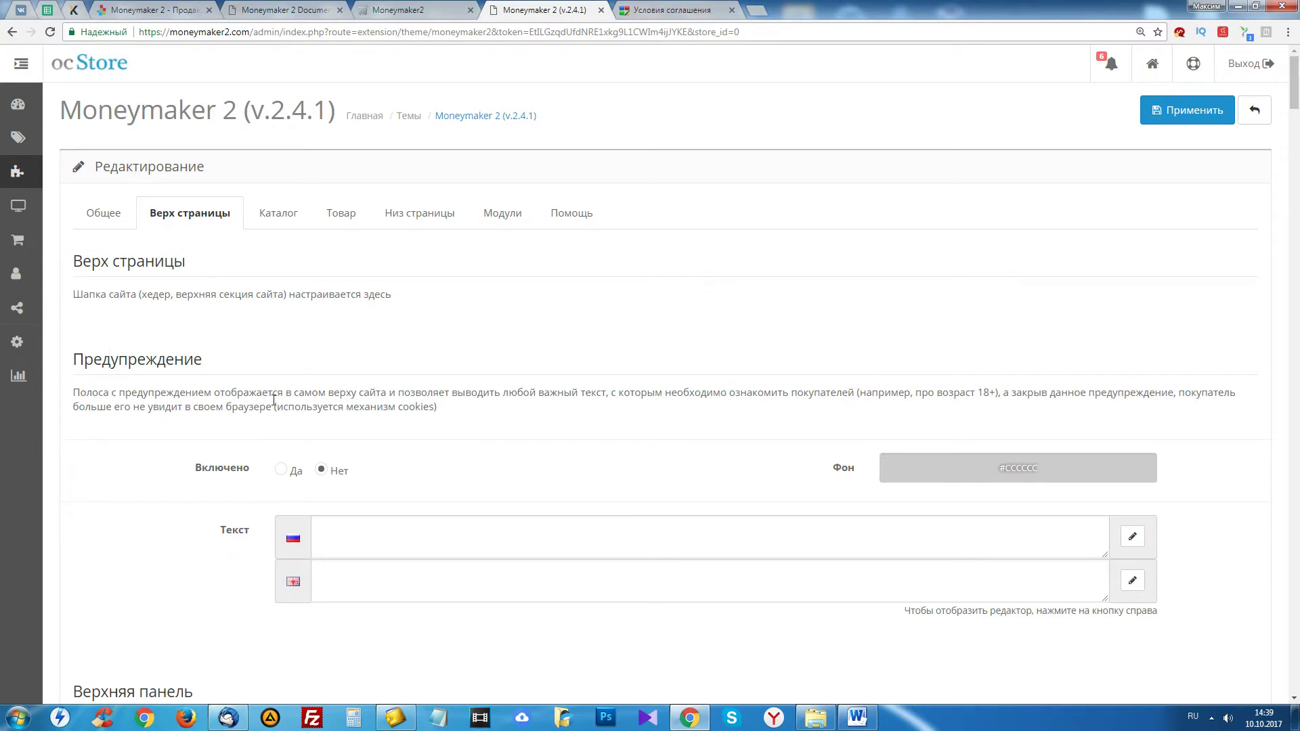
- Review the Предупреждение settings on the theme's Верх страницы page and examine the warning bar example in the documentation
{"action": "scroll", "coordinate": [265, 401], "scroll_direction": "down", "scroll_amount": 2}
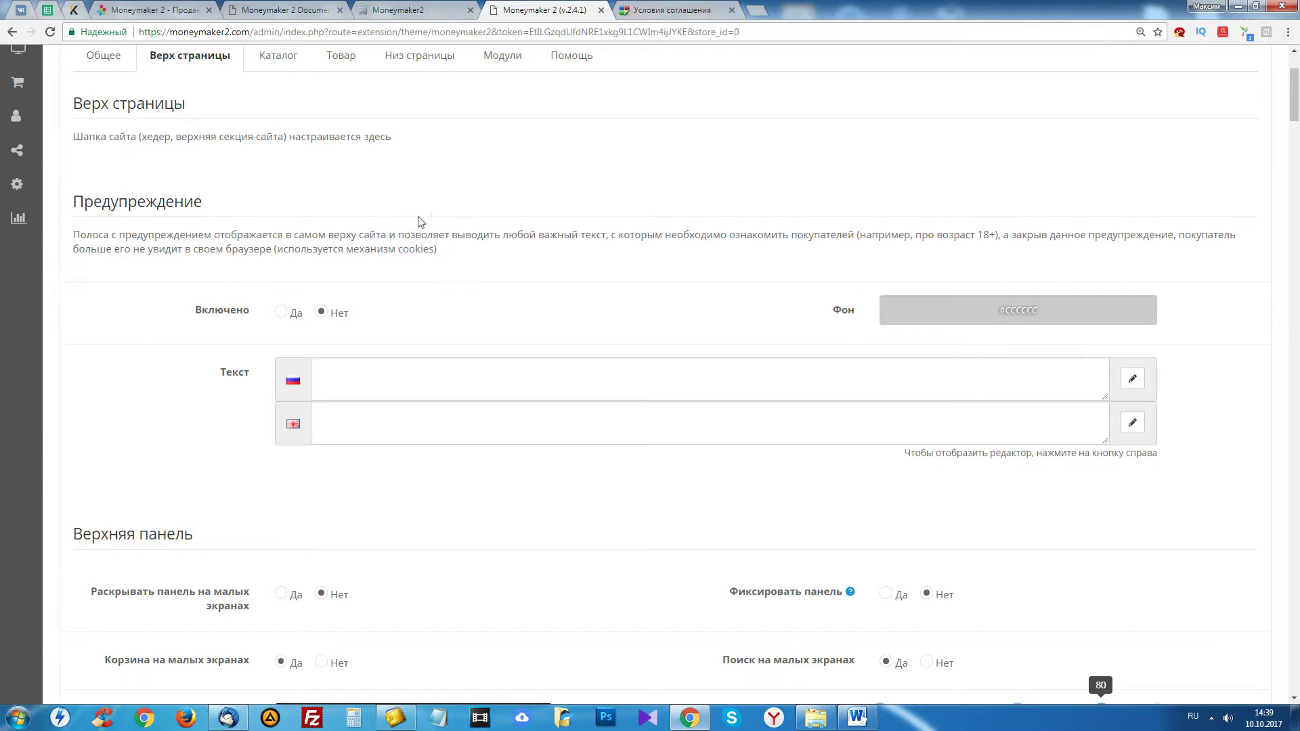
{"action": "left_click", "coordinate": [417, 10]}
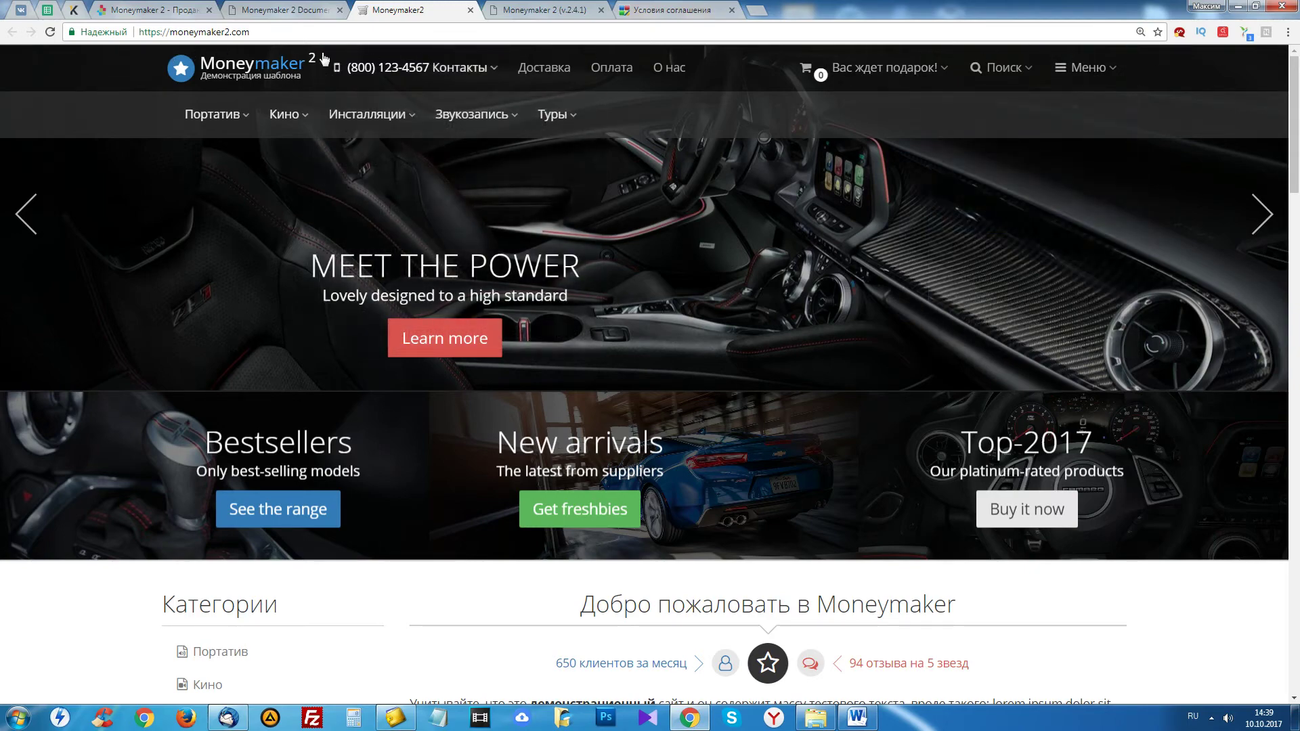
{"action": "left_click", "coordinate": [305, 7]}
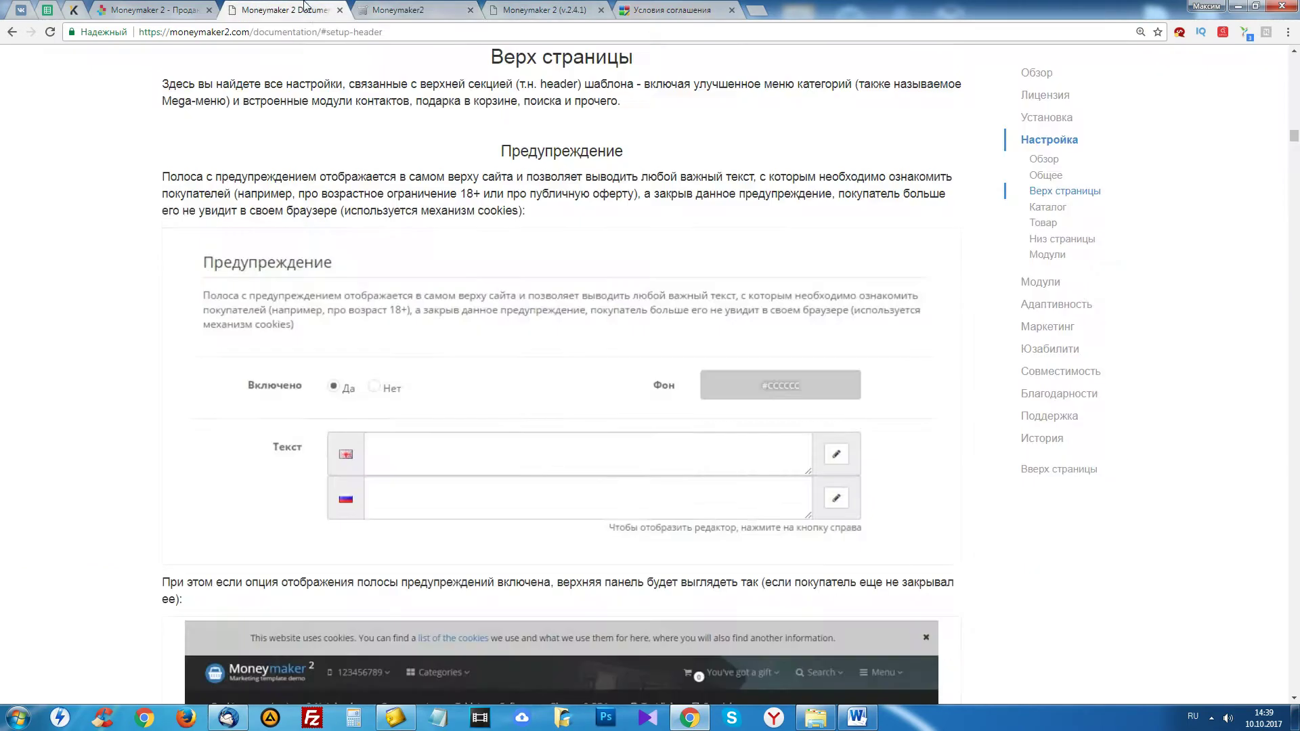
{"action": "scroll", "coordinate": [433, 400], "scroll_direction": "down", "scroll_amount": 5}
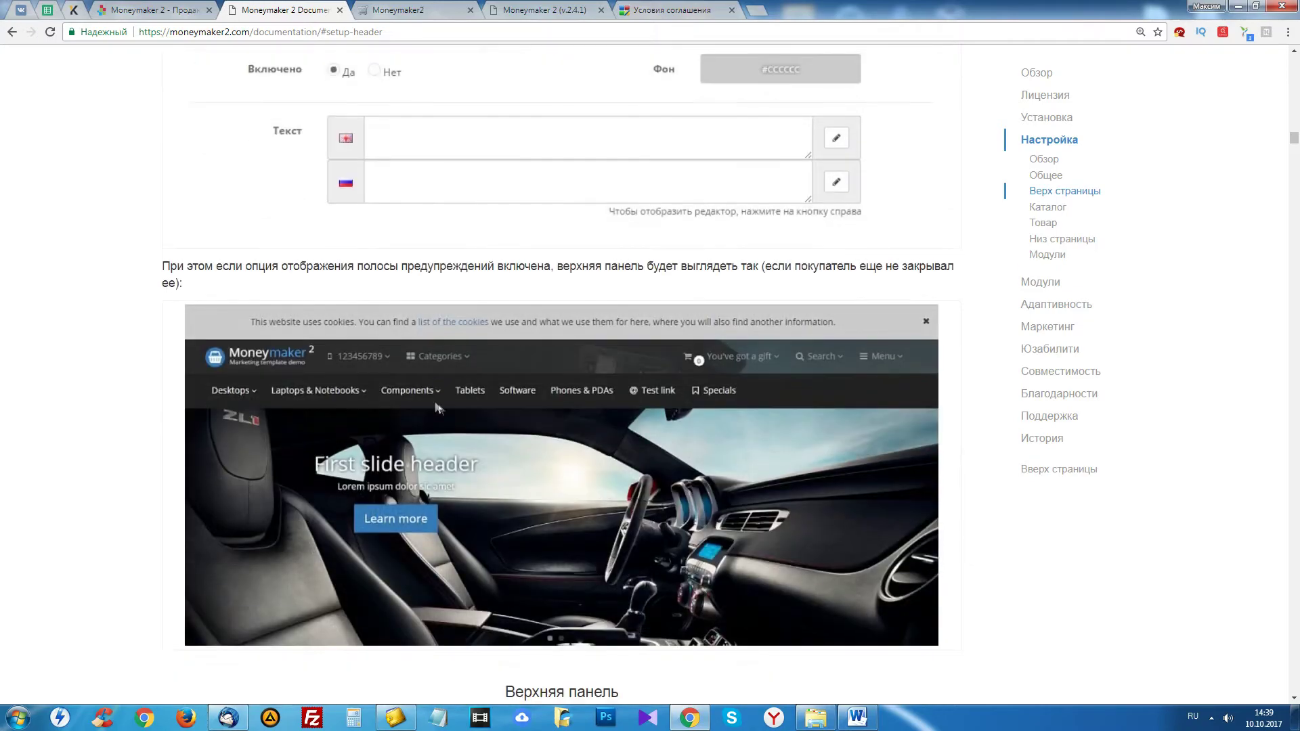
{"action": "key", "text": "ctrl+plus"}
{"action": "scroll", "coordinate": [476, 405], "scroll_direction": "down", "scroll_amount": 3}
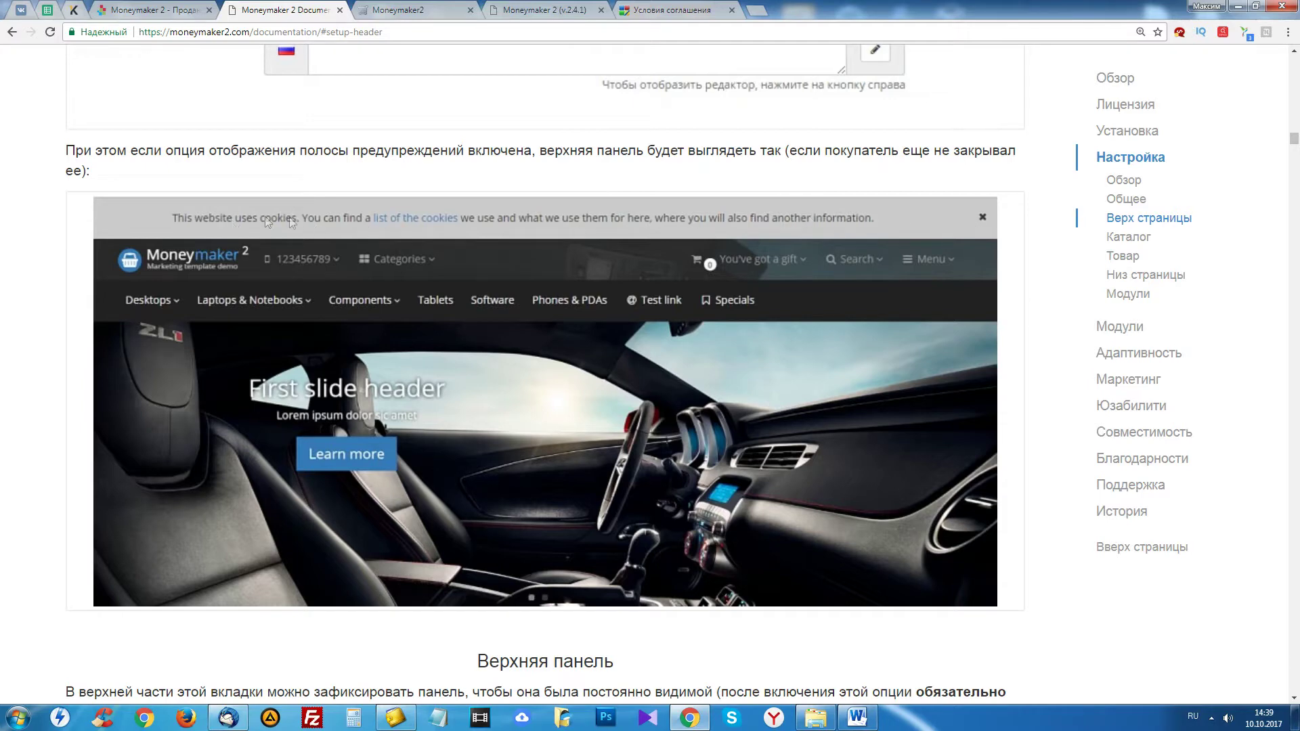
- Compare the demo storefront's header and the theme's warning text fields with the documentation's warning bar illustration
{"action": "left_click", "coordinate": [415, 14]}
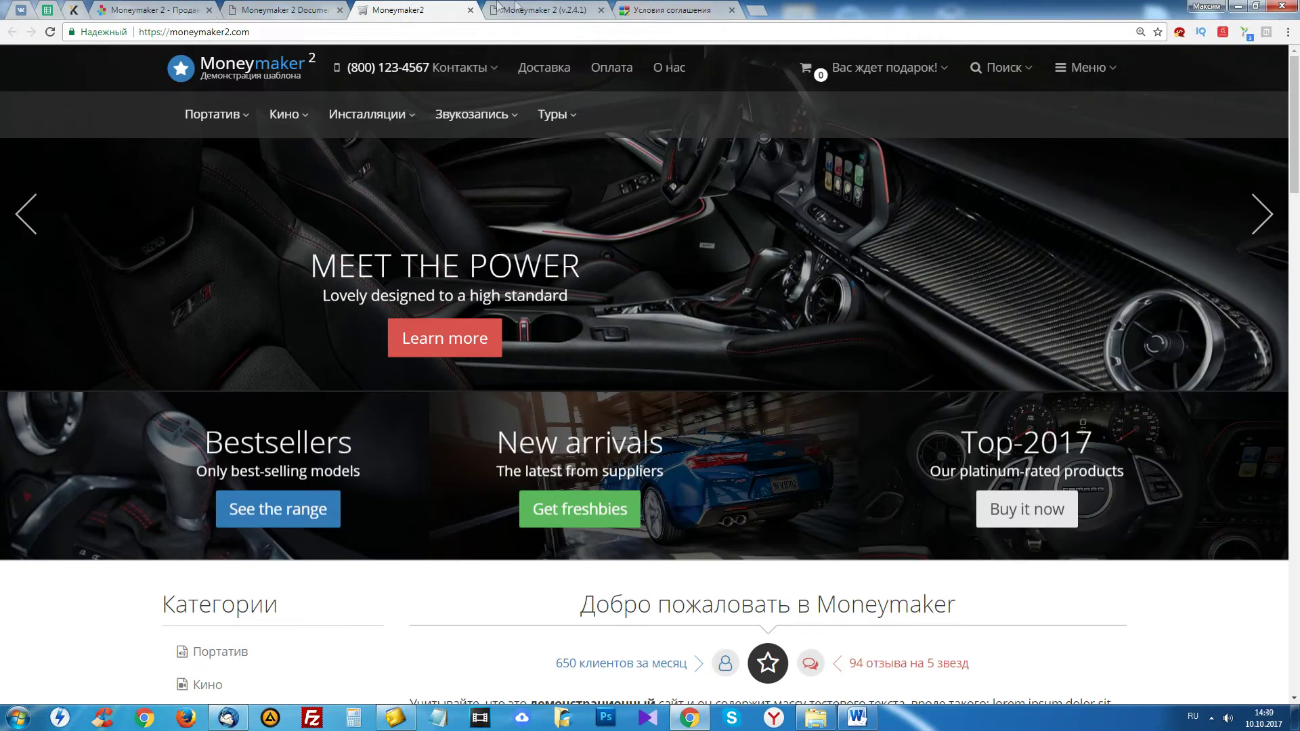
{"action": "left_click", "coordinate": [545, 11]}
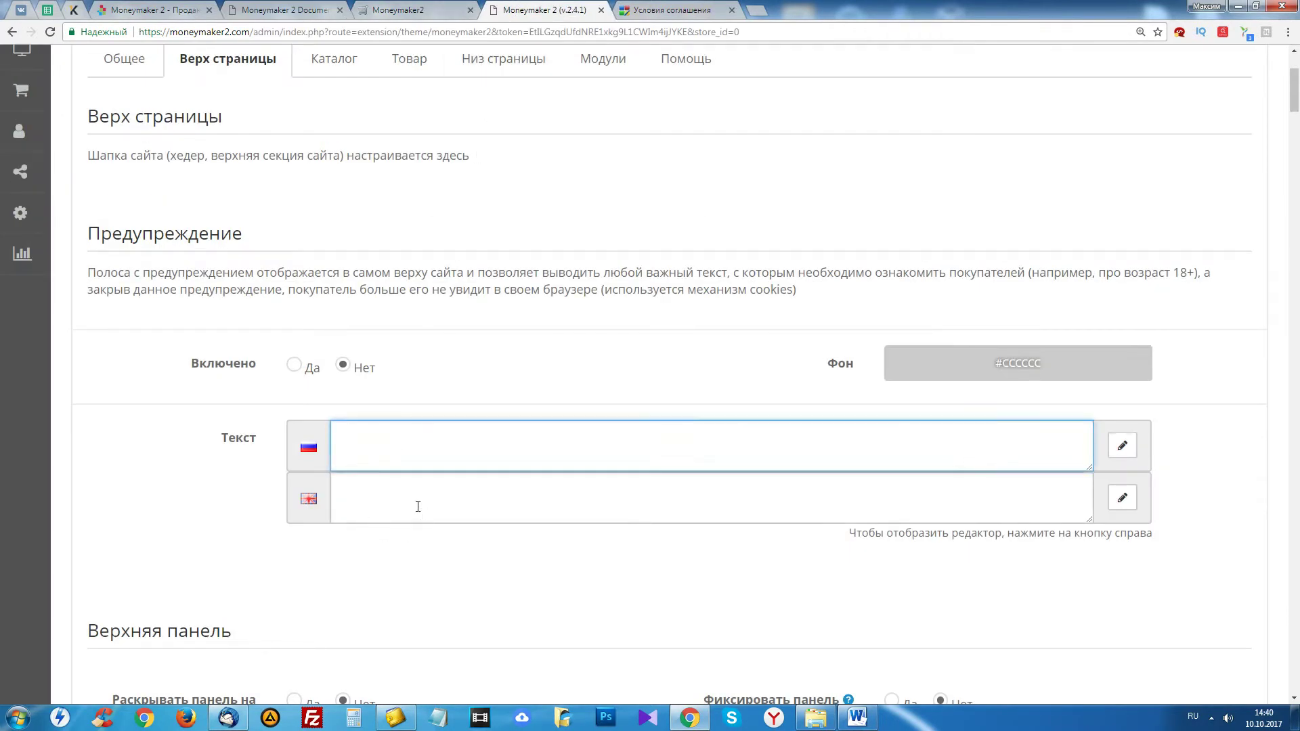
{"action": "key", "text": "ctrl+shift+Tab"}
{"action": "left_click", "coordinate": [505, 8]}
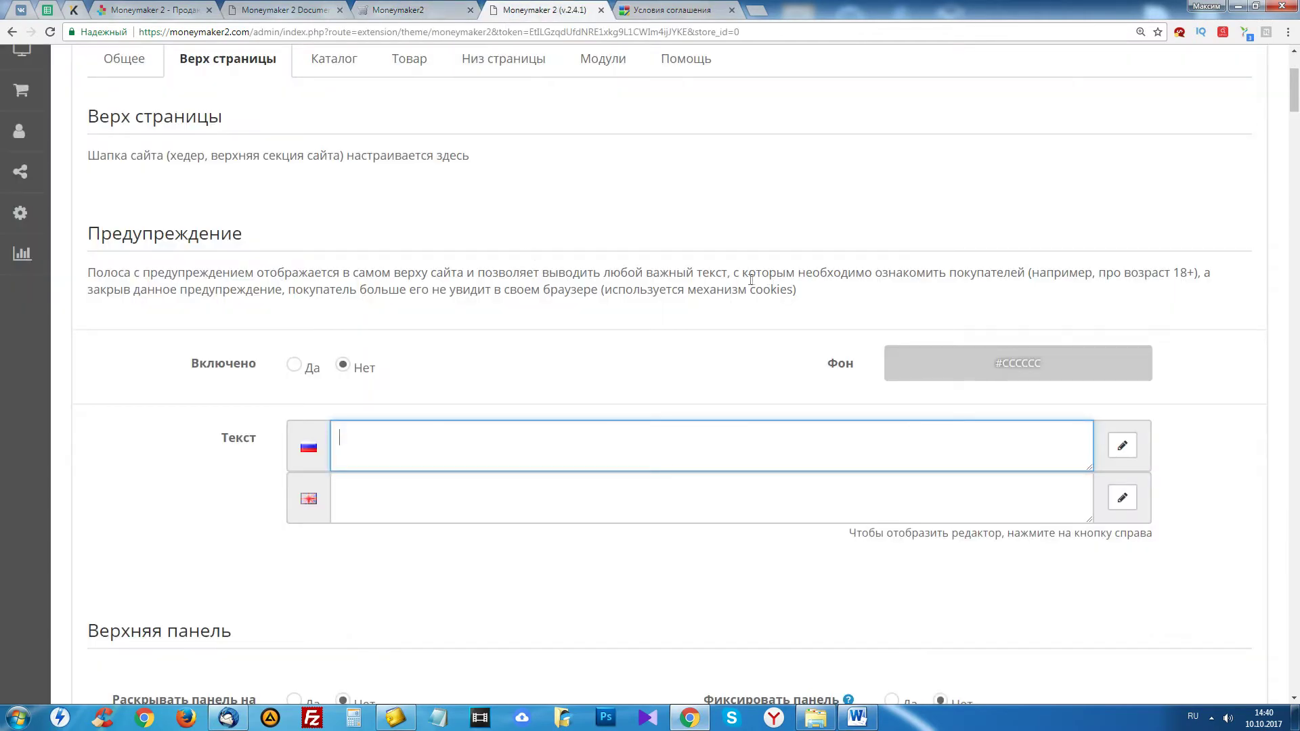
{"action": "left_click", "coordinate": [417, 7]}
{"action": "left_click", "coordinate": [306, 7]}
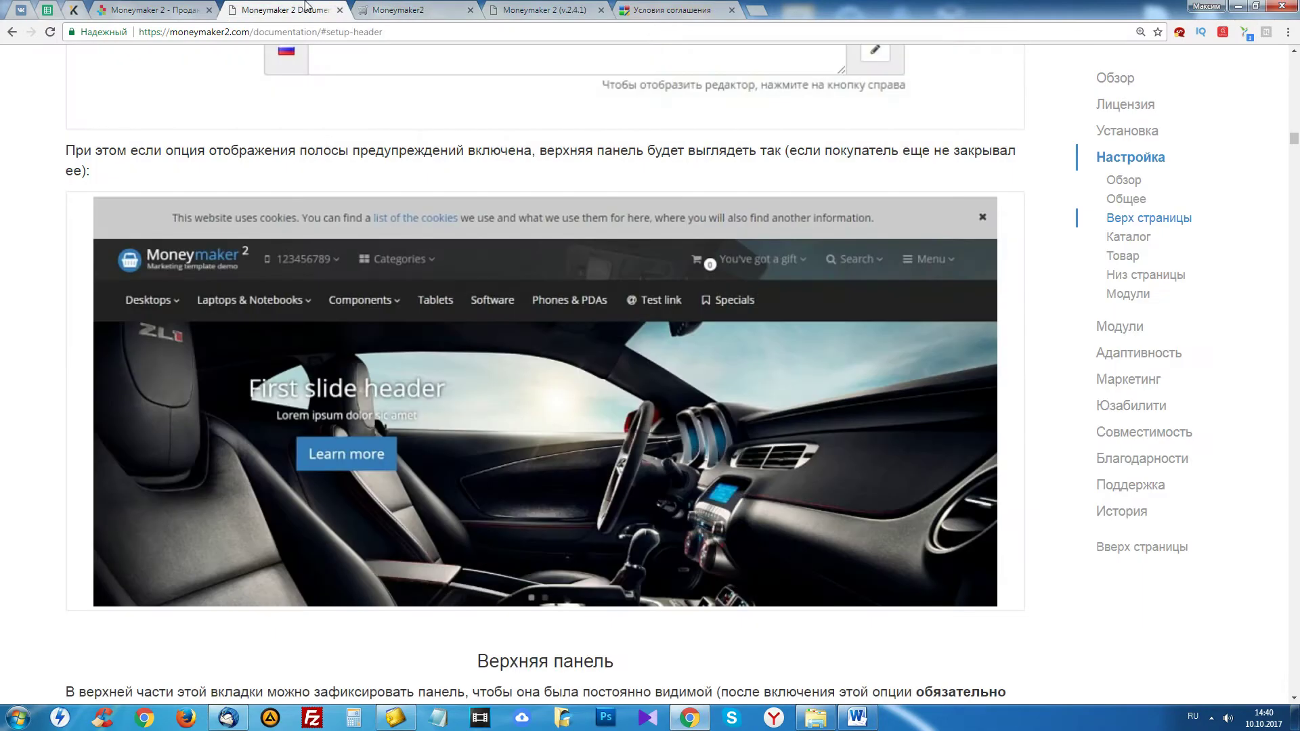
- Review the theme's Верхняя панель and Логотип settings, including the HTML markup in the Russian logo heading
{"action": "left_click", "coordinate": [496, 8]}
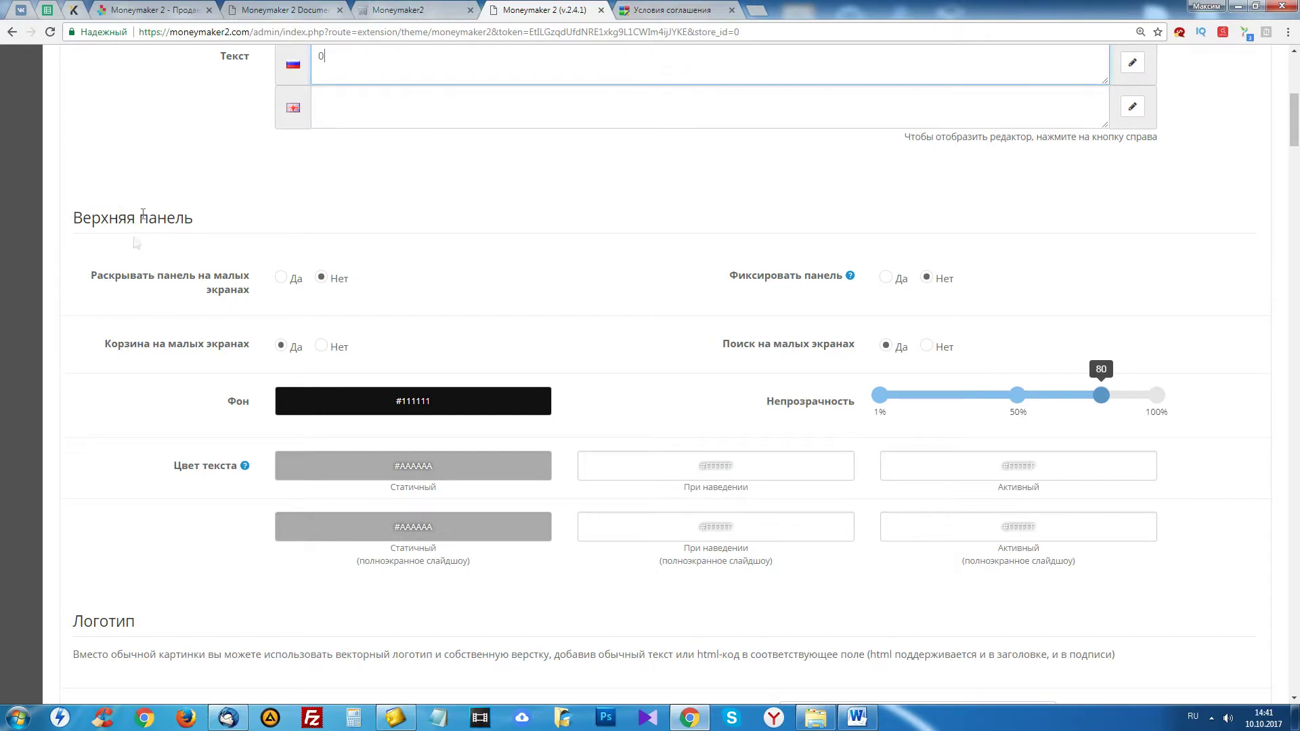
{"action": "scroll", "coordinate": [505, 302], "scroll_direction": "down", "scroll_amount": 7}
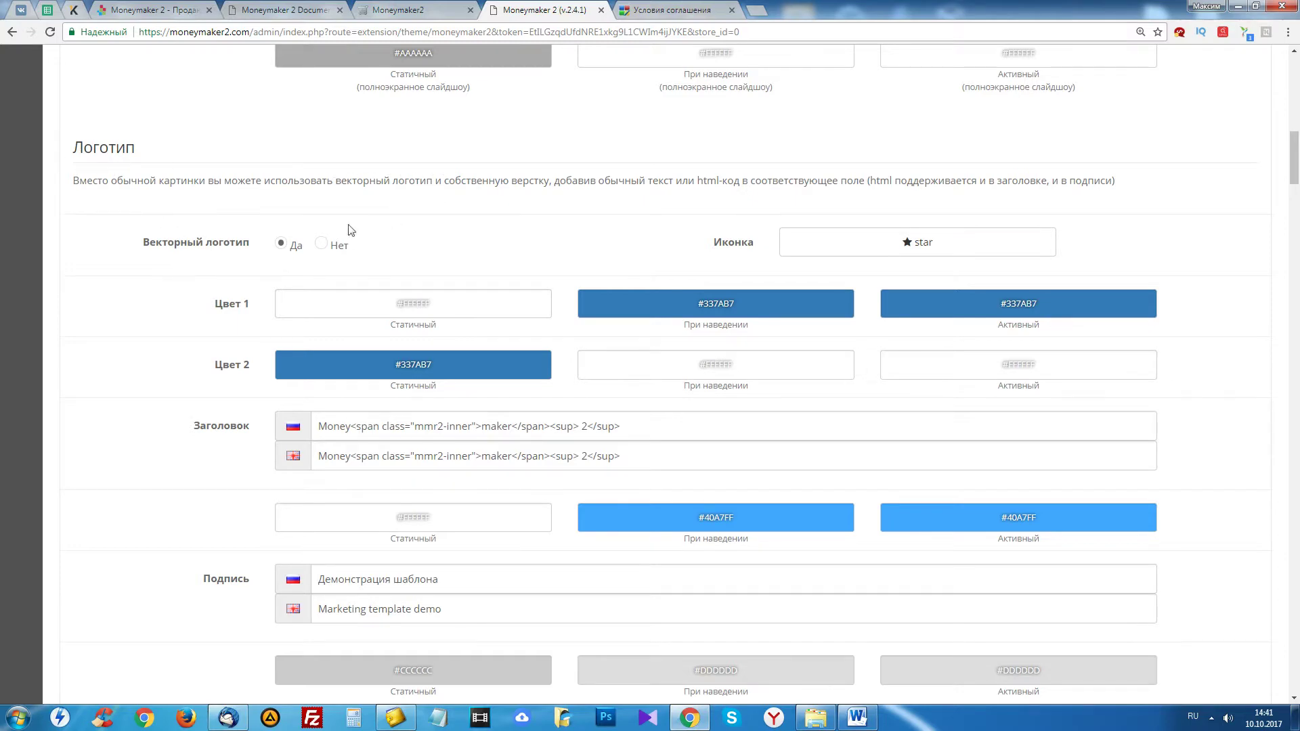
{"action": "scroll", "coordinate": [481, 249], "scroll_direction": "down", "scroll_amount": 1}
{"action": "scroll", "coordinate": [477, 248], "scroll_direction": "up", "scroll_amount": 1}
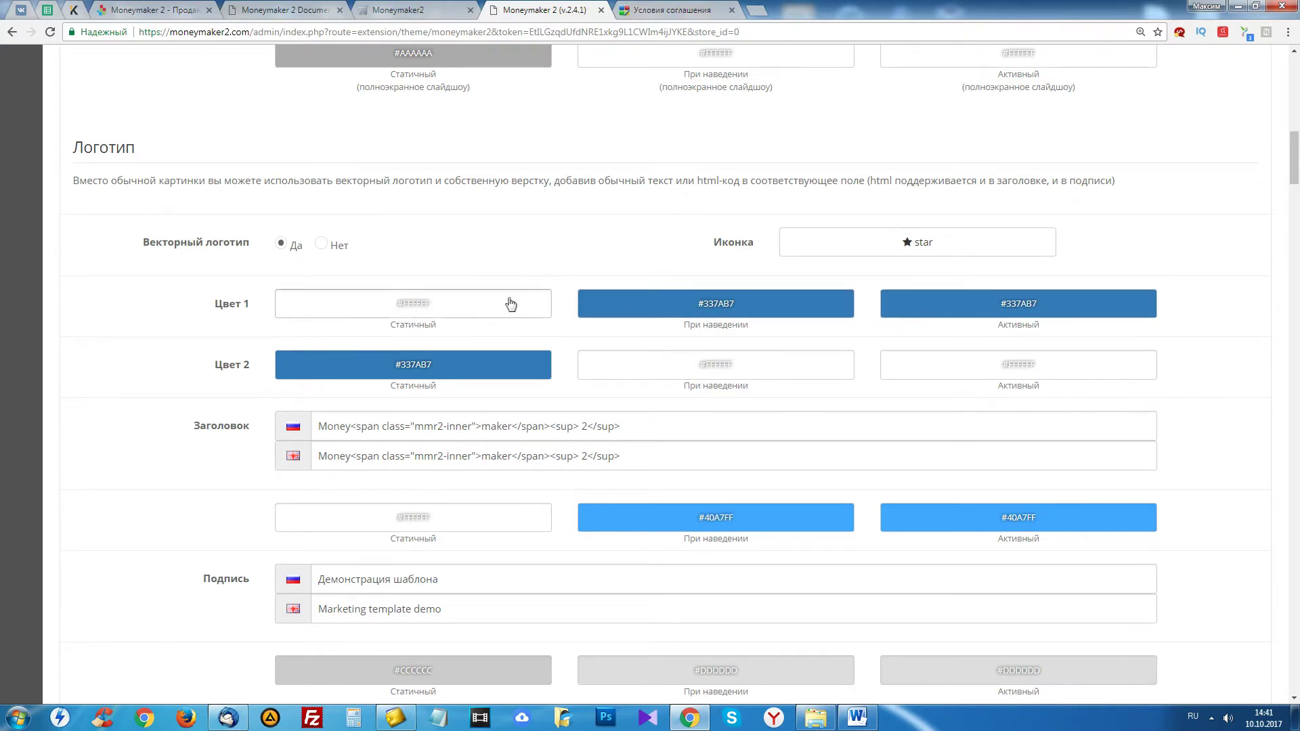
{"action": "scroll", "coordinate": [511, 303], "scroll_direction": "down", "scroll_amount": 2}
{"action": "left_click_drag", "start_coordinate": [641, 269], "coordinate": [315, 268]}
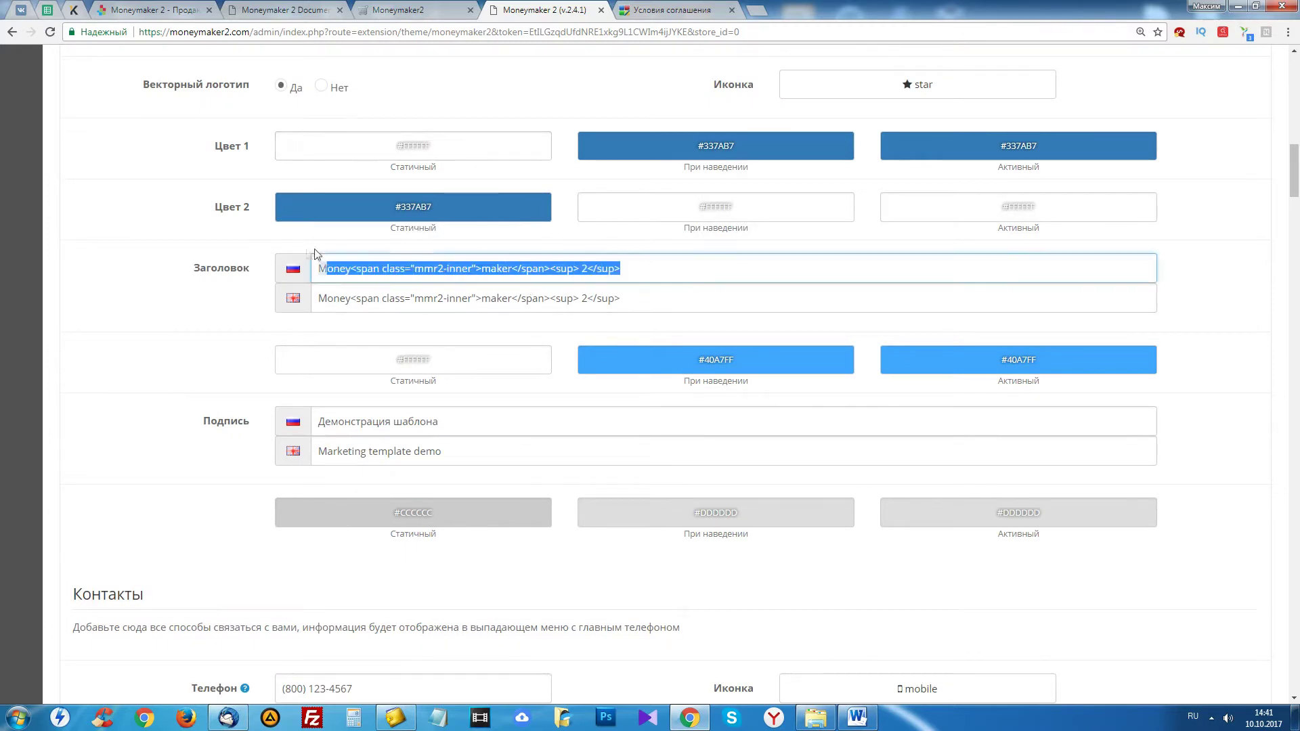
{"action": "left_click", "coordinate": [443, 269]}
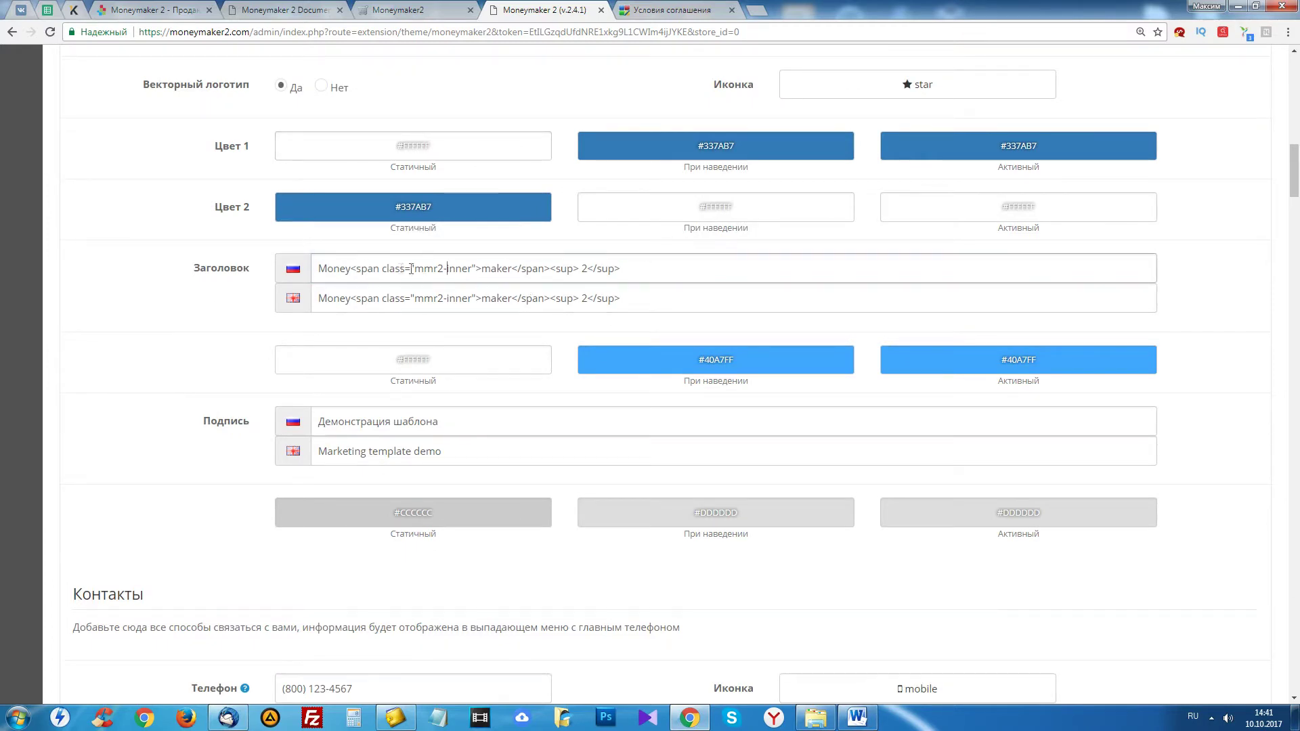
- Review the Контакты settings of the theme and examine the contacts dropdown in the demo storefront's header
{"action": "scroll", "coordinate": [417, 300], "scroll_direction": "down", "scroll_amount": 4}
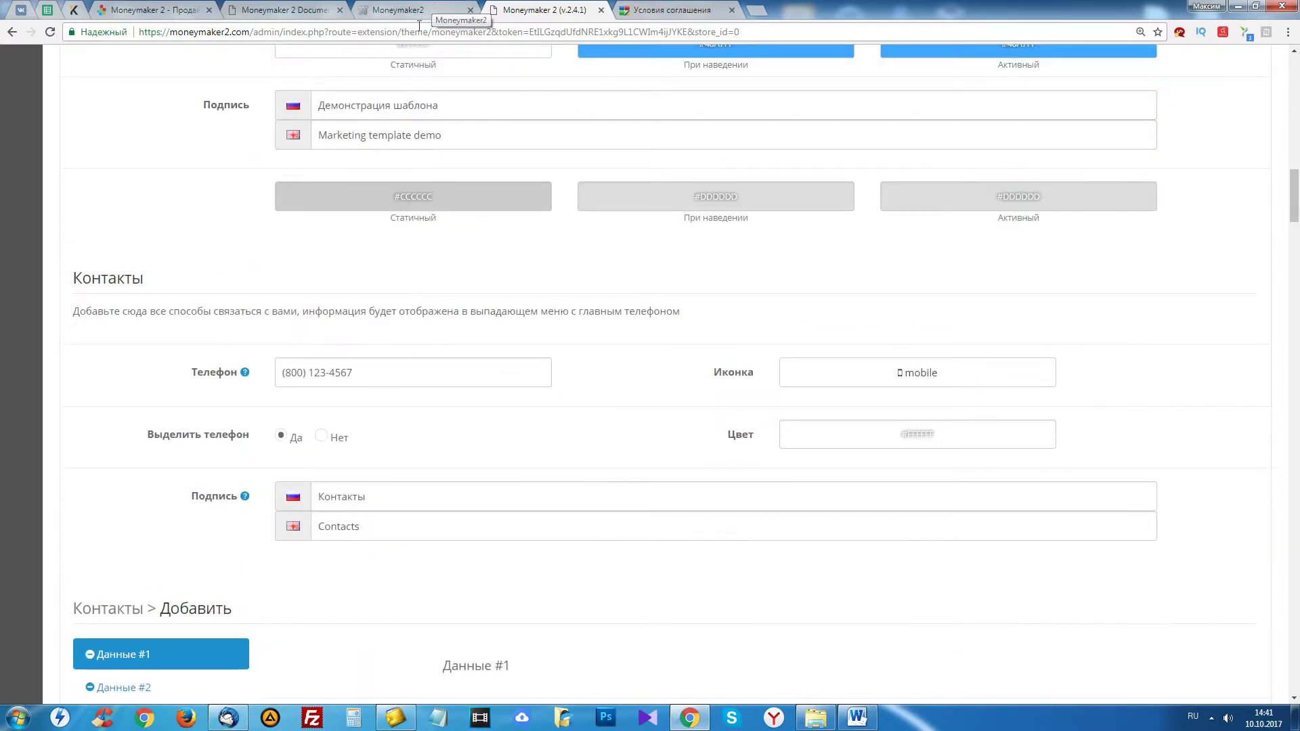
{"action": "scroll", "coordinate": [353, 311], "scroll_direction": "down", "scroll_amount": 2}
{"action": "scroll", "coordinate": [348, 305], "scroll_direction": "up", "scroll_amount": 2}
{"action": "scroll", "coordinate": [223, 310], "scroll_direction": "down", "scroll_amount": 2}
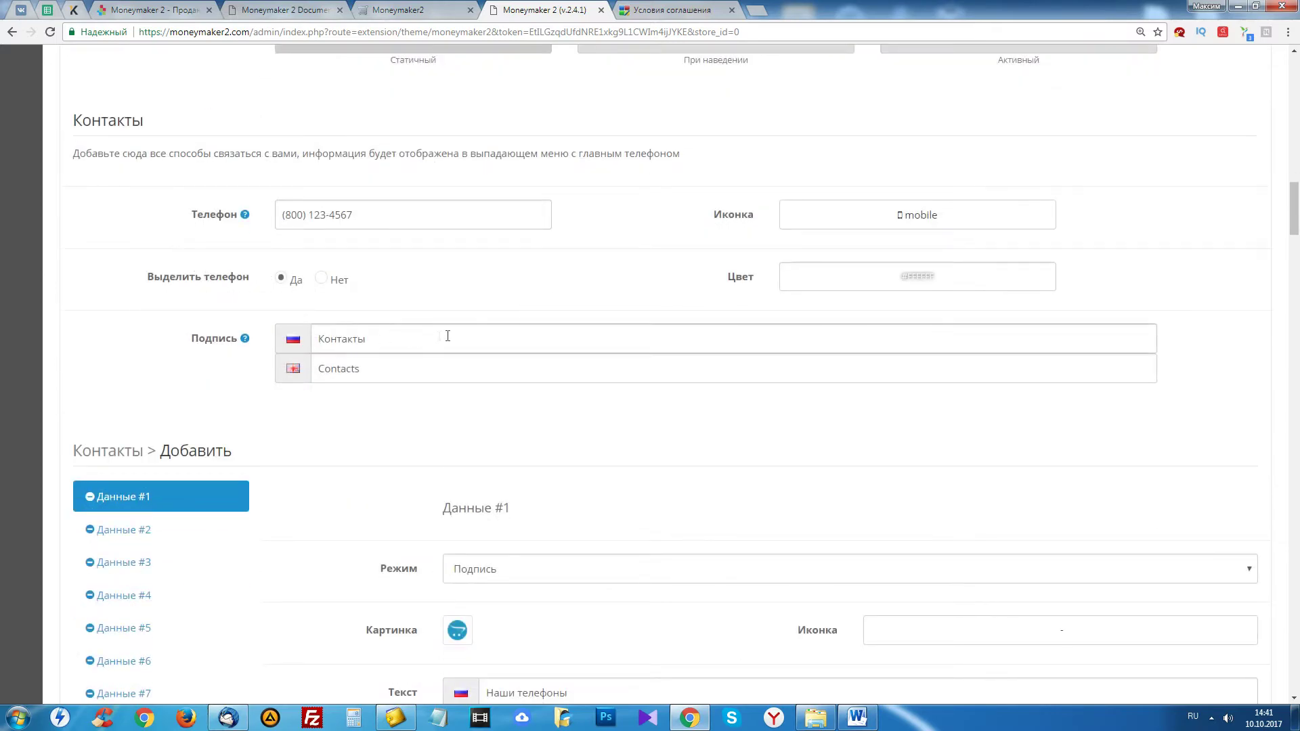
{"action": "scroll", "coordinate": [502, 285], "scroll_direction": "down", "scroll_amount": 2}
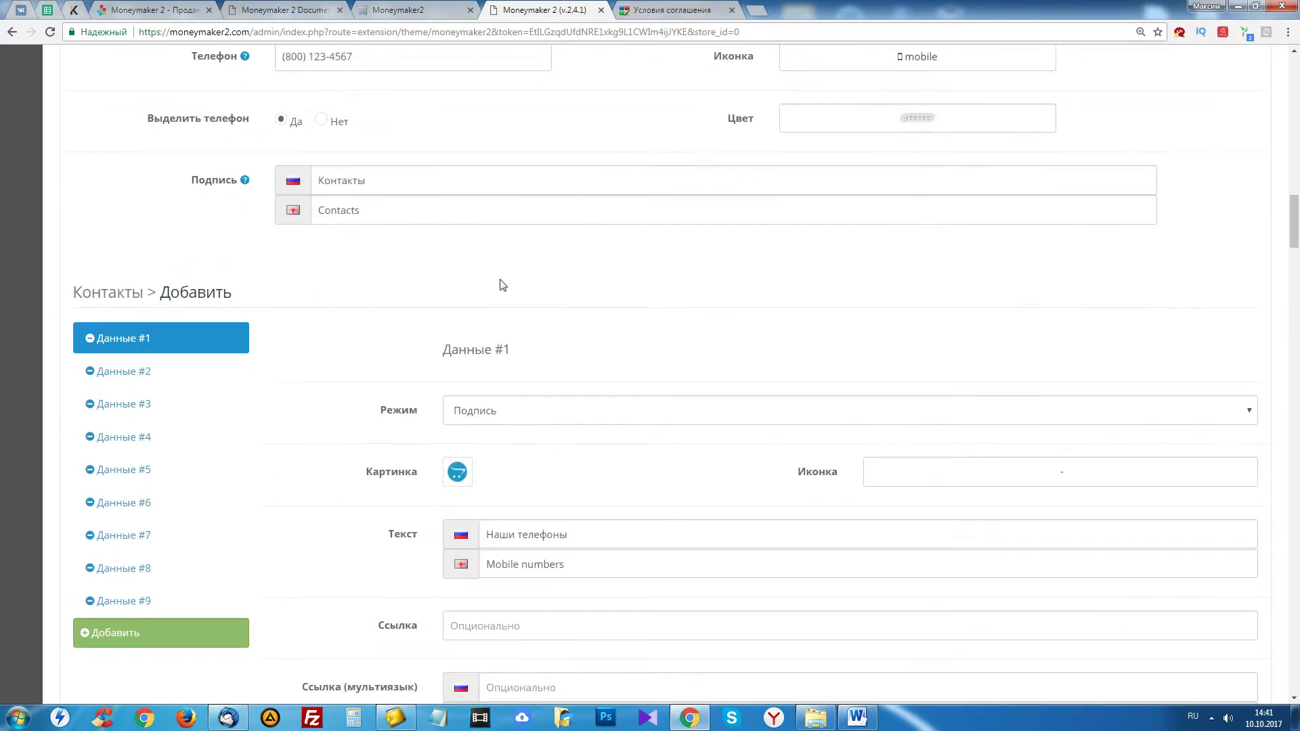
{"action": "scroll", "coordinate": [503, 265], "scroll_direction": "down", "scroll_amount": 2}
{"action": "left_click", "coordinate": [406, 10]}
{"action": "mouse_move", "coordinate": [453, 93]}
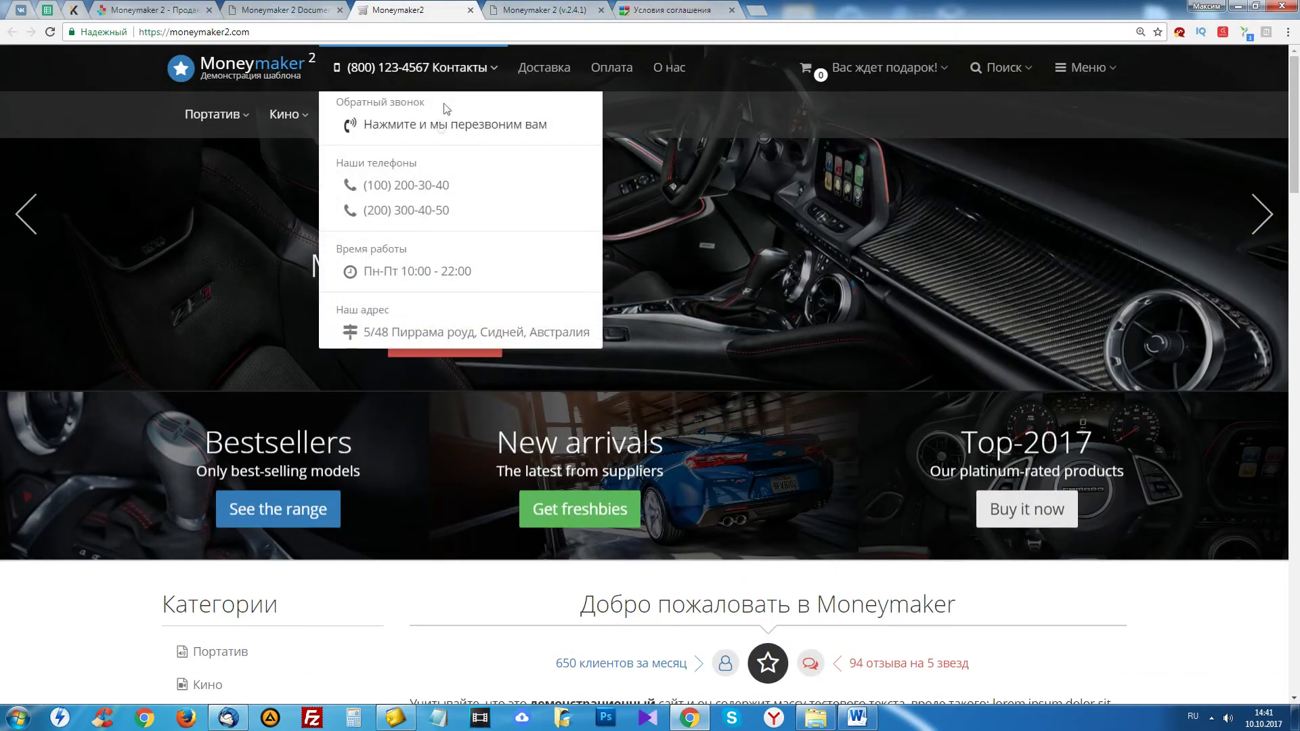
- Look through contact entries Данные #2 to Данные #8 in the theme settings and examine the fields of the address entry
{"action": "left_click", "coordinate": [521, 10]}
{"action": "left_click", "coordinate": [115, 213]}
{"action": "left_click", "coordinate": [139, 256]}
{"action": "left_click", "coordinate": [135, 279]}
{"action": "left_click", "coordinate": [126, 312]}
{"action": "left_click", "coordinate": [94, 344]}
{"action": "left_click", "coordinate": [85, 377]}
{"action": "left_click", "coordinate": [243, 409]}
{"action": "scroll", "coordinate": [441, 351], "scroll_direction": "down", "scroll_amount": 5}
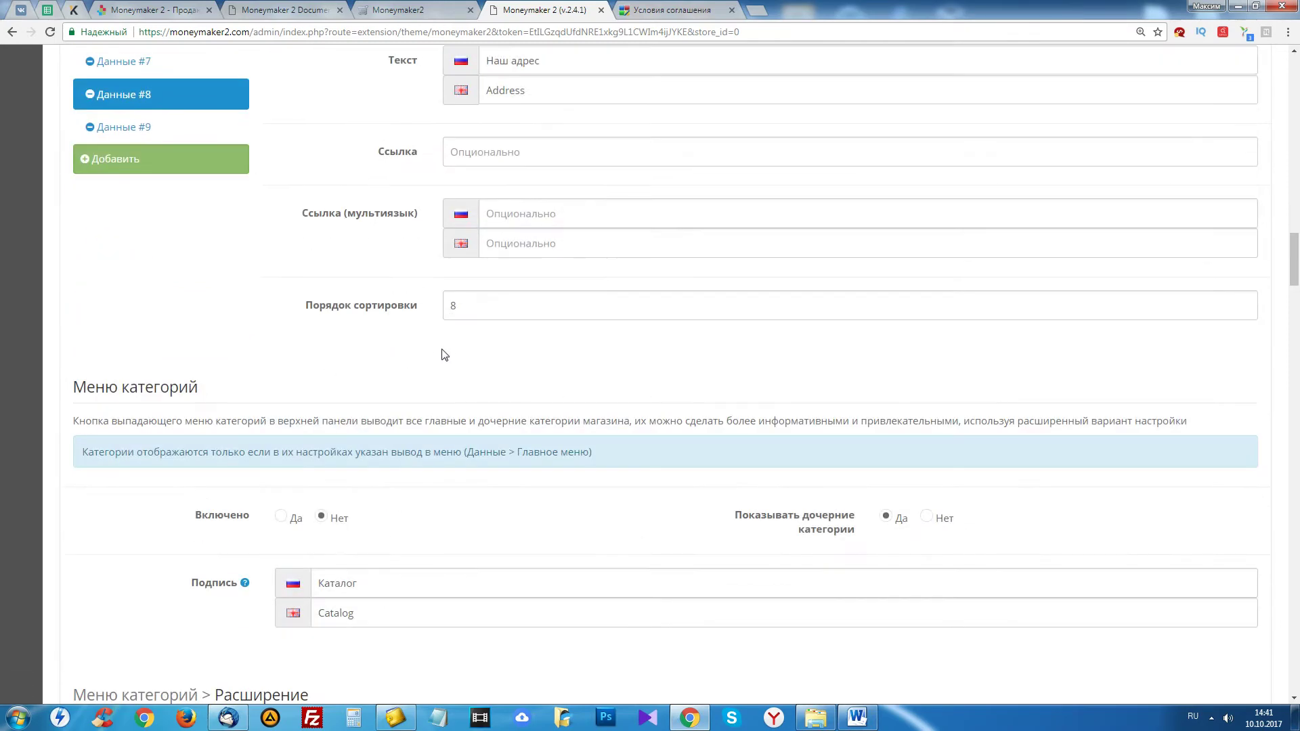
{"action": "scroll", "coordinate": [445, 348], "scroll_direction": "up", "scroll_amount": 1}
{"action": "scroll", "coordinate": [444, 347], "scroll_direction": "up", "scroll_amount": 4}
{"action": "scroll", "coordinate": [415, 342], "scroll_direction": "down", "scroll_amount": 5}
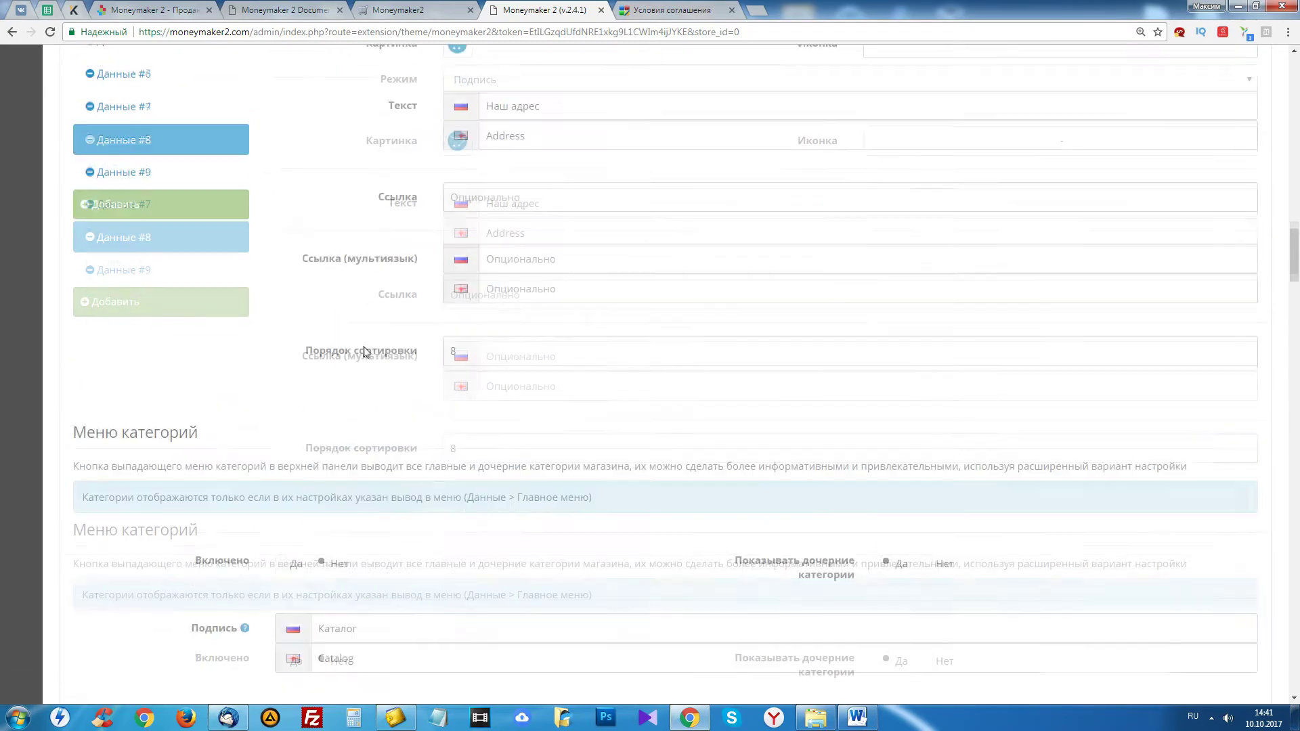
- Review the theme's Меню категорий, Панель категорий and Корзина settings, including their extension and banner options
{"action": "scroll", "coordinate": [349, 331], "scroll_direction": "down", "scroll_amount": 2}
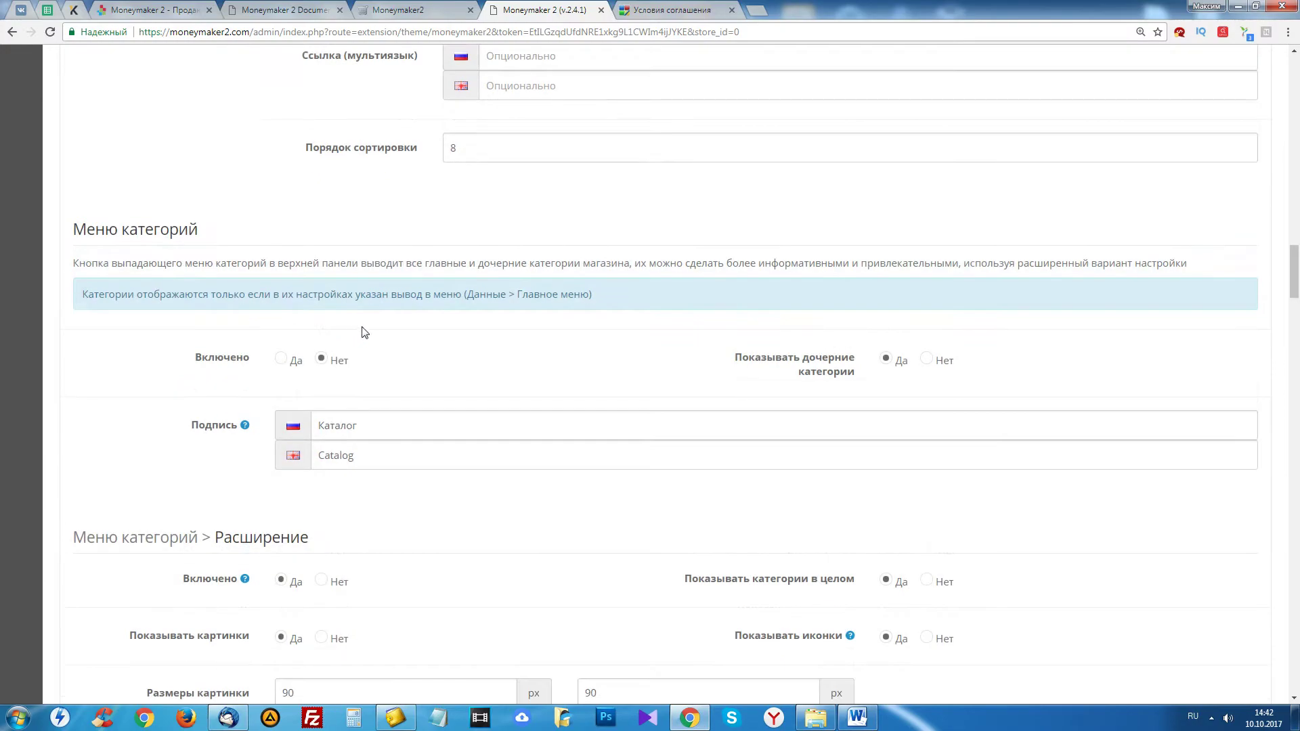
{"action": "scroll", "coordinate": [365, 332], "scroll_direction": "down", "scroll_amount": 2}
{"action": "scroll", "coordinate": [364, 331], "scroll_direction": "down", "scroll_amount": 6}
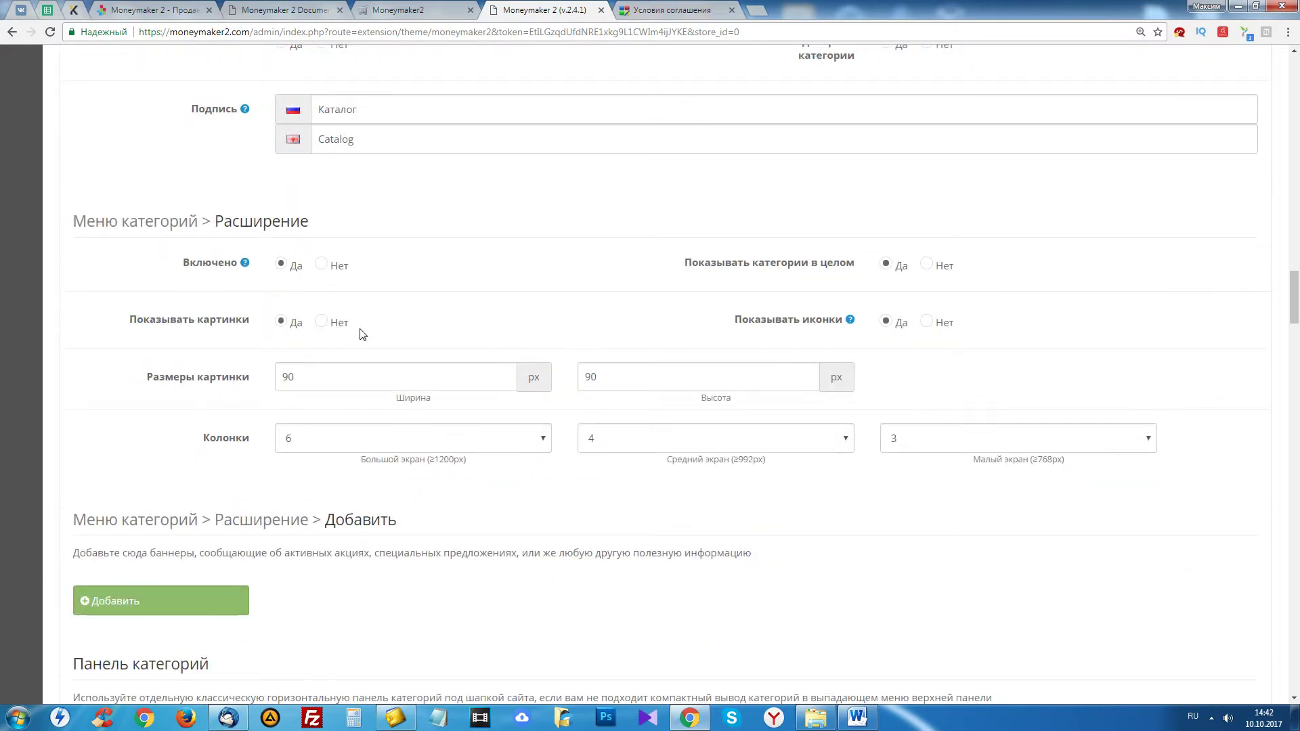
{"action": "scroll", "coordinate": [361, 340], "scroll_direction": "down", "scroll_amount": 8}
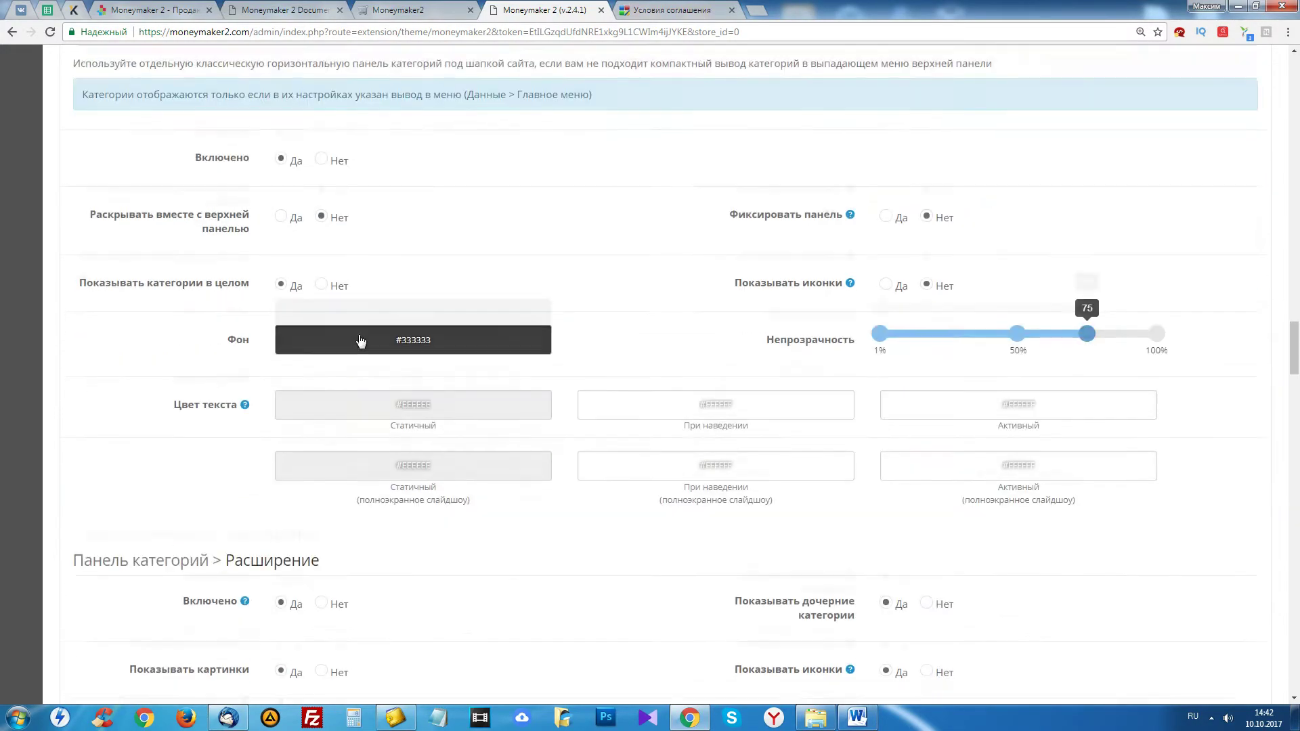
{"action": "scroll", "coordinate": [361, 340], "scroll_direction": "down", "scroll_amount": 10}
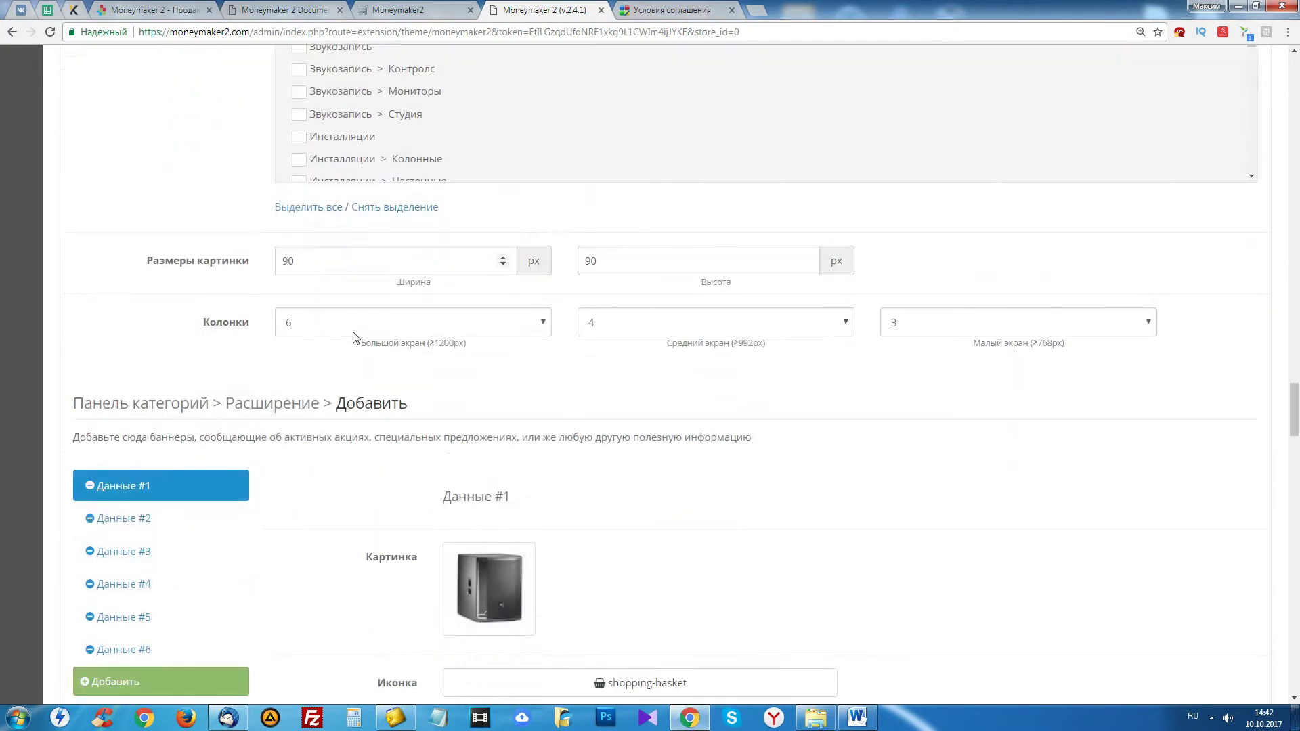
{"action": "scroll", "coordinate": [366, 333], "scroll_direction": "down", "scroll_amount": 8}
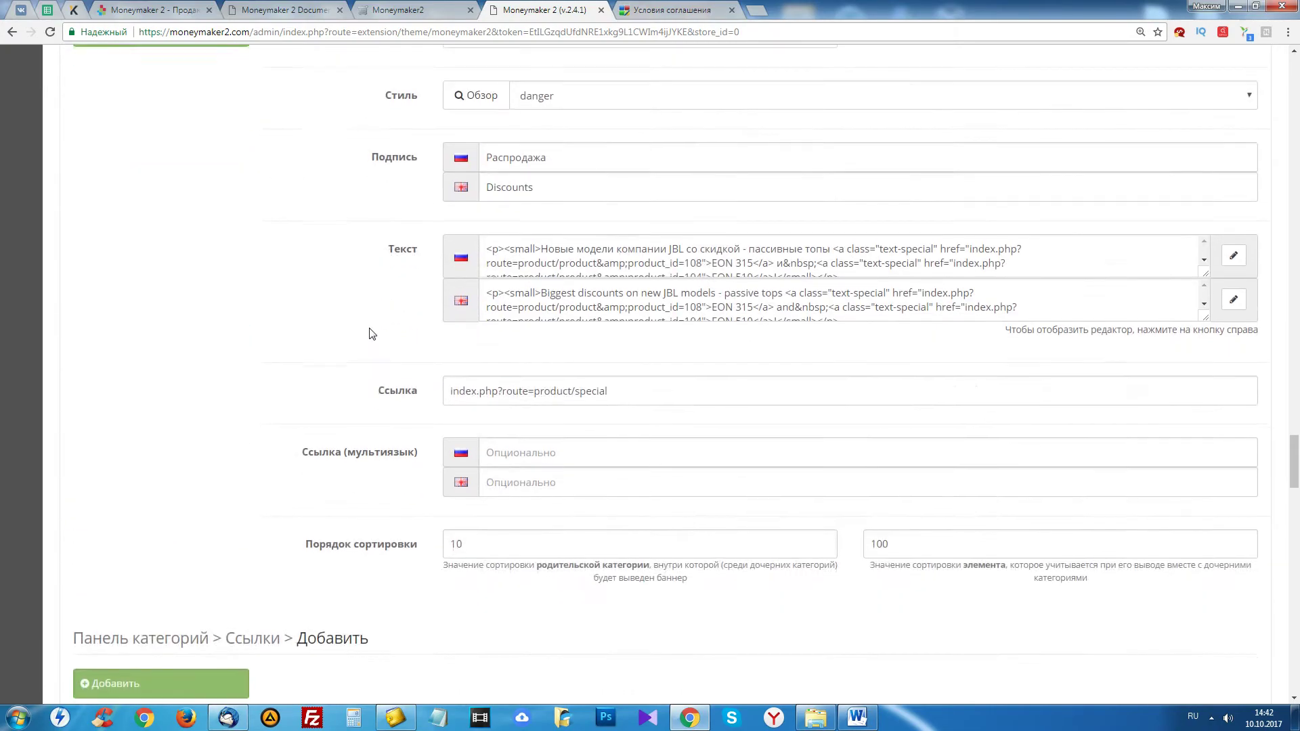
{"action": "scroll", "coordinate": [371, 329], "scroll_direction": "down", "scroll_amount": 2}
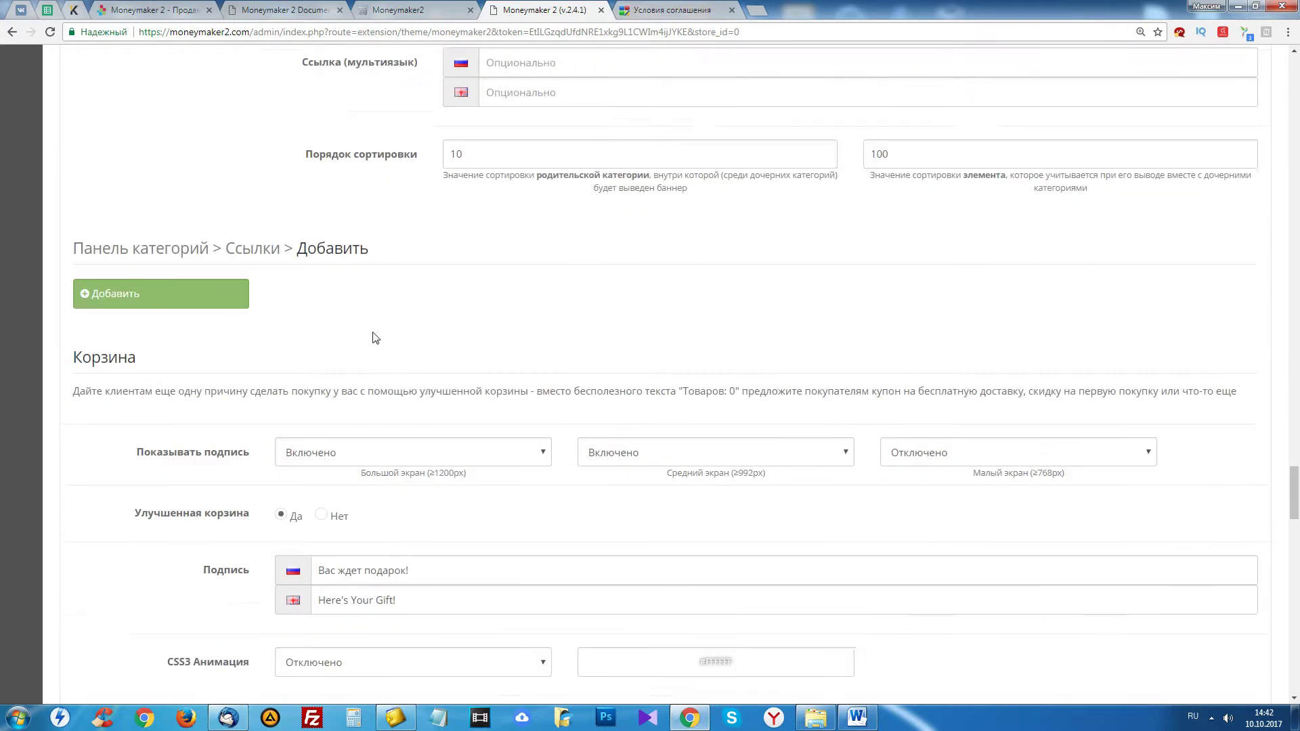
- Examine the cart gift dropdown and the language, currency and account menu in the demo storefront's header
{"action": "key", "text": "ctrl+shift+Tab"}
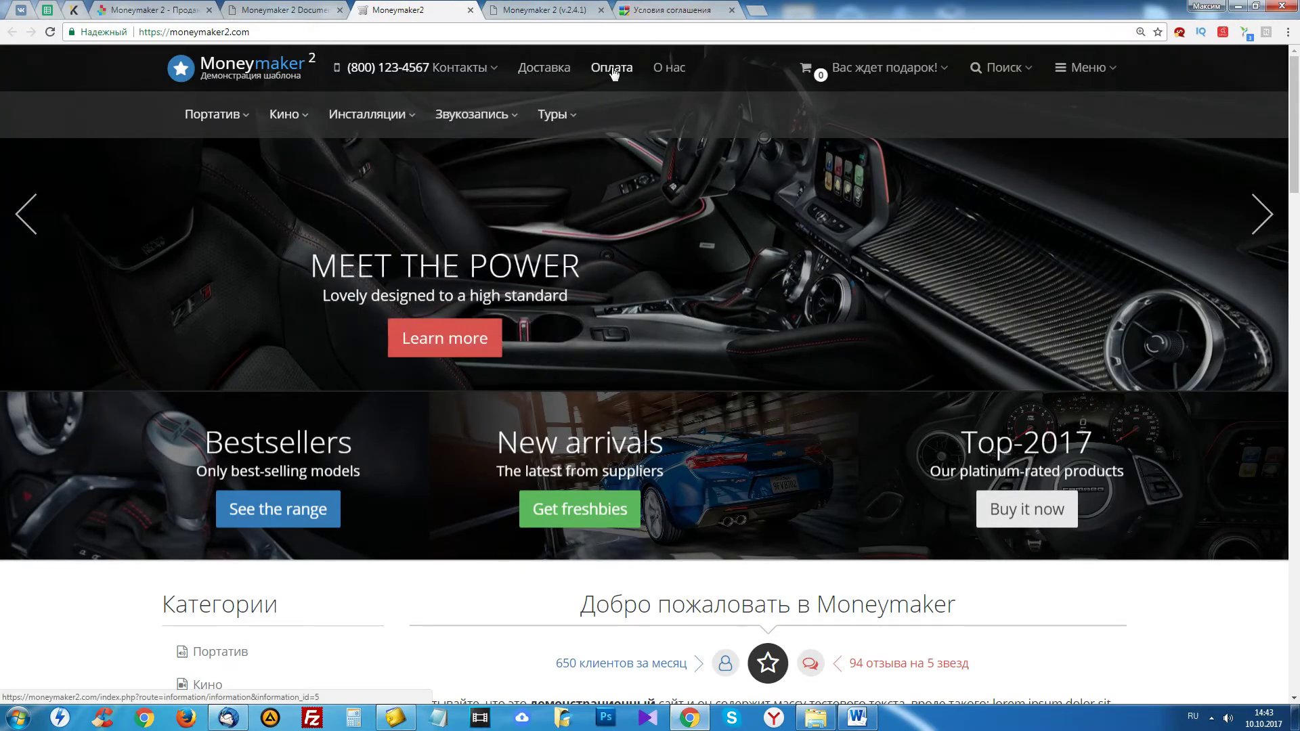
{"action": "mouse_move", "coordinate": [826, 75]}
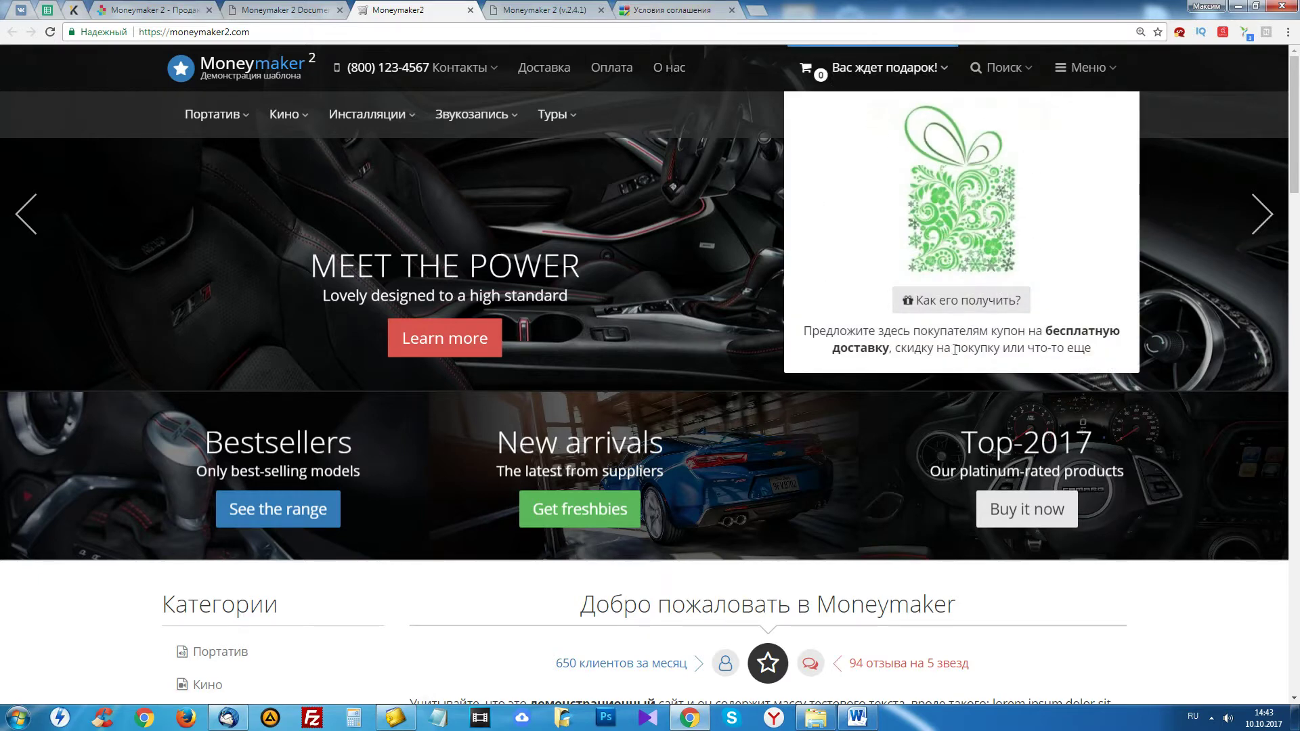
{"action": "mouse_move", "coordinate": [1100, 70]}
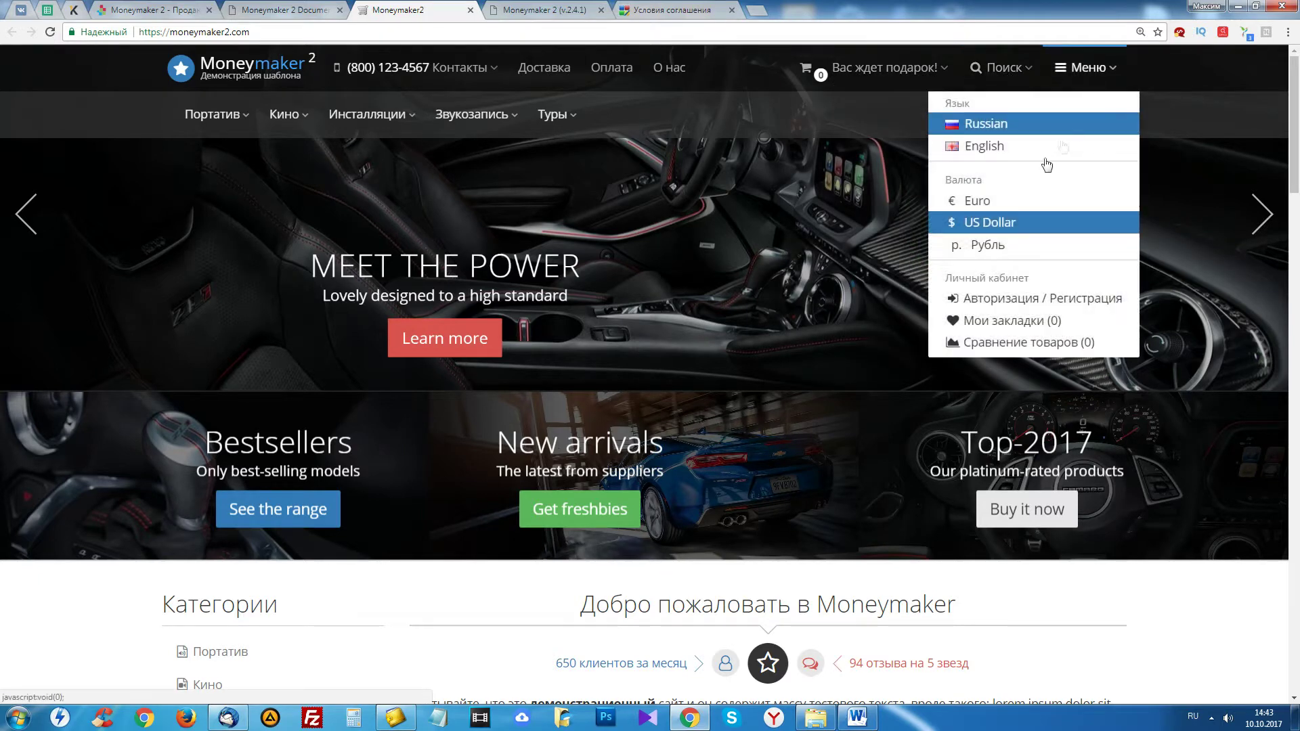
- Open the theme's Каталог settings and examine the category and subcategory photo options under Опции категорий
{"action": "left_click", "coordinate": [521, 10]}
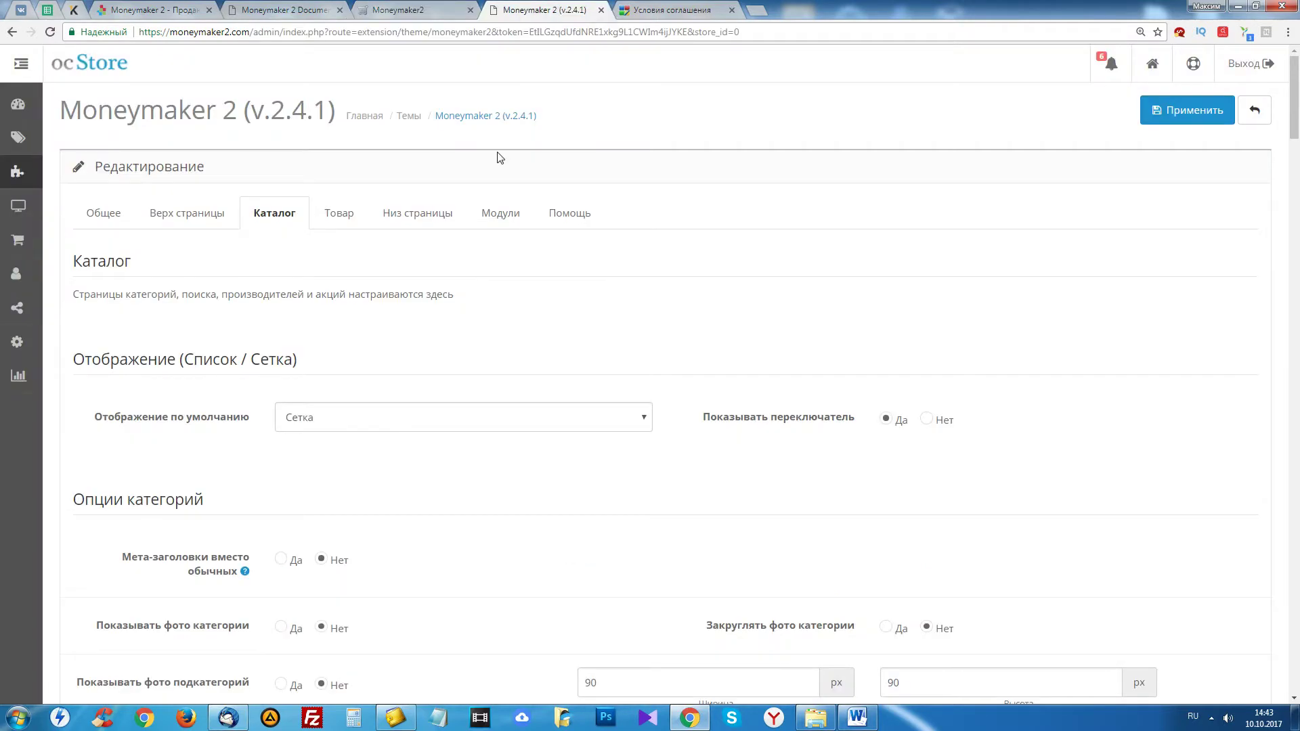
{"action": "scroll", "coordinate": [348, 171], "scroll_direction": "down", "scroll_amount": 4}
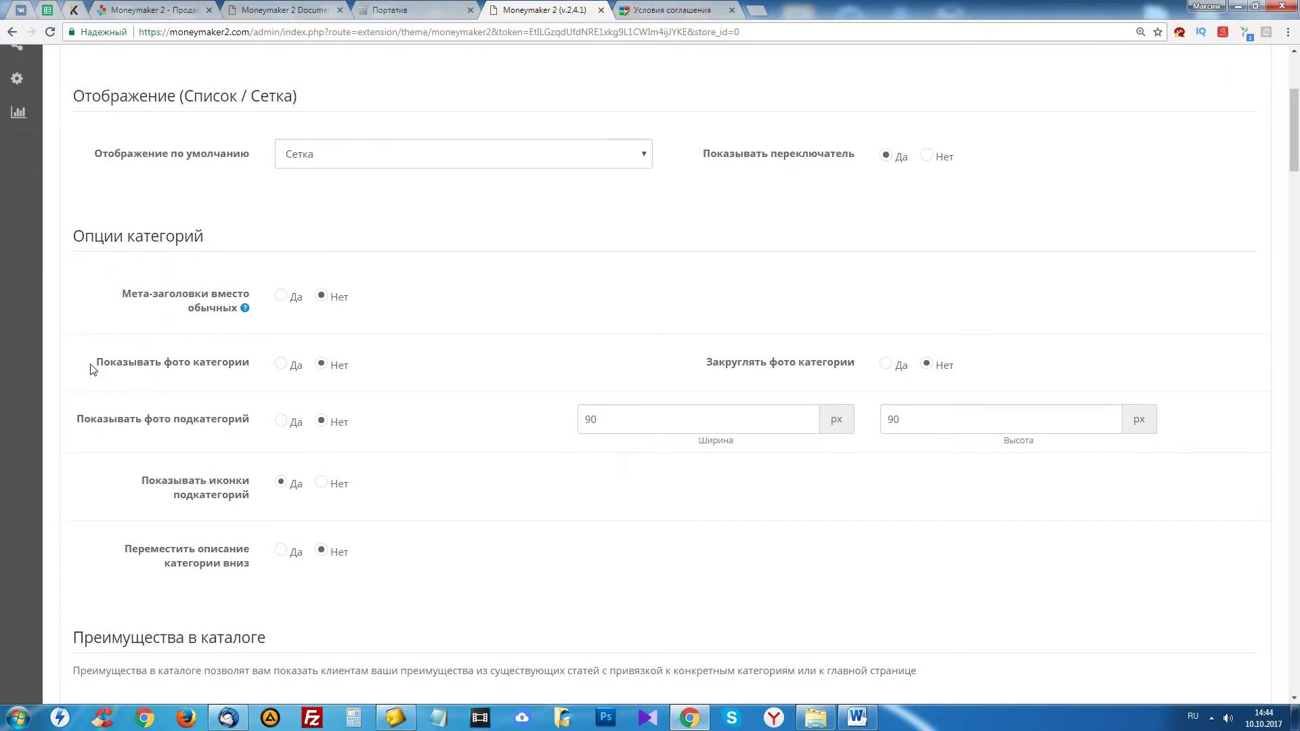
{"action": "left_click_drag", "start_coordinate": [93, 367], "coordinate": [351, 375]}
{"action": "left_click", "coordinate": [218, 369]}
{"action": "left_click_drag", "start_coordinate": [355, 425], "coordinate": [97, 366]}
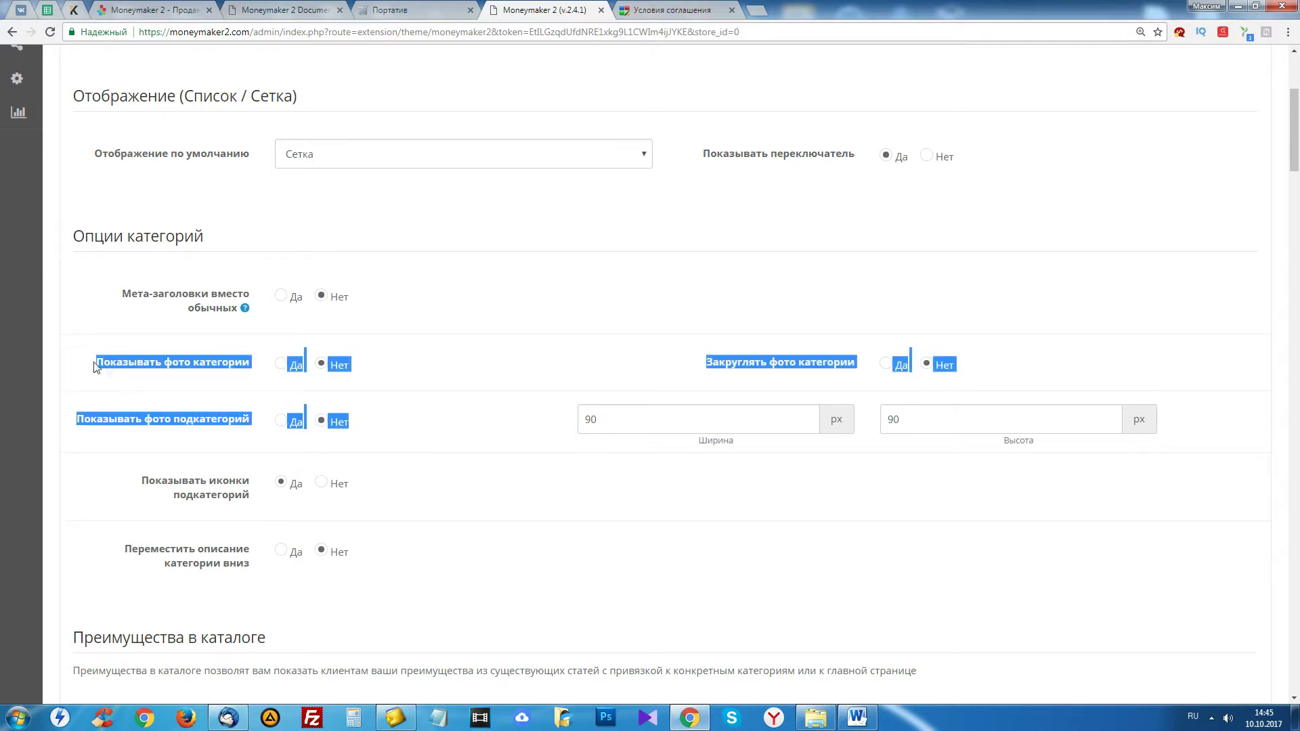
{"action": "left_click", "coordinate": [378, 379]}
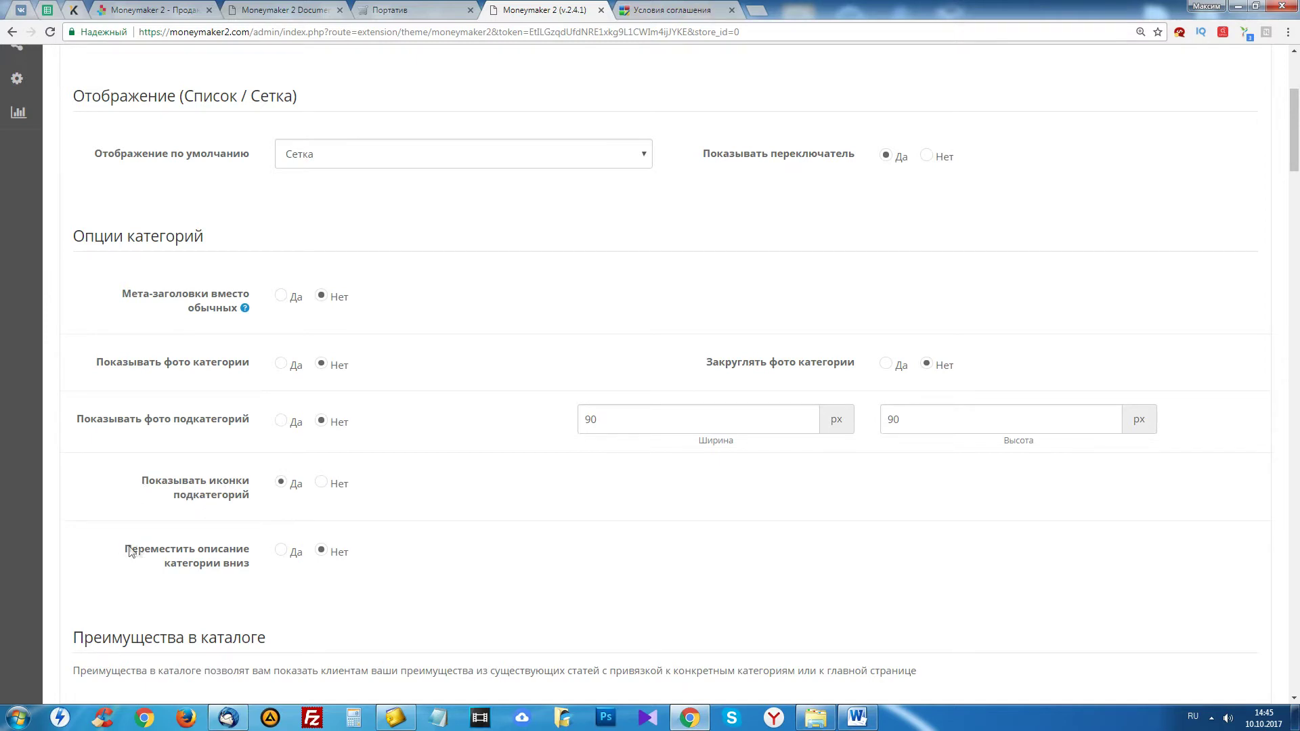
- Examine the Переместить описание категории вниз option in the catalog's category settings
{"action": "left_click_drag", "start_coordinate": [130, 550], "coordinate": [381, 562]}
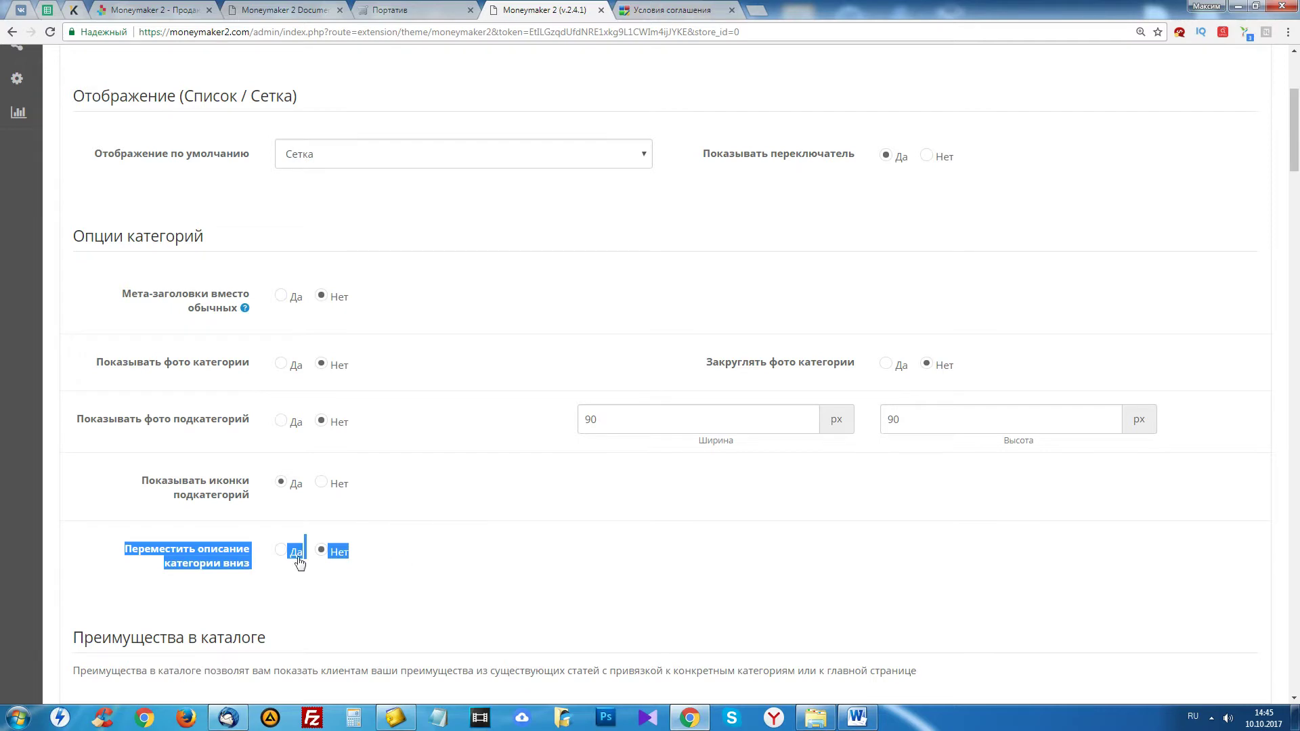
{"action": "left_click", "coordinate": [218, 564]}
{"action": "left_click_drag", "start_coordinate": [119, 550], "coordinate": [271, 560]}
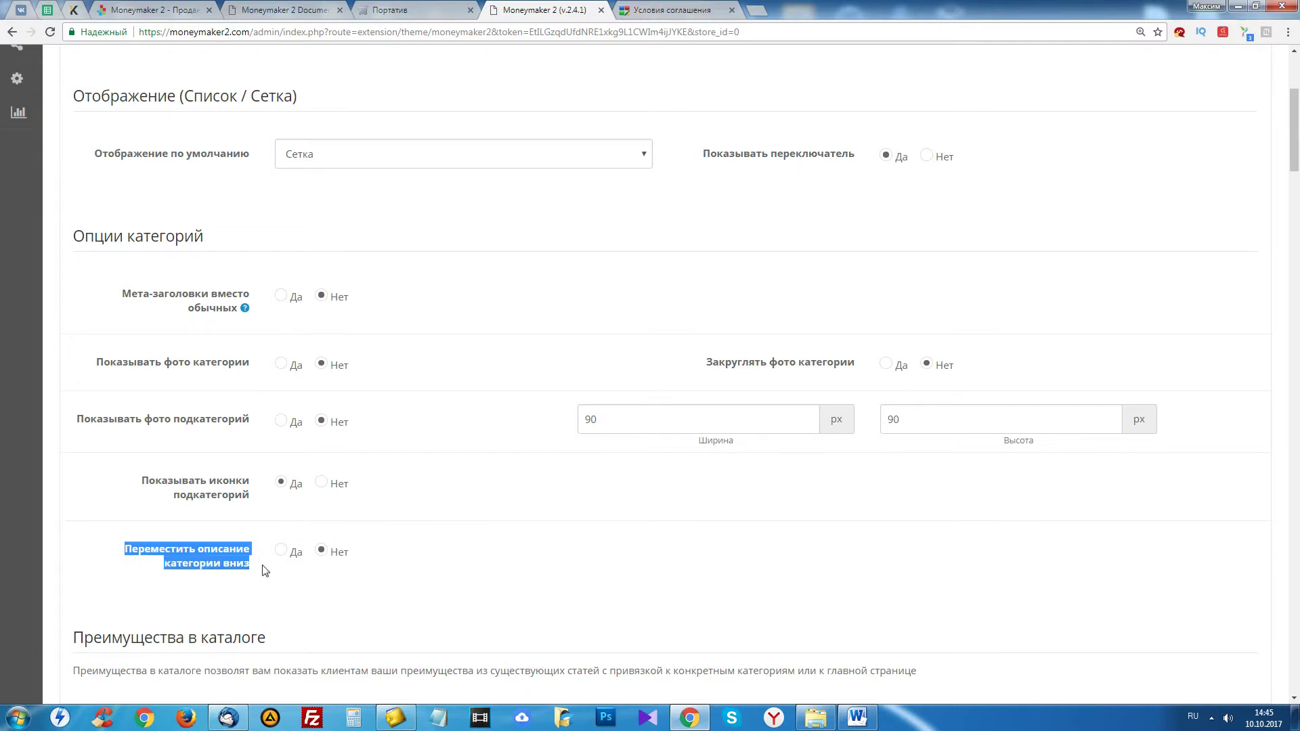
- Examine the Преимущества в каталоге settings and the Данные #3 entry in the theme's catalog settings
{"action": "left_click", "coordinate": [271, 573]}
{"action": "scroll", "coordinate": [432, 506], "scroll_direction": "down", "scroll_amount": 2}
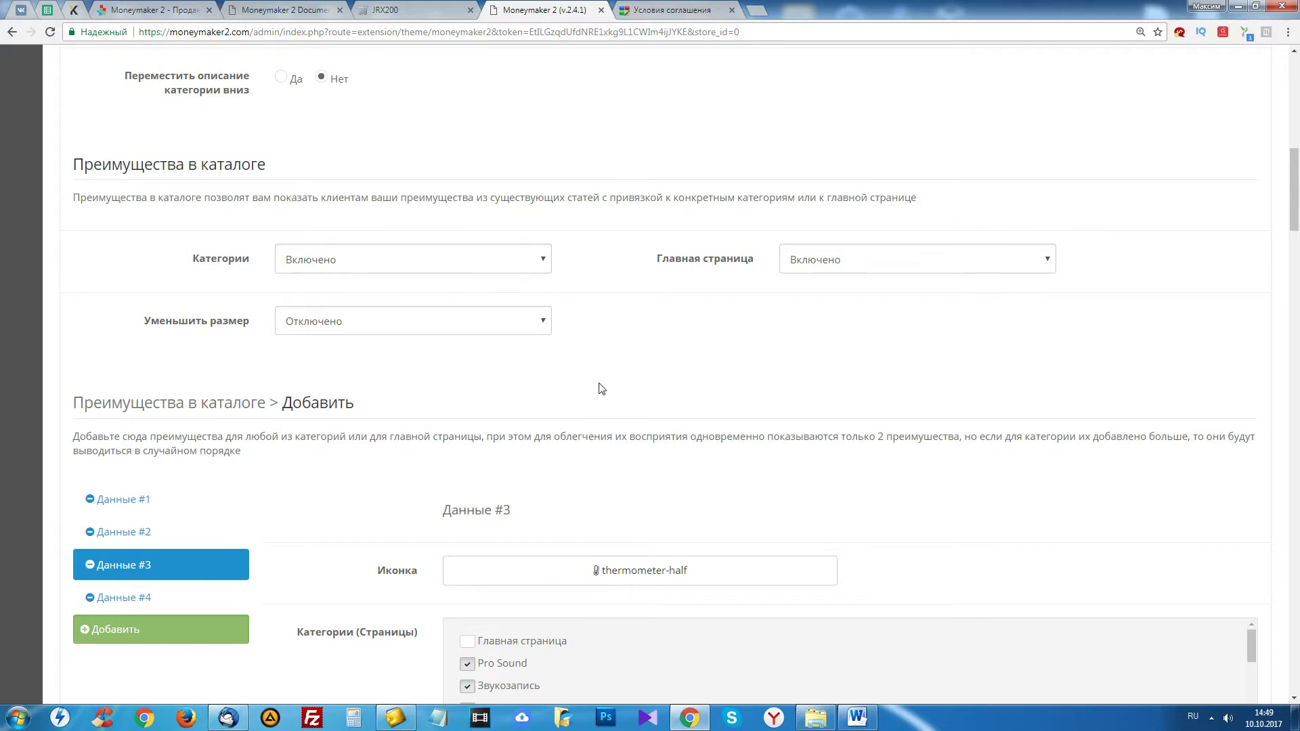
{"action": "scroll", "coordinate": [615, 395], "scroll_direction": "down", "scroll_amount": 2}
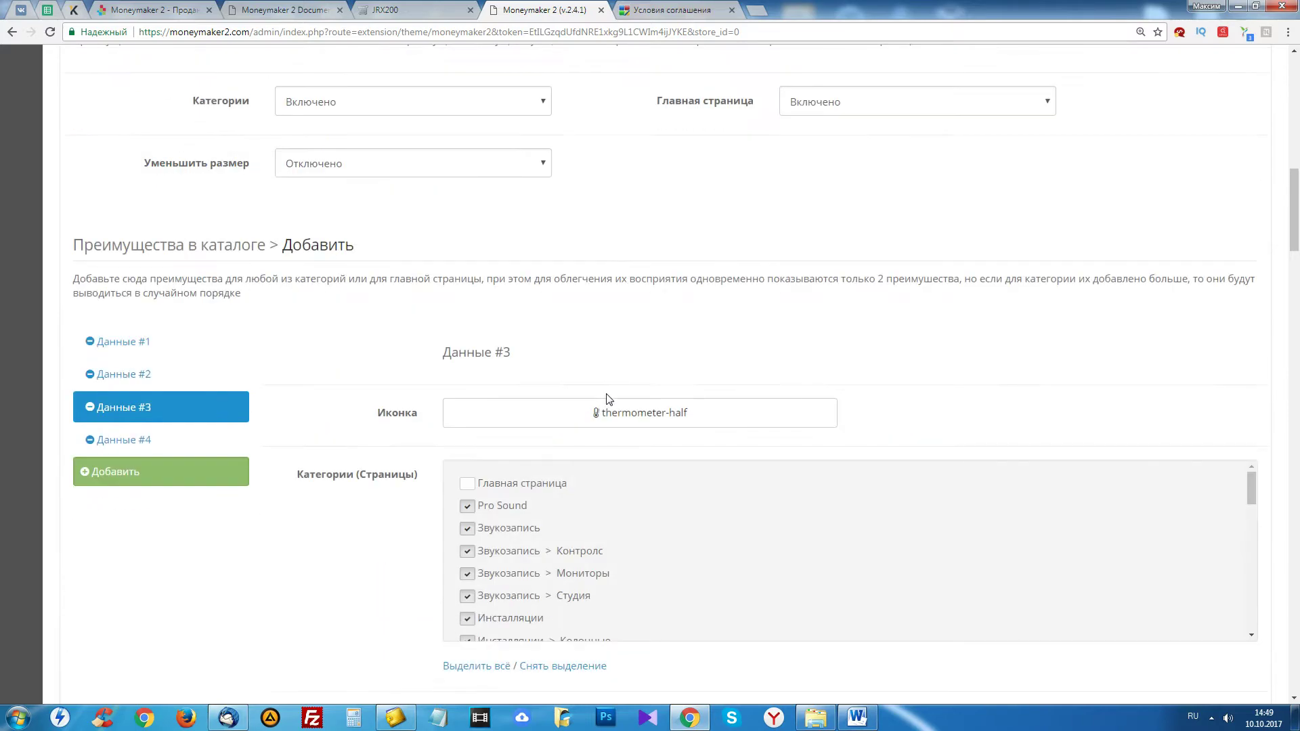
- View the Активное охлаждение advantage popup on the demo storefront's JRX200 category page and close it
{"action": "key", "text": "ctrl+shift+Tab"}
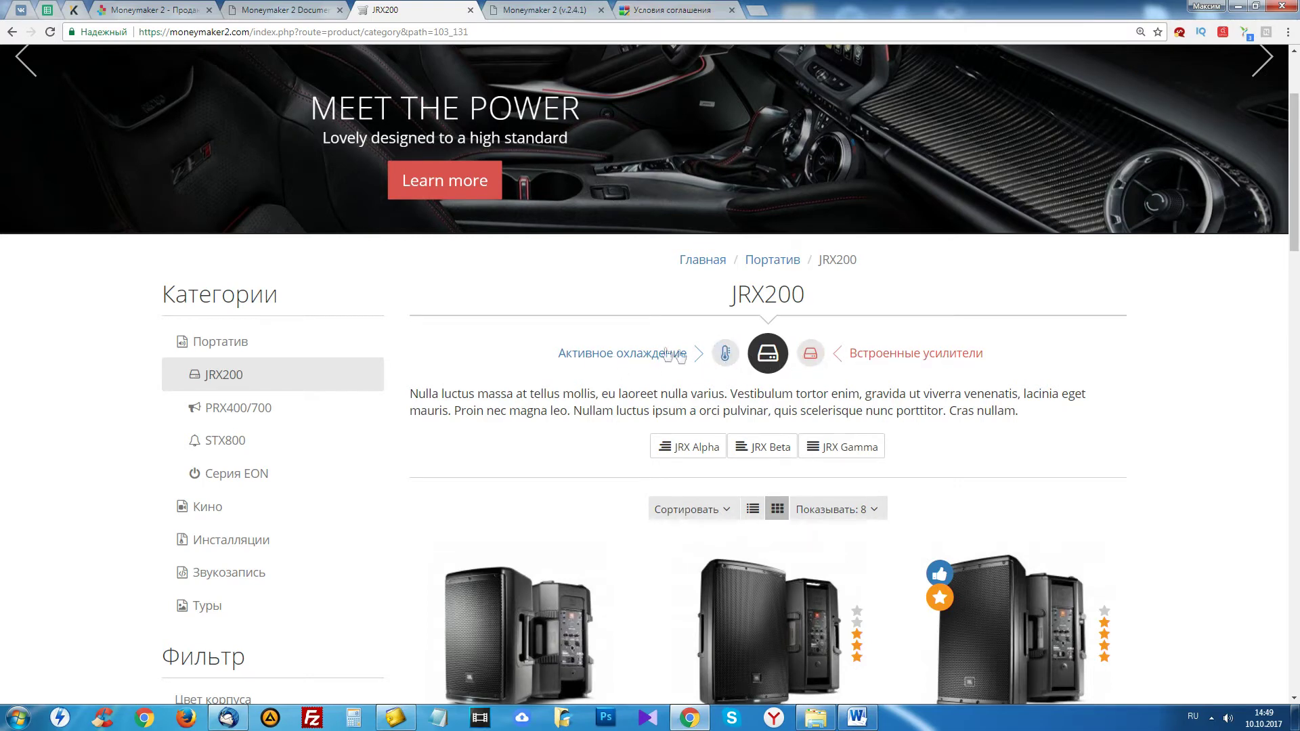
{"action": "left_click", "coordinate": [634, 360]}
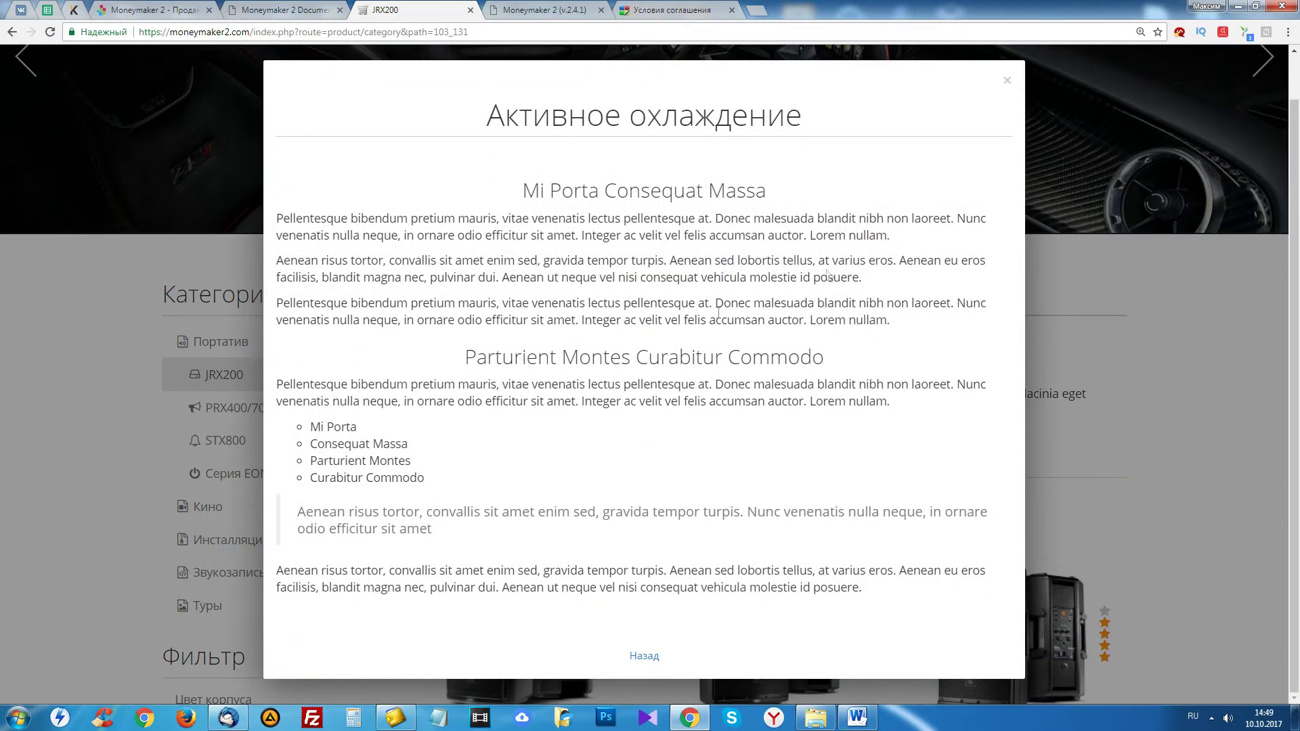
{"action": "left_click", "coordinate": [1007, 81]}
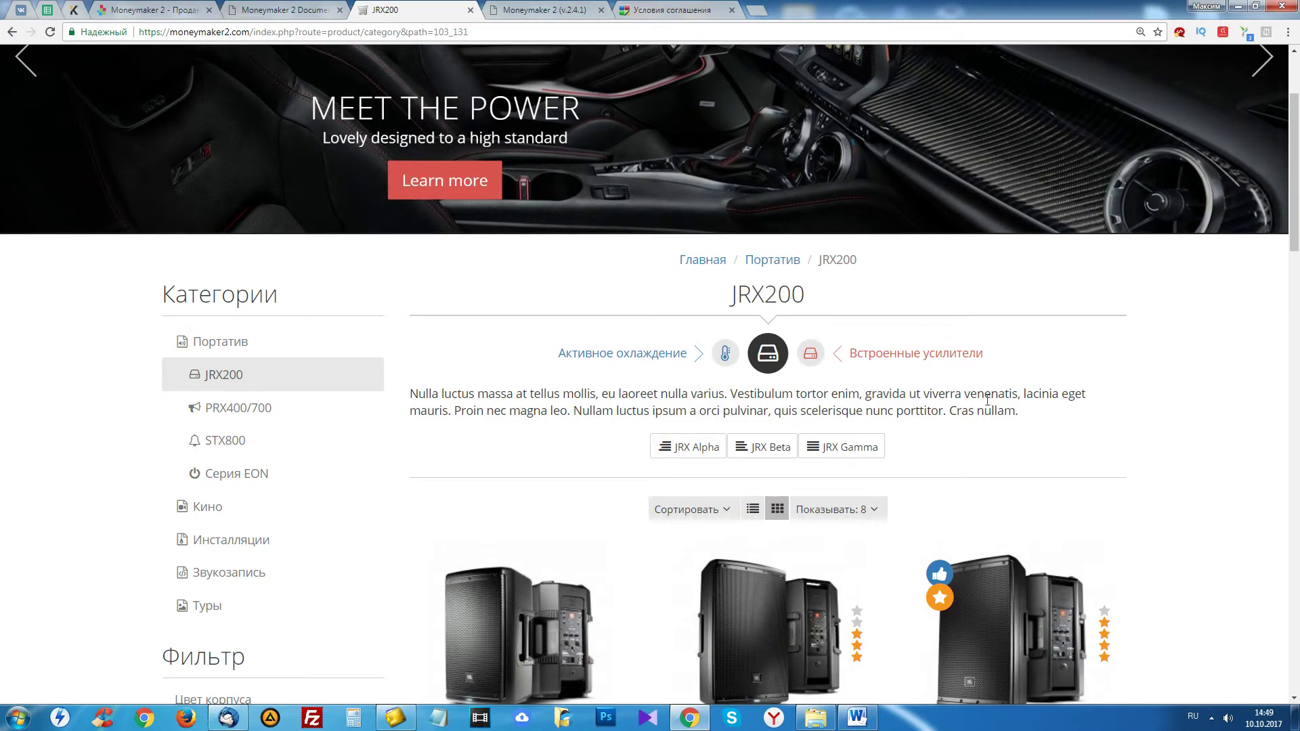
{"action": "scroll", "coordinate": [949, 398], "scroll_direction": "down", "scroll_amount": 2}
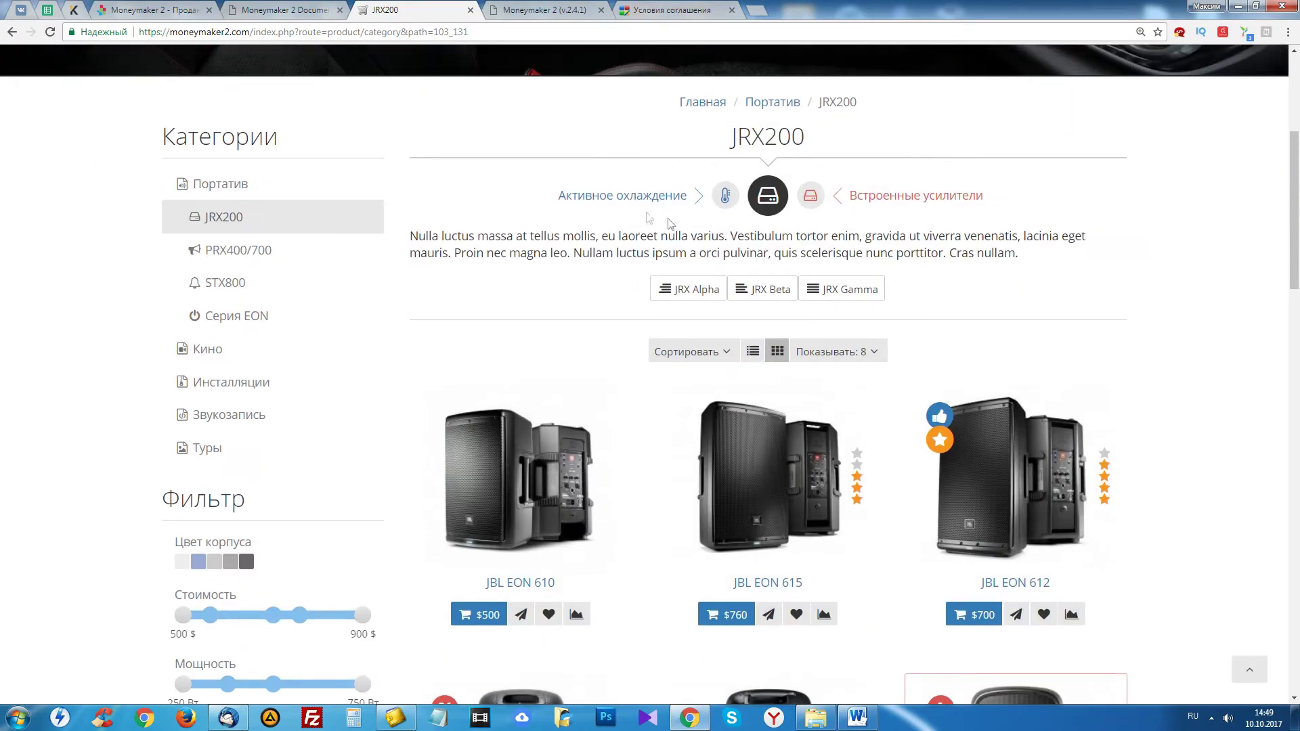
{"action": "scroll", "coordinate": [802, 357], "scroll_direction": "up", "scroll_amount": 5}
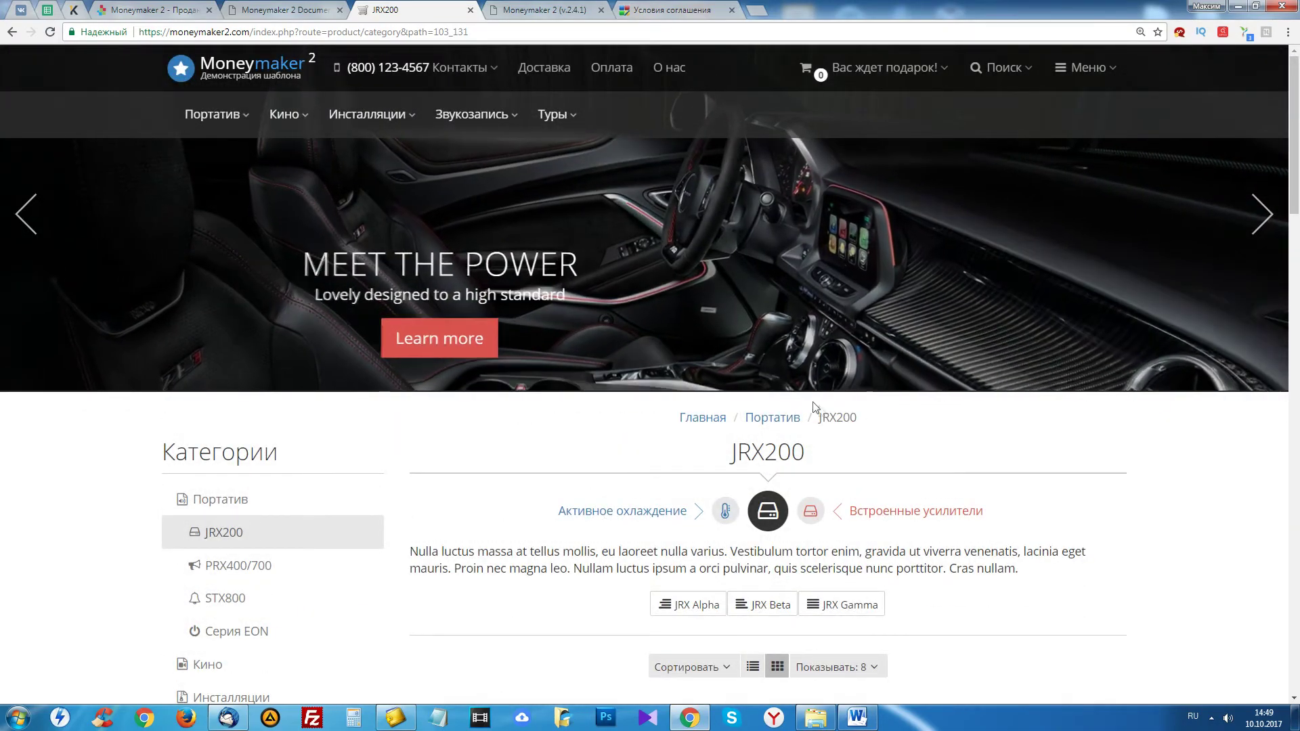
{"action": "scroll", "coordinate": [821, 417], "scroll_direction": "down", "scroll_amount": 2}
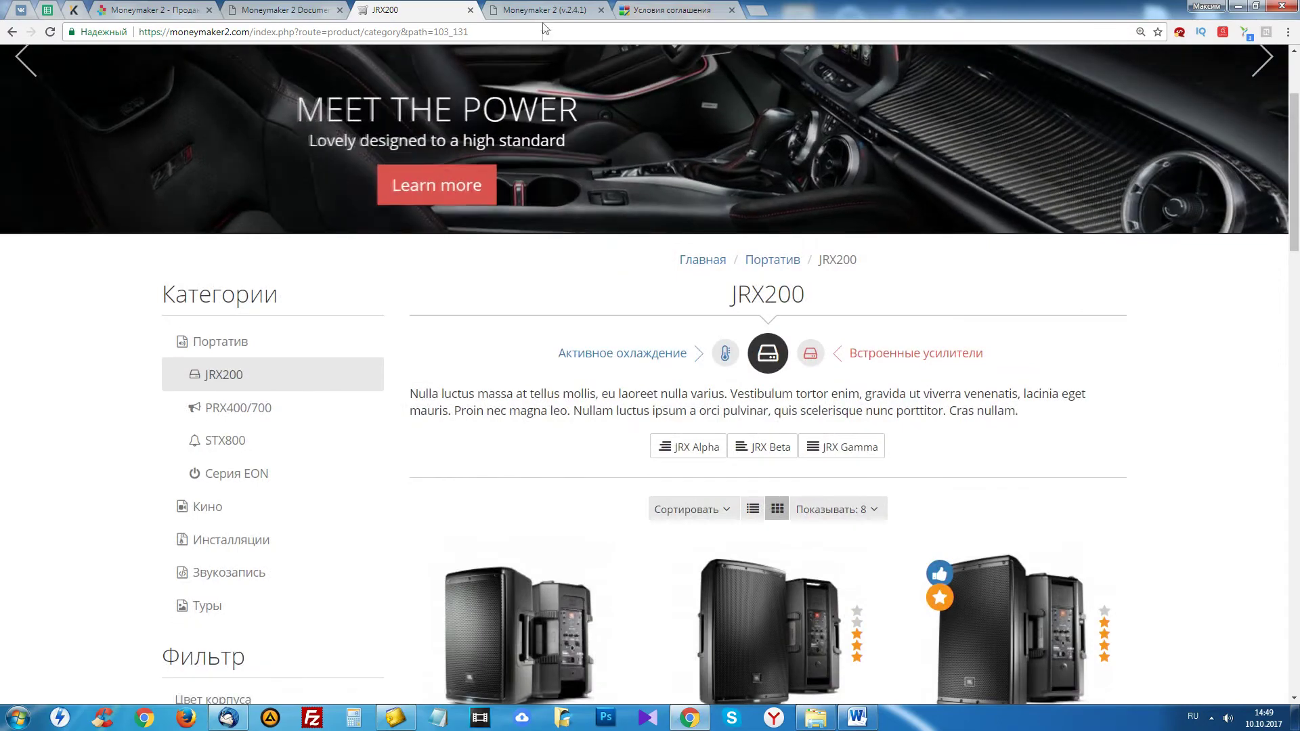
- Review the theme's Опции товаров settings and compare the list and grid product views on the demo's JRX200 page
{"action": "left_click", "coordinate": [542, 12]}
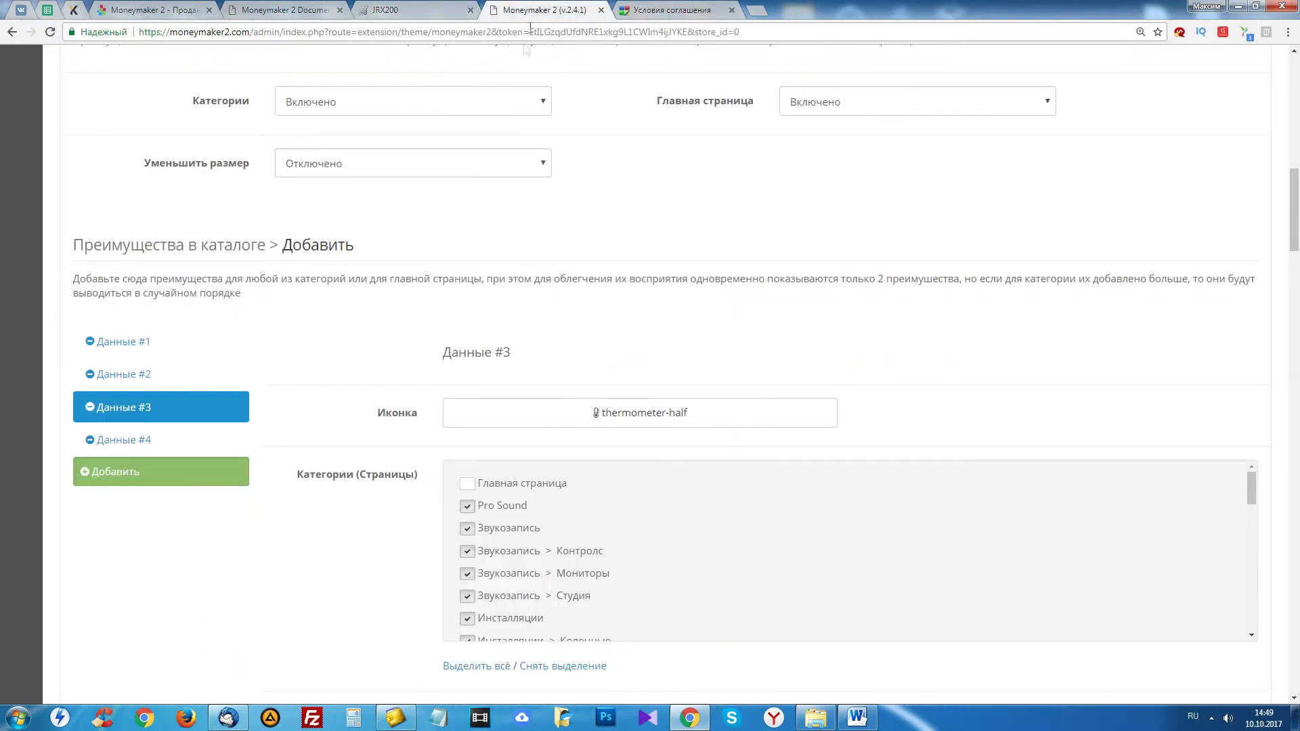
{"action": "scroll", "coordinate": [502, 270], "scroll_direction": "down", "scroll_amount": 2}
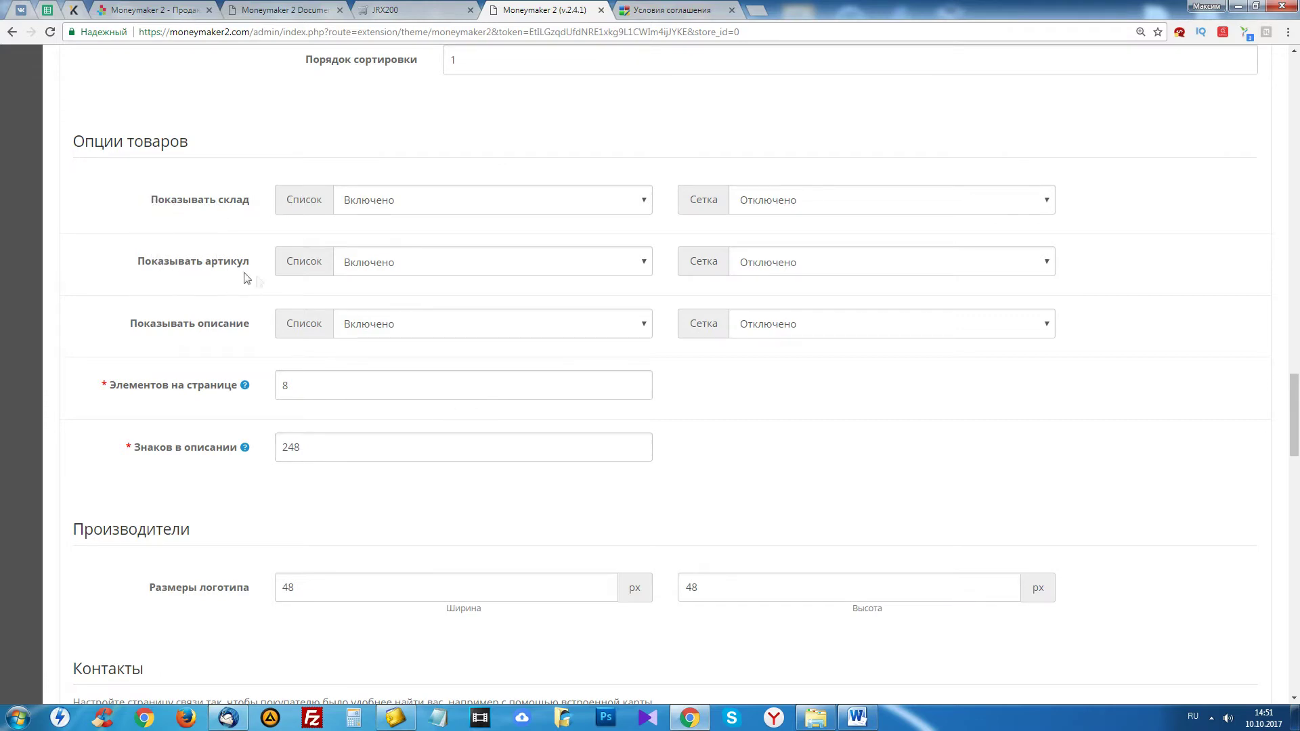
{"action": "left_click", "coordinate": [424, 7]}
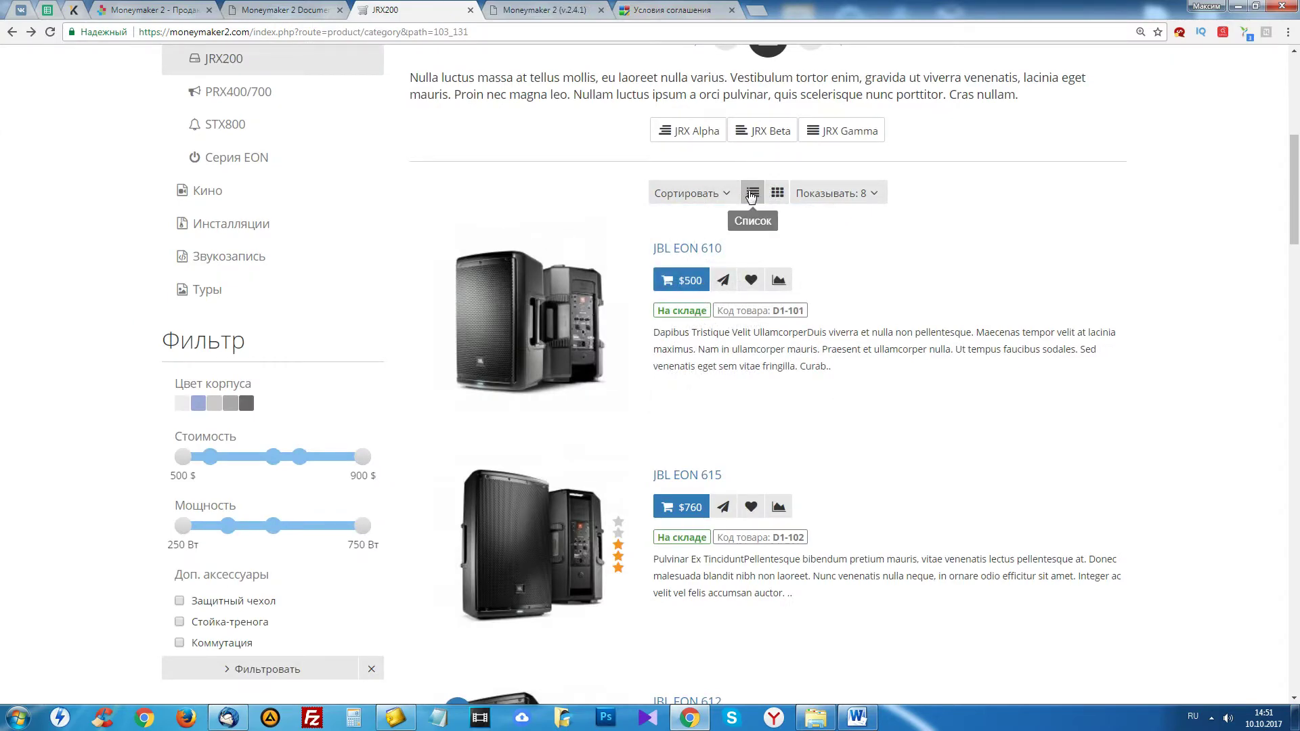
{"action": "left_click", "coordinate": [777, 193]}
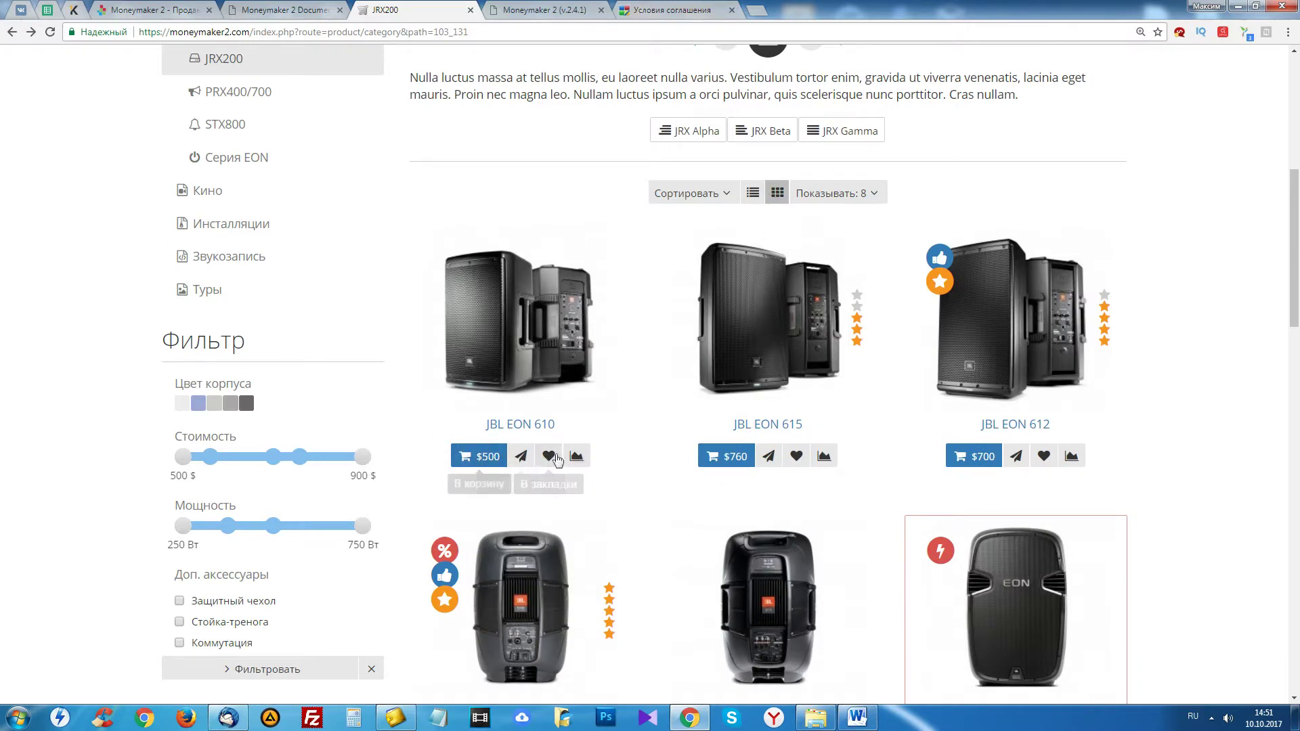
{"action": "left_click", "coordinate": [754, 194]}
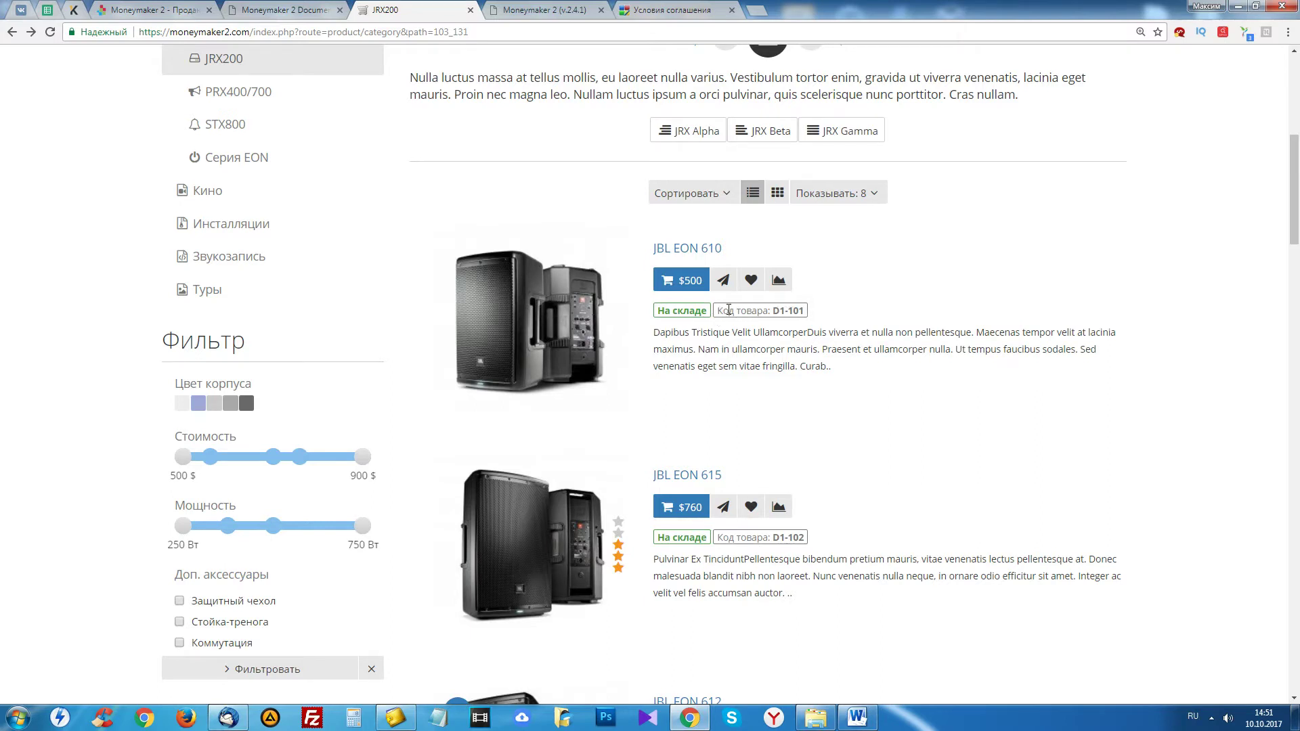
{"action": "left_click_drag", "start_coordinate": [653, 332], "coordinate": [856, 372]}
- Return to the theme settings and examine the Знаков в описании and Элементов на странице options under Опции товаров
{"action": "left_click", "coordinate": [549, 14]}
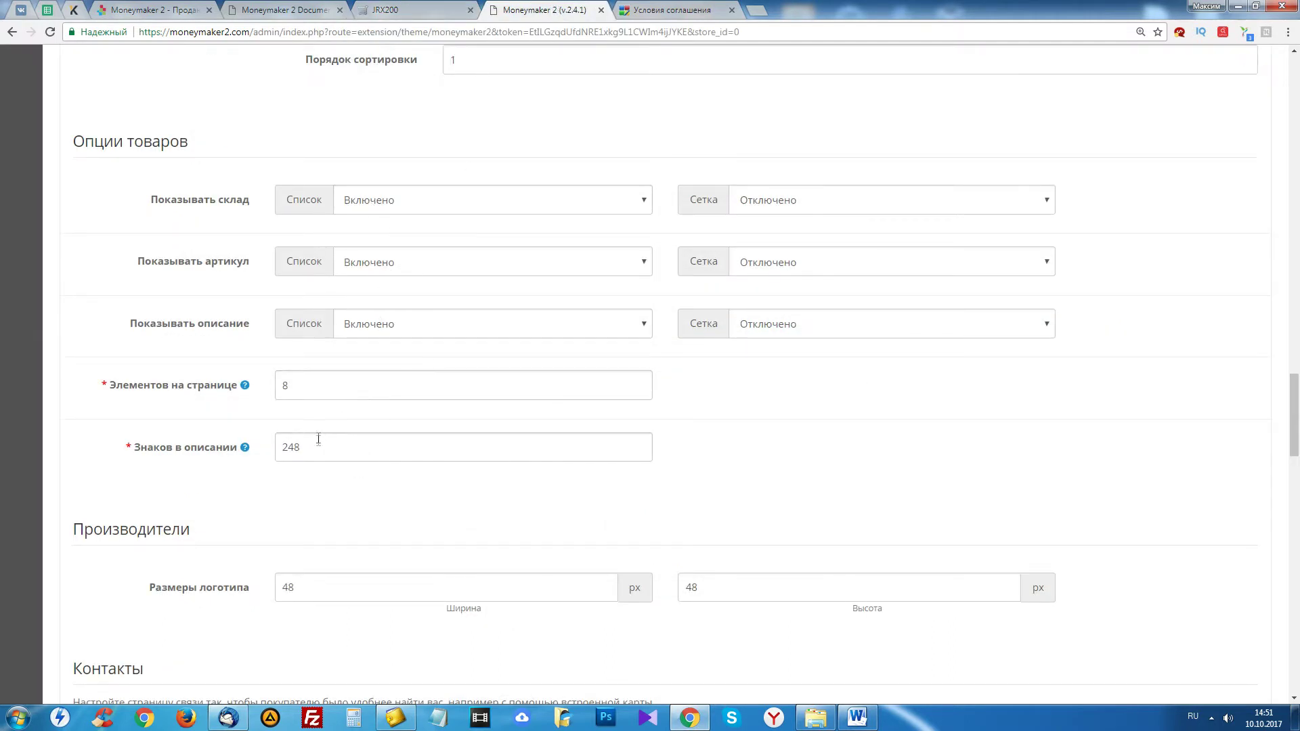
{"action": "left_click_drag", "start_coordinate": [325, 450], "coordinate": [269, 453]}
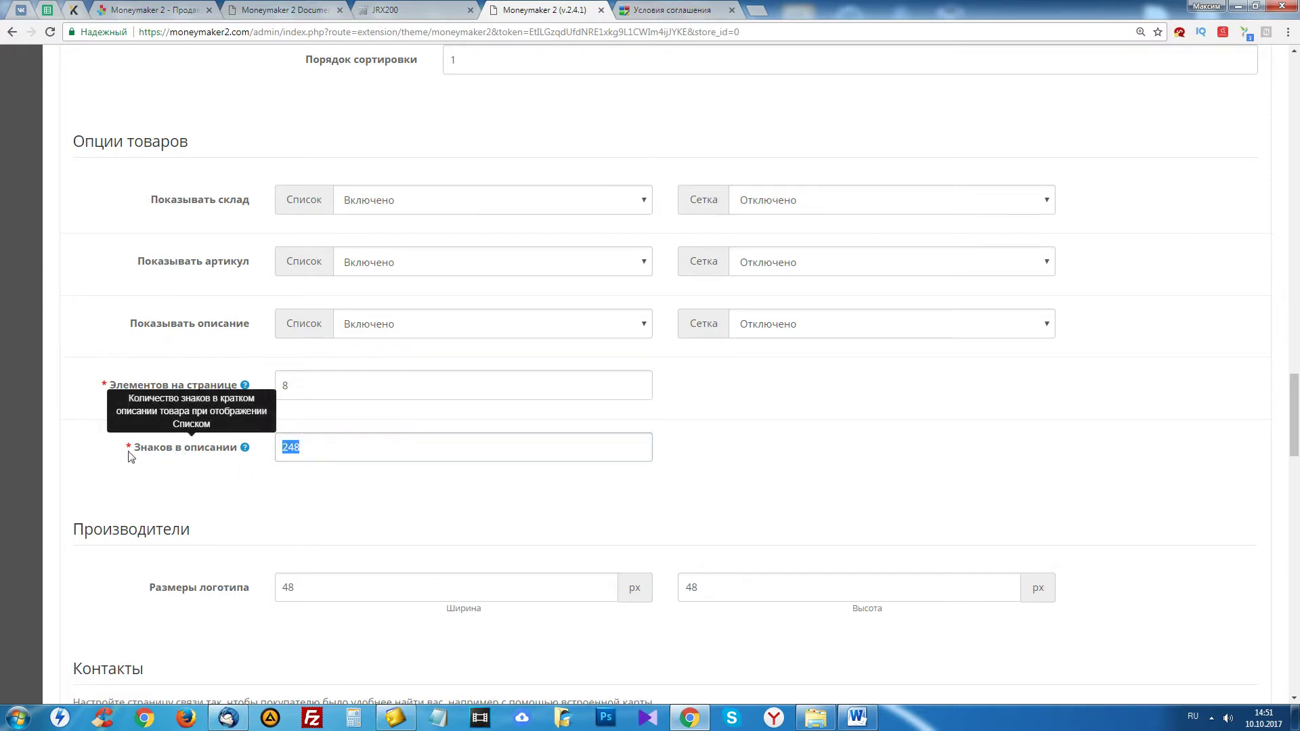
{"action": "mouse_move", "coordinate": [219, 453]}
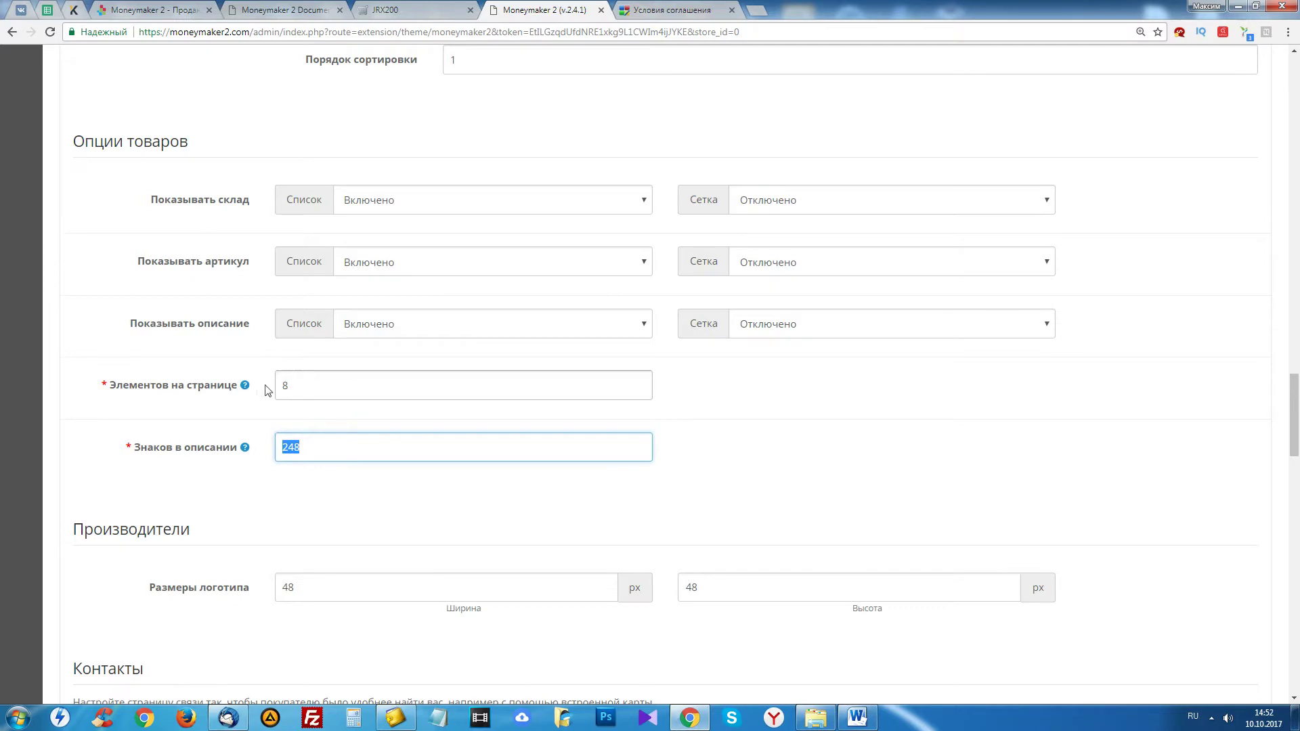
{"action": "mouse_move", "coordinate": [245, 388]}
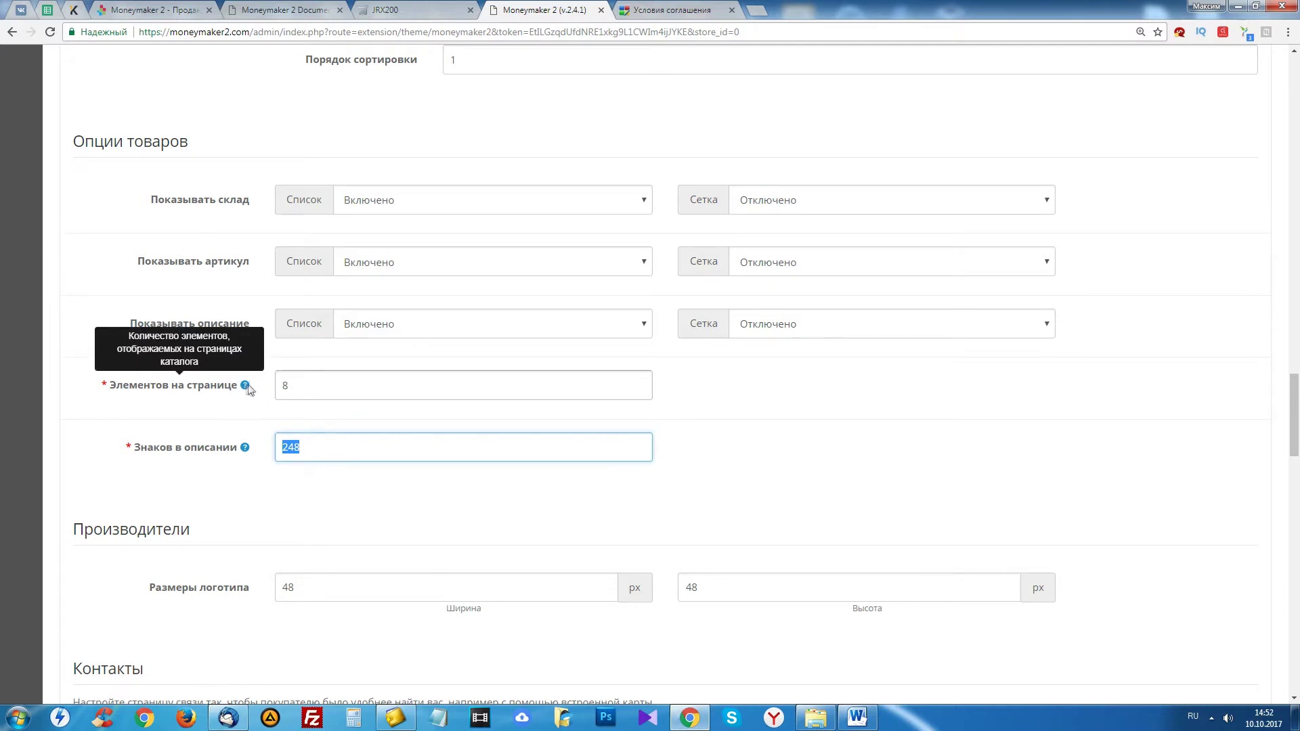
{"action": "left_click", "coordinate": [396, 390]}
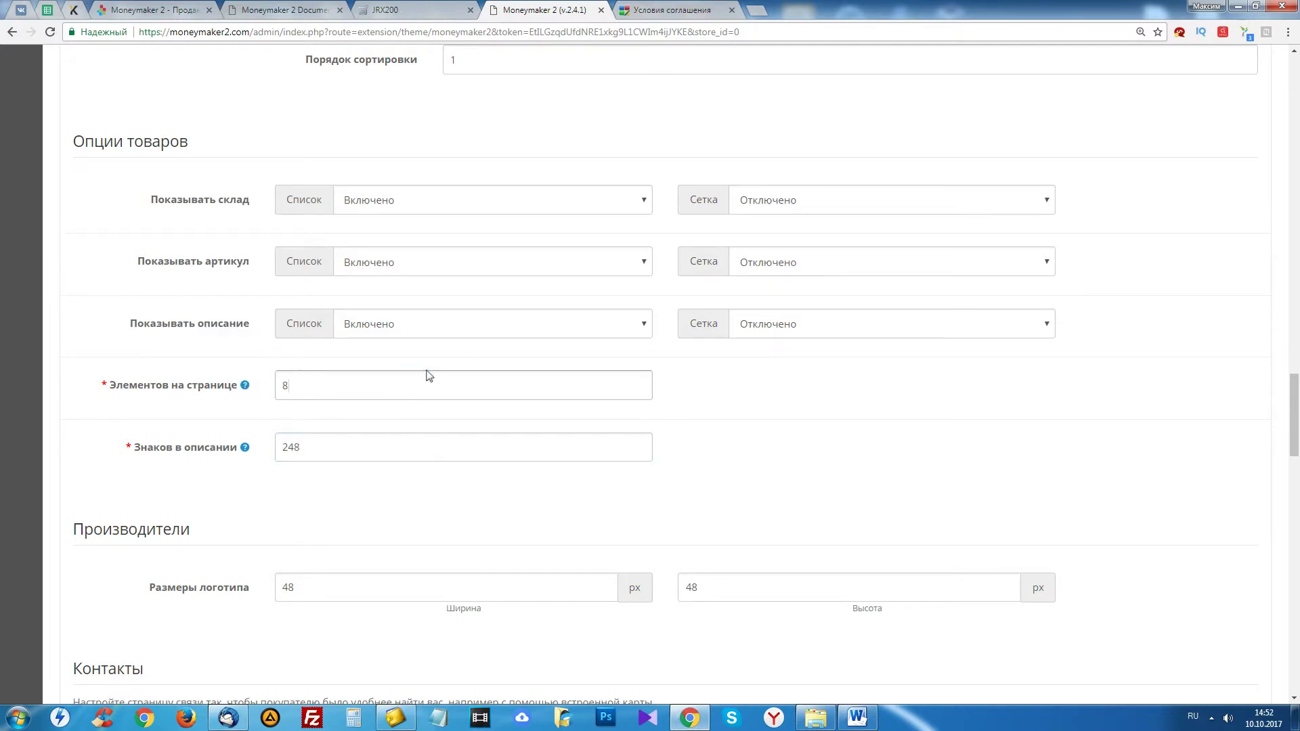
- Review the theme's Контакты settings and examine the quick links on the demo storefront's Связаться с нами page
{"action": "scroll", "coordinate": [429, 375], "scroll_direction": "down", "scroll_amount": 9}
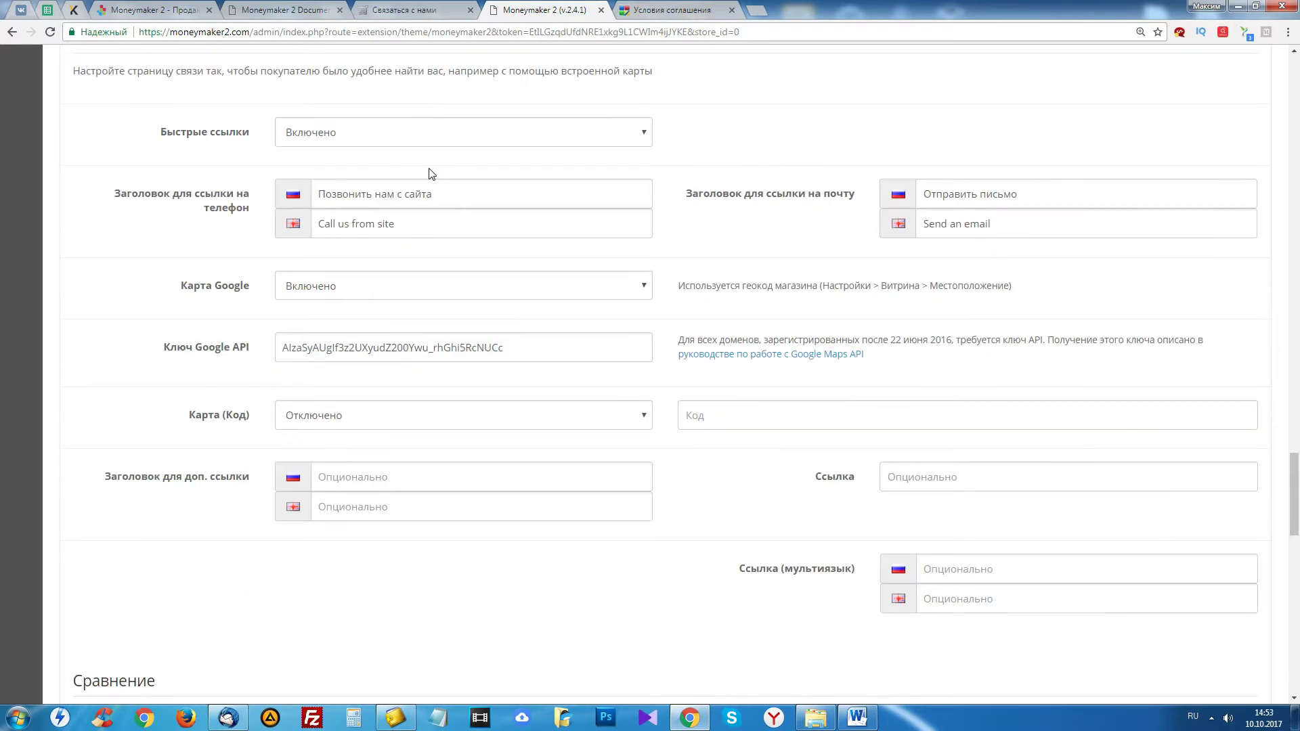
{"action": "scroll", "coordinate": [407, 159], "scroll_direction": "up", "scroll_amount": 2}
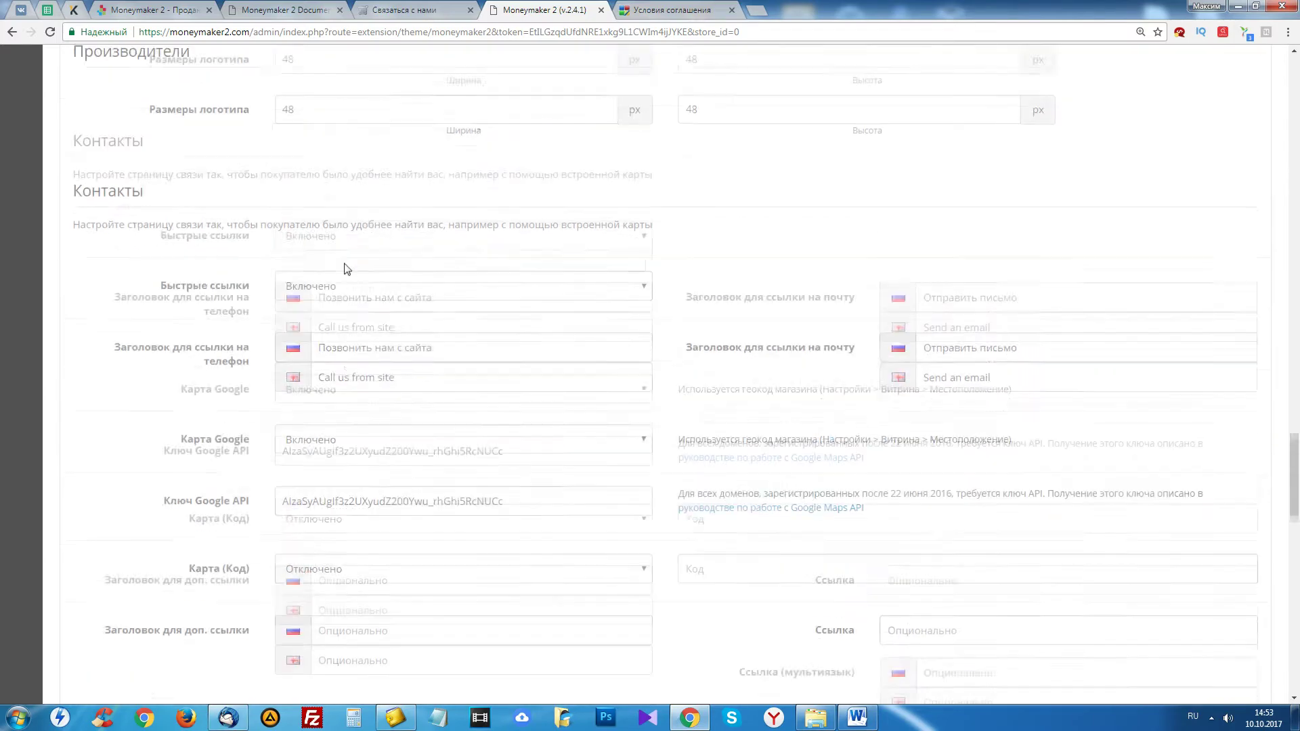
{"action": "scroll", "coordinate": [119, 279], "scroll_direction": "down", "scroll_amount": 2}
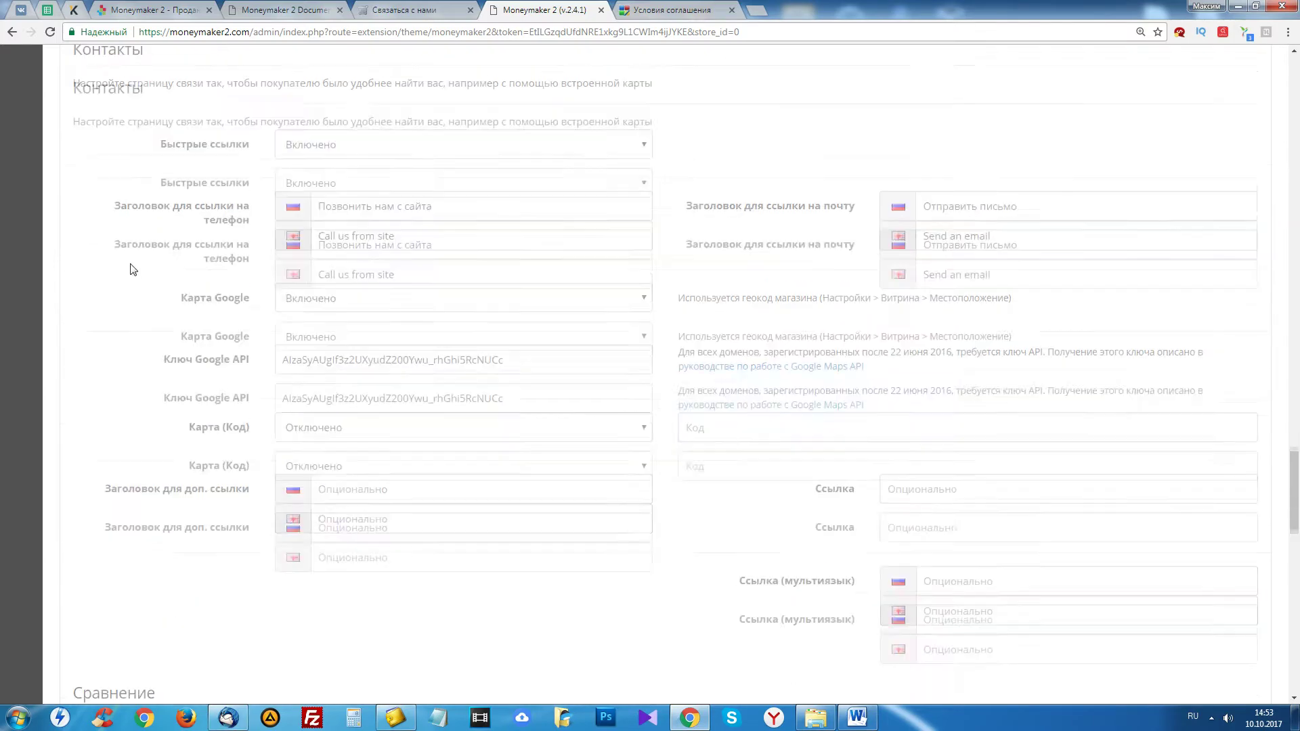
{"action": "left_click", "coordinate": [394, 9]}
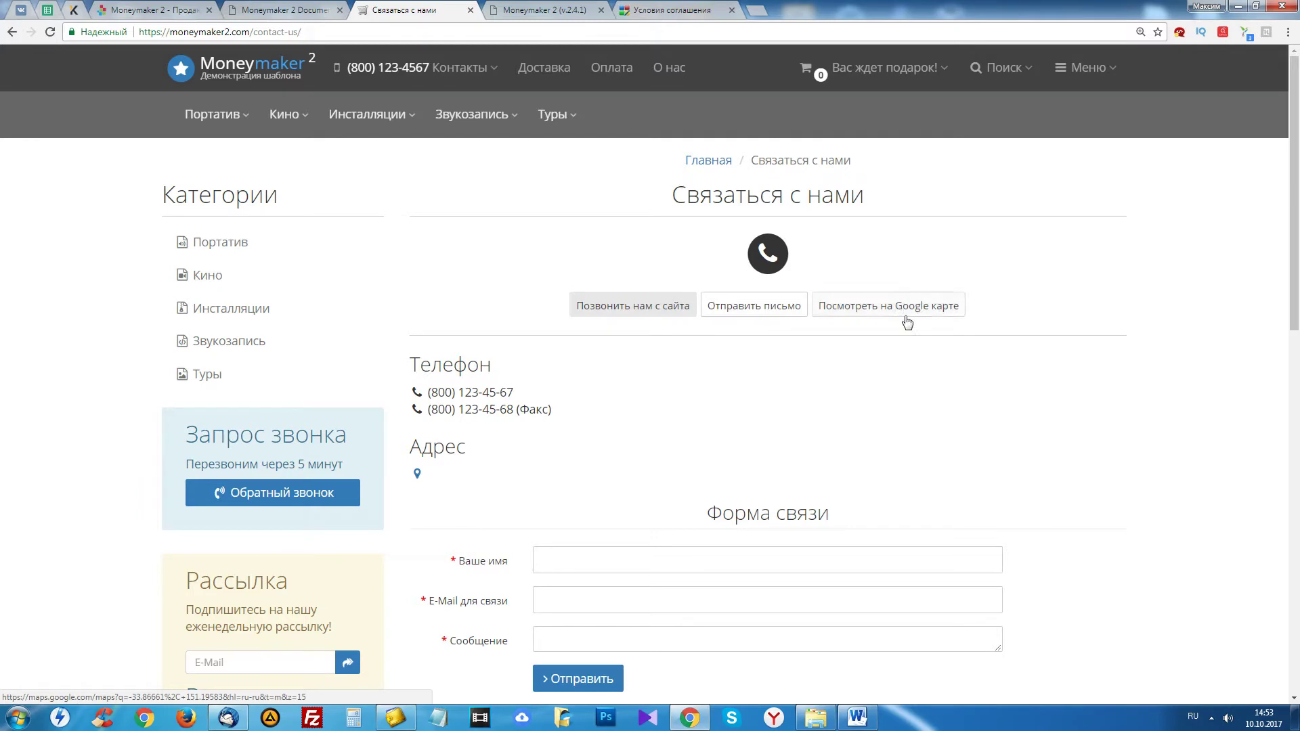
- Examine the Быстрые ссылки option and the phone and mail link titles in the theme's Контакты settings
{"action": "left_click", "coordinate": [542, 9]}
{"action": "scroll", "coordinate": [370, 351], "scroll_direction": "down", "scroll_amount": 2}
{"action": "scroll", "coordinate": [343, 308], "scroll_direction": "up", "scroll_amount": 2}
{"action": "left_click", "coordinate": [417, 381]}
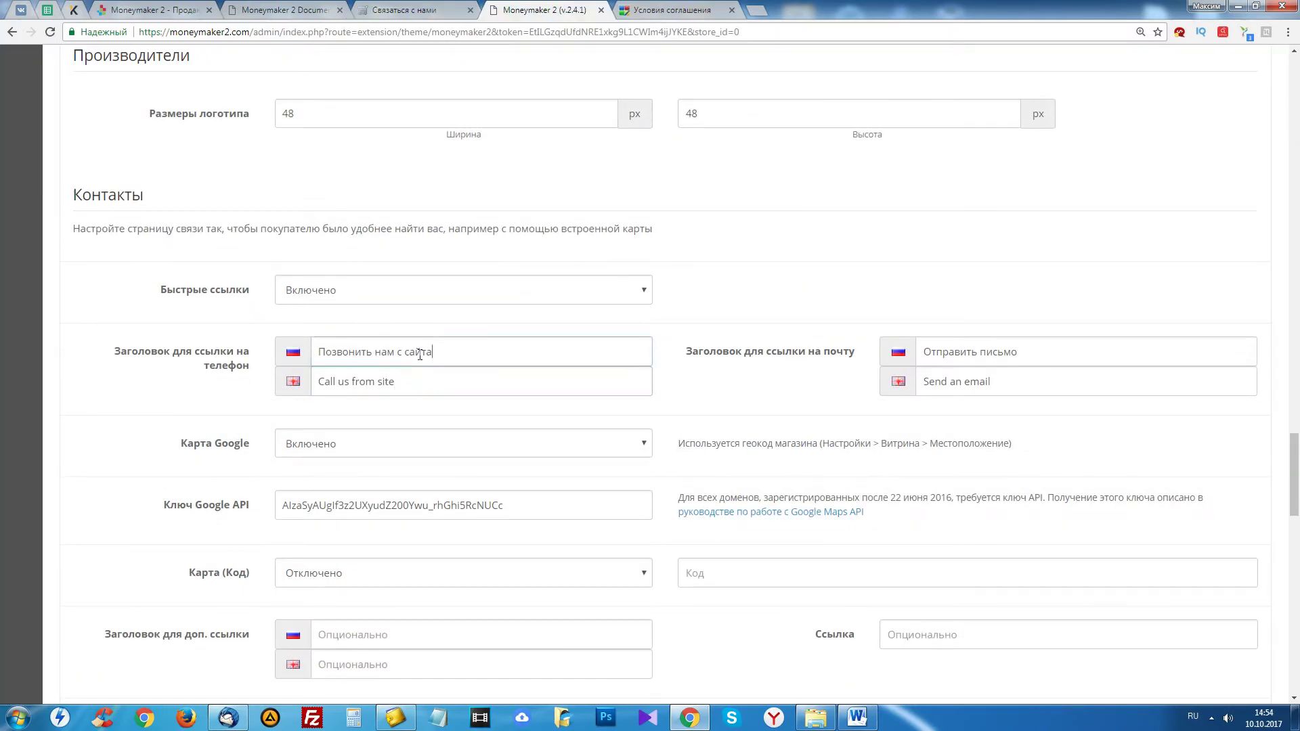
{"action": "triple_click", "coordinate": [531, 353]}
{"action": "scroll", "coordinate": [443, 365], "scroll_direction": "down", "scroll_amount": 2}
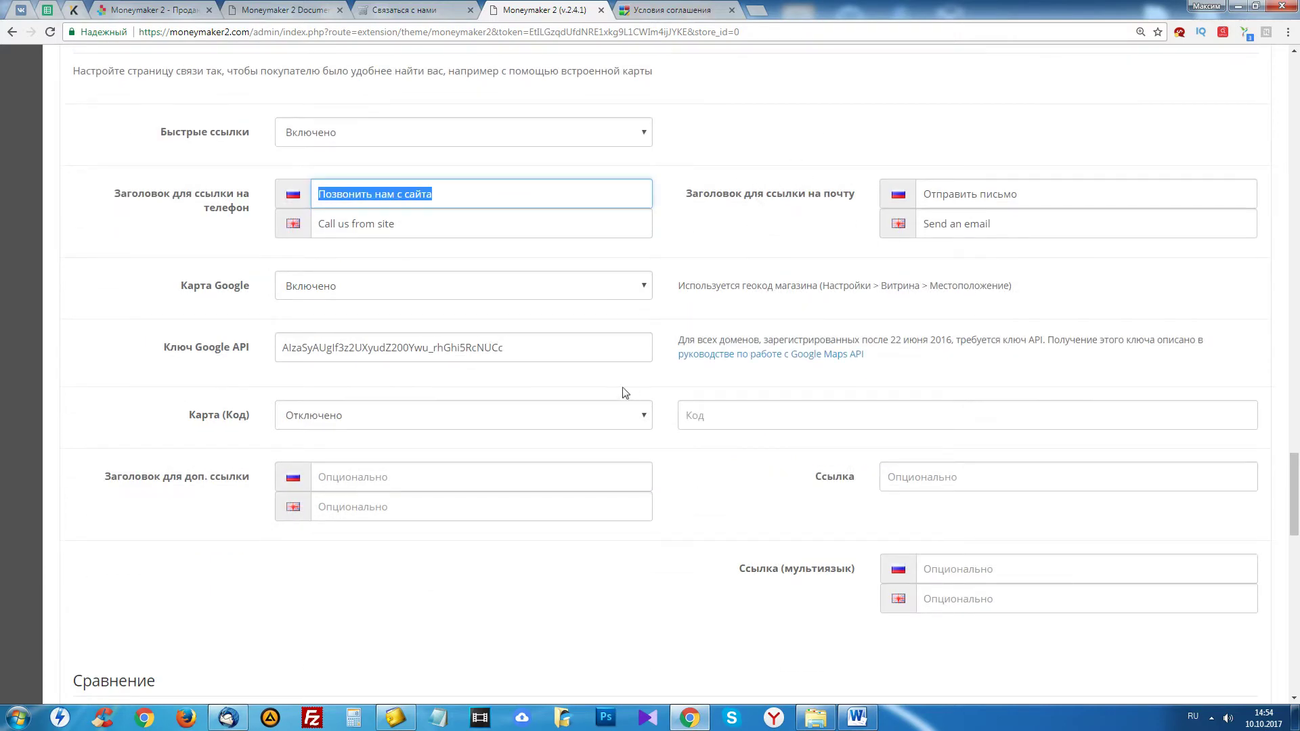
{"action": "scroll", "coordinate": [625, 392], "scroll_direction": "up", "scroll_amount": 2}
{"action": "left_click", "coordinate": [377, 377]}
{"action": "left_click", "coordinate": [416, 293]}
{"action": "left_click", "coordinate": [415, 294]}
{"action": "left_click", "coordinate": [736, 353]}
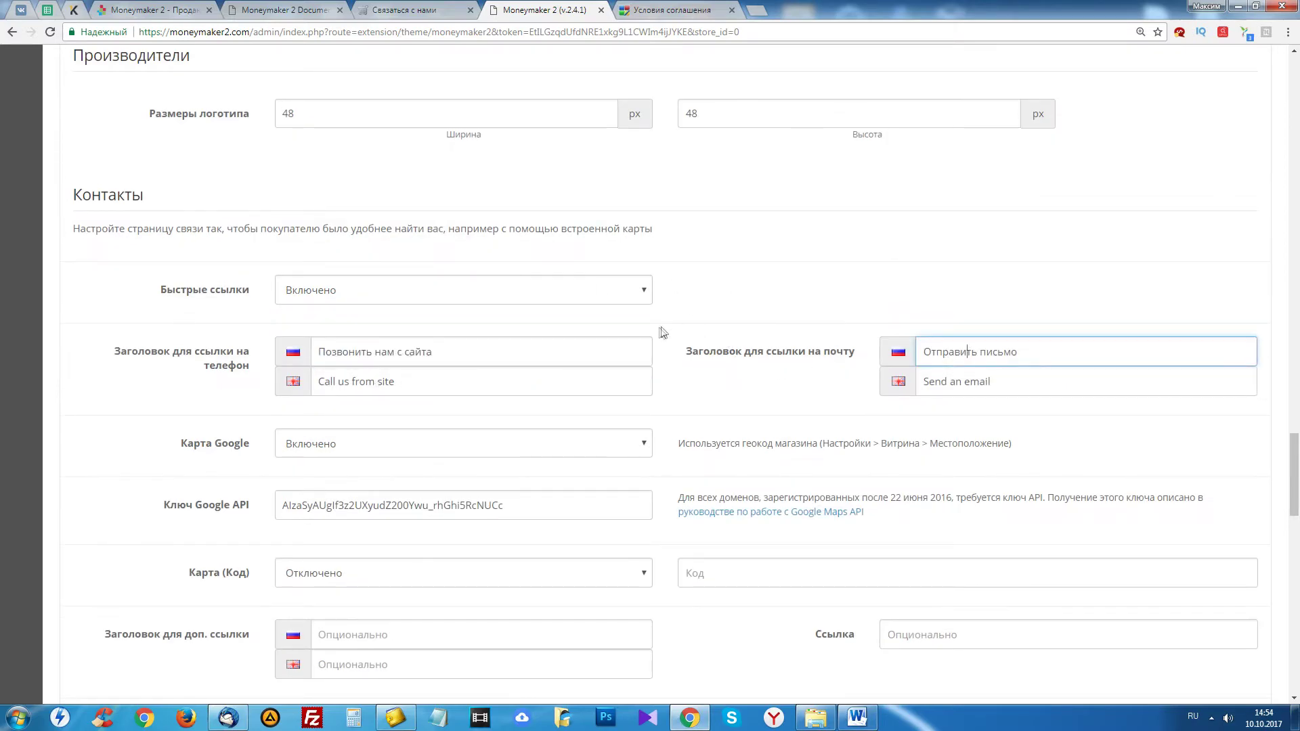
- Review the theme's Сравнение settings and check the Сравнение section of the documentation
{"action": "scroll", "coordinate": [661, 332], "scroll_direction": "down", "scroll_amount": 9}
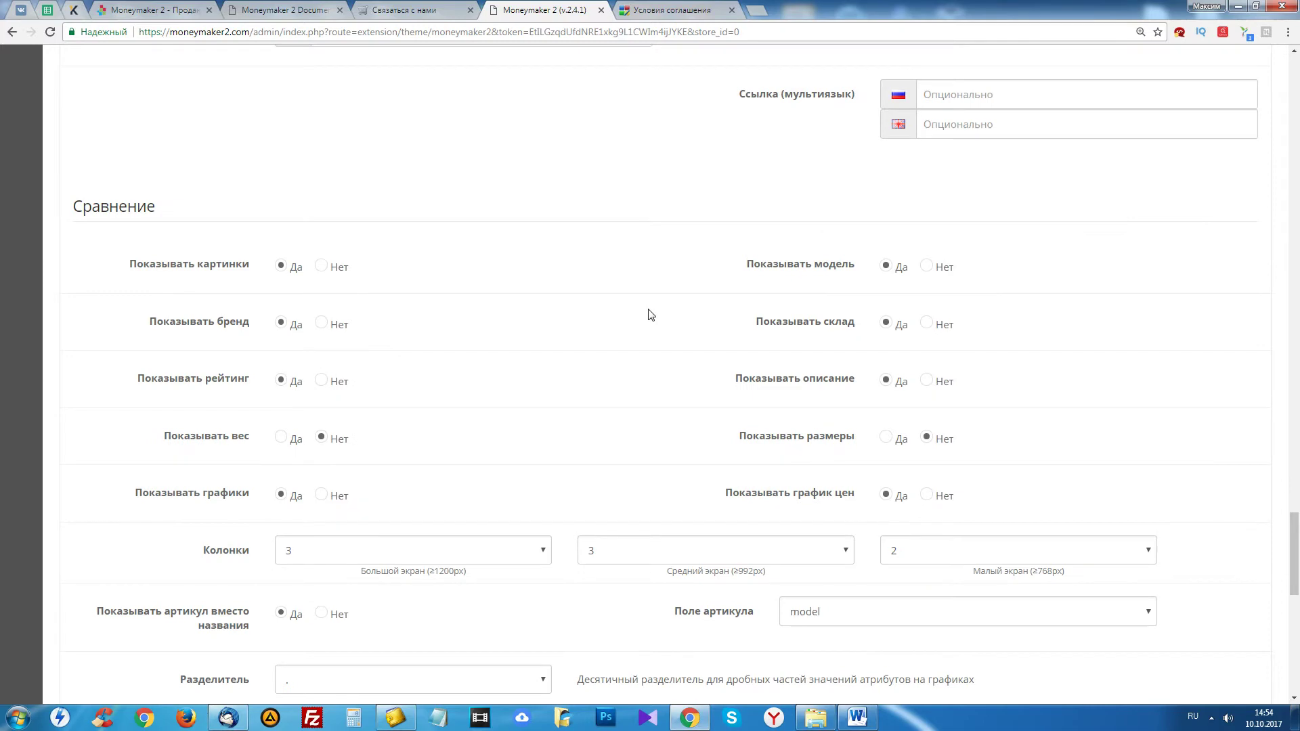
{"action": "scroll", "coordinate": [648, 314], "scroll_direction": "down", "scroll_amount": 2}
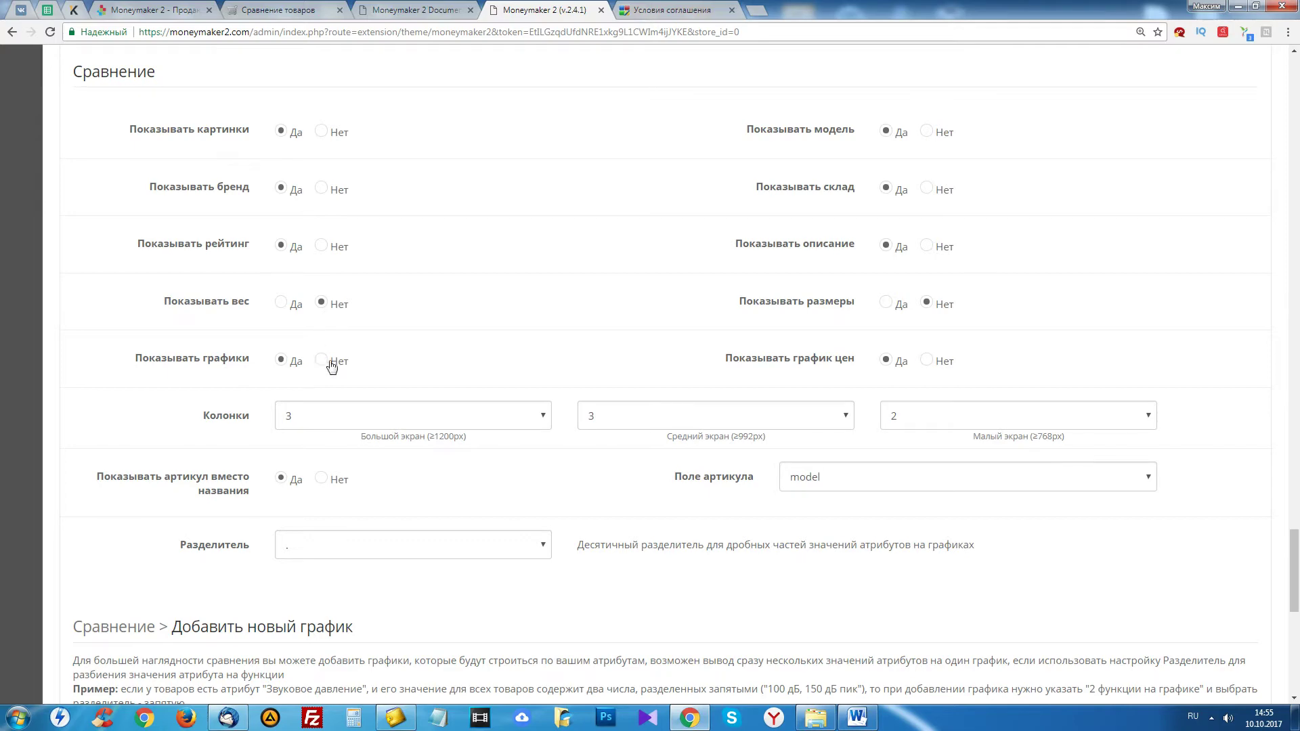
{"action": "left_click", "coordinate": [416, 6]}
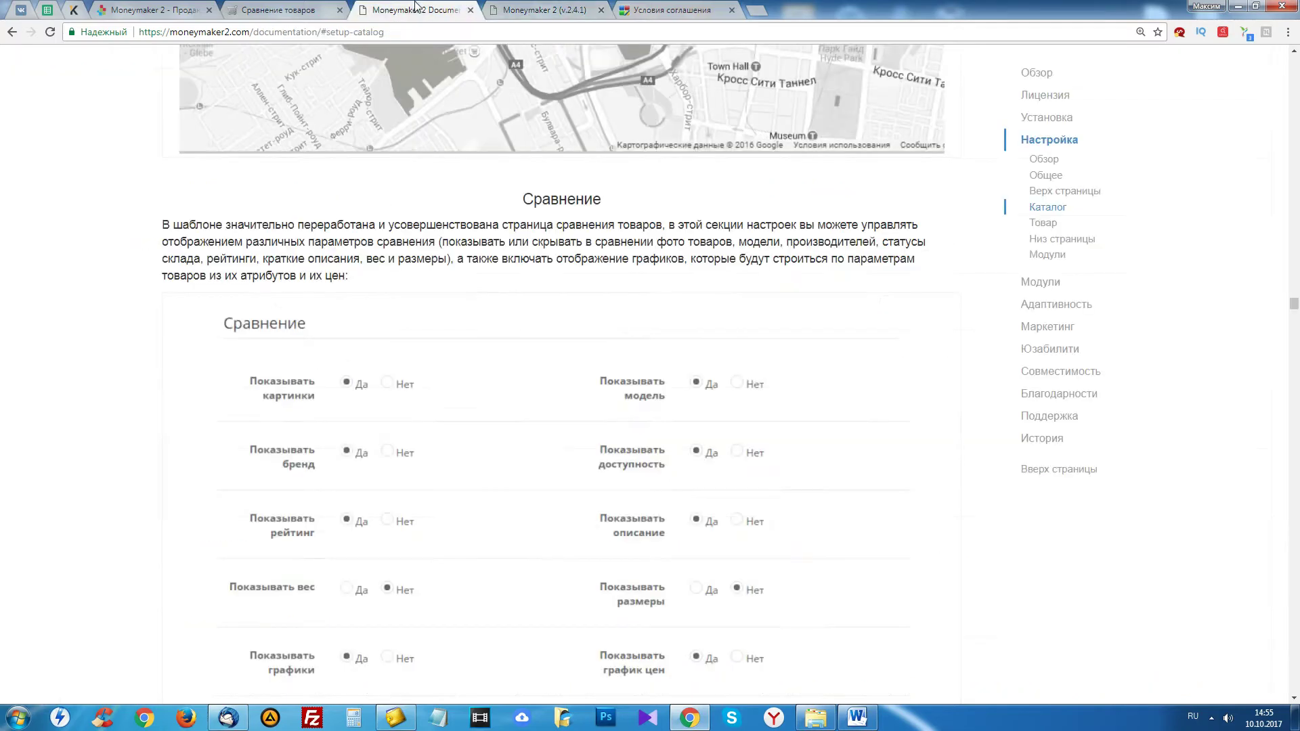
- Examine the charts and product attributes on the demo's Сравнение товаров page and return to the theme's Сравнение settings
{"action": "left_click_drag", "start_coordinate": [325, 7], "coordinate": [433, 9]}
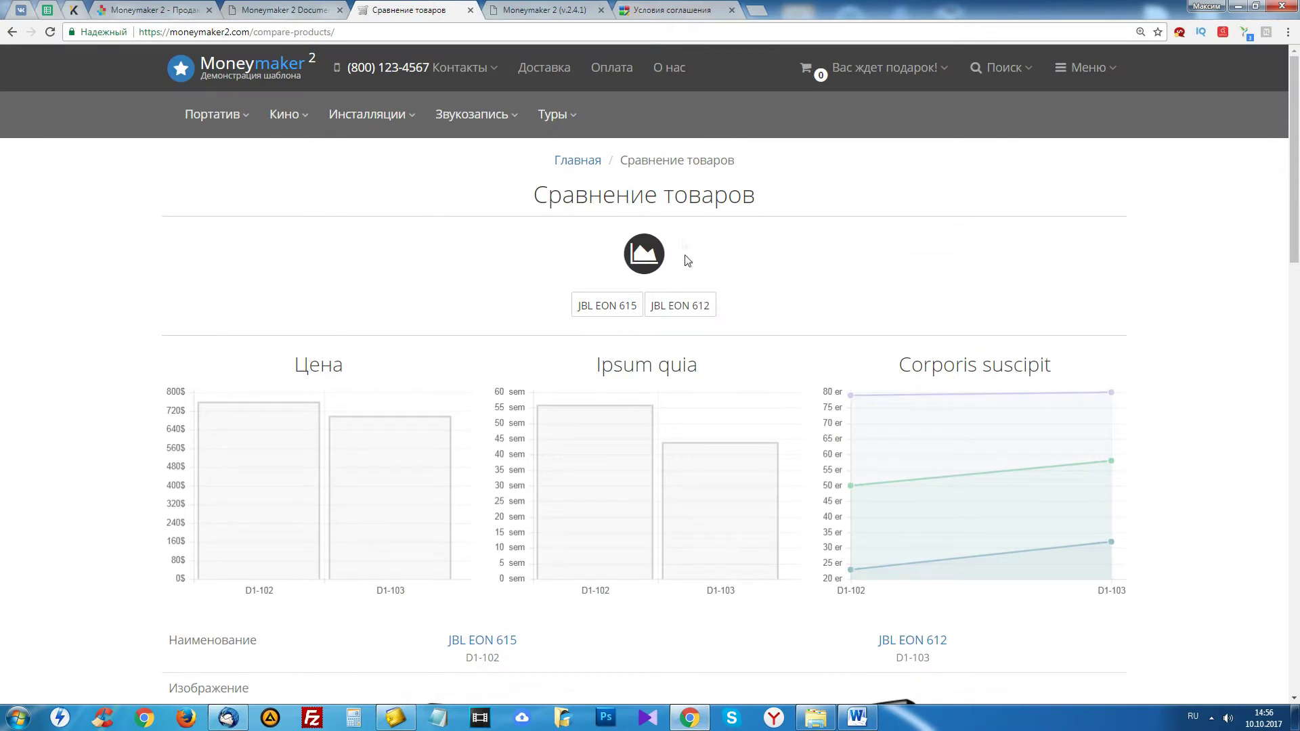
{"action": "scroll", "coordinate": [628, 356], "scroll_direction": "down", "scroll_amount": 2}
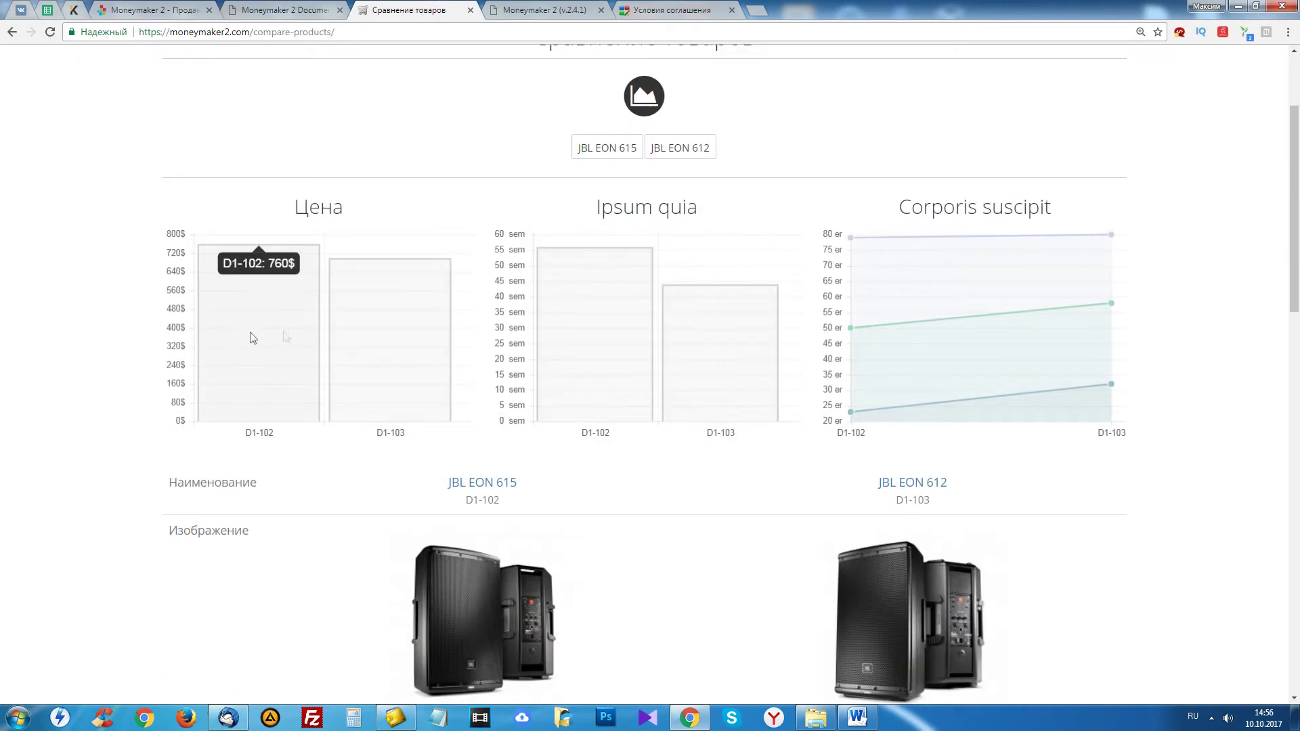
{"action": "scroll", "coordinate": [709, 341], "scroll_direction": "down", "scroll_amount": 2}
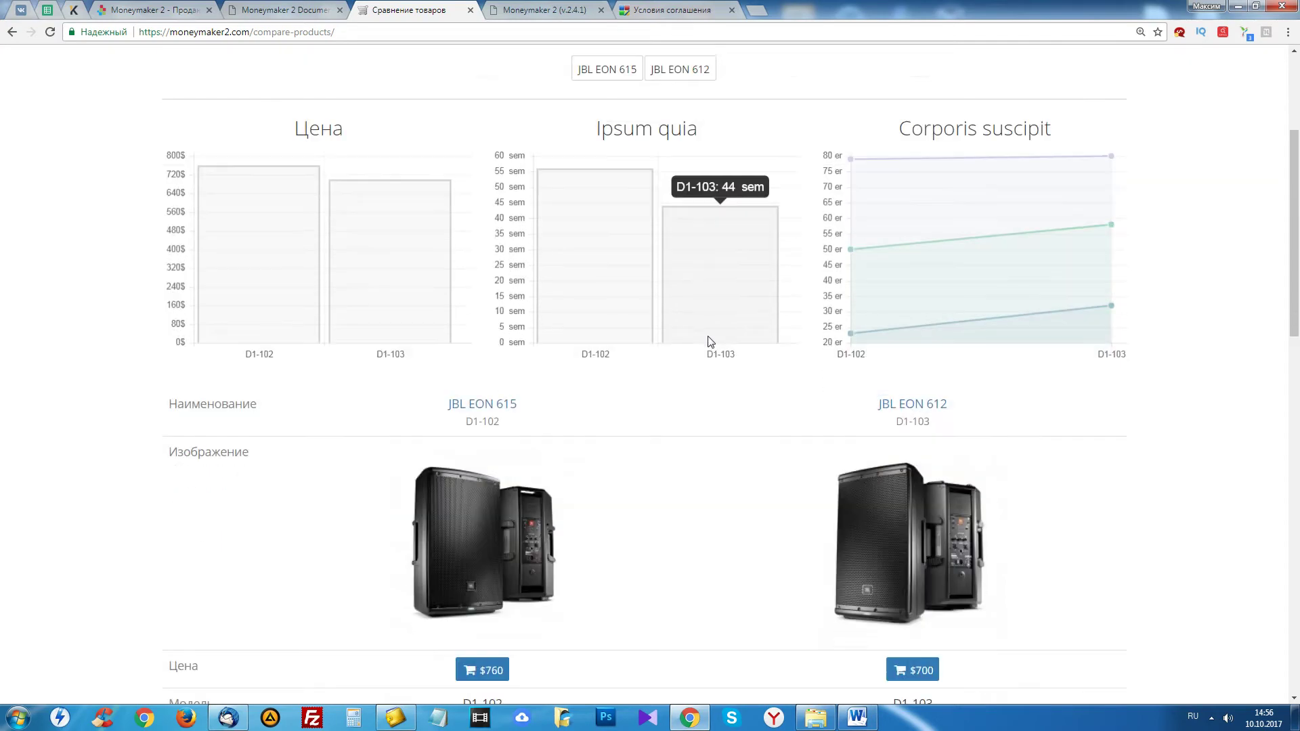
{"action": "scroll", "coordinate": [439, 352], "scroll_direction": "up", "scroll_amount": 2}
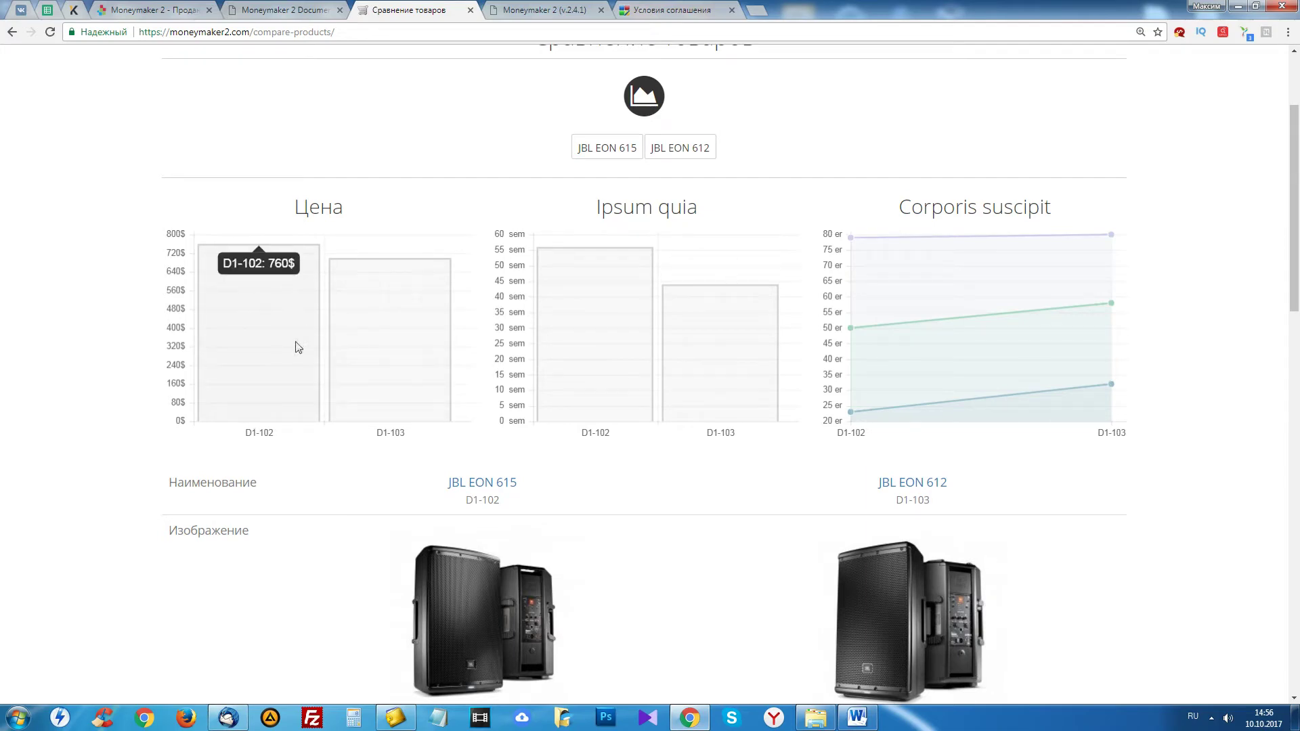
{"action": "scroll", "coordinate": [304, 378], "scroll_direction": "down", "scroll_amount": 2}
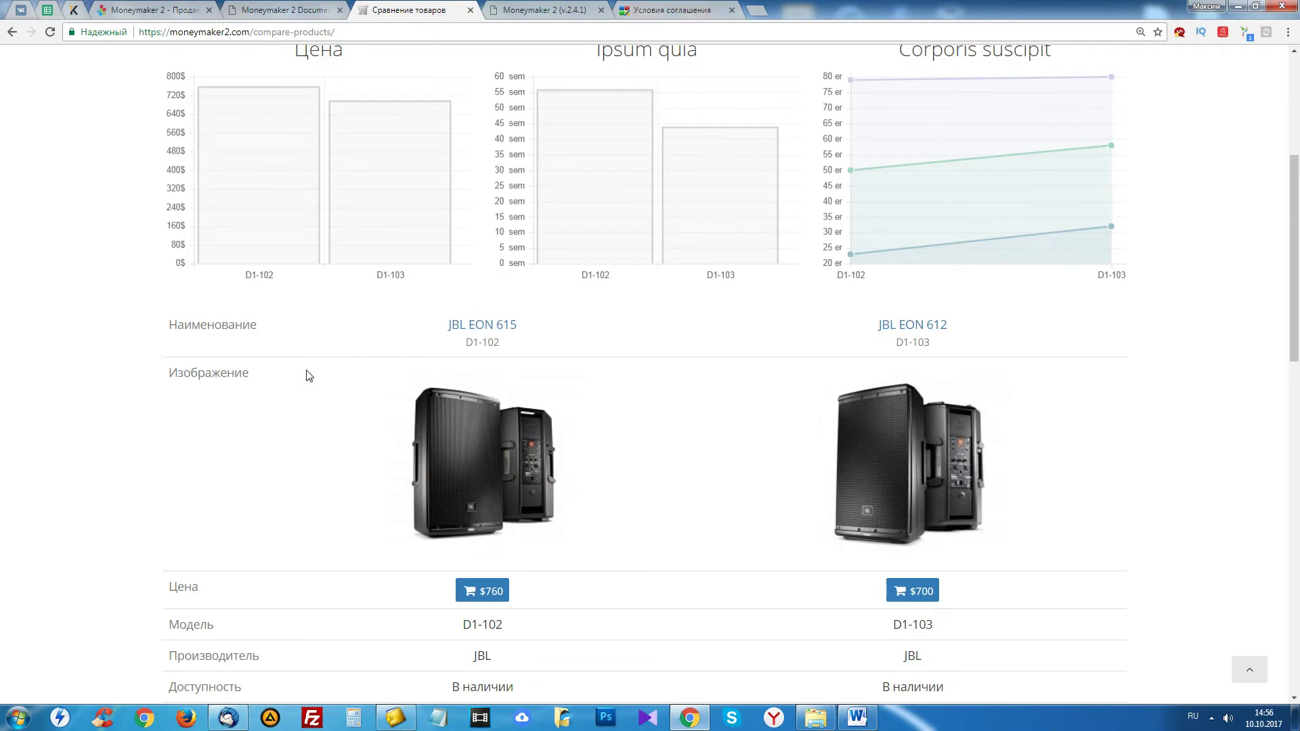
{"action": "scroll", "coordinate": [309, 376], "scroll_direction": "down", "scroll_amount": 2}
{"action": "scroll", "coordinate": [309, 378], "scroll_direction": "down", "scroll_amount": 2}
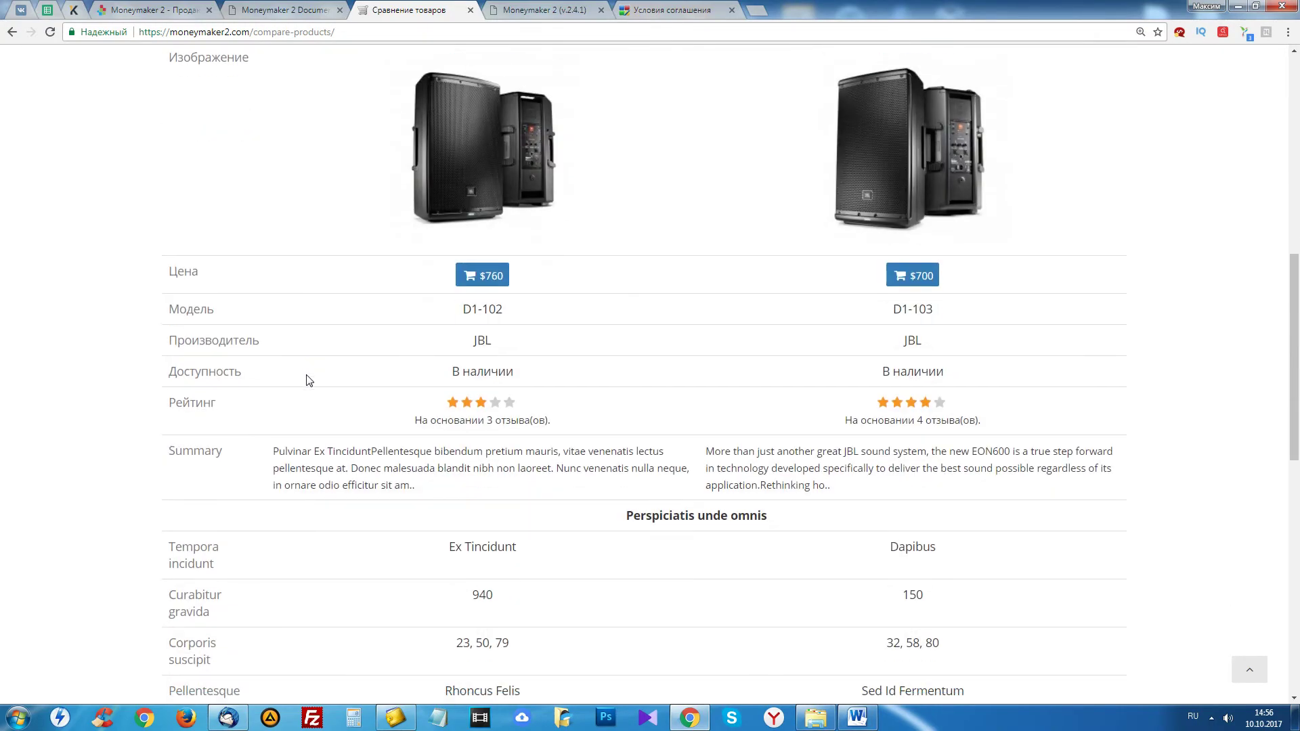
{"action": "scroll", "coordinate": [304, 374], "scroll_direction": "up", "scroll_amount": 10}
{"action": "key", "text": "ctrl+Tab"}
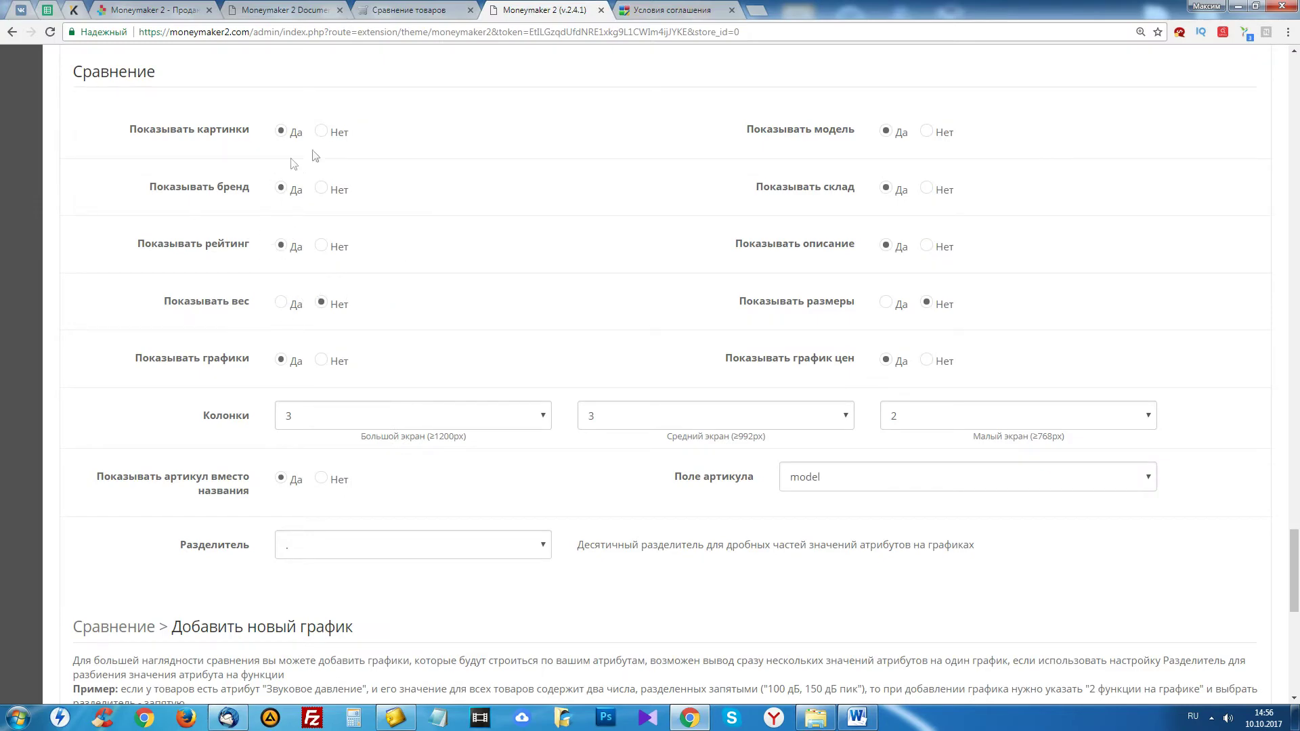
- Review the demo's Сравнение товаров page against the theme's Сравнение settings and read the Добавить новый график section
{"action": "key", "text": "ctrl+shift+Tab"}
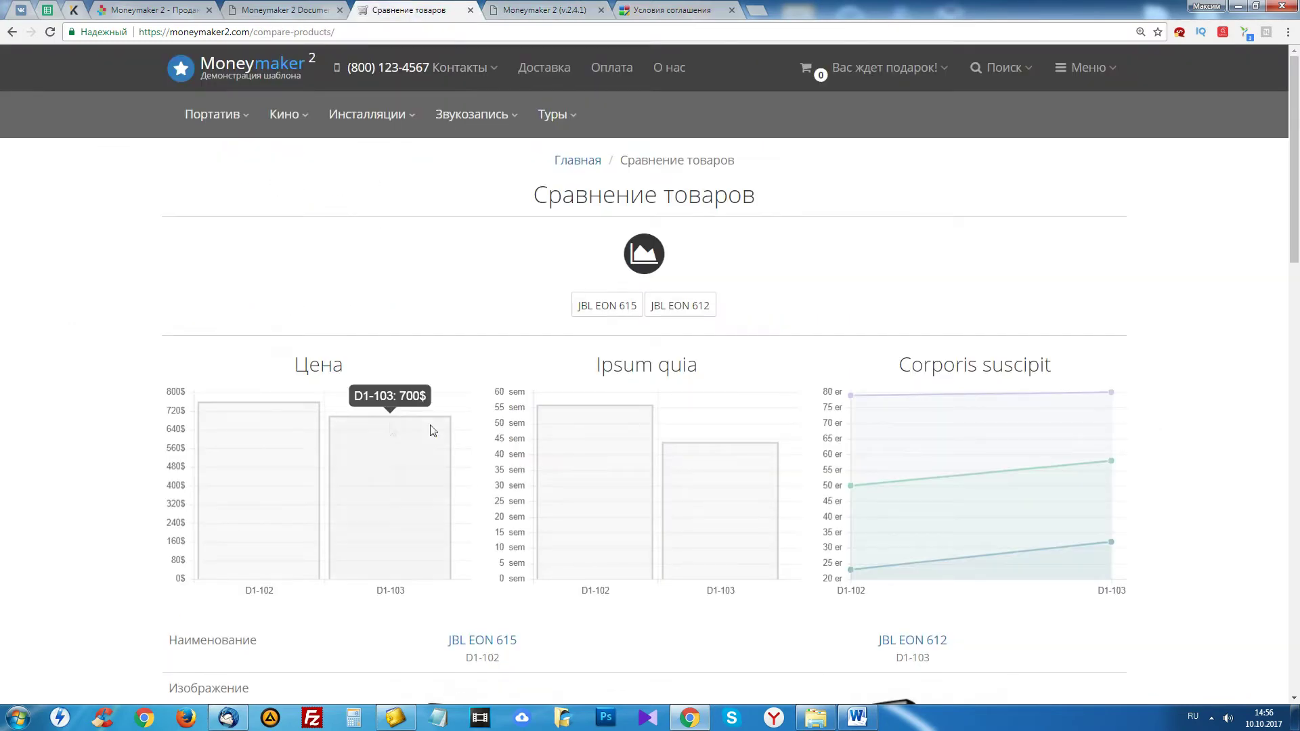
{"action": "scroll", "coordinate": [433, 431], "scroll_direction": "down", "scroll_amount": 5}
{"action": "scroll", "coordinate": [450, 350], "scroll_direction": "down", "scroll_amount": 4}
{"action": "left_click", "coordinate": [523, 15]}
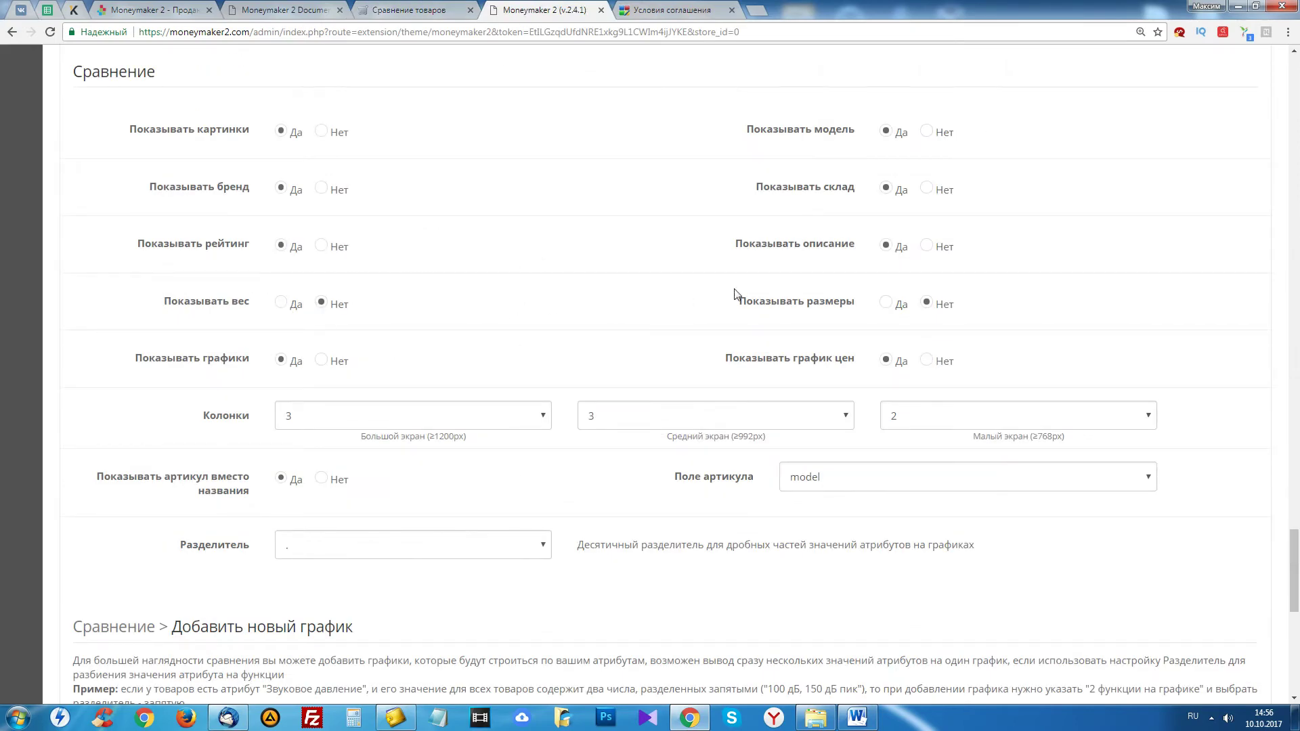
{"action": "scroll", "coordinate": [402, 343], "scroll_direction": "down", "scroll_amount": 5}
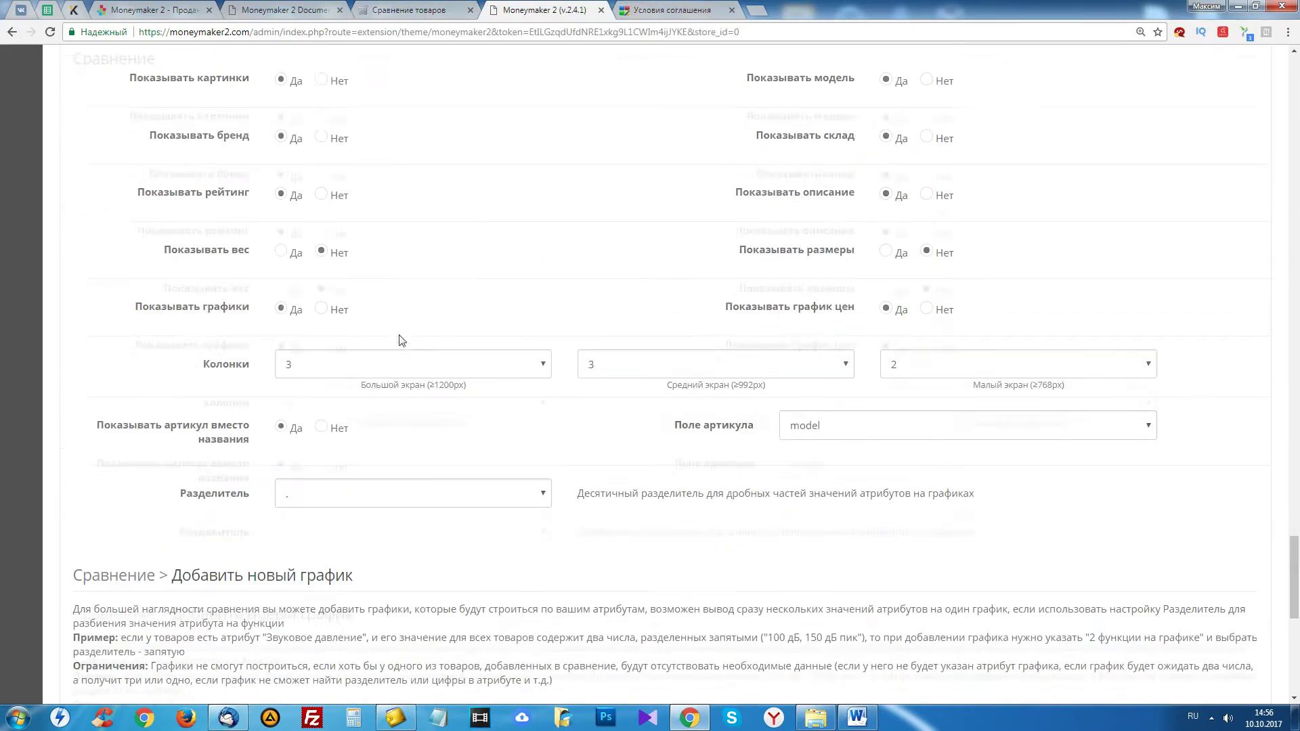
{"action": "scroll", "coordinate": [404, 346], "scroll_direction": "down", "scroll_amount": 2}
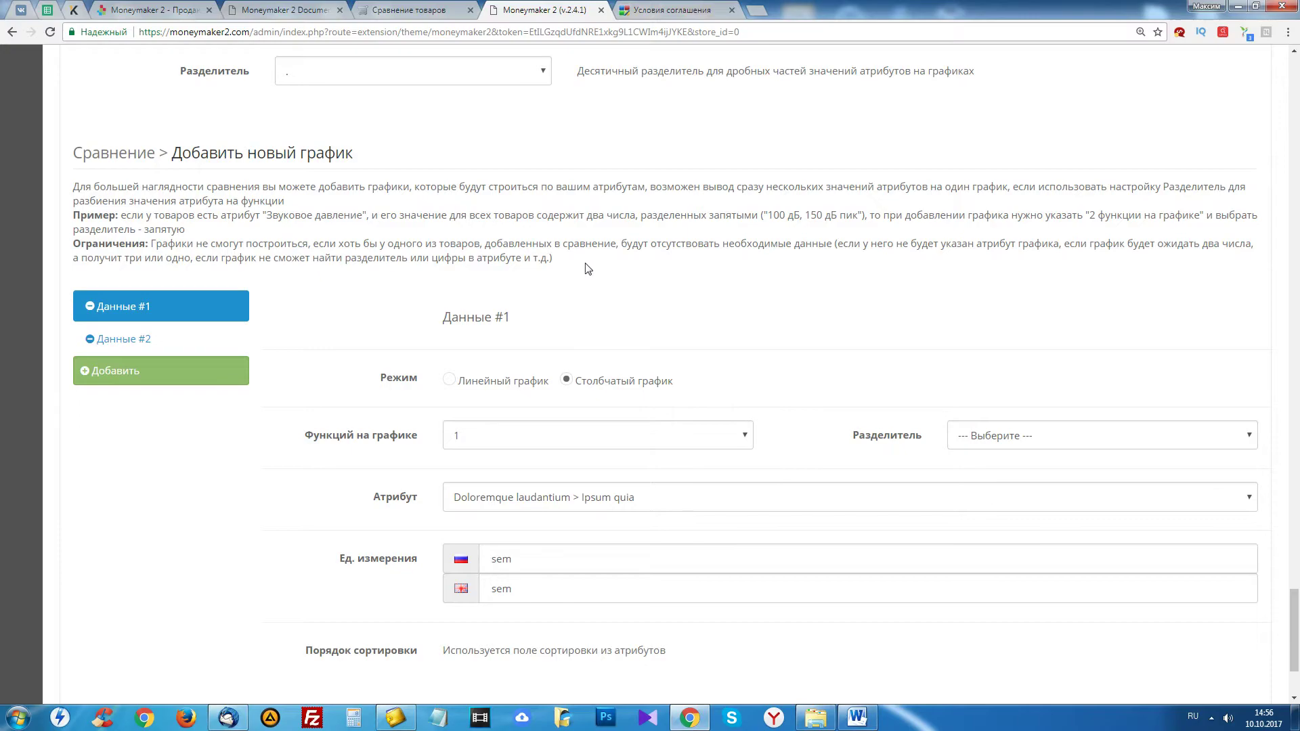
- Read the documentation on adding comparison charts, covering chart modes, number of functions, separator and attribute requirements
{"action": "key", "text": "ctrl+shift+Tab"}
{"action": "key", "text": "ctrl+shift+Tab"}
{"action": "scroll", "coordinate": [392, 255], "scroll_direction": "down", "scroll_amount": 5}
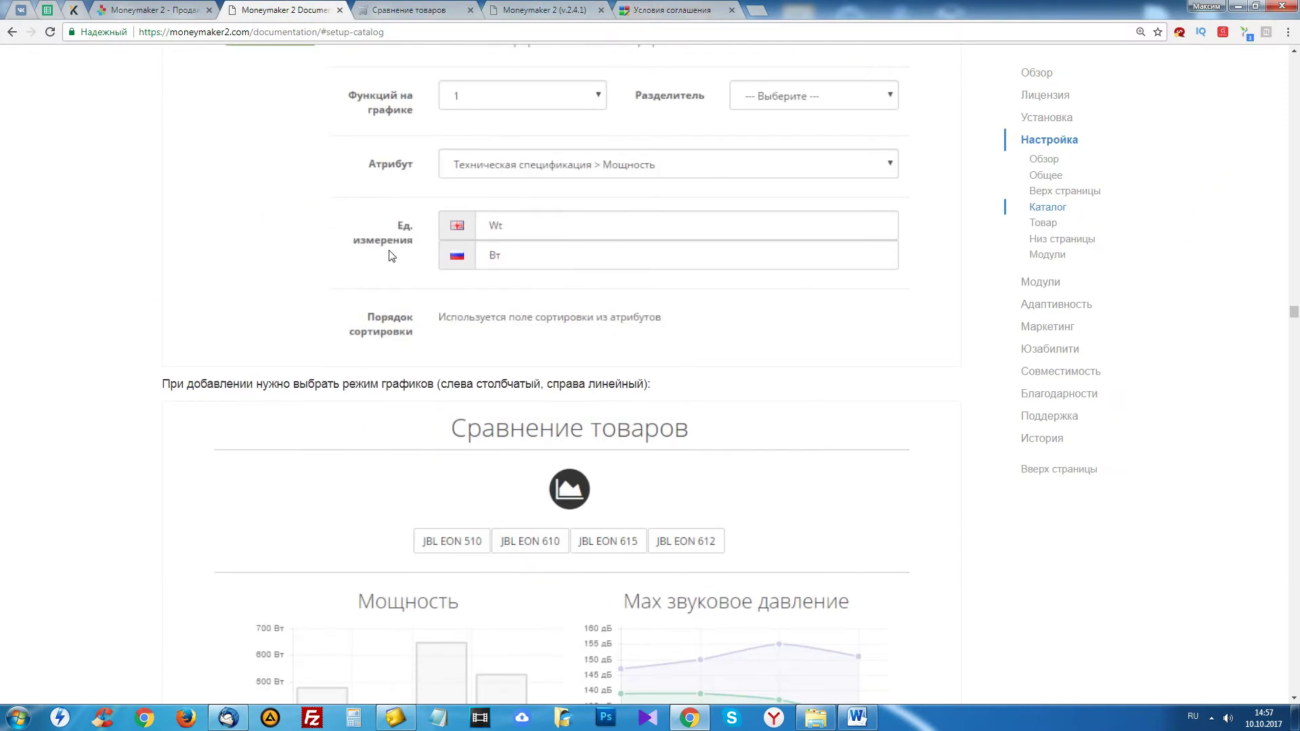
{"action": "scroll", "coordinate": [391, 257], "scroll_direction": "down", "scroll_amount": 5}
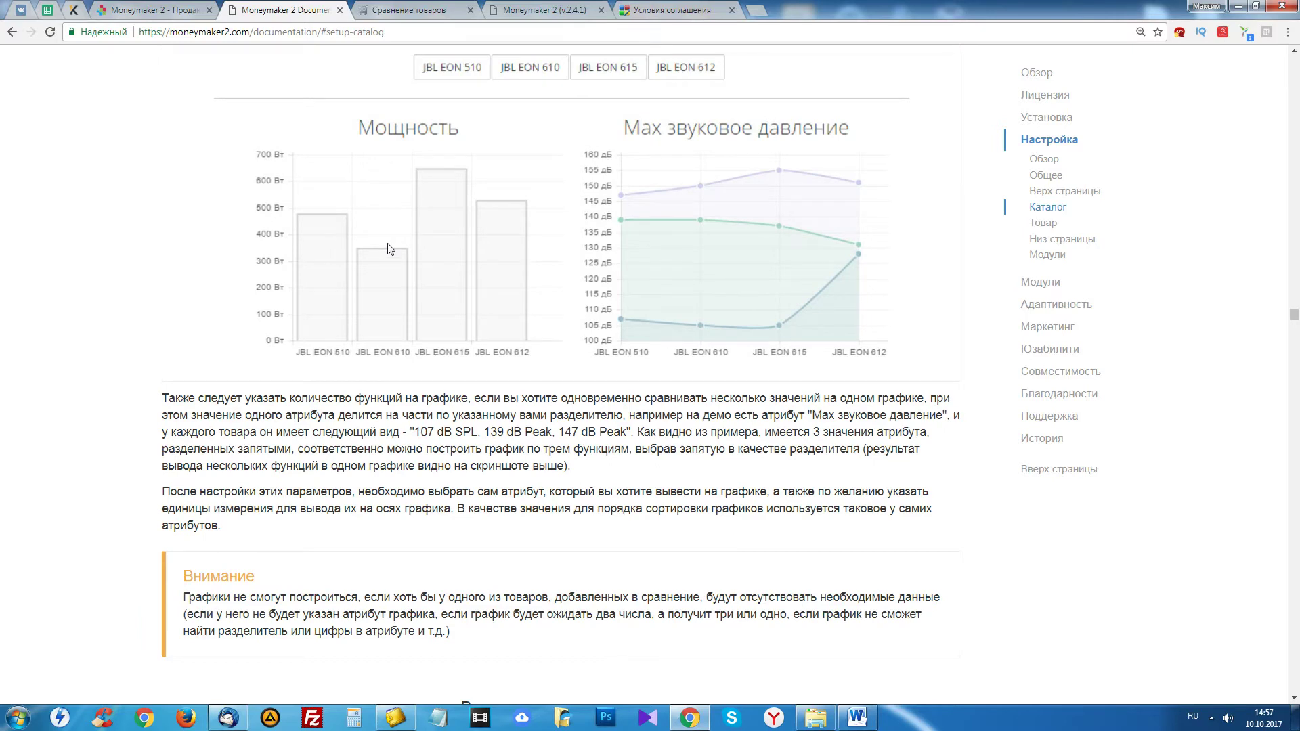
{"action": "scroll", "coordinate": [386, 250], "scroll_direction": "down", "scroll_amount": 3}
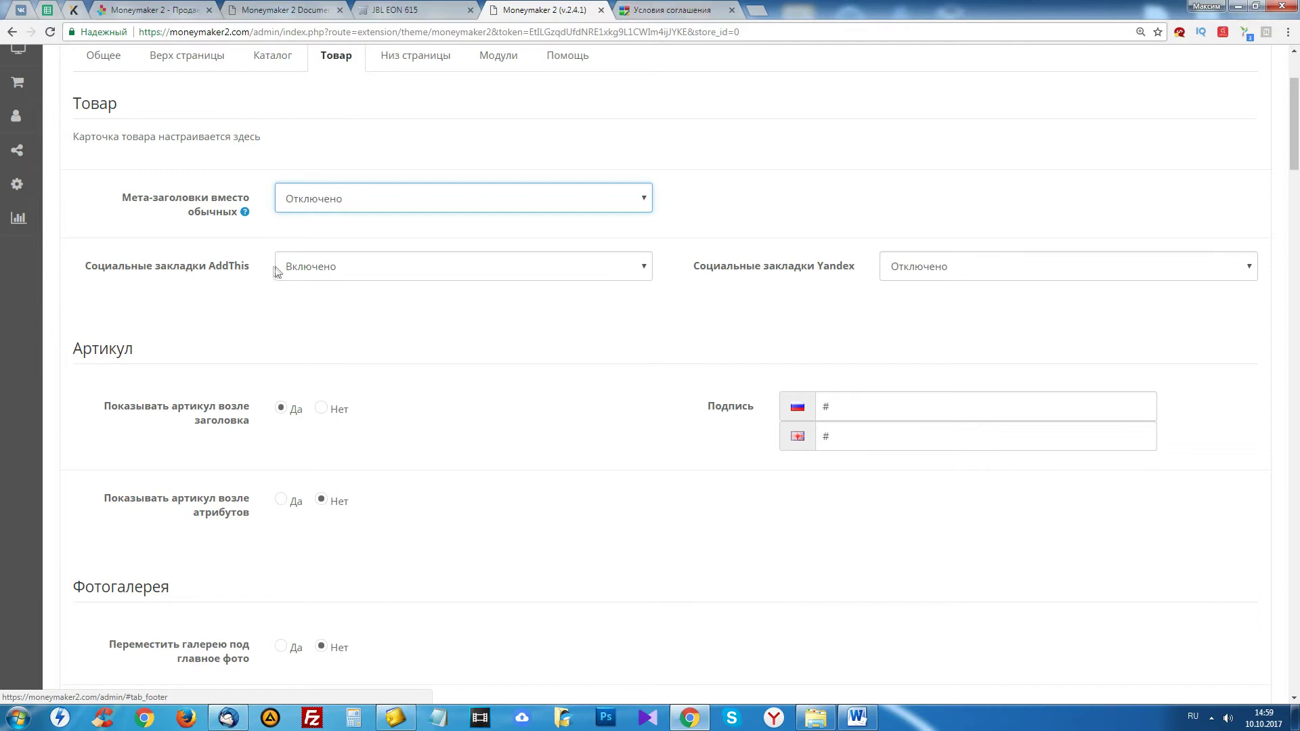
- Examine the social sharing buttons on the demo's JBL EON 615 page and the AddThis and Yandex bookmark settings for Товар
{"action": "left_click", "coordinate": [414, 9]}
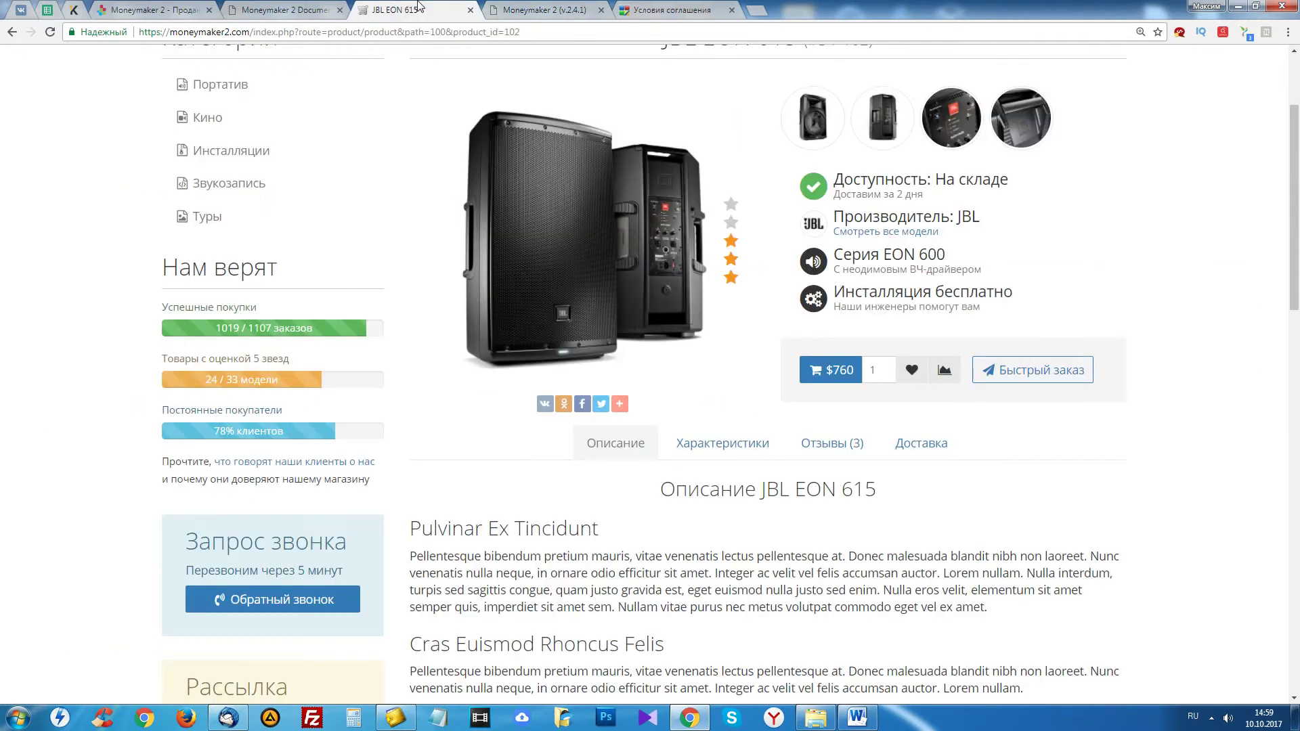
{"action": "left_click", "coordinate": [629, 401]}
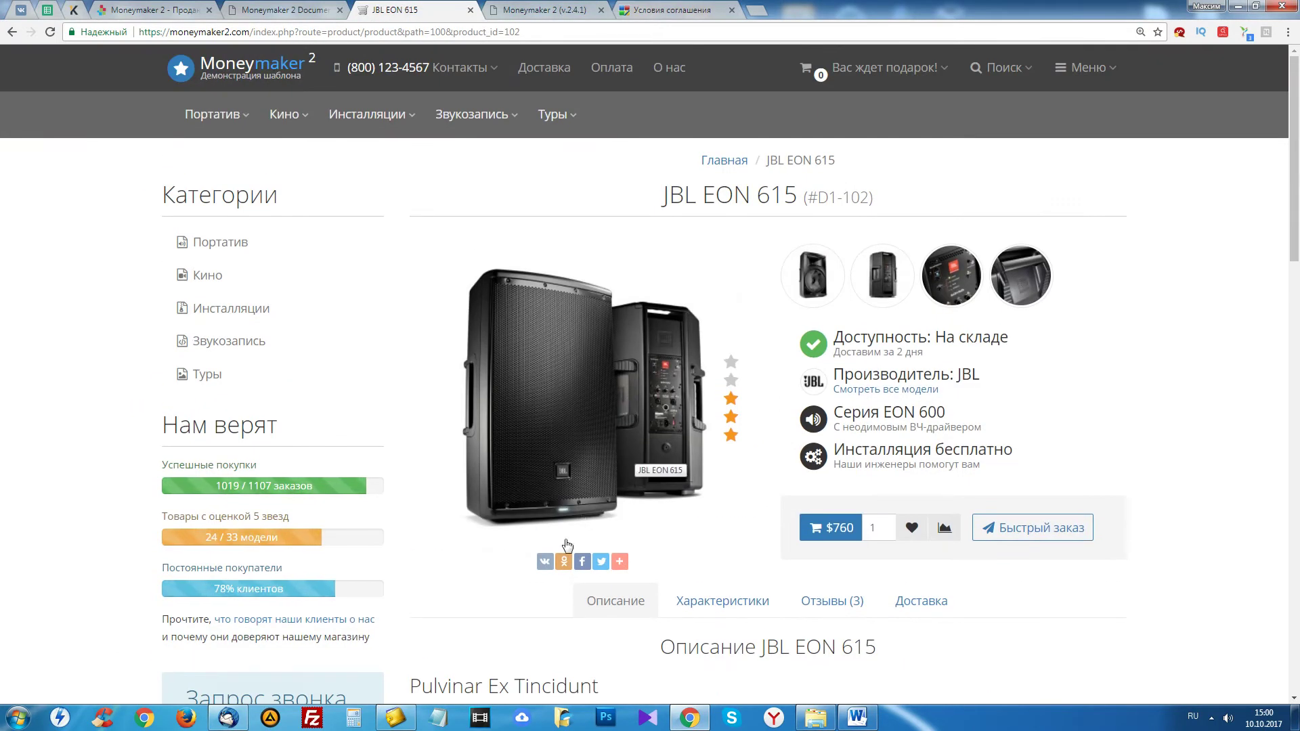
{"action": "mouse_move", "coordinate": [620, 561]}
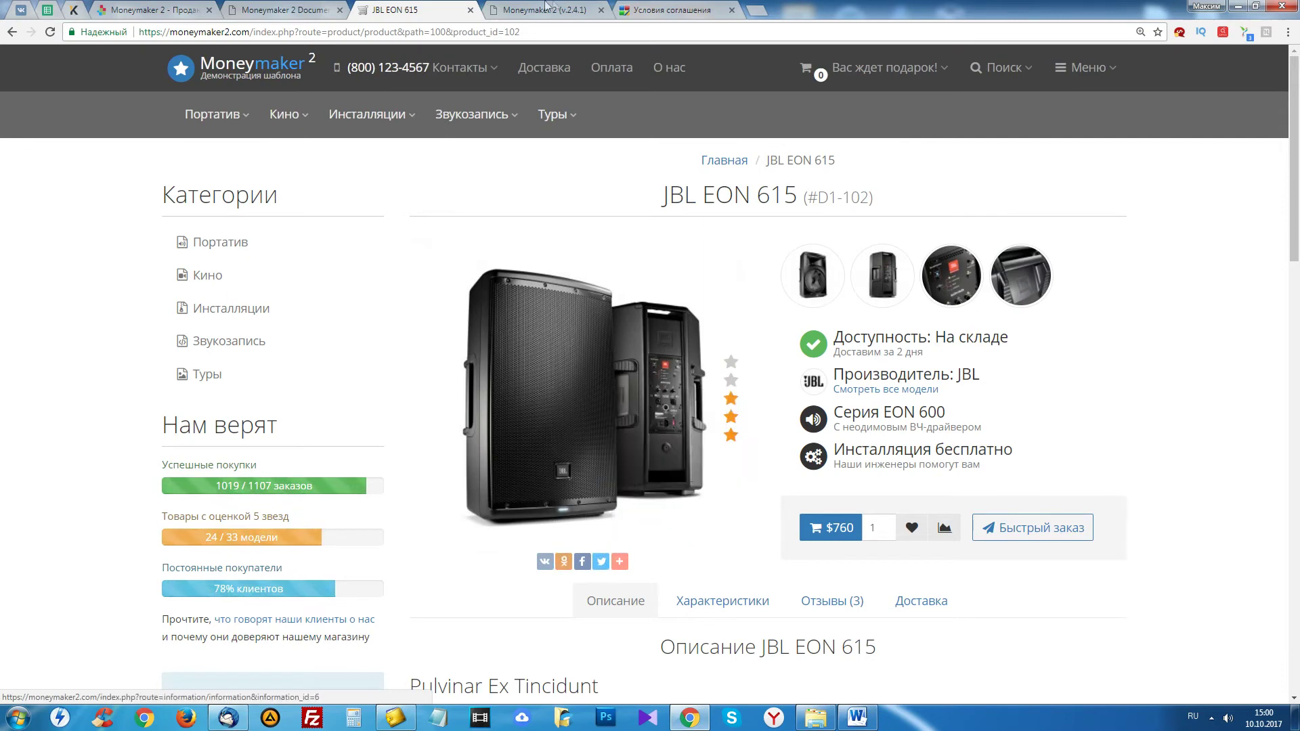
{"action": "key", "text": "ctrl+Tab"}
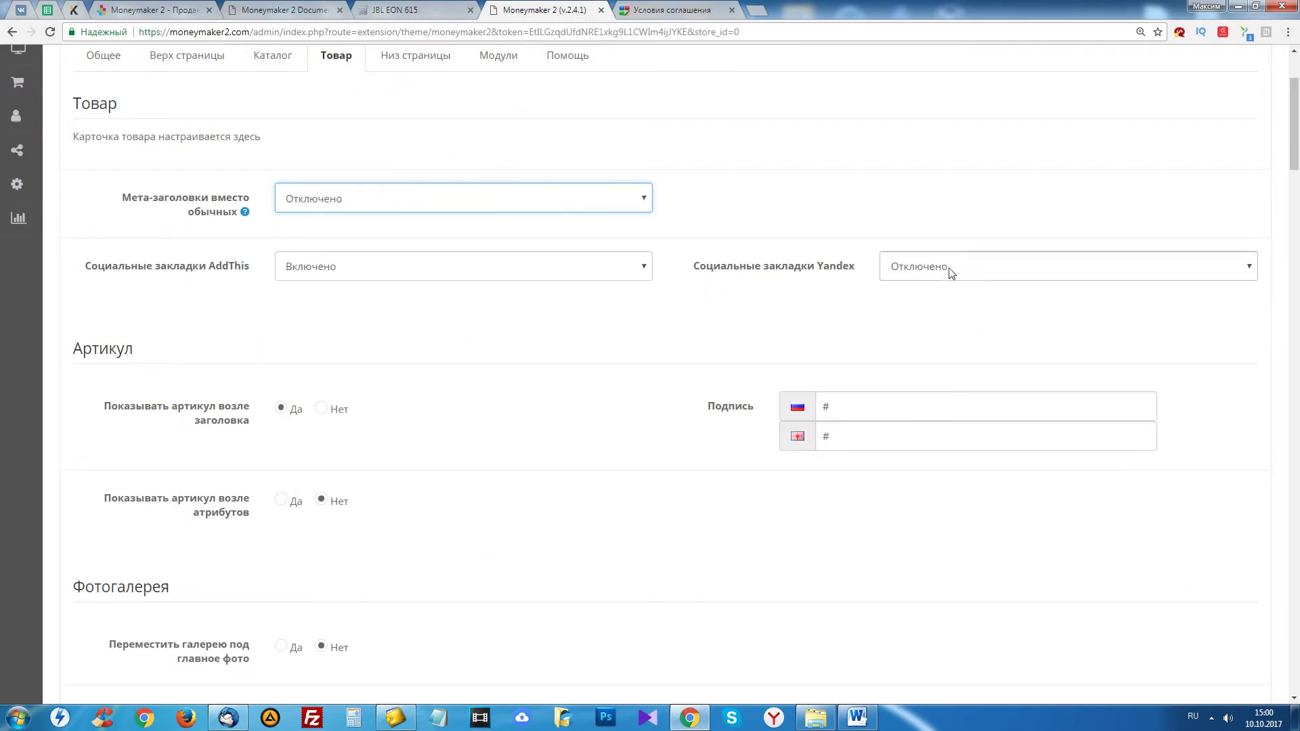
{"action": "scroll", "coordinate": [512, 398], "scroll_direction": "down", "scroll_amount": 2}
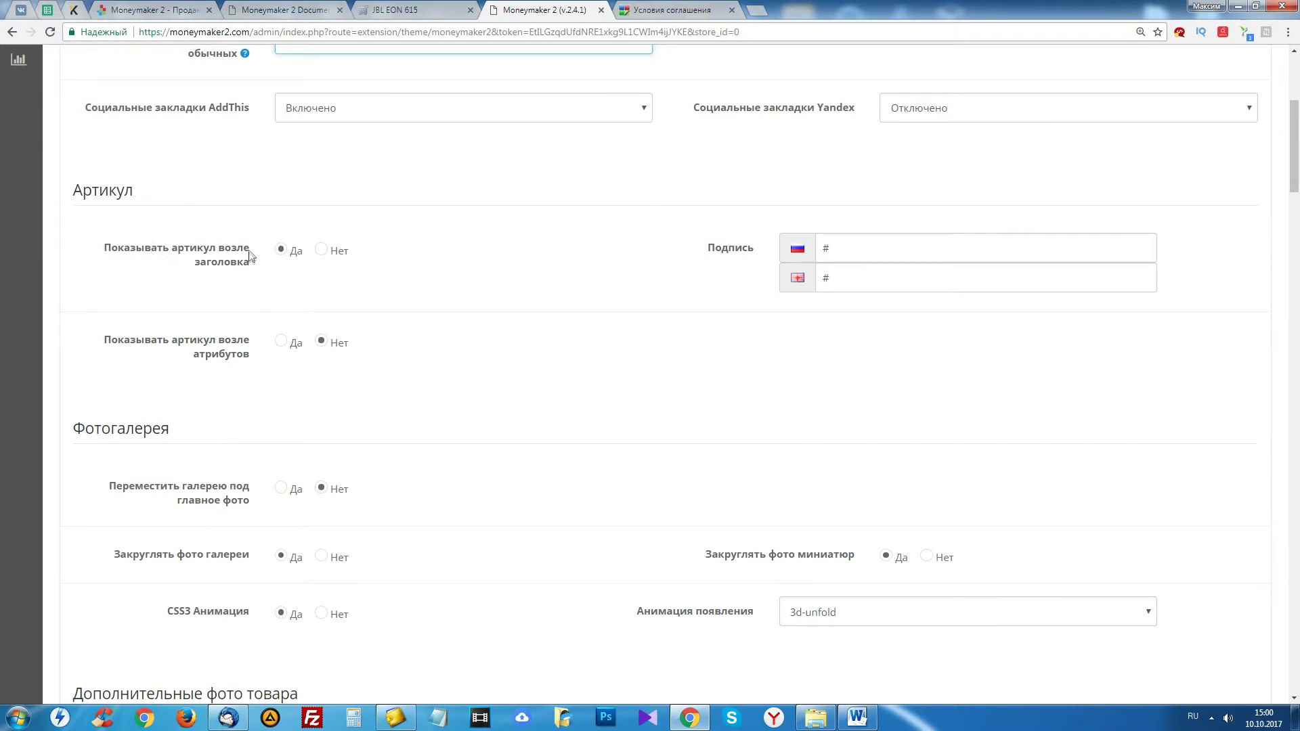
- Compare the article number beside the JBL EON 615 title with the theme's Артикул display and Подпись settings
{"action": "left_click", "coordinate": [434, 7]}
{"action": "left_click_drag", "start_coordinate": [874, 199], "coordinate": [805, 200]}
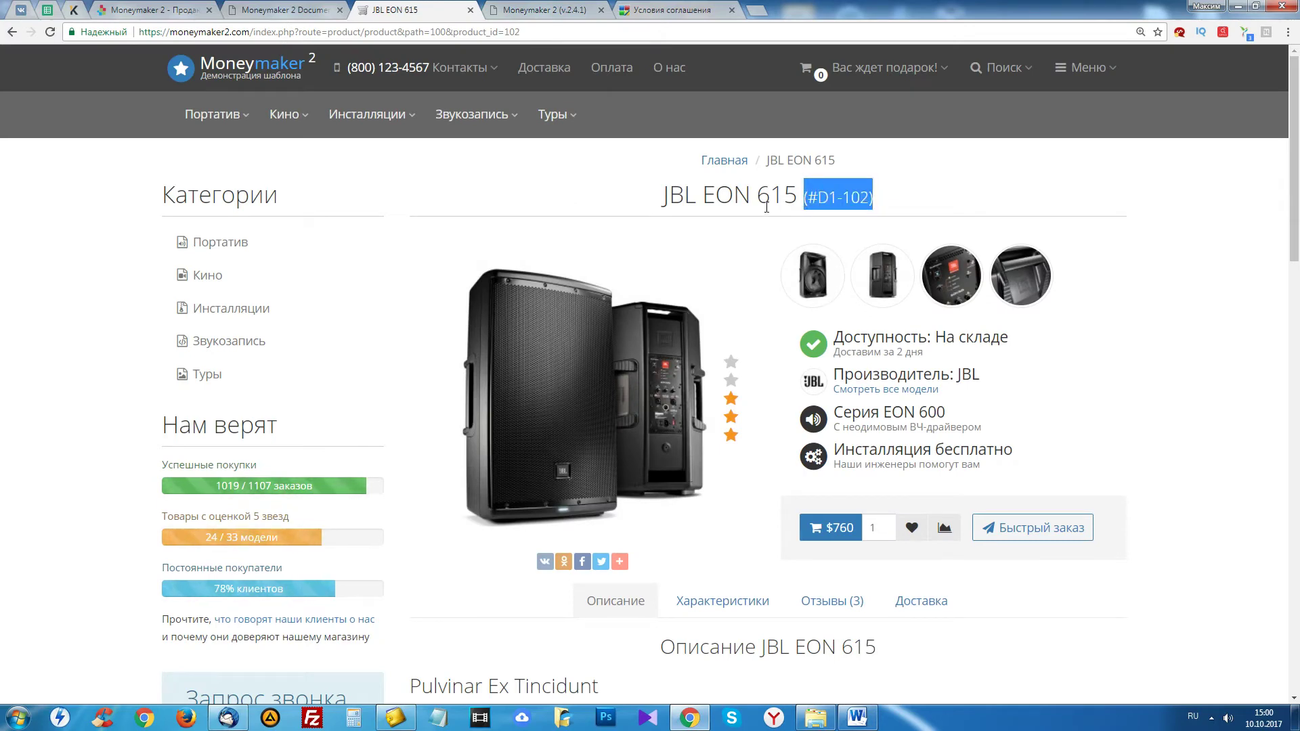
{"action": "key", "text": "ctrl+Tab"}
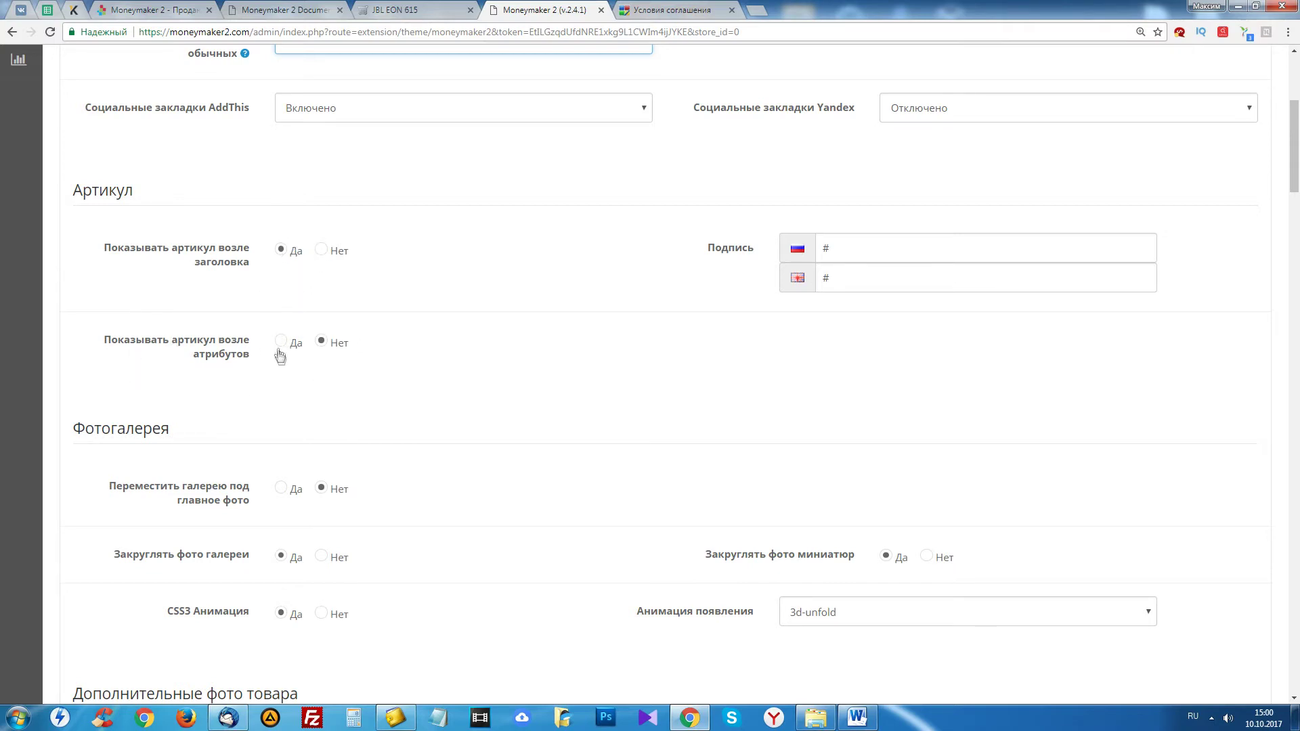
{"action": "left_click_drag", "start_coordinate": [850, 248], "coordinate": [803, 251]}
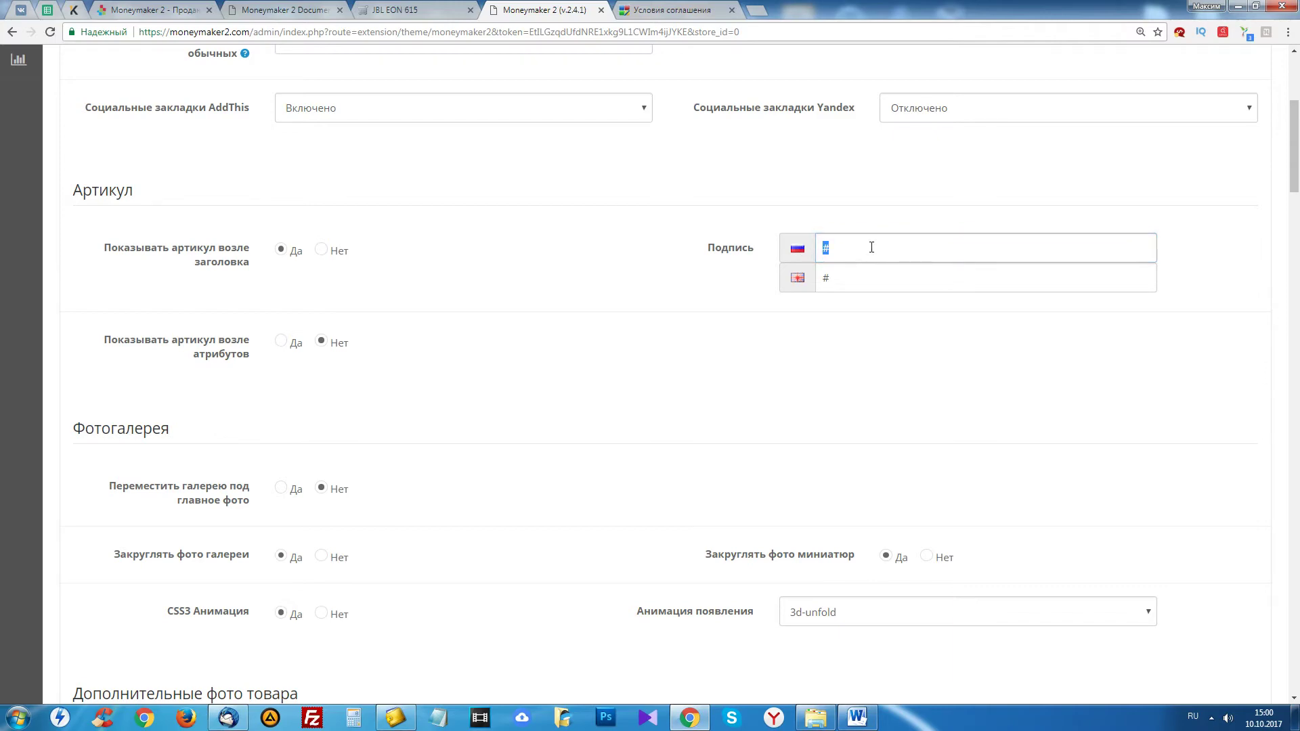
{"action": "key", "text": "ctrl+shift+Tab"}
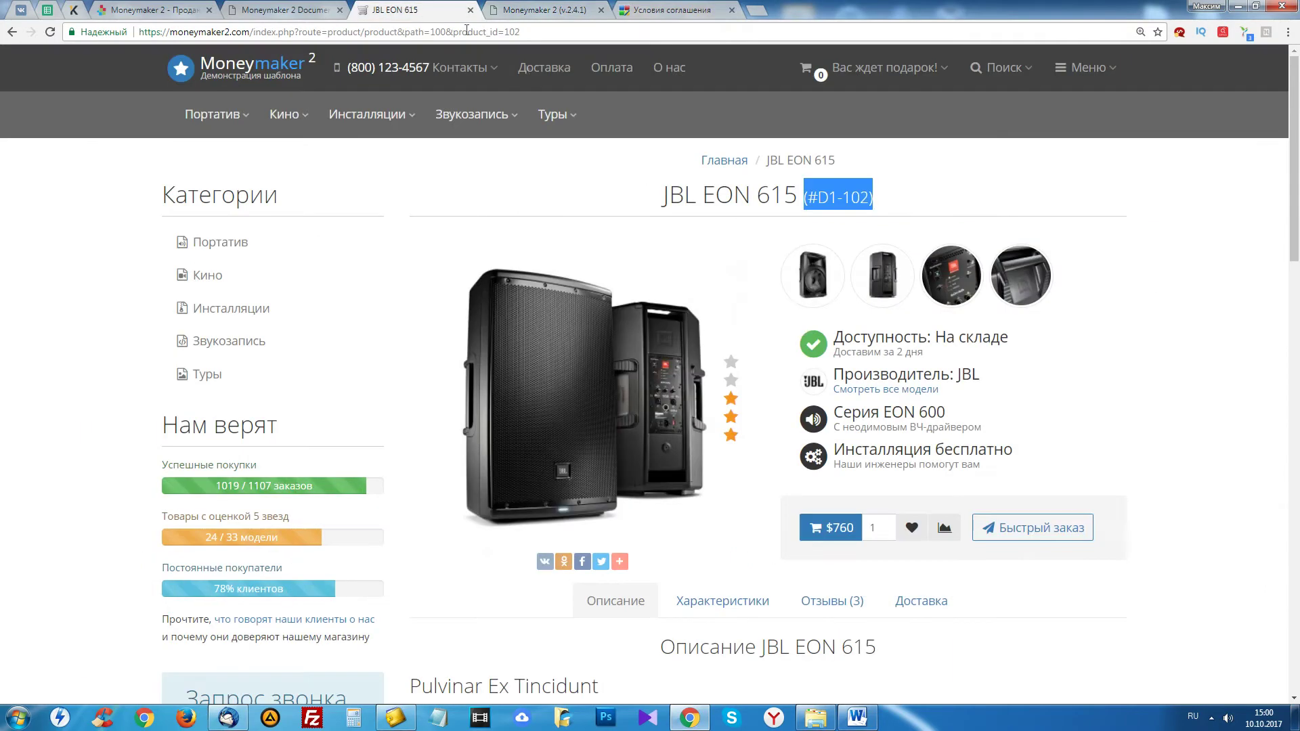
{"action": "left_click", "coordinate": [861, 234]}
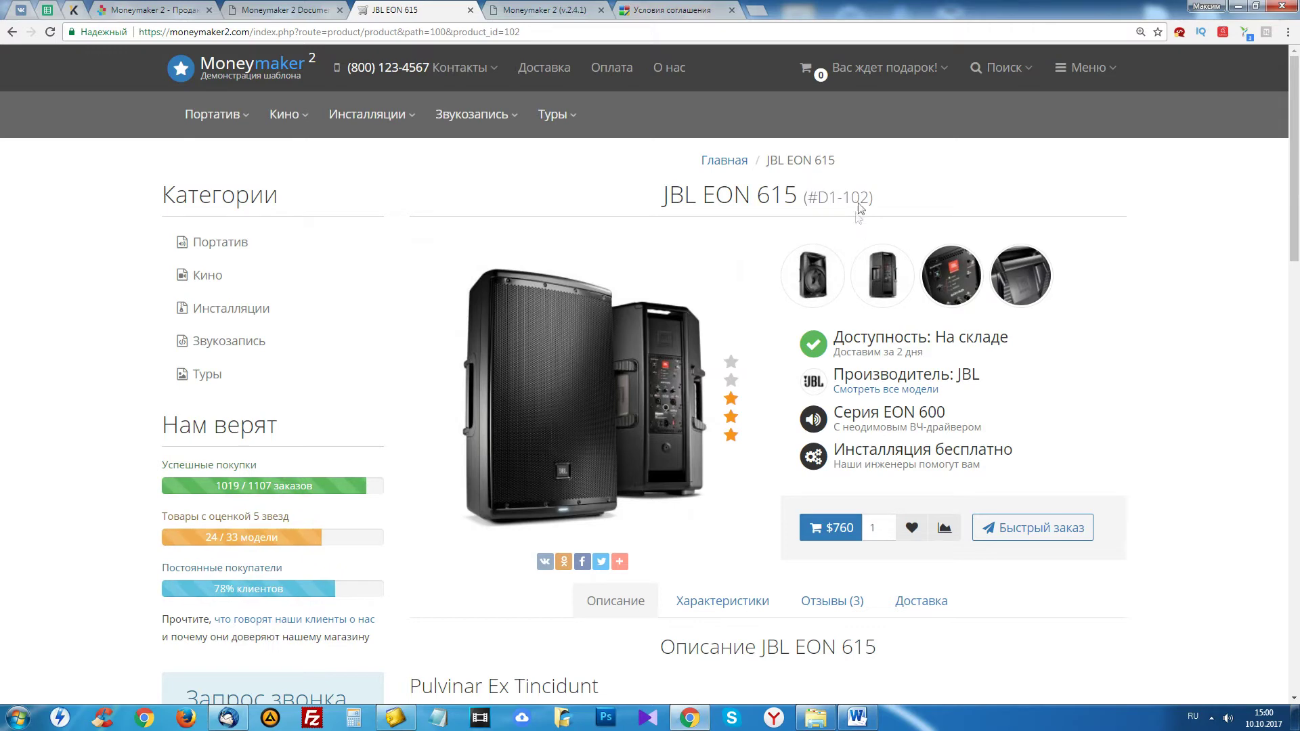
{"action": "left_click_drag", "start_coordinate": [874, 197], "coordinate": [799, 198]}
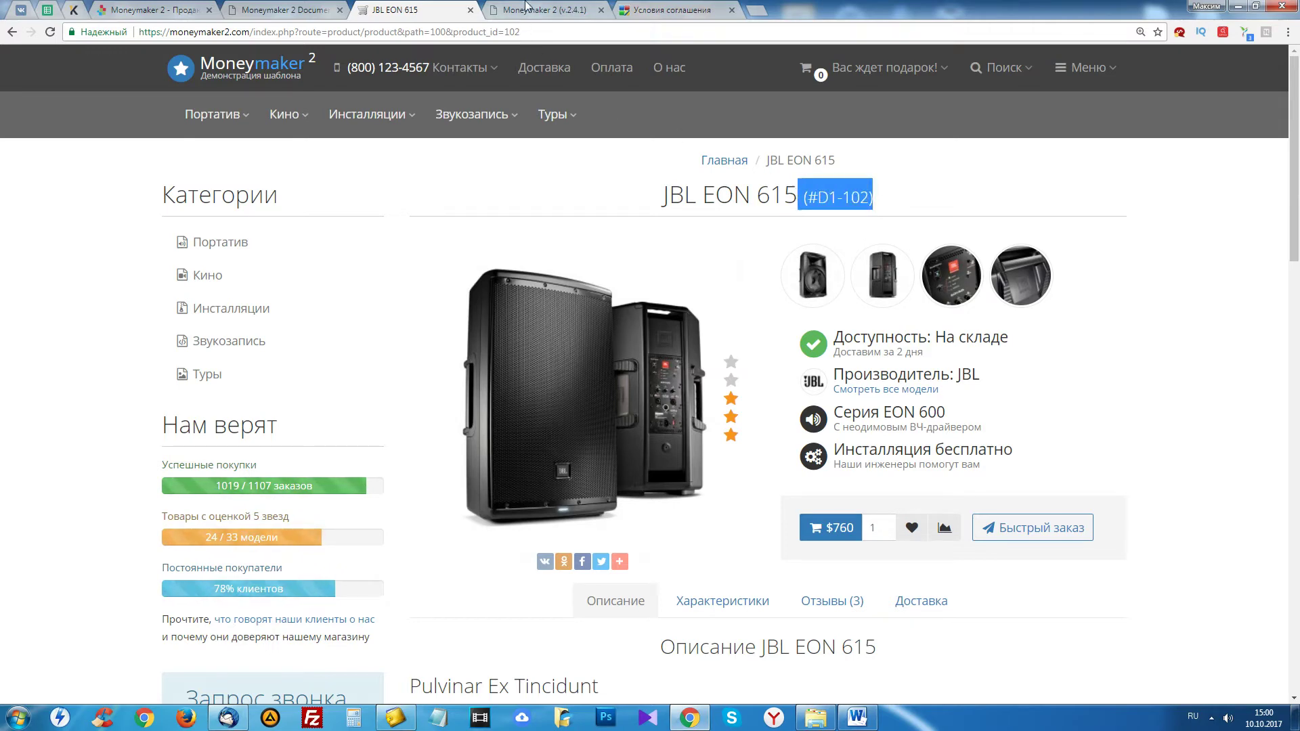
{"action": "left_click", "coordinate": [532, 9]}
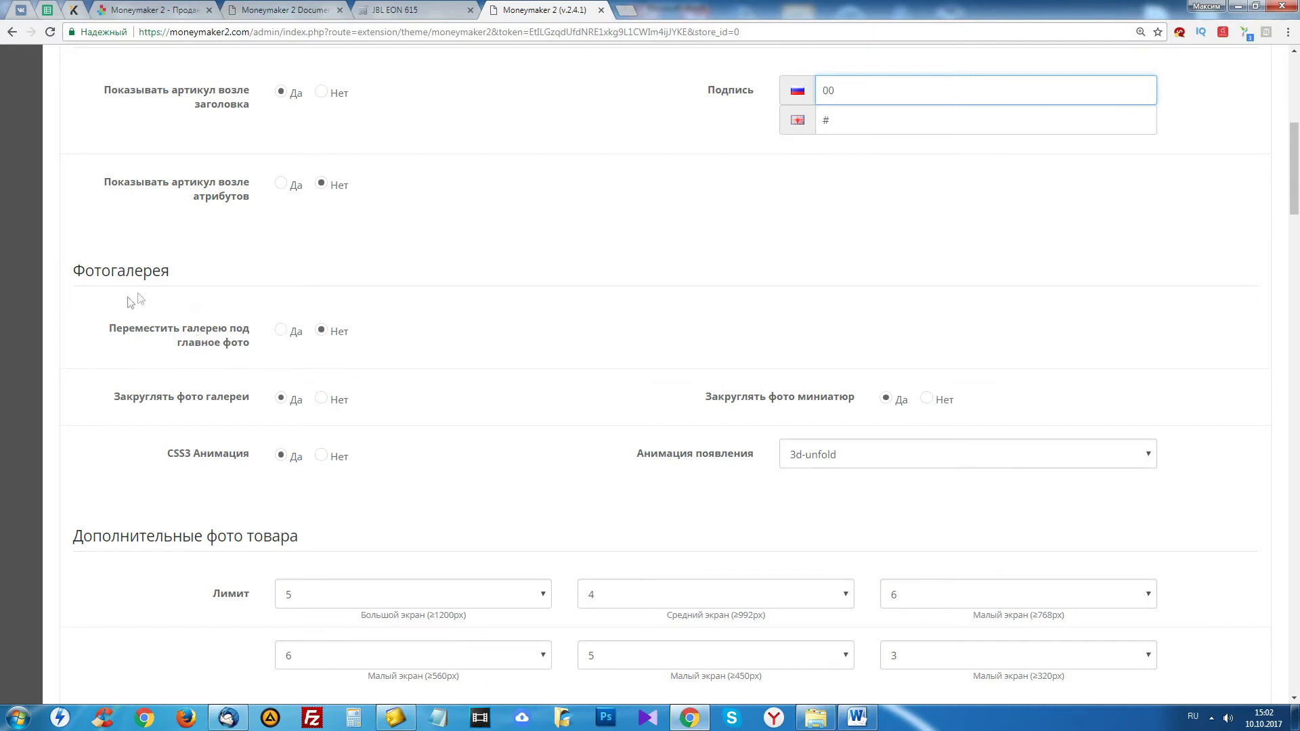
- Preview the additional photos in the pop-up gallery on the demo's JBL EON 615 page and close it
{"action": "left_click", "coordinate": [392, 8]}
{"action": "left_click", "coordinate": [915, 194]}
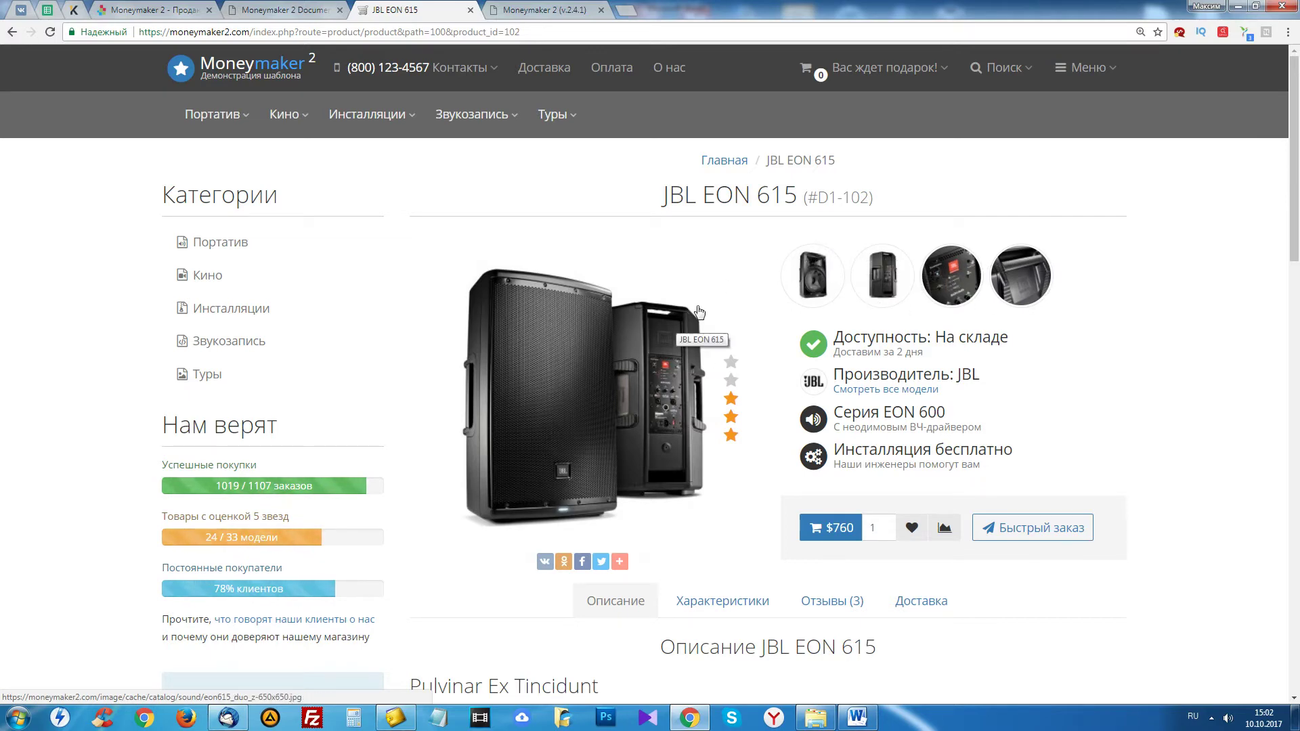
{"action": "left_click", "coordinate": [816, 278]}
{"action": "left_click", "coordinate": [910, 136]}
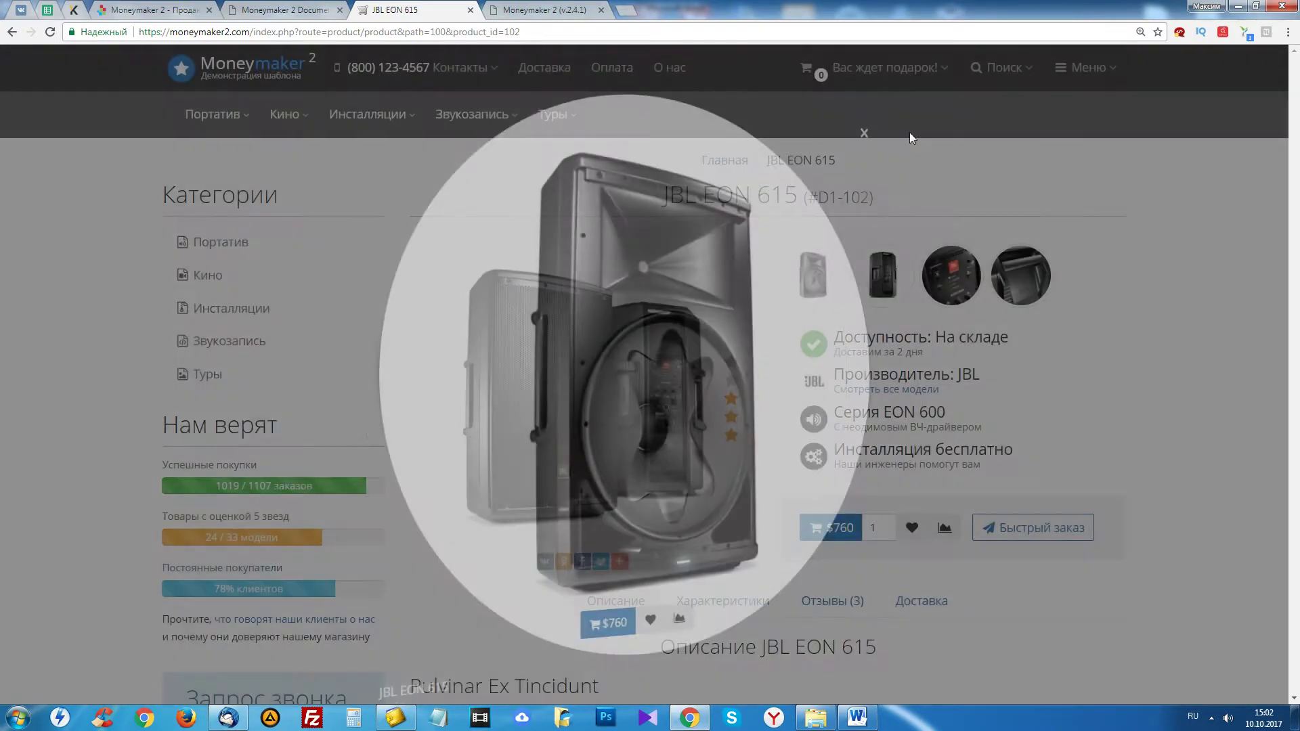
{"action": "left_click", "coordinate": [894, 274]}
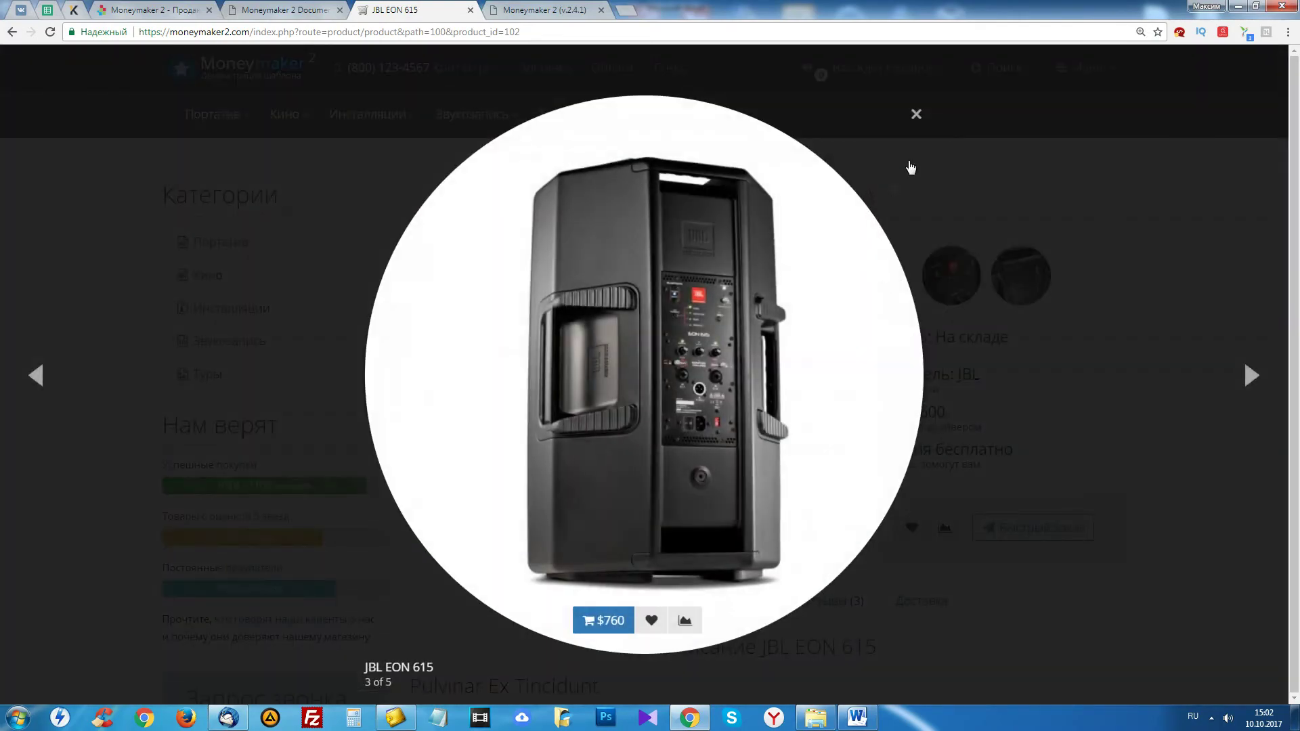
{"action": "left_click", "coordinate": [916, 115]}
{"action": "left_click", "coordinate": [948, 275]}
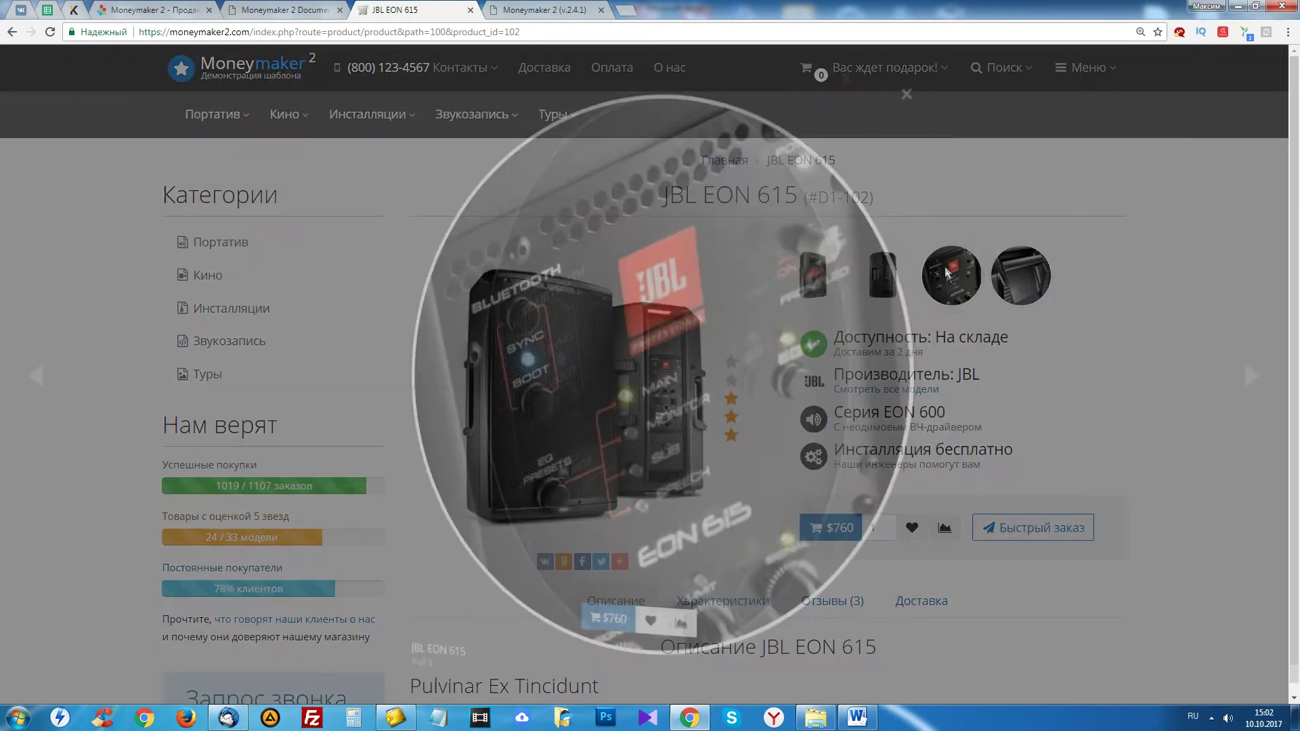
{"action": "left_click", "coordinate": [917, 114]}
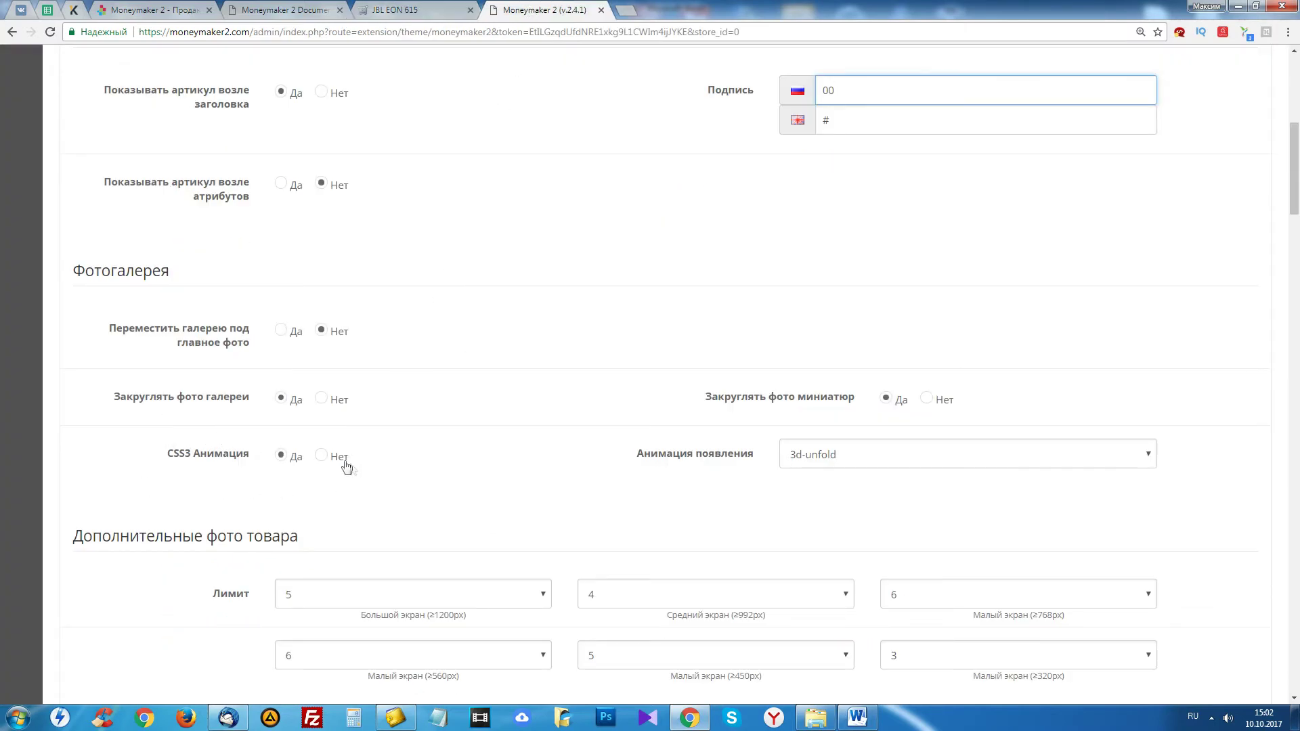
- Examine the Анимация появления options in the Фотогалерея settings and read their descriptions in the documentation
{"action": "left_click", "coordinate": [818, 456]}
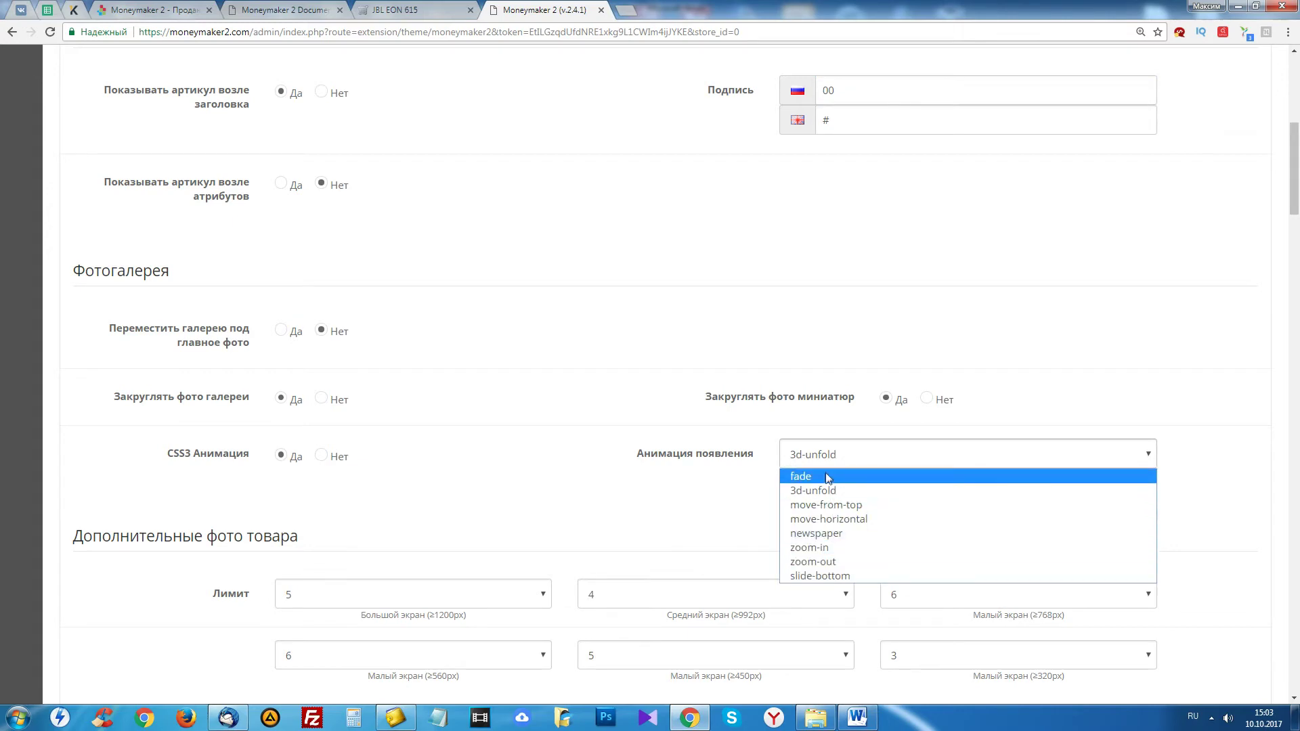
{"action": "left_click", "coordinate": [716, 497]}
{"action": "key", "text": "ctrl+shift+Tab"}
{"action": "key", "text": "ctrl+shift+Tab"}
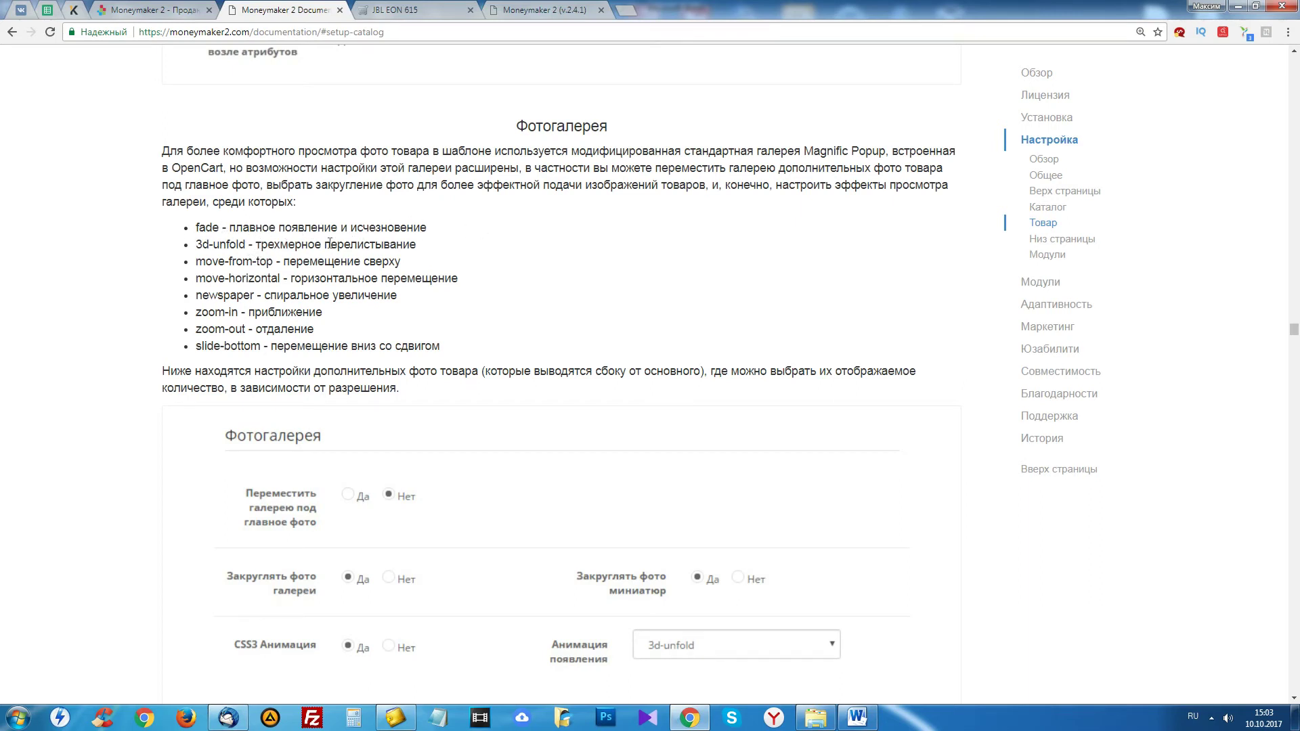
{"action": "left_click_drag", "start_coordinate": [457, 350], "coordinate": [183, 229]}
{"action": "left_click", "coordinate": [364, 275]}
{"action": "key", "text": "ctrl+Tab"}
{"action": "key", "text": "ctrl+Tab"}
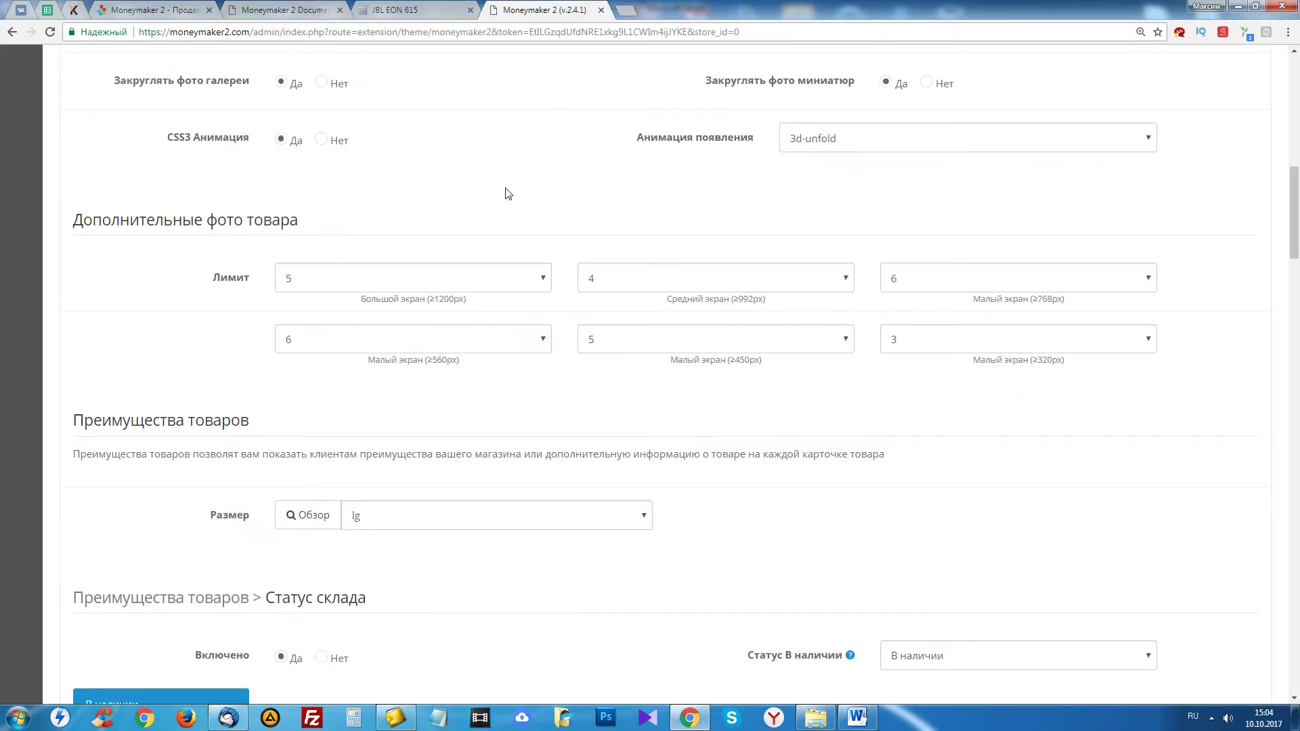
- Examine the Лимит settings for the different screen sizes under Дополнительные фото товара
{"action": "left_click_drag", "start_coordinate": [78, 220], "coordinate": [298, 218]}
{"action": "left_click", "coordinate": [203, 258]}
{"action": "left_click", "coordinate": [436, 281]}
{"action": "left_click", "coordinate": [655, 278]}
{"action": "left_click", "coordinate": [656, 279]}
{"action": "left_click", "coordinate": [700, 267]}
{"action": "left_click", "coordinate": [654, 281]}
{"action": "left_click", "coordinate": [599, 343]}
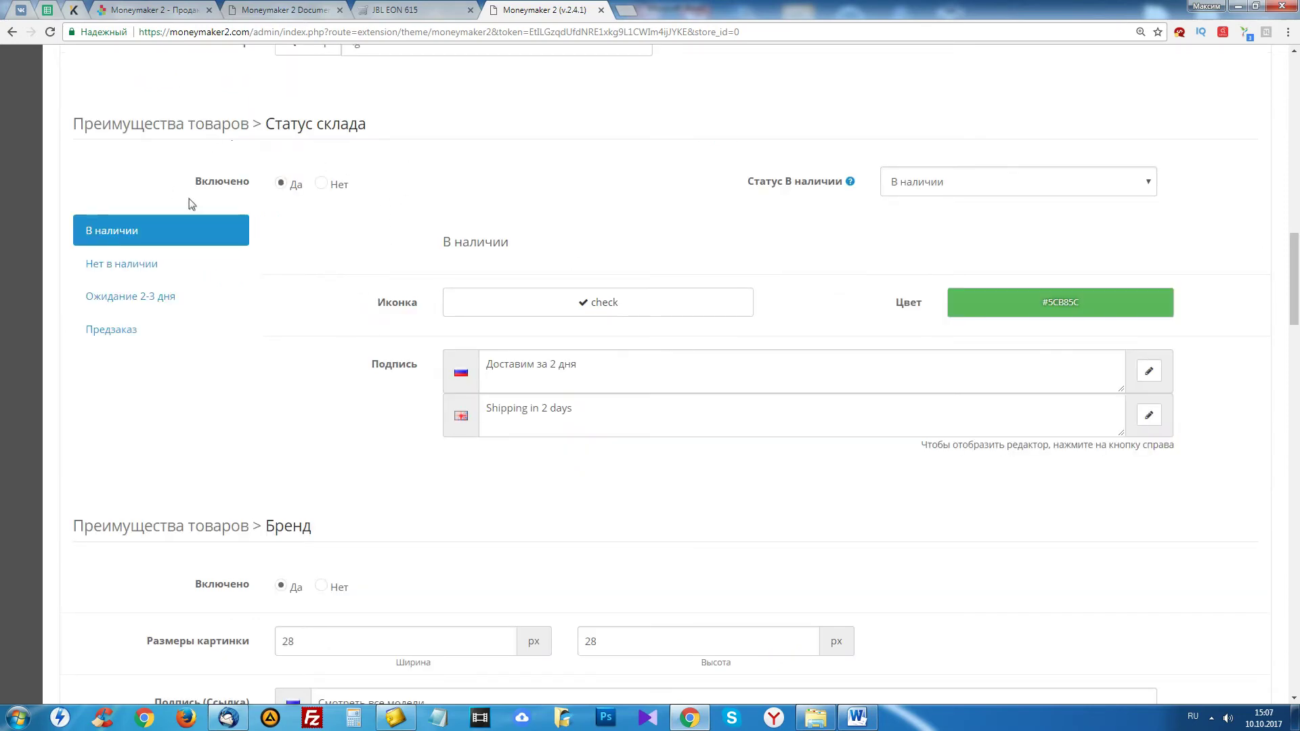
- Review the Преимущества товаров settings and examine the availability, manufacturer and series advantages on the demo's JBL EON 615 page
{"action": "scroll", "coordinate": [192, 204], "scroll_direction": "up", "scroll_amount": 2}
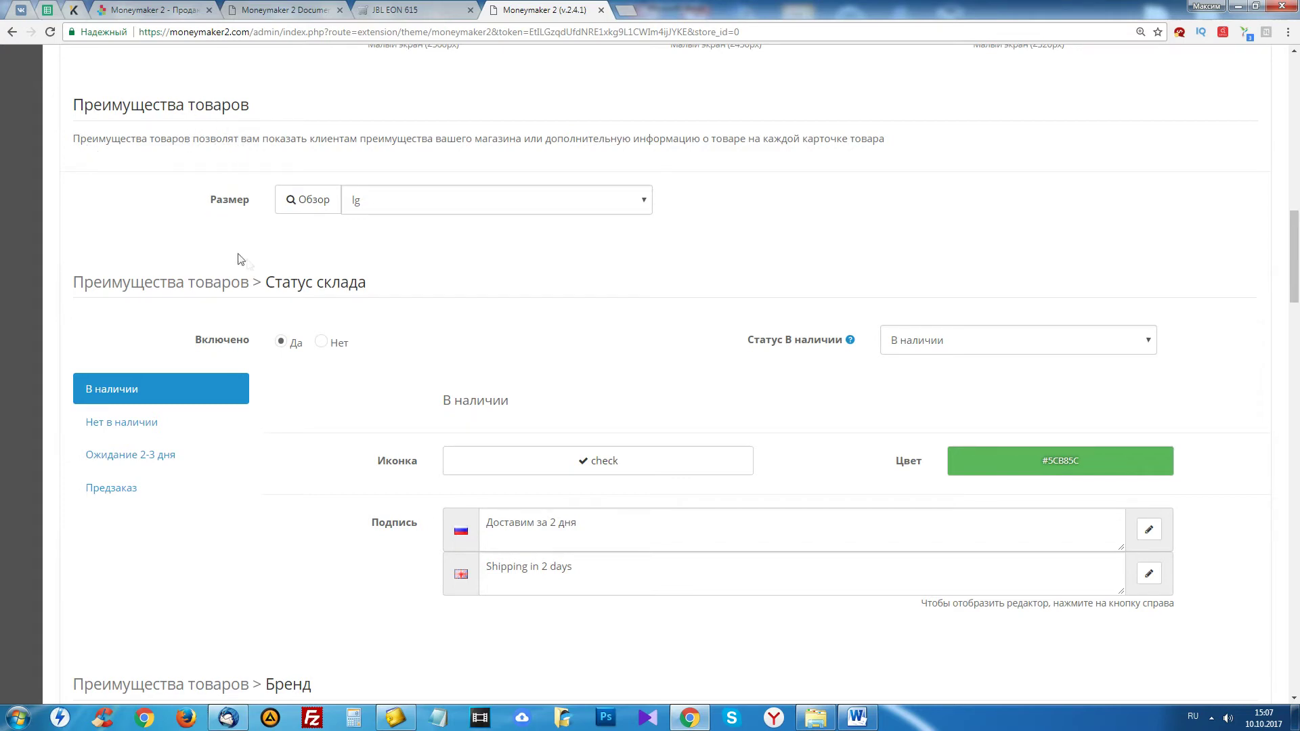
{"action": "left_click", "coordinate": [421, 10]}
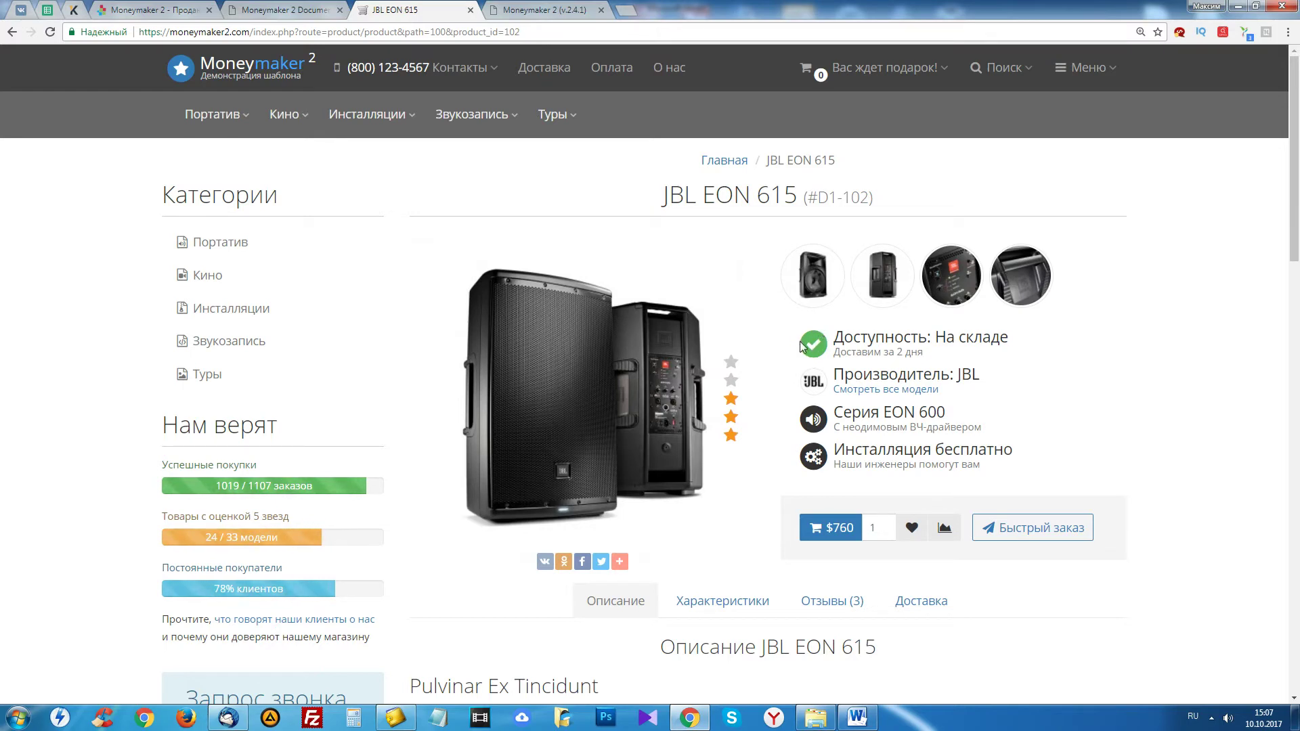
{"action": "left_click_drag", "start_coordinate": [837, 351], "coordinate": [925, 353]}
{"action": "left_click_drag", "start_coordinate": [1009, 337], "coordinate": [936, 337]}
{"action": "left_click", "coordinate": [925, 356]}
{"action": "left_click_drag", "start_coordinate": [925, 357], "coordinate": [833, 353]}
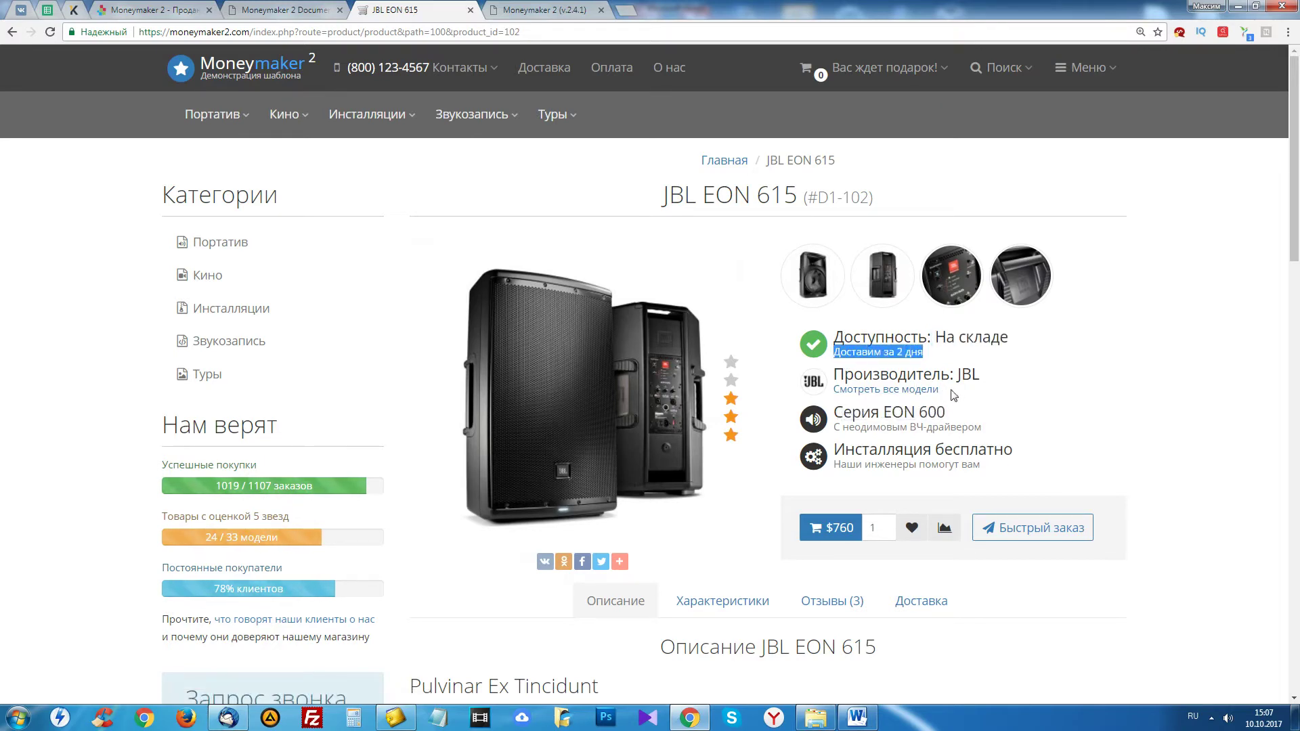
{"action": "left_click_drag", "start_coordinate": [837, 428], "coordinate": [1006, 430]}
{"action": "left_click", "coordinate": [1007, 430]}
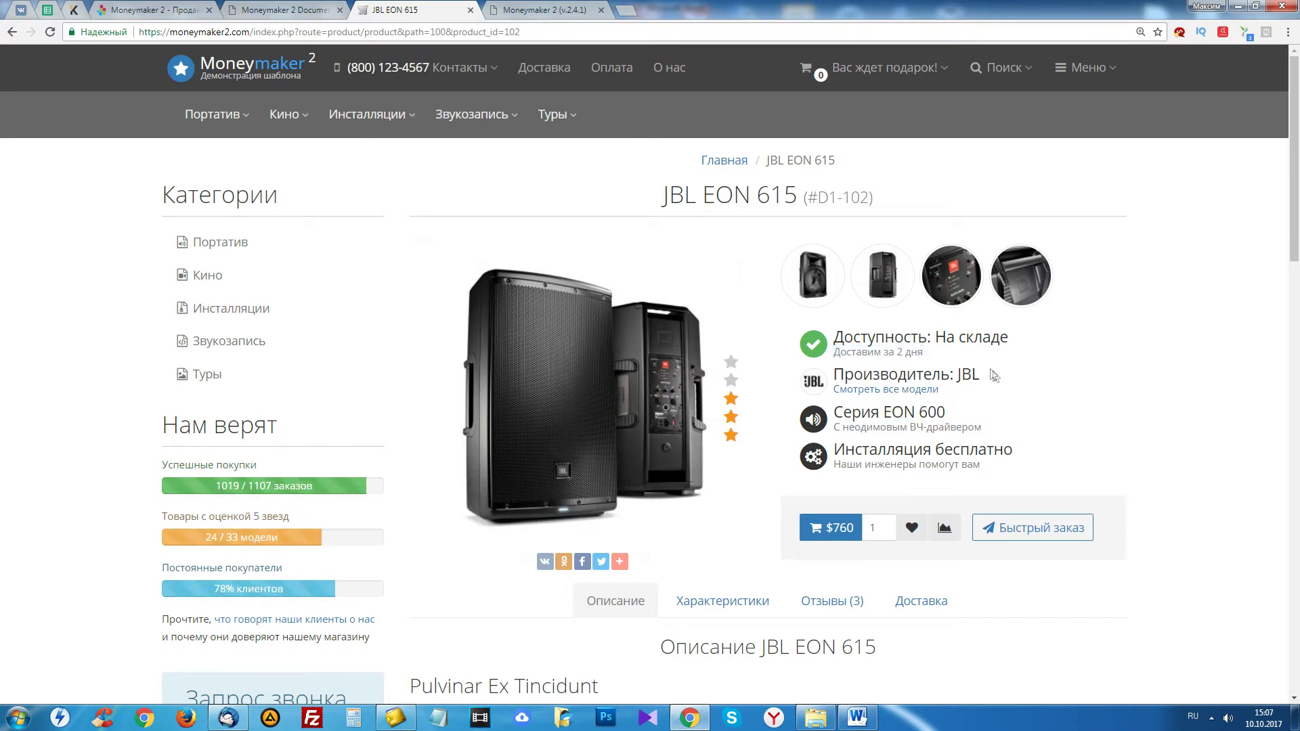
- Return to the theme settings and review each stock status variant under Преимущества товаров > Статус склада, including the Нет в наличии caption
{"action": "left_click", "coordinate": [544, 10]}
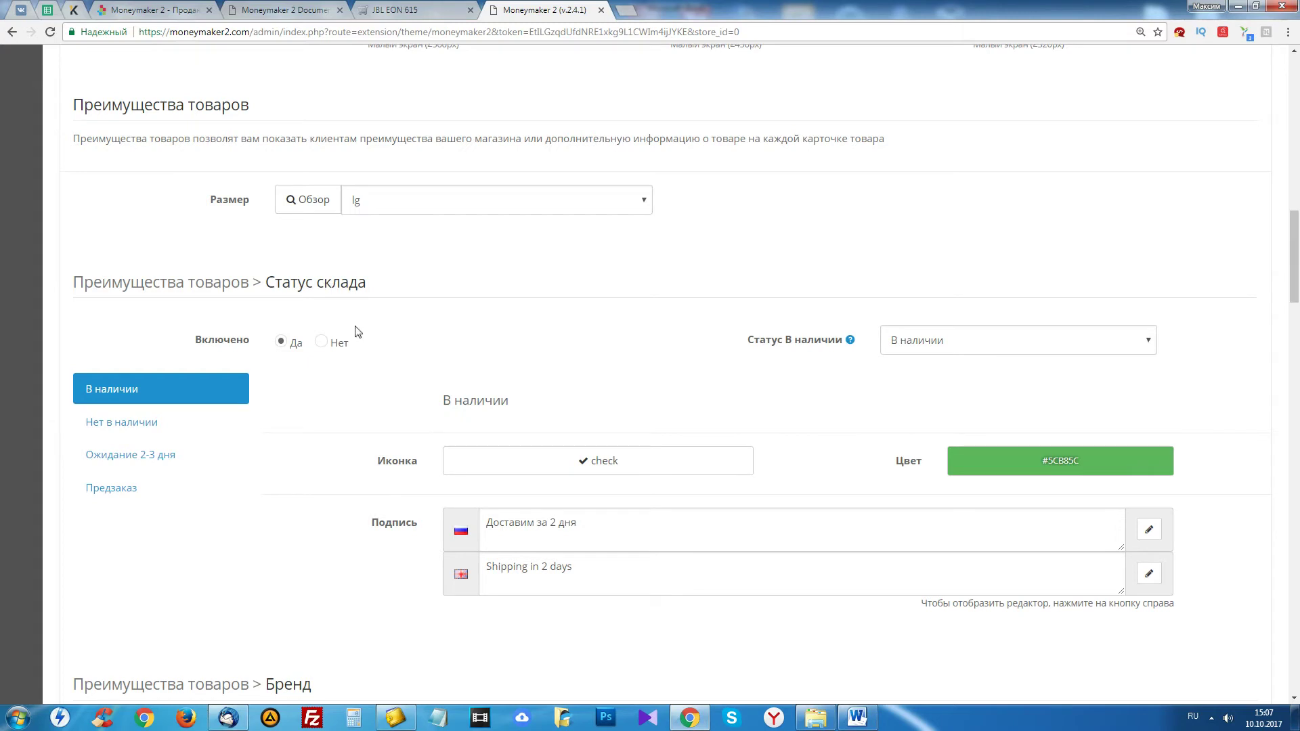
{"action": "scroll", "coordinate": [354, 328], "scroll_direction": "down", "scroll_amount": 2}
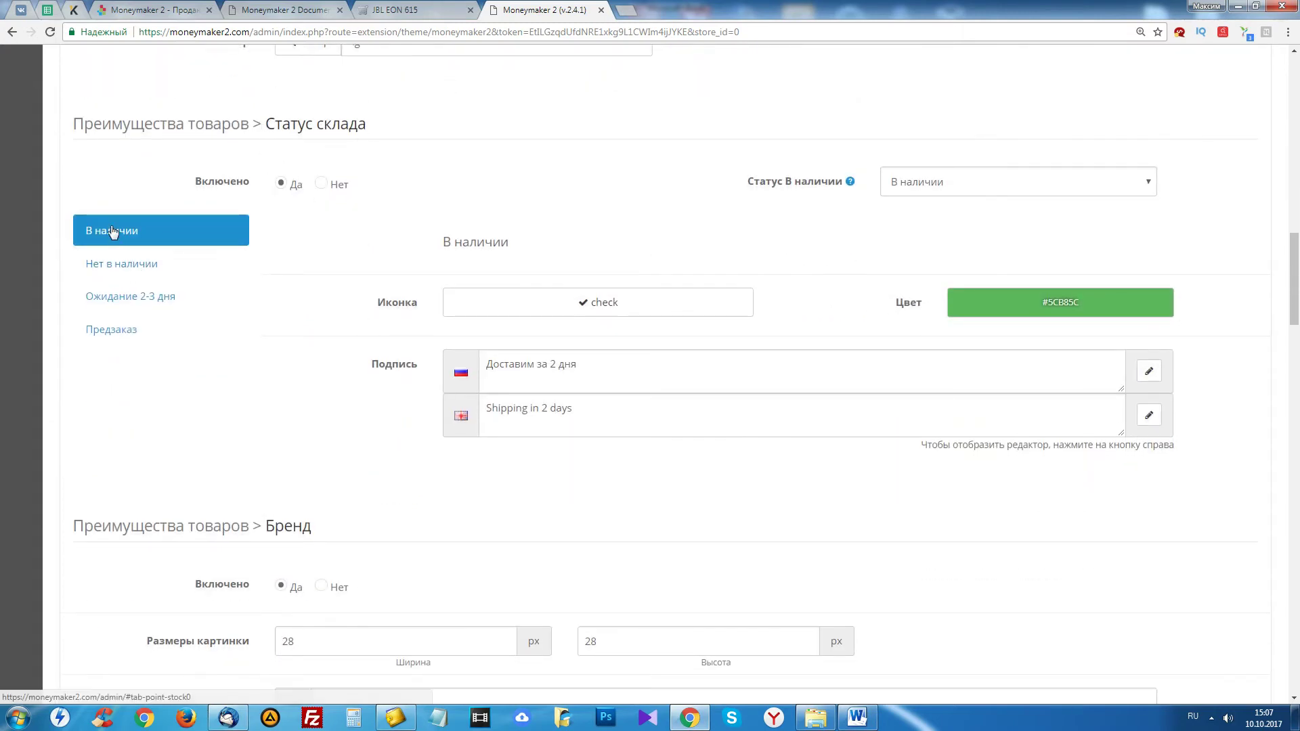
{"action": "left_click", "coordinate": [116, 270]}
{"action": "left_click", "coordinate": [117, 298]}
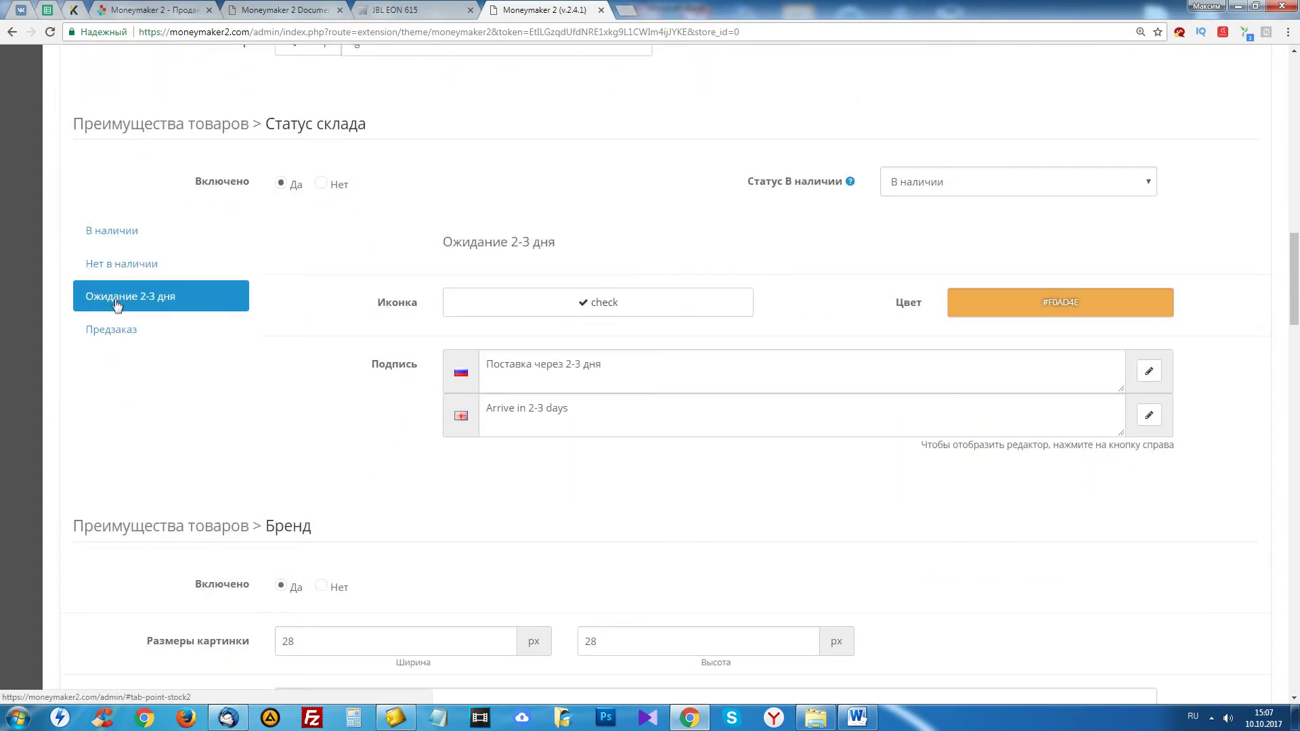
{"action": "left_click", "coordinate": [124, 330]}
{"action": "left_click", "coordinate": [129, 296]}
{"action": "left_click", "coordinate": [122, 263]}
{"action": "left_click_drag", "start_coordinate": [639, 369], "coordinate": [435, 367]}
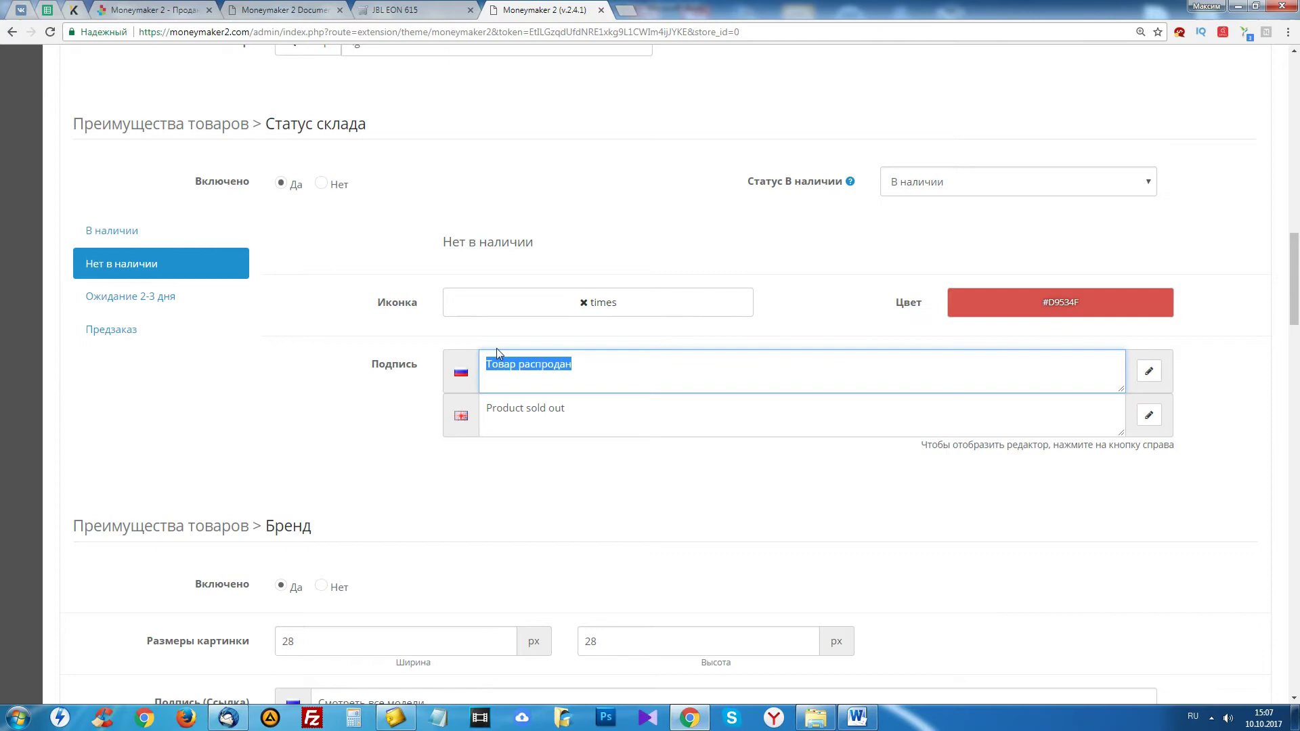
- Review the image size and link caption settings for Бренд and the custom advantages under Преимущества товаров > Добавить
{"action": "scroll", "coordinate": [293, 386], "scroll_direction": "down", "scroll_amount": 5}
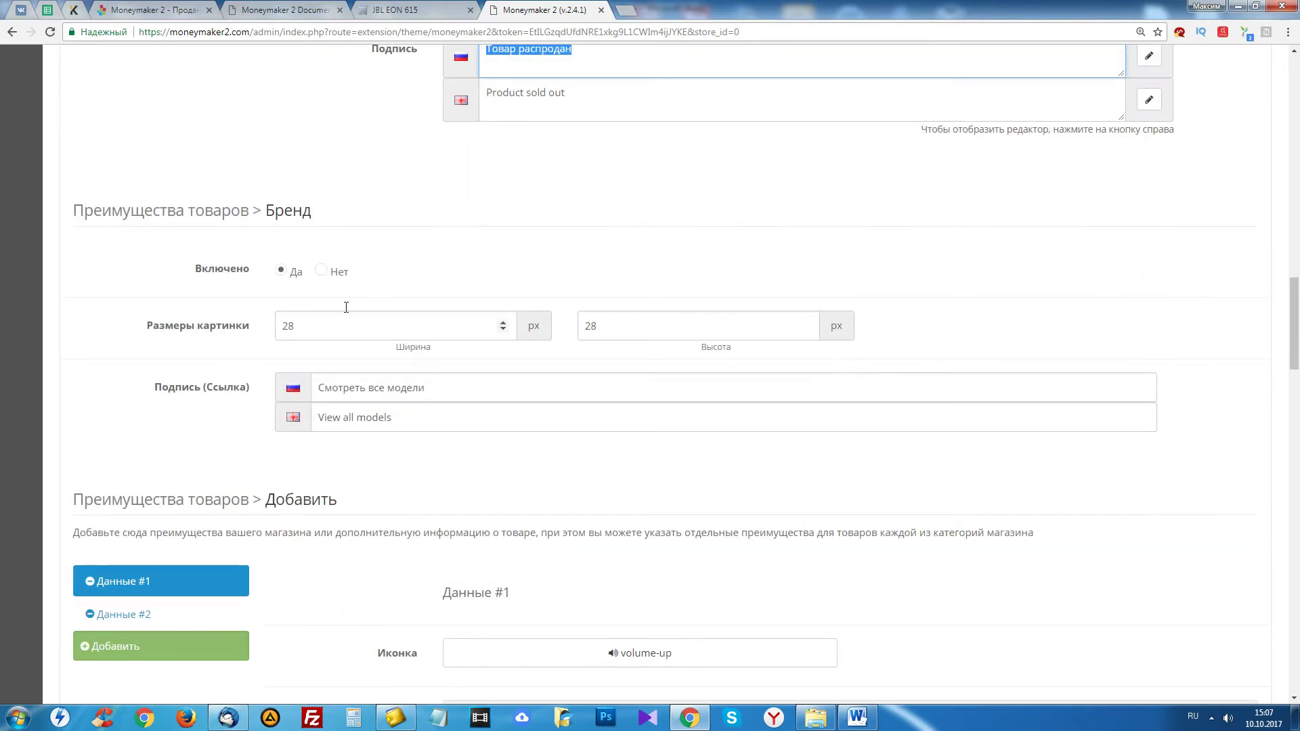
{"action": "left_click_drag", "start_coordinate": [153, 211], "coordinate": [372, 212]}
{"action": "left_click", "coordinate": [324, 322]}
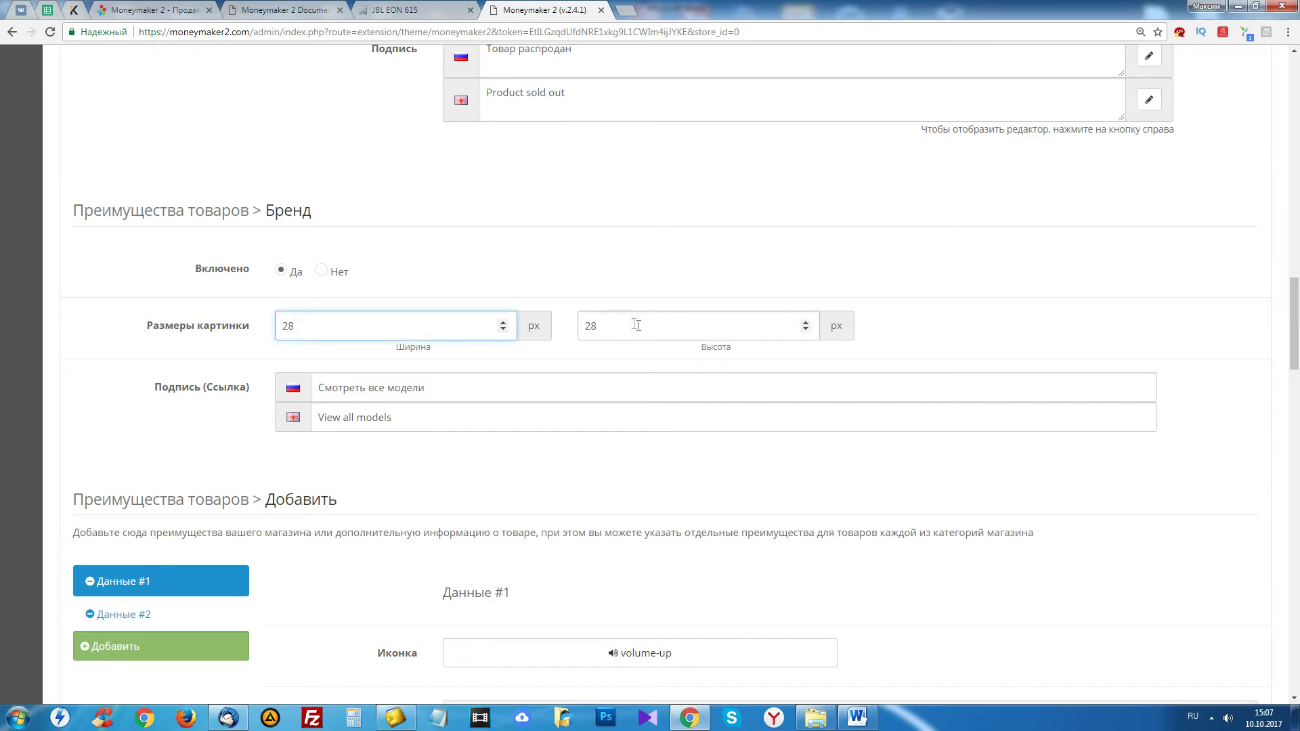
{"action": "left_click", "coordinate": [406, 390]}
{"action": "scroll", "coordinate": [116, 380], "scroll_direction": "down", "scroll_amount": 5}
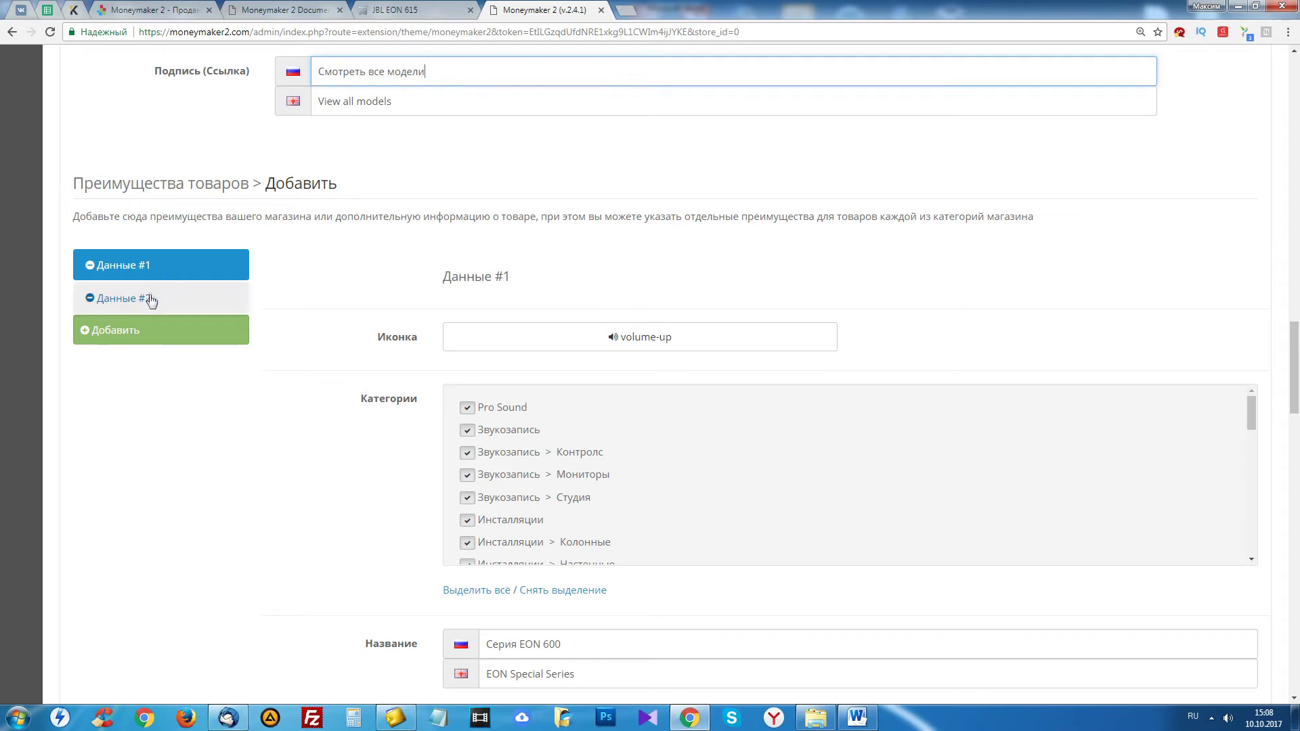
{"action": "scroll", "coordinate": [651, 387], "scroll_direction": "down", "scroll_amount": 12}
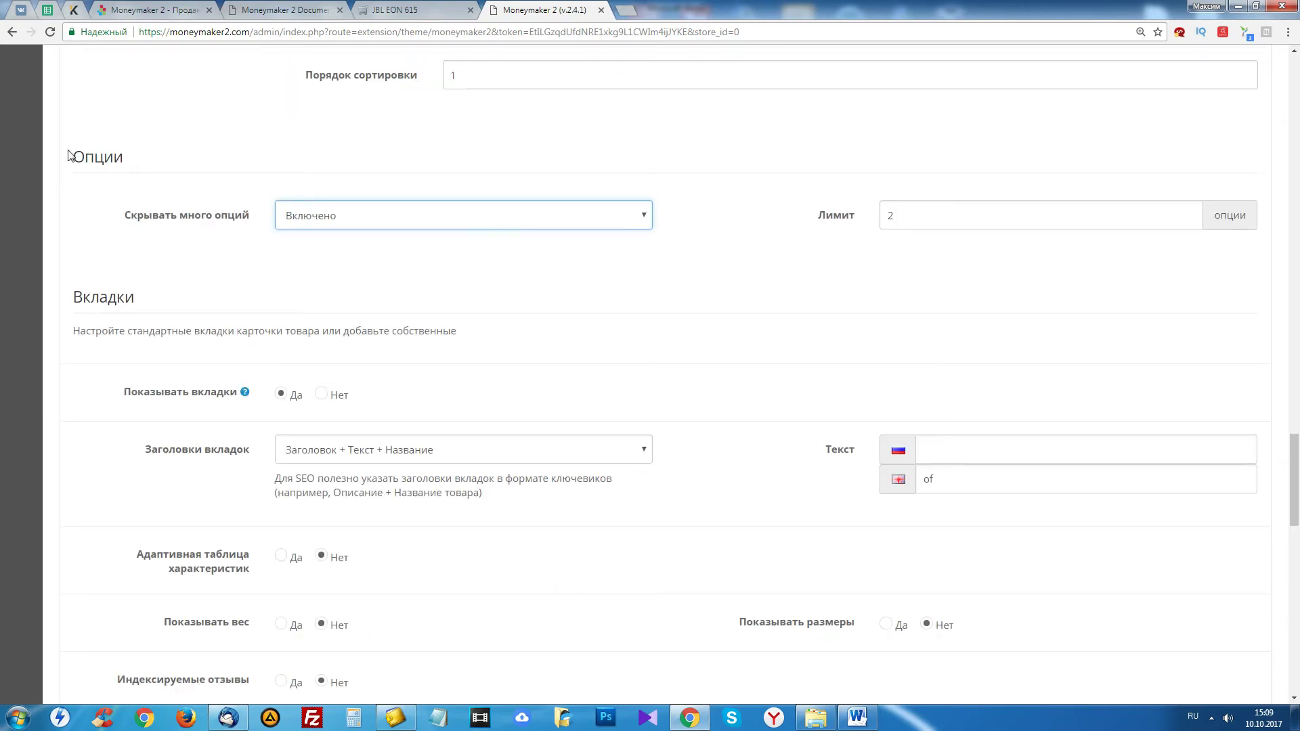
- Examine the Скрывать много опций and Лимит settings under Опции, checking the demo's JBL EON 615 page as well
{"action": "left_click_drag", "start_coordinate": [74, 156], "coordinate": [127, 162]}
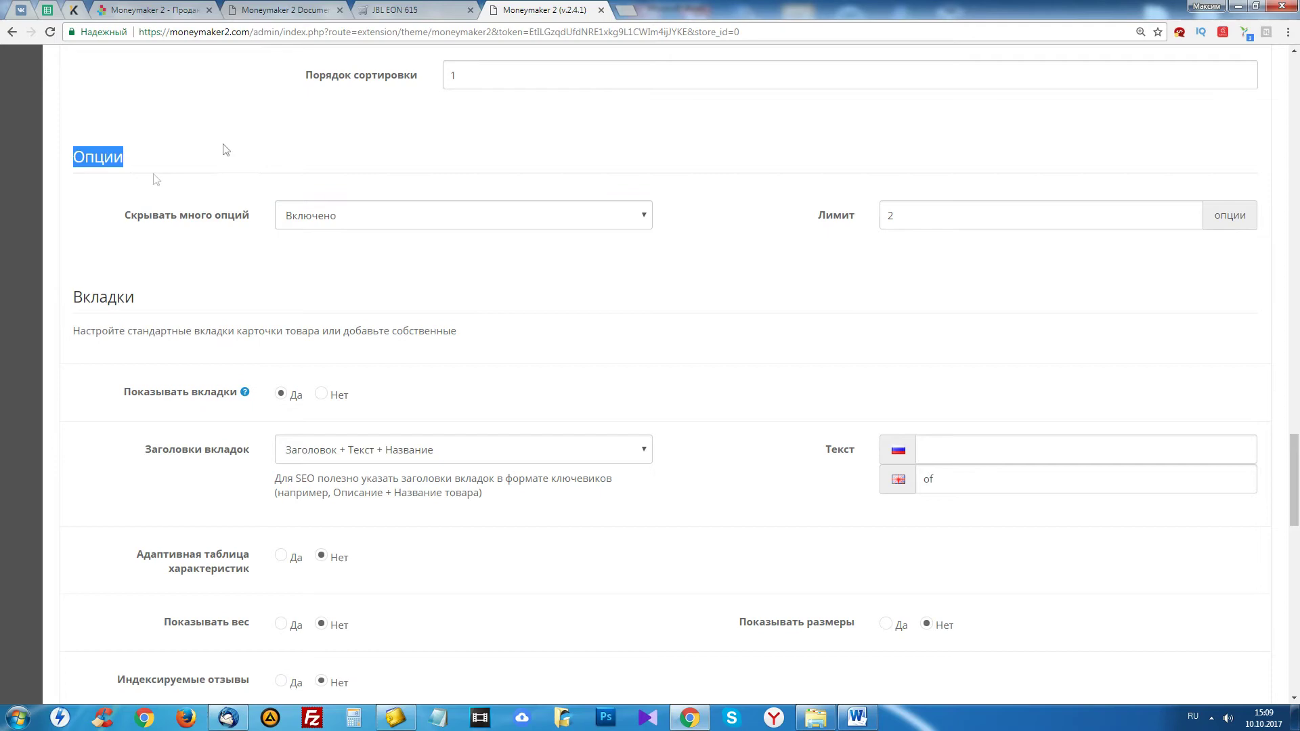
{"action": "key", "text": "ctrl+shift+Tab"}
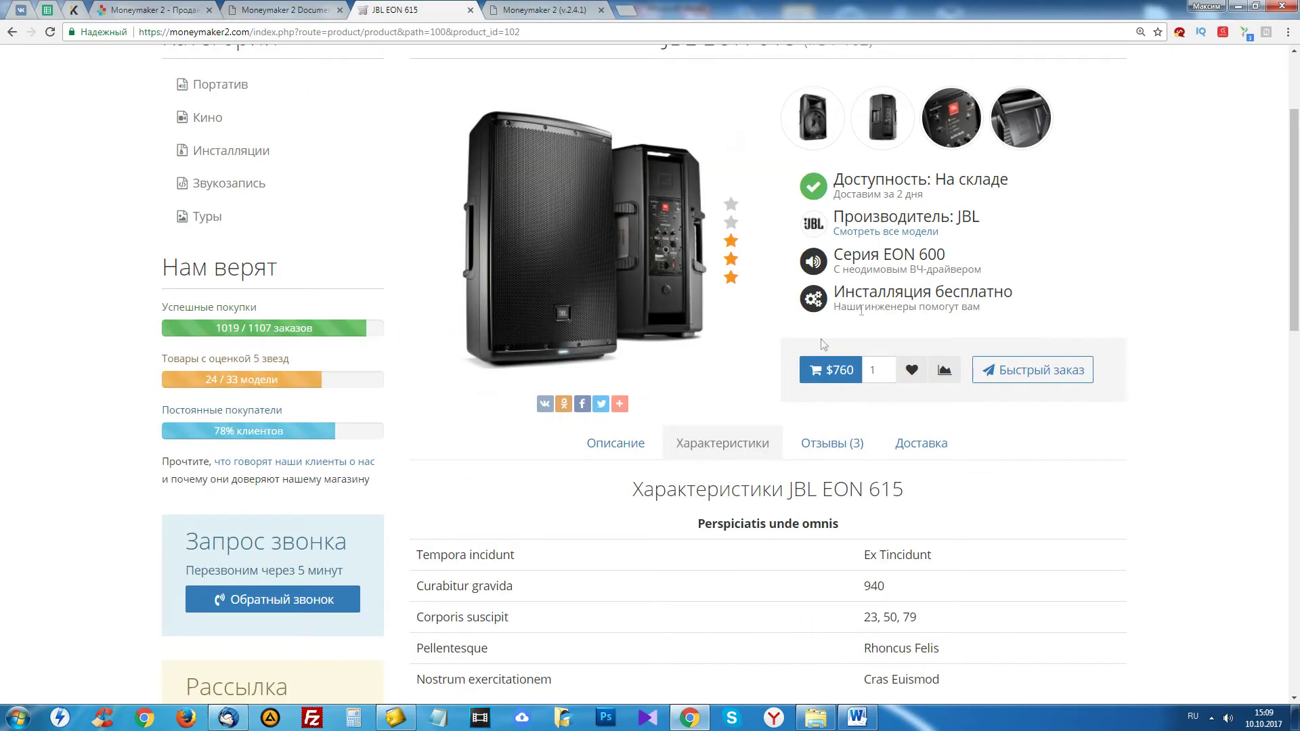
{"action": "left_click", "coordinate": [542, 9]}
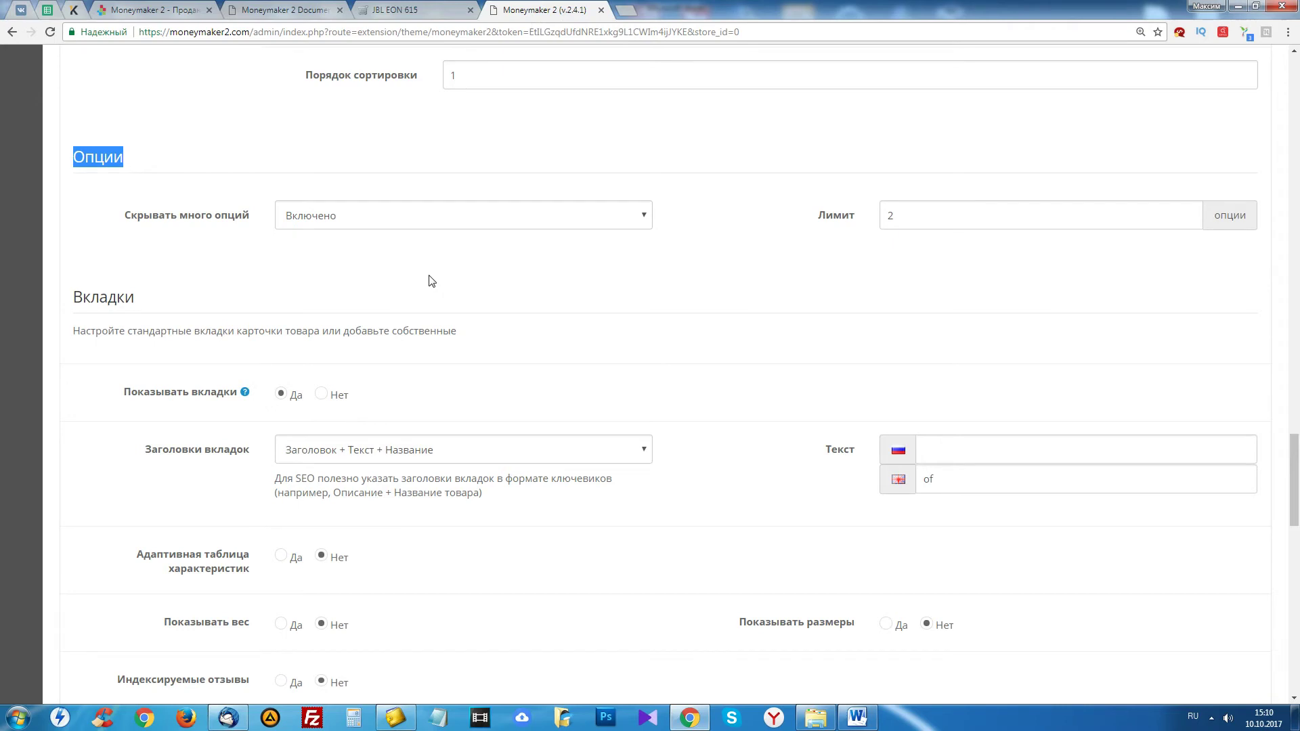
{"action": "left_click", "coordinate": [304, 243]}
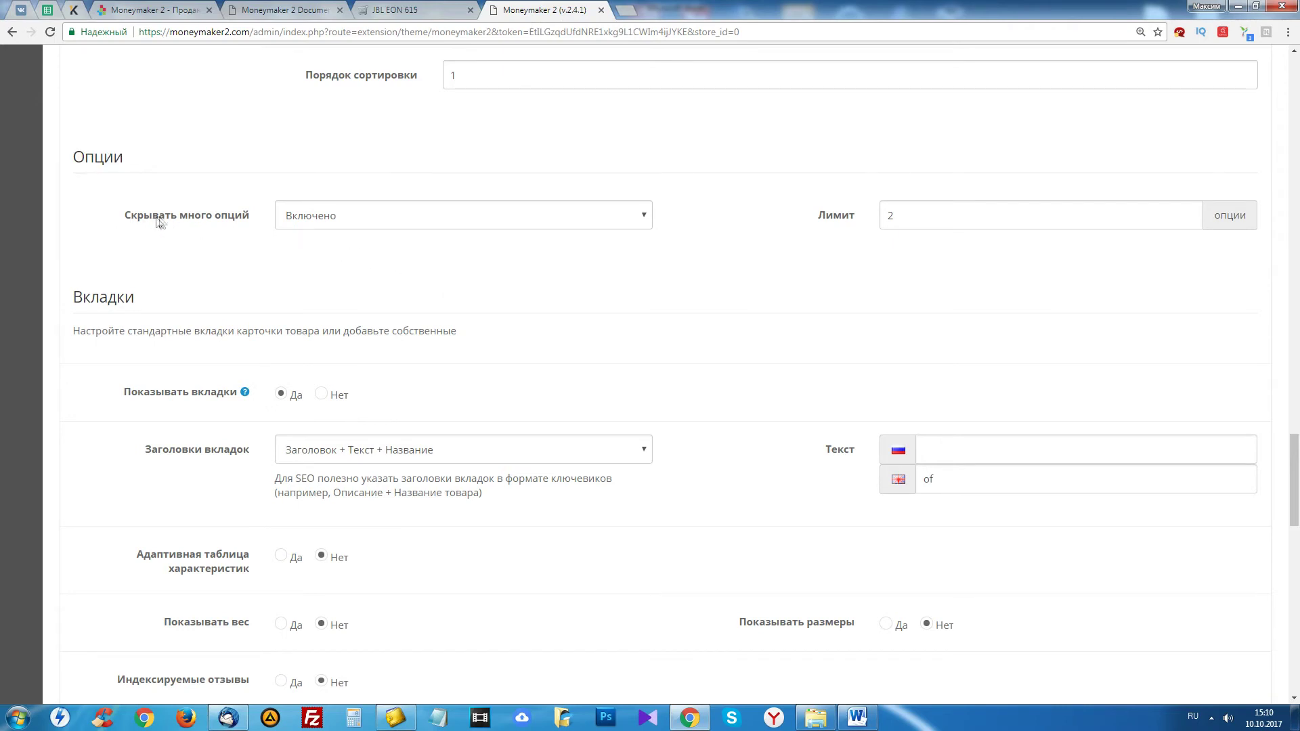
{"action": "left_click", "coordinate": [352, 221]}
{"action": "left_click", "coordinate": [420, 217]}
{"action": "double_click", "coordinate": [888, 215]}
{"action": "left_click", "coordinate": [932, 217]}
{"action": "left_click", "coordinate": [899, 254]}
{"action": "left_click", "coordinate": [867, 213]}
{"action": "left_click", "coordinate": [755, 255]}
- Examine the Заголовки вкладок formats under Вкладки, along with the Текст field and the SEO hint
{"action": "scroll", "coordinate": [325, 210], "scroll_direction": "down", "scroll_amount": 1}
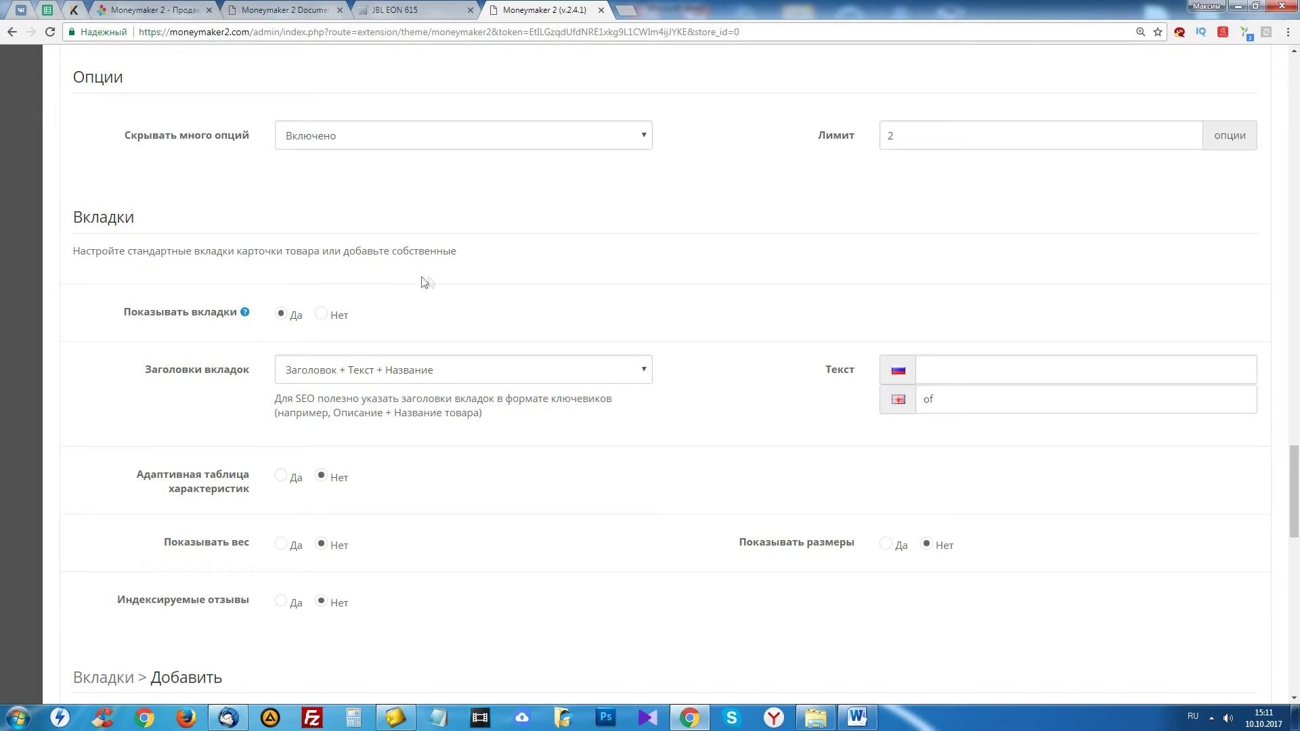
{"action": "scroll", "coordinate": [485, 334], "scroll_direction": "down", "scroll_amount": 3}
{"action": "scroll", "coordinate": [485, 333], "scroll_direction": "up", "scroll_amount": 3}
{"action": "left_click", "coordinate": [370, 370]}
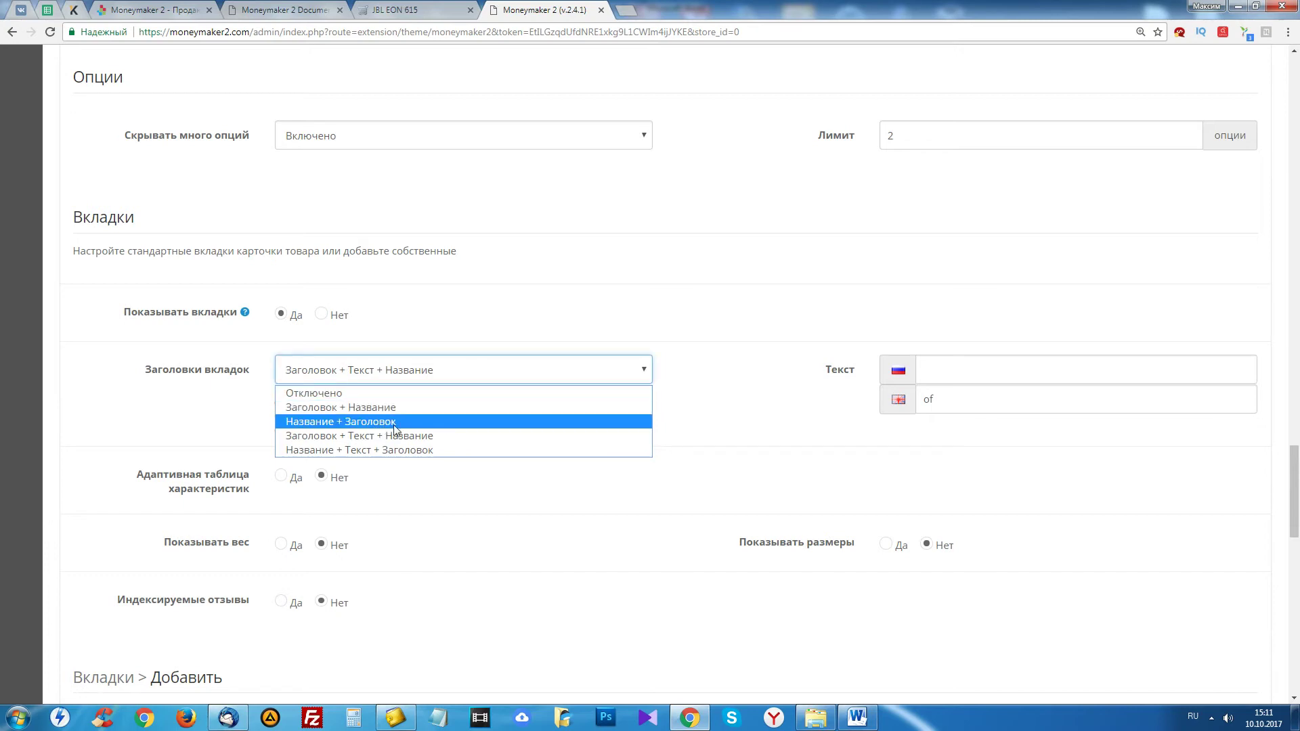
{"action": "left_click", "coordinate": [463, 441]}
{"action": "left_click", "coordinate": [970, 372]}
{"action": "left_click", "coordinate": [953, 373]}
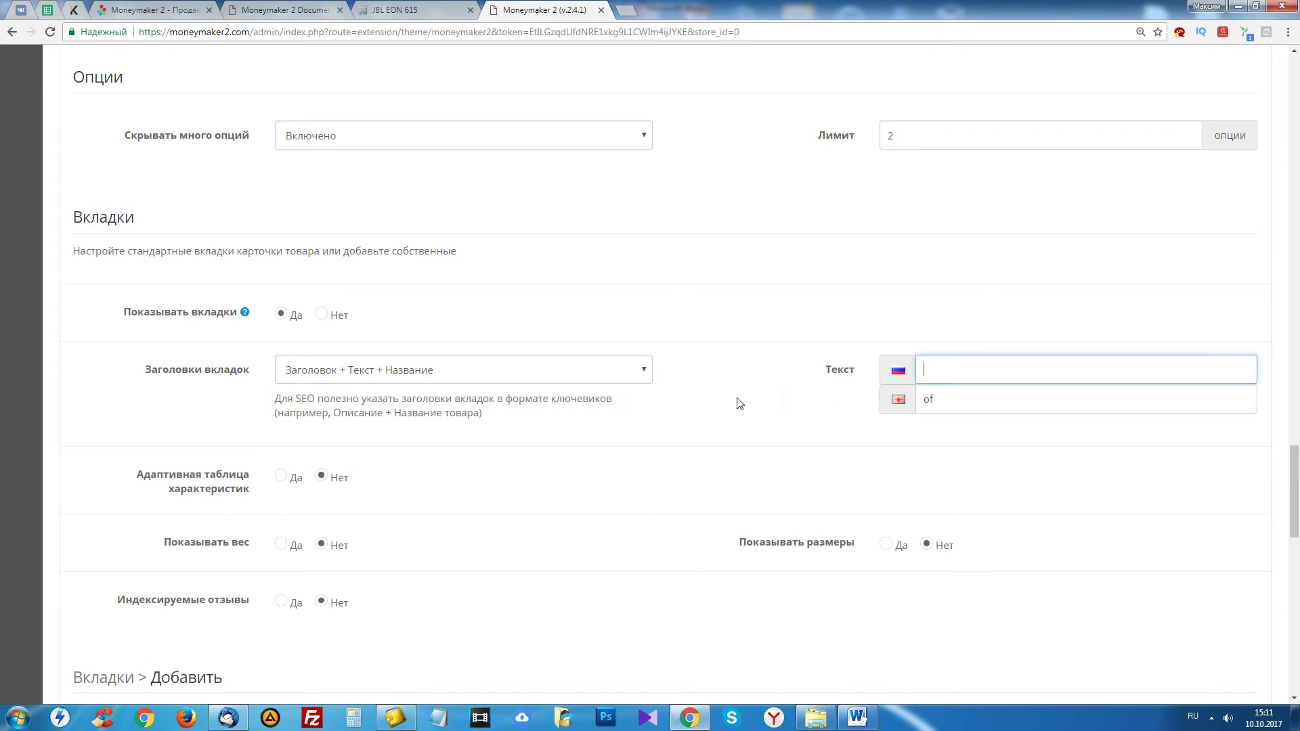
{"action": "left_click_drag", "start_coordinate": [266, 404], "coordinate": [558, 415]}
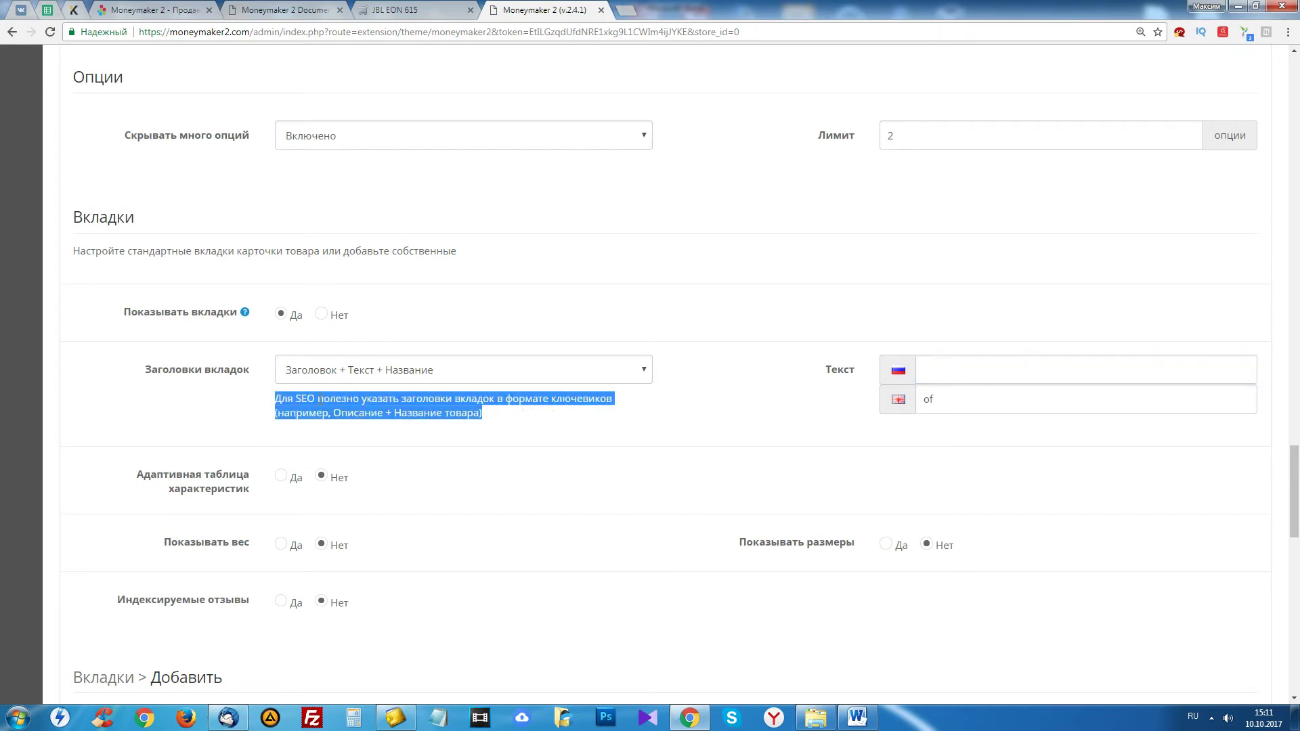
{"action": "left_click", "coordinate": [337, 413]}
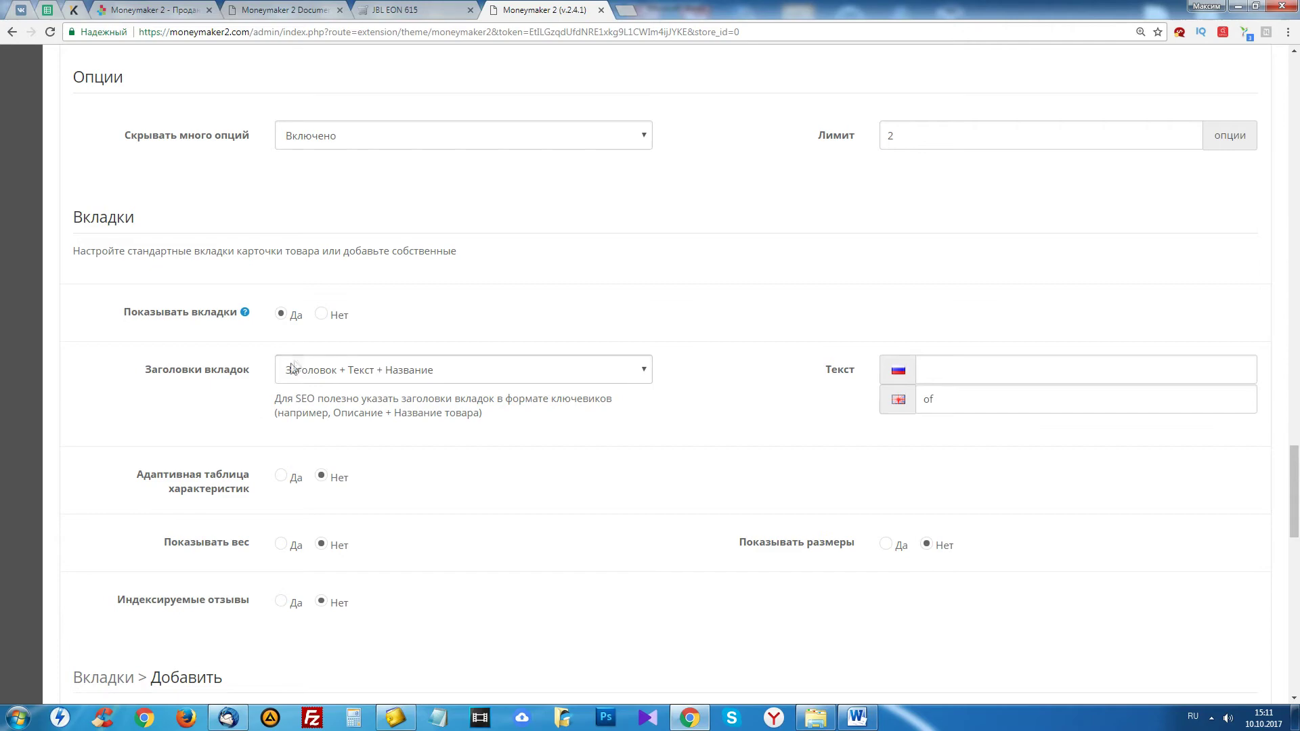
- Review the remaining Вкладки switches and the categories, name and link settings of the custom Доставка tab under Вкладки > Добавить
{"action": "scroll", "coordinate": [243, 403], "scroll_direction": "down", "scroll_amount": 2}
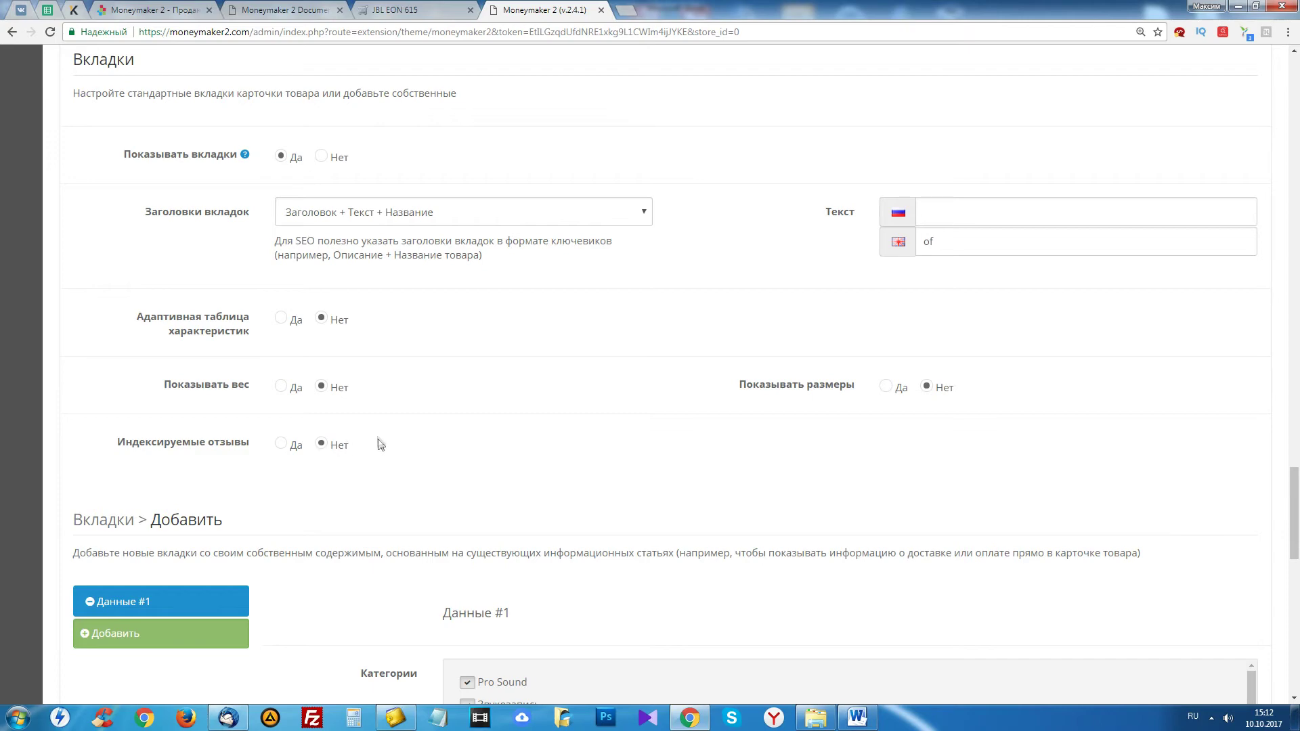
{"action": "scroll", "coordinate": [374, 430], "scroll_direction": "down", "scroll_amount": 5}
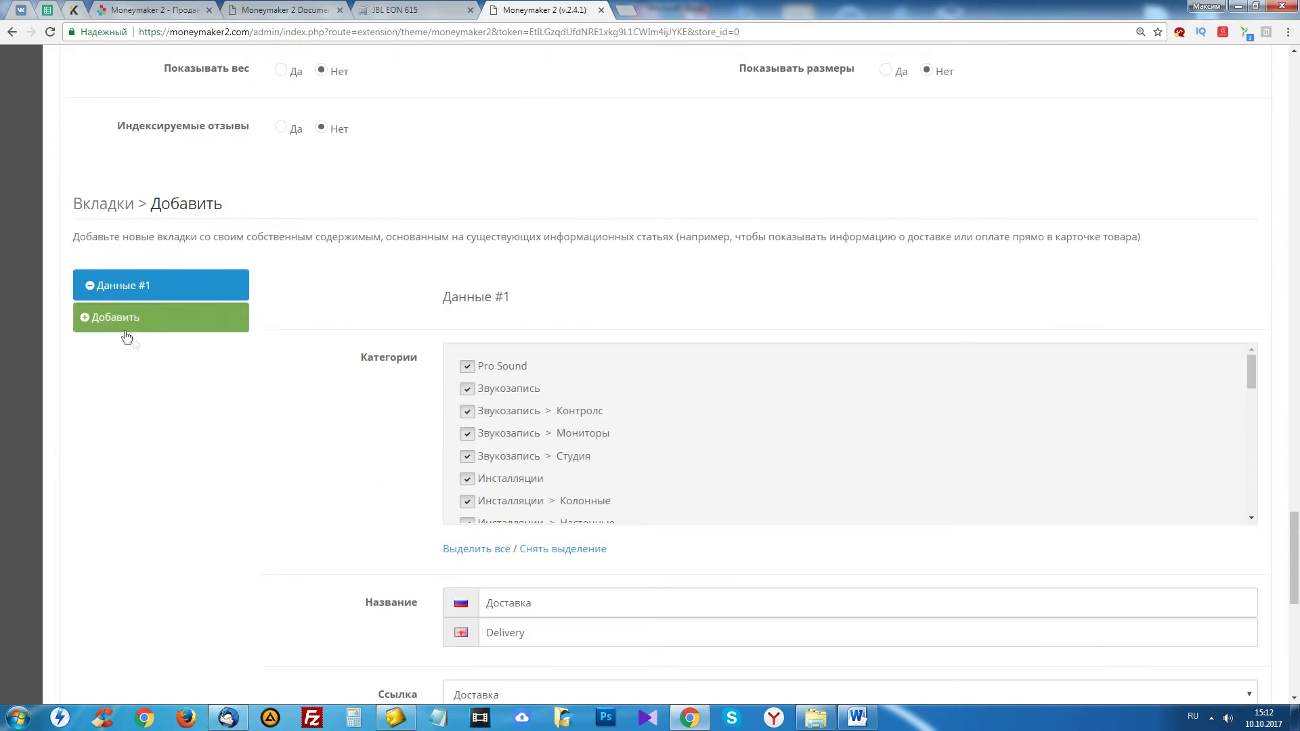
{"action": "scroll", "coordinate": [347, 359], "scroll_direction": "down", "scroll_amount": 2}
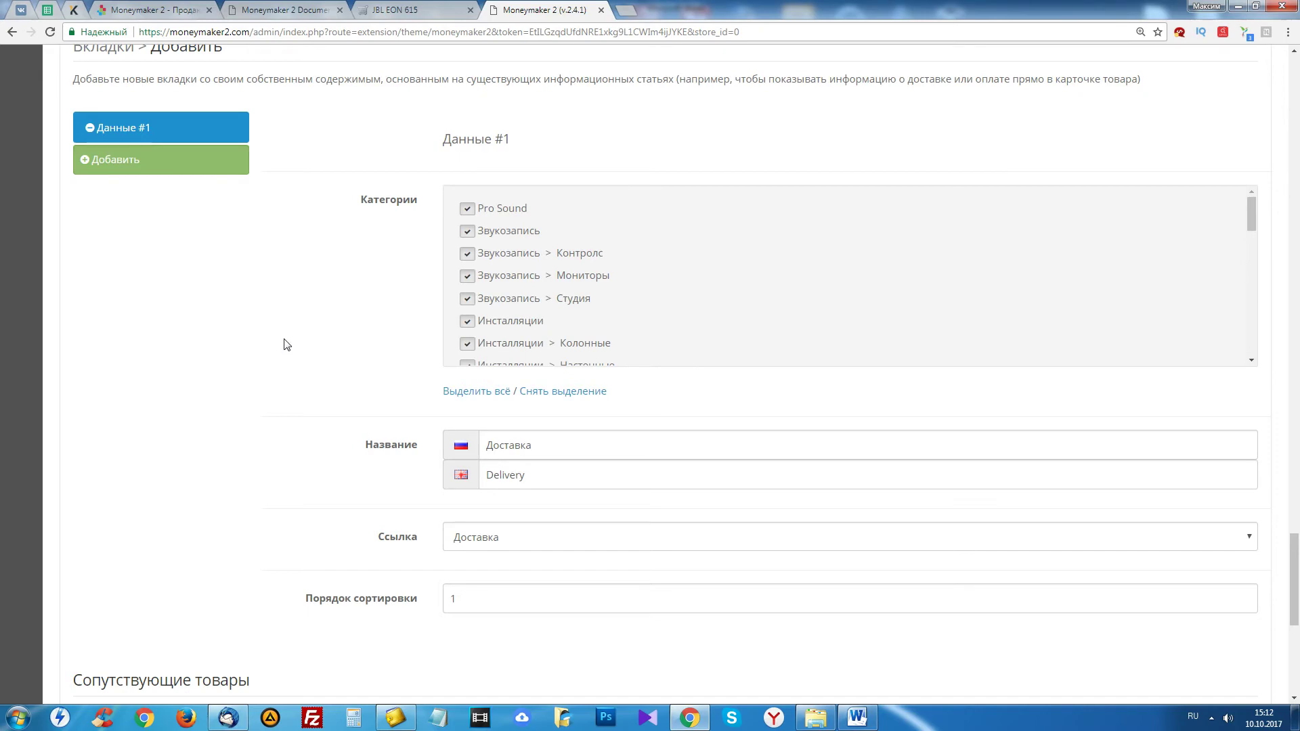
{"action": "left_click", "coordinate": [526, 539]}
{"action": "left_click", "coordinate": [342, 444]}
{"action": "scroll", "coordinate": [346, 438], "scroll_direction": "up", "scroll_amount": 2}
{"action": "scroll", "coordinate": [344, 438], "scroll_direction": "down", "scroll_amount": 9}
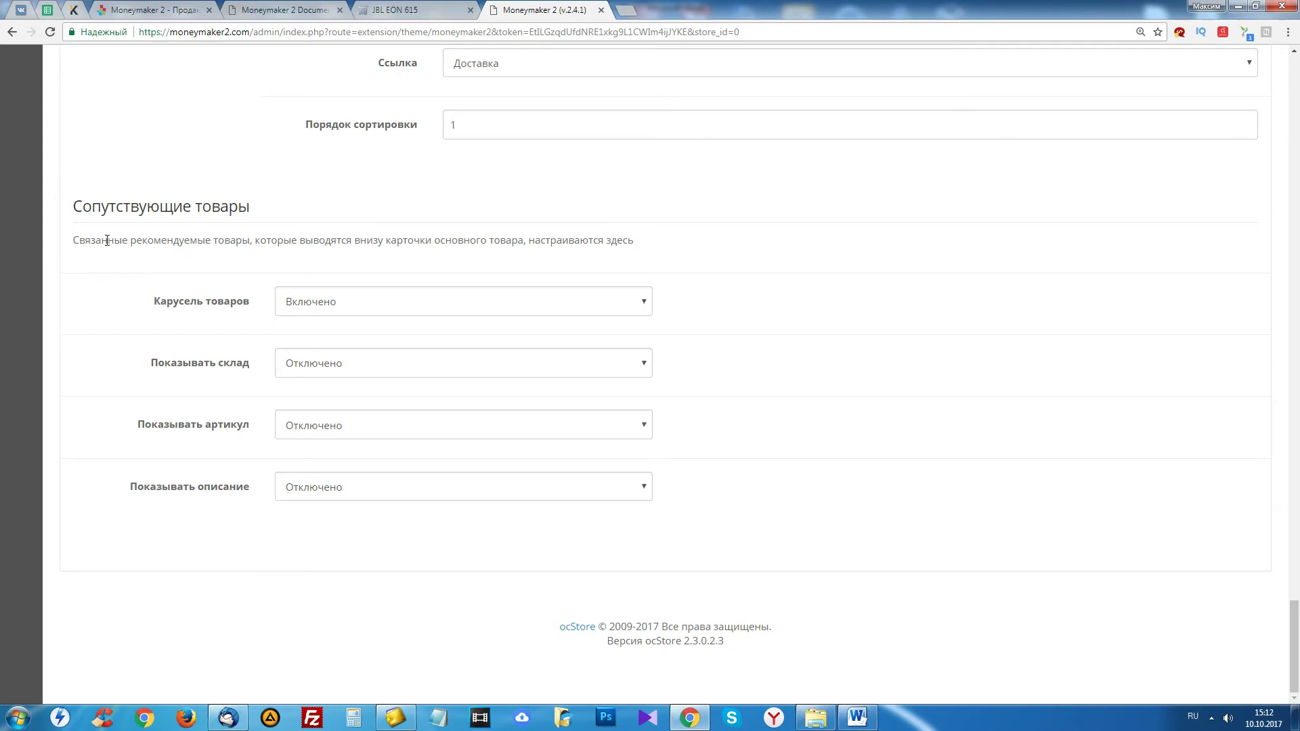
- View Рекомендуемые товары on the demo's JBL EON 615 page and return to the Сопутствующие товары settings
{"action": "left_click", "coordinate": [359, 8]}
{"action": "scroll", "coordinate": [856, 203], "scroll_direction": "down", "scroll_amount": 15}
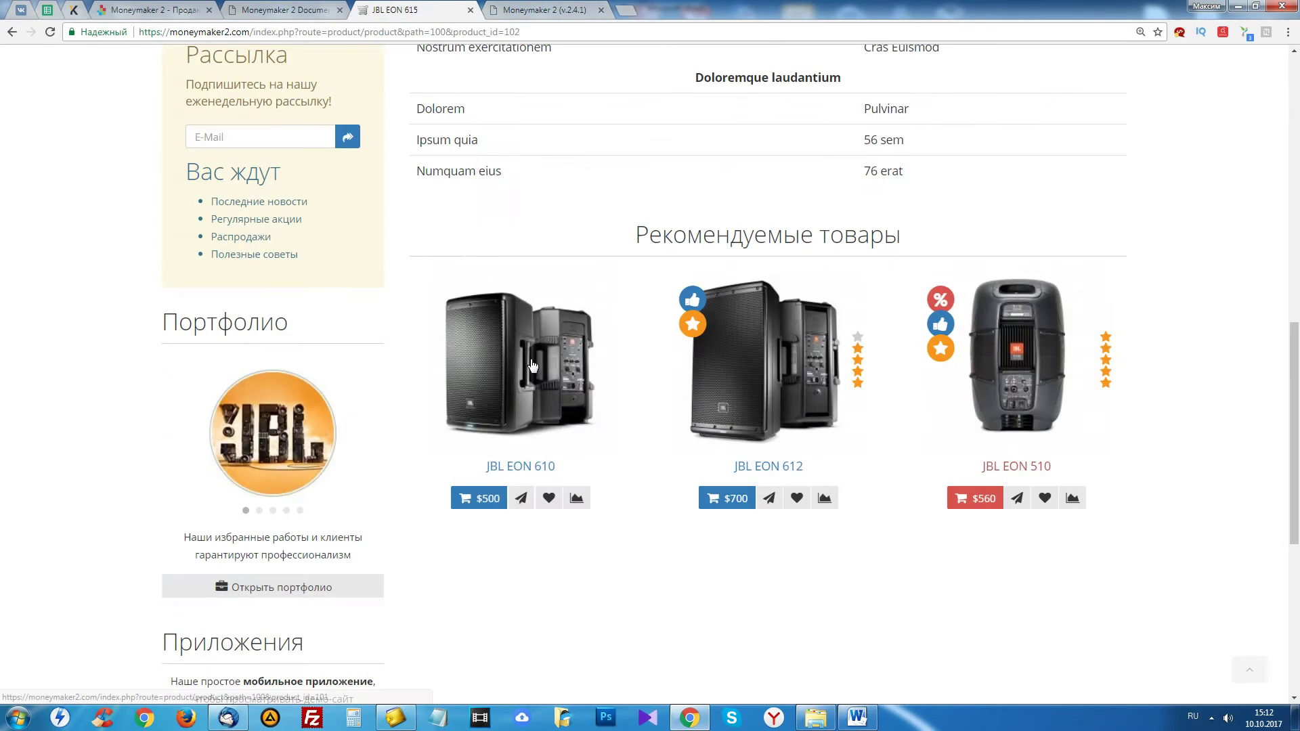
{"action": "left_click", "coordinate": [552, 11]}
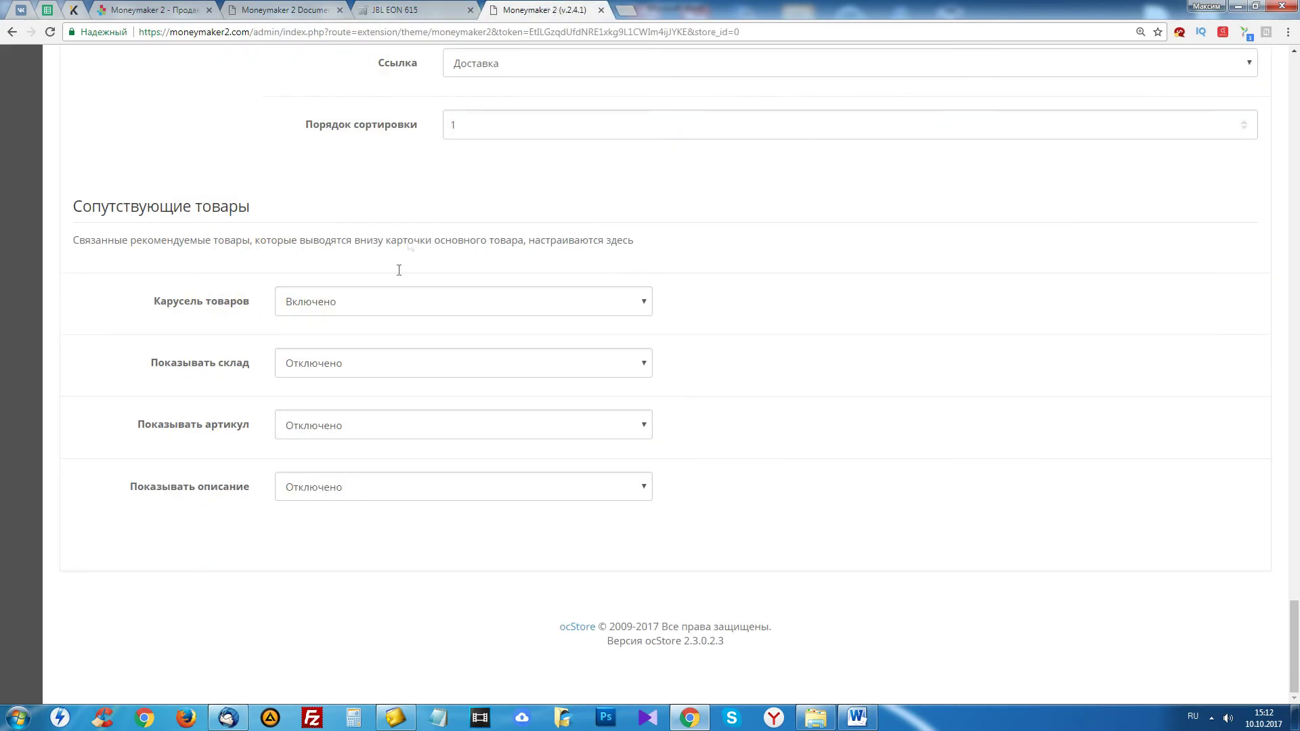
{"action": "scroll", "coordinate": [583, 261], "scroll_direction": "up", "scroll_amount": 2}
{"action": "scroll", "coordinate": [474, 305], "scroll_direction": "down", "scroll_amount": 2}
- Examine the Карусель товаров and Показывать склад options and compare them with the recommended products on the demo page
{"action": "left_click", "coordinate": [342, 304]}
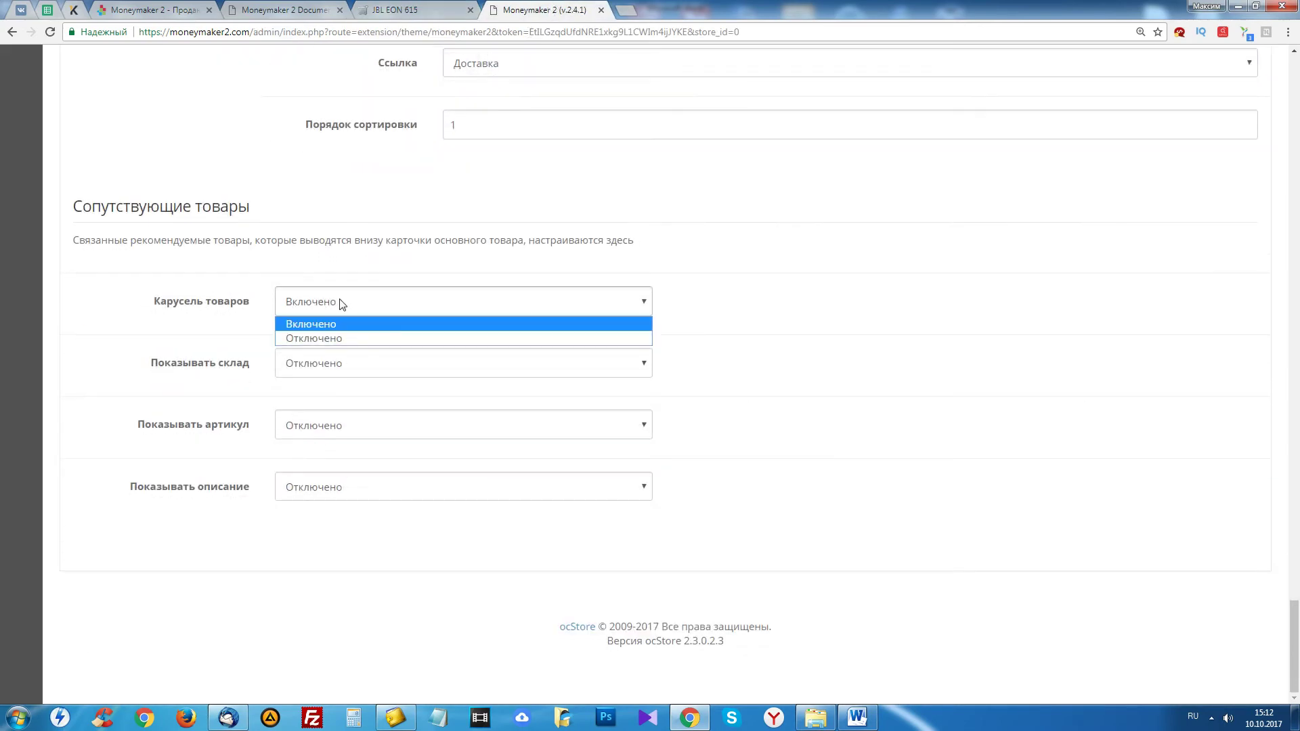
{"action": "left_click", "coordinate": [310, 325]}
{"action": "left_click", "coordinate": [348, 366]}
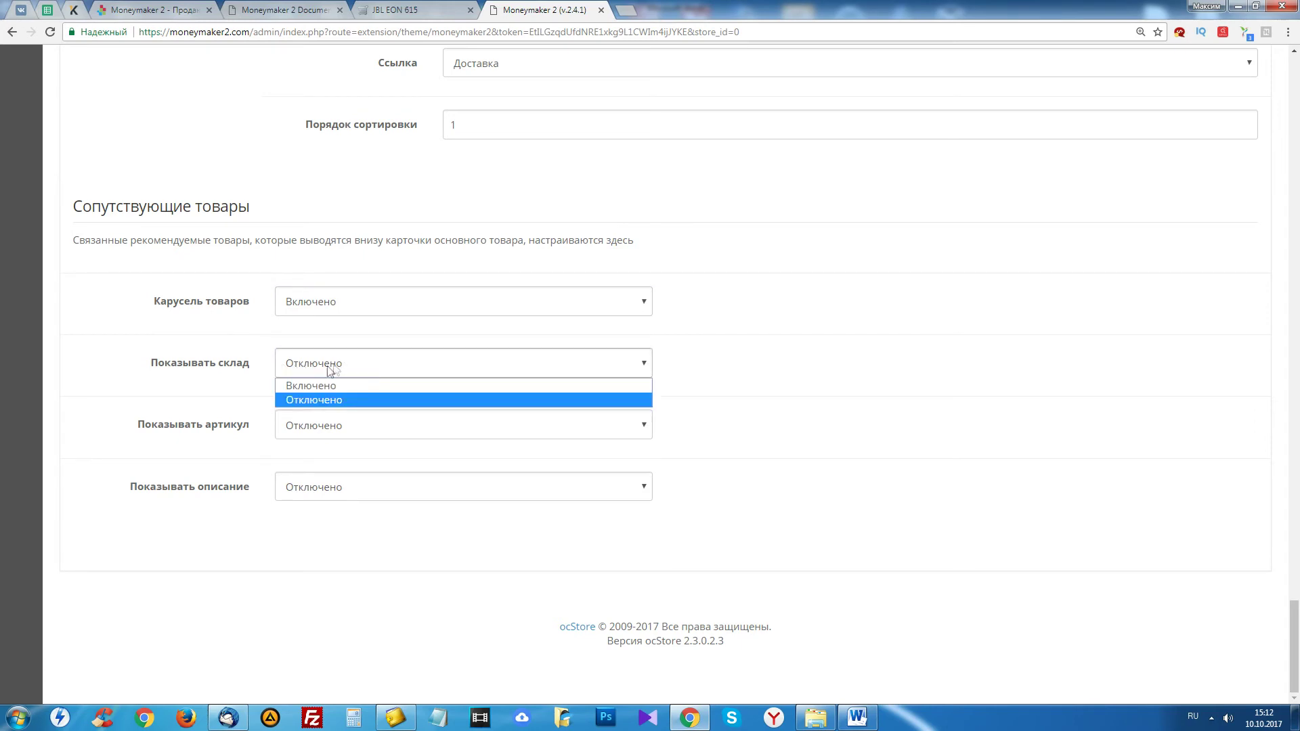
{"action": "left_click", "coordinate": [299, 399]}
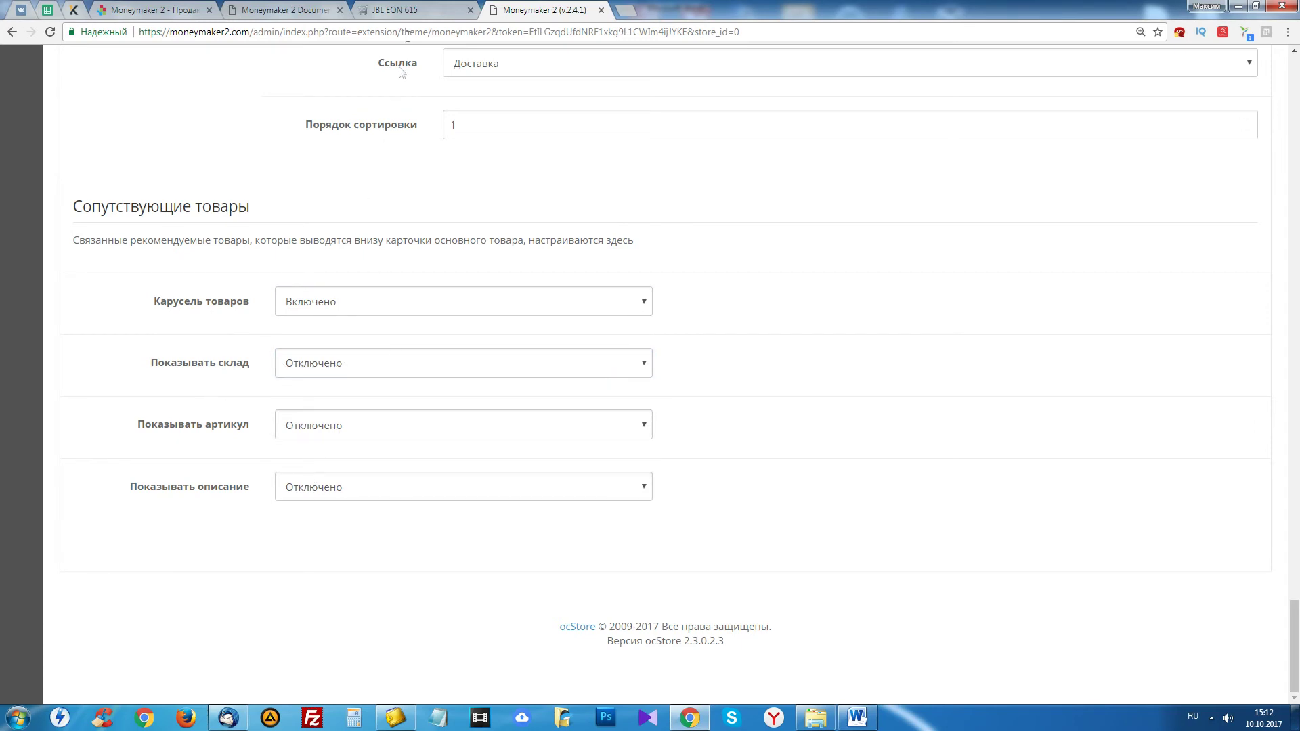
{"action": "left_click", "coordinate": [417, 8]}
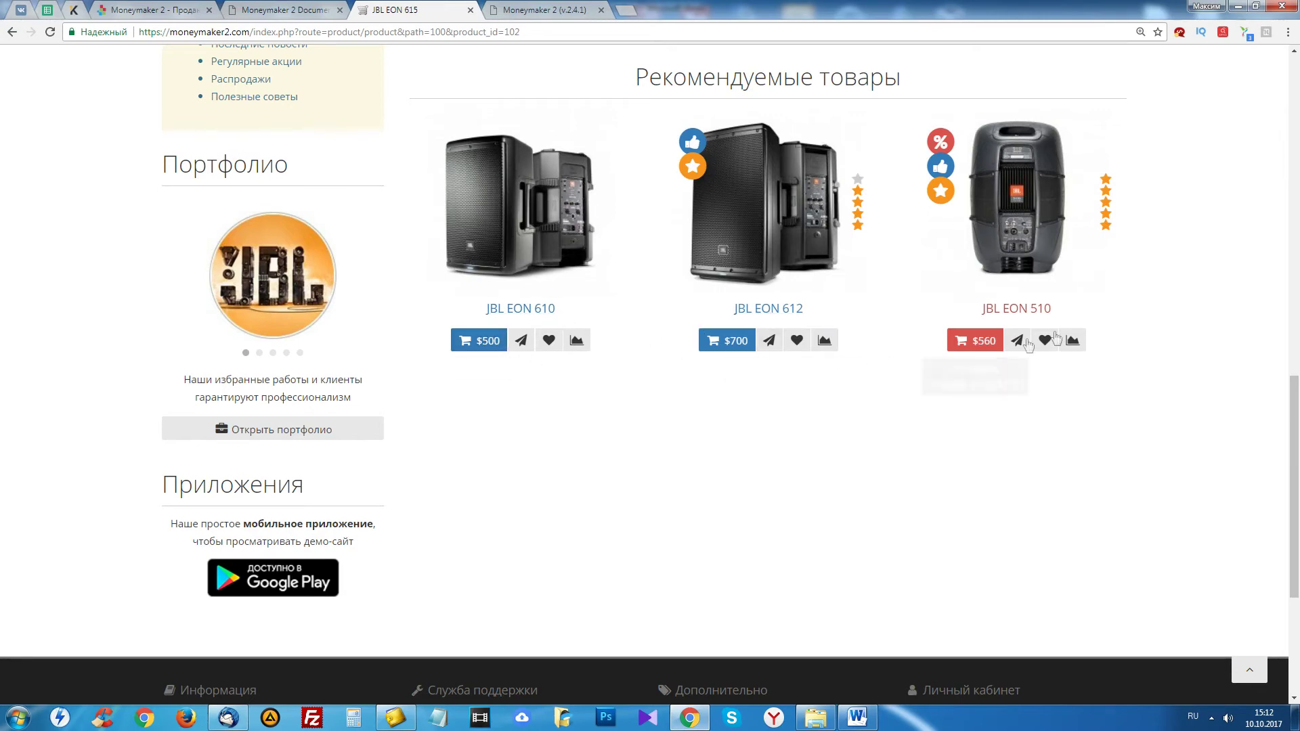
{"action": "scroll", "coordinate": [582, 423], "scroll_direction": "up", "scroll_amount": 2}
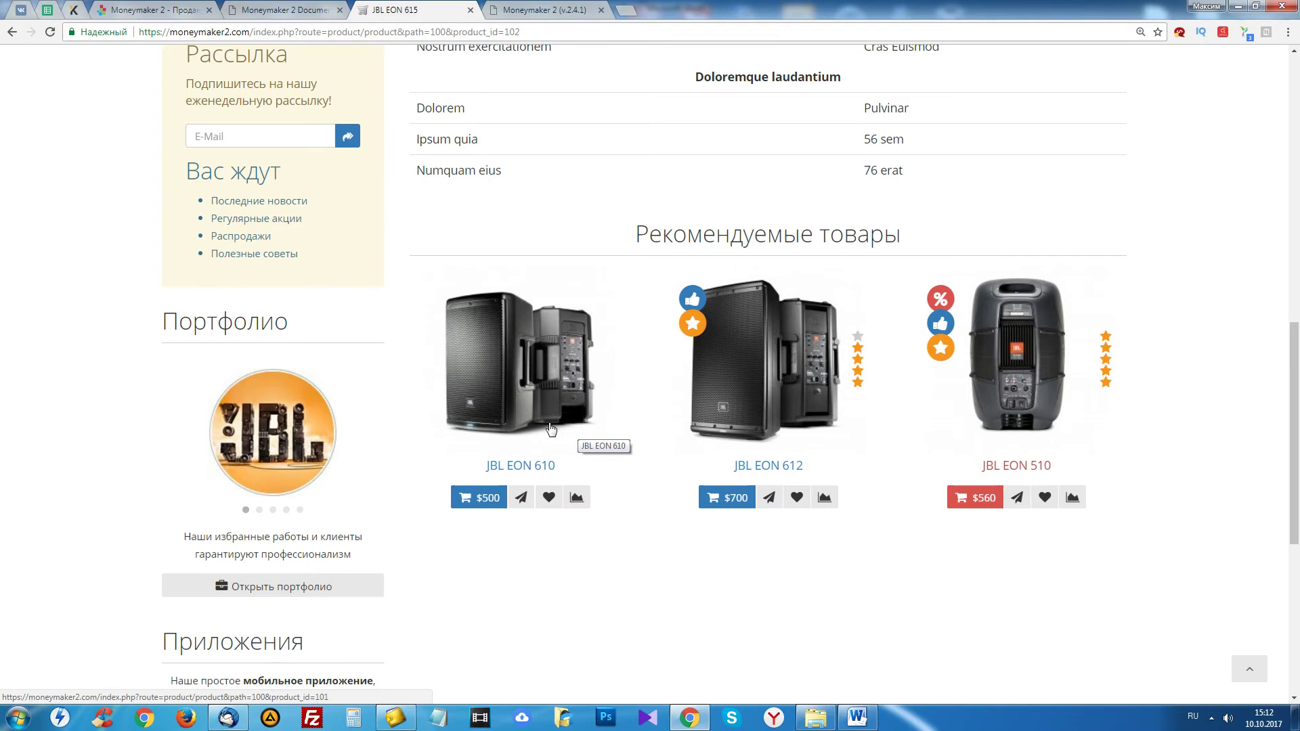
- Compare the Характеристики heading on the demo's JBL EON 615 page with the Заголовки вкладок formats in the theme settings
{"action": "scroll", "coordinate": [550, 429], "scroll_direction": "up", "scroll_amount": 7}
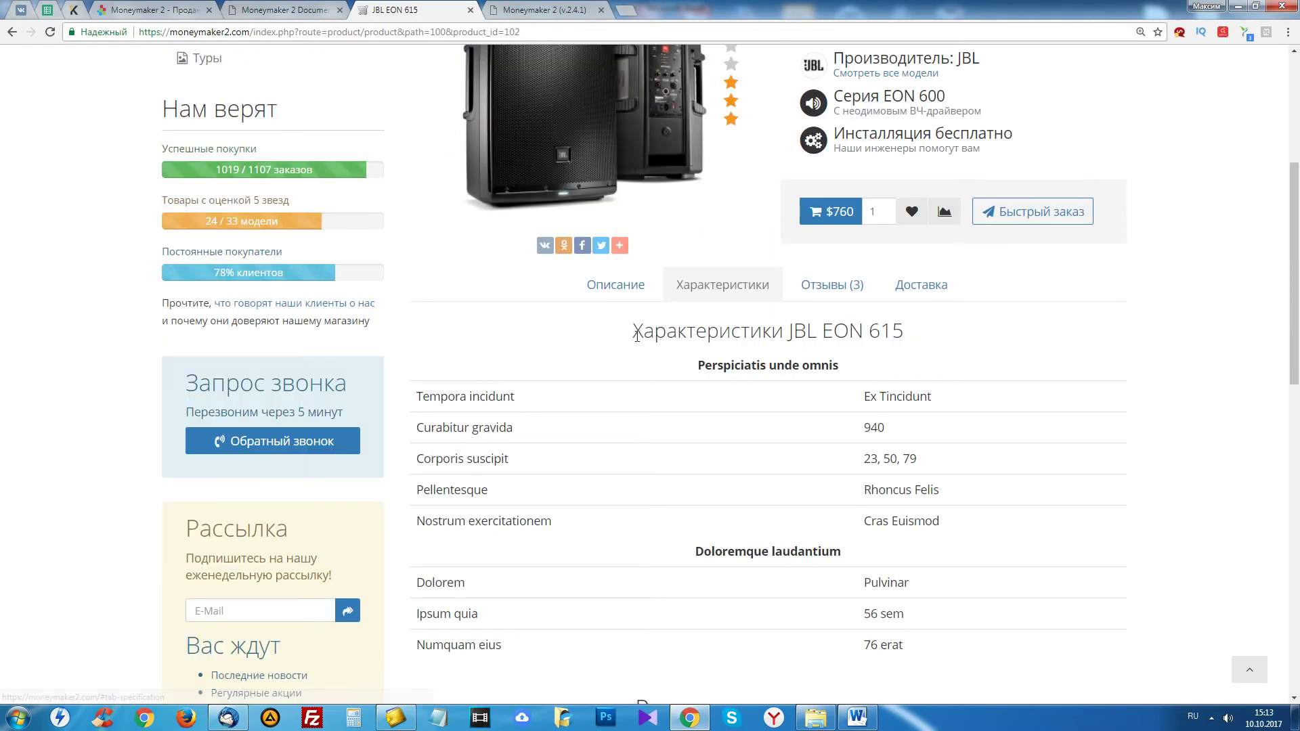
{"action": "left_click_drag", "start_coordinate": [632, 332], "coordinate": [909, 335]}
{"action": "left_click", "coordinate": [780, 335]}
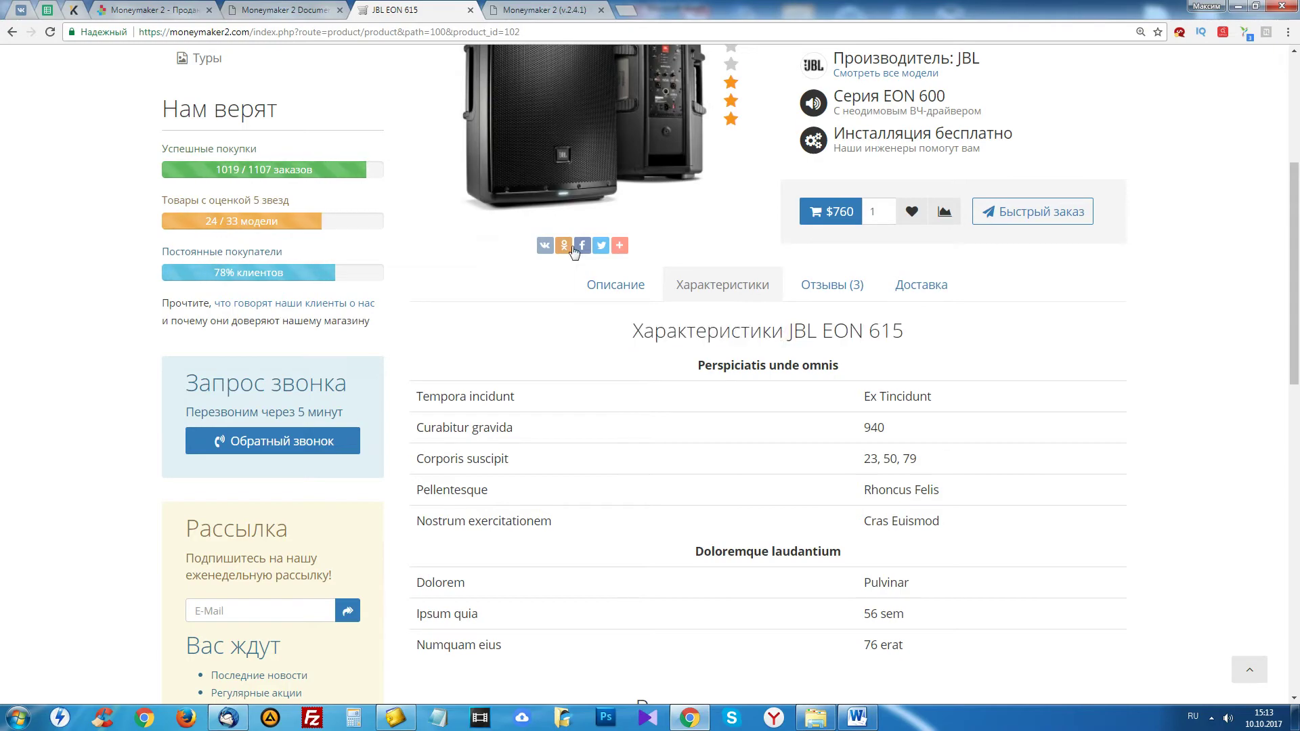
{"action": "left_click", "coordinate": [544, 8]}
{"action": "left_click", "coordinate": [341, 216]}
{"action": "scroll", "coordinate": [389, 370], "scroll_direction": "down", "scroll_amount": 10}
{"action": "scroll", "coordinate": [402, 370], "scroll_direction": "down", "scroll_amount": 10}
{"action": "scroll", "coordinate": [400, 373], "scroll_direction": "up", "scroll_amount": 15}
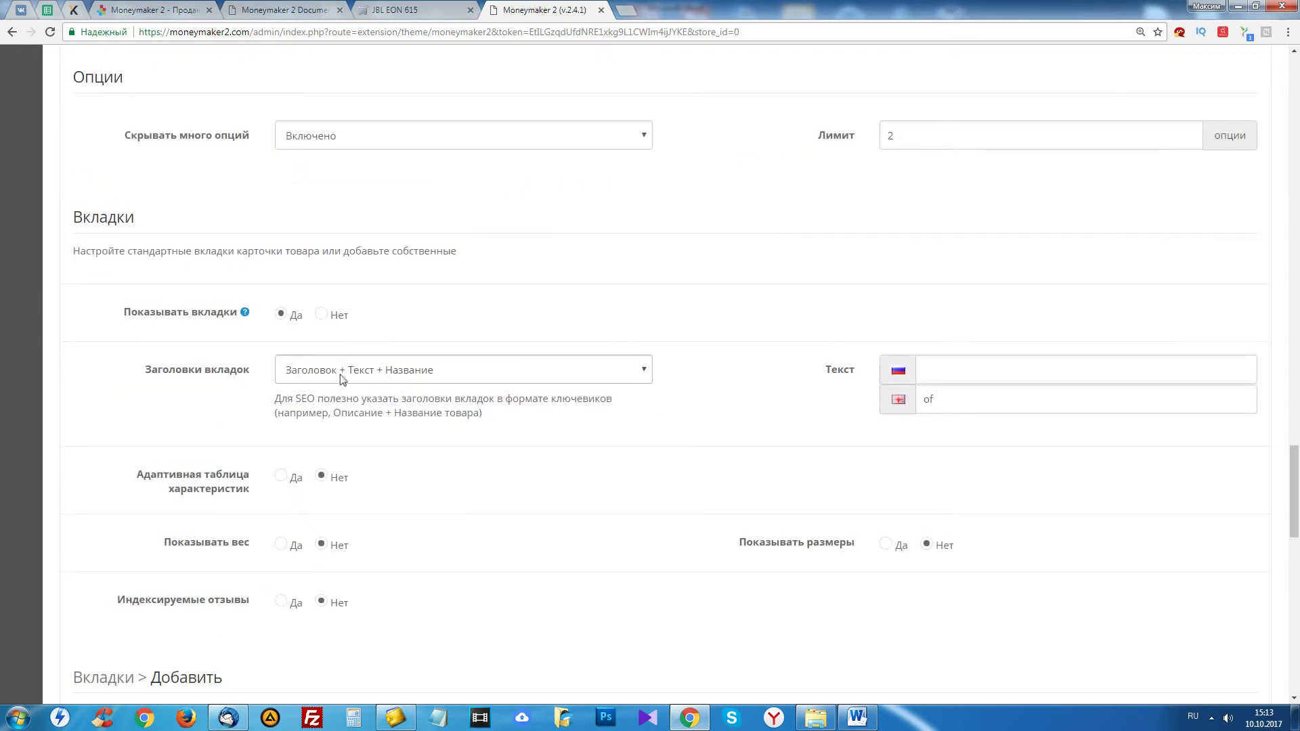
{"action": "left_click", "coordinate": [341, 379]}
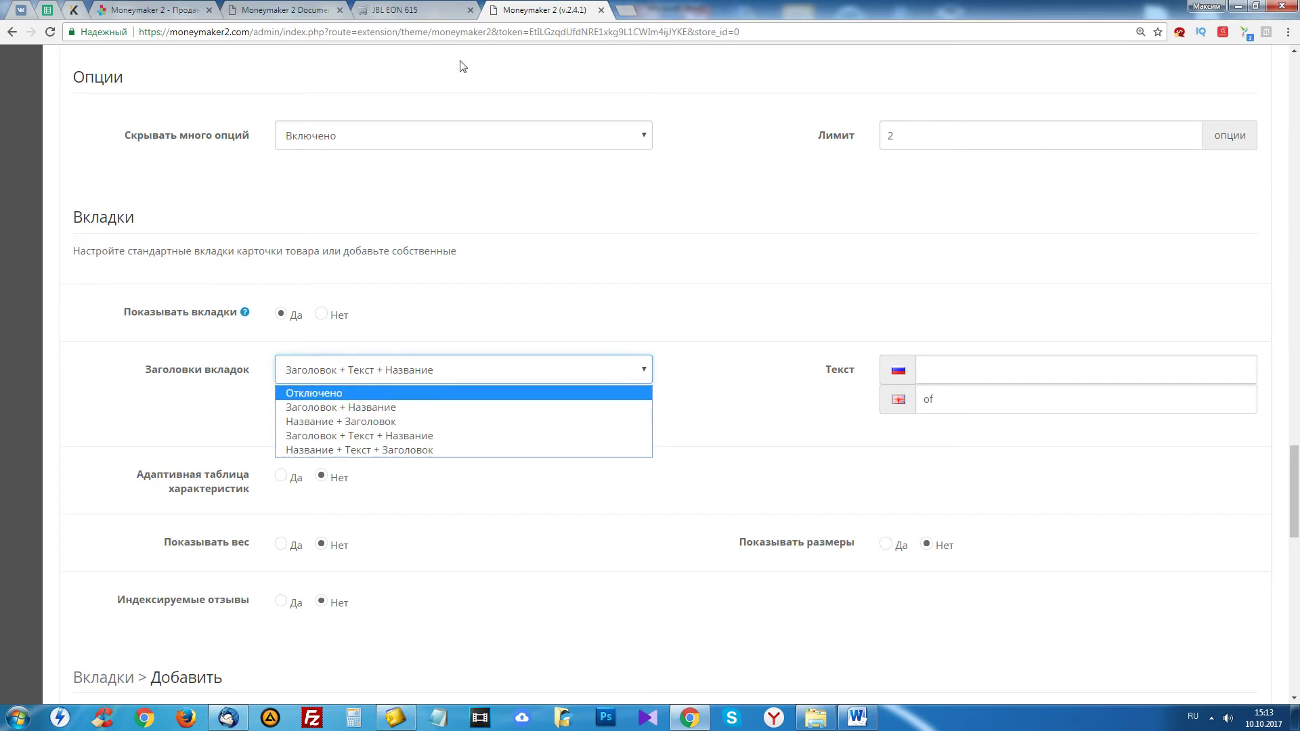
{"action": "left_click", "coordinate": [427, 10]}
{"action": "left_click_drag", "start_coordinate": [632, 332], "coordinate": [775, 332]}
- Review the footer's block visibility and color settings under Низ страницы in the theme settings
{"action": "key", "text": "ctrl+Tab"}
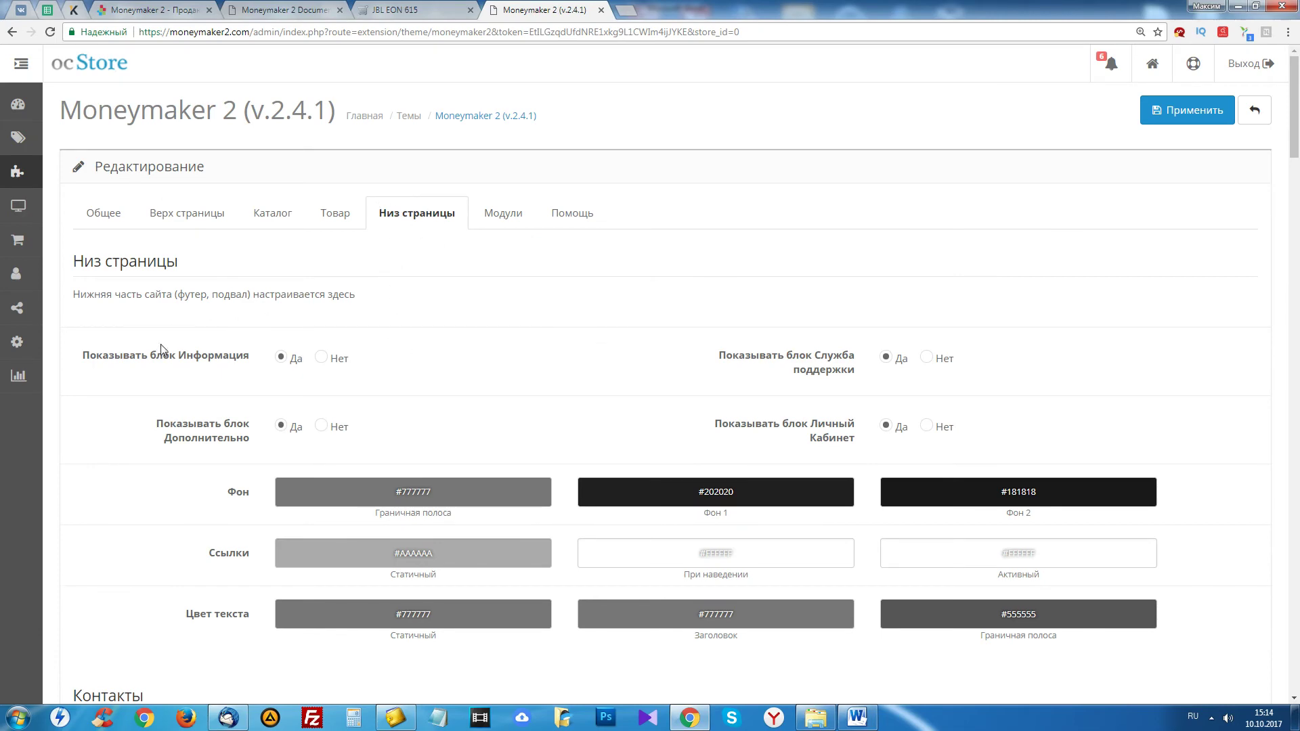
{"action": "scroll", "coordinate": [163, 350], "scroll_direction": "down", "scroll_amount": 2}
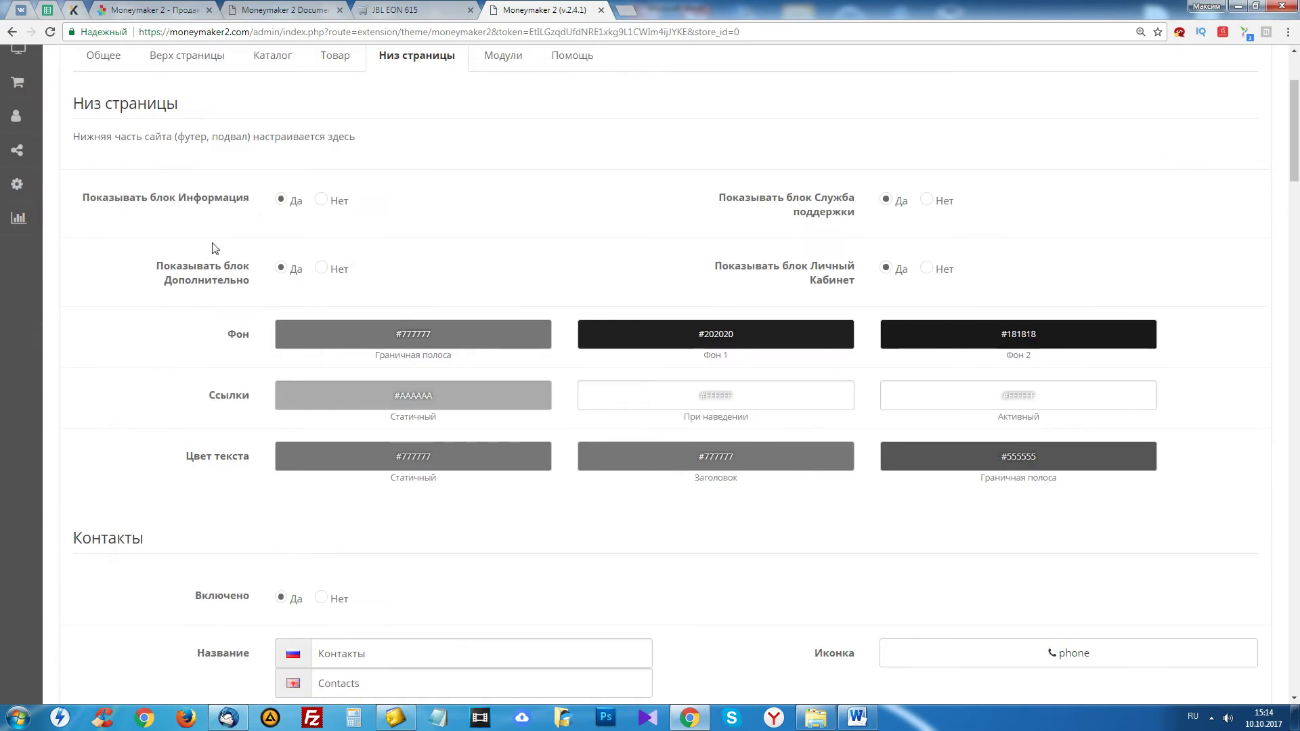
{"action": "scroll", "coordinate": [359, 345], "scroll_direction": "up", "scroll_amount": 2}
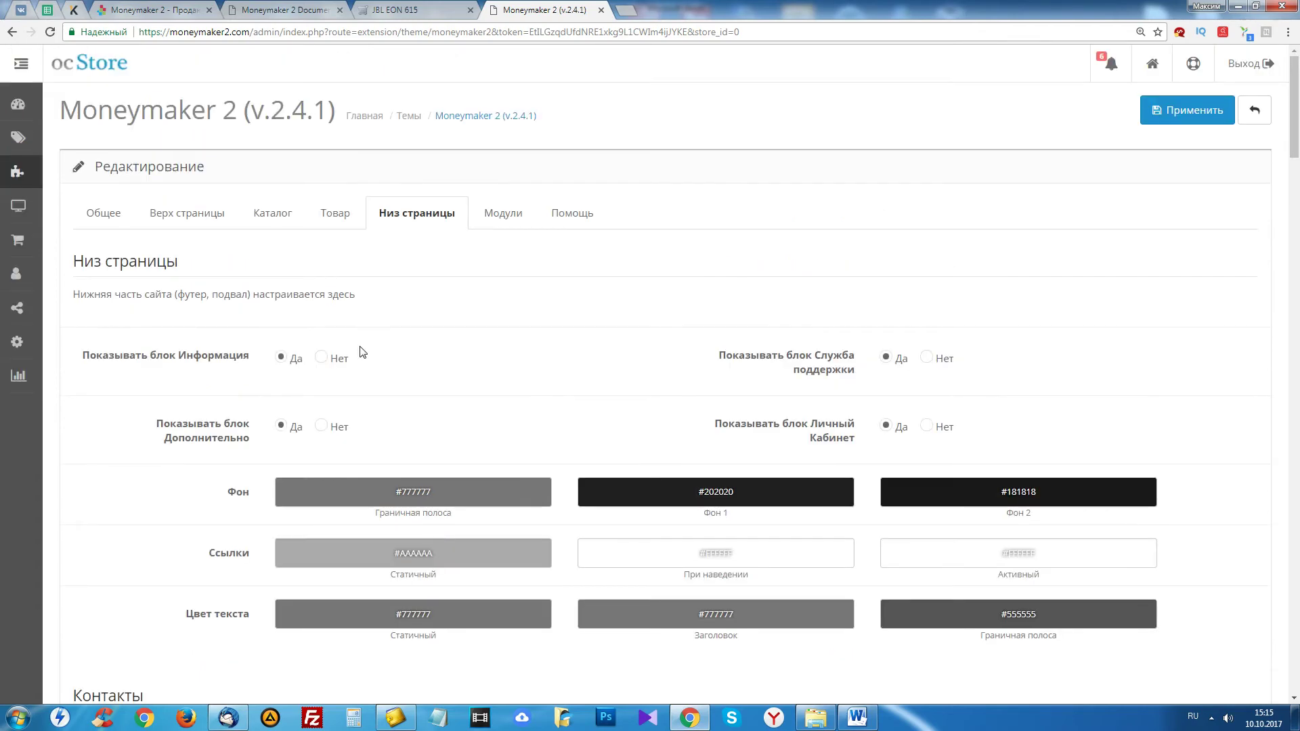
- Compare the footer's block visibility and color settings with the footer blocks on the demo's JBL EON 615 page
{"action": "scroll", "coordinate": [413, 416], "scroll_direction": "down", "scroll_amount": 2}
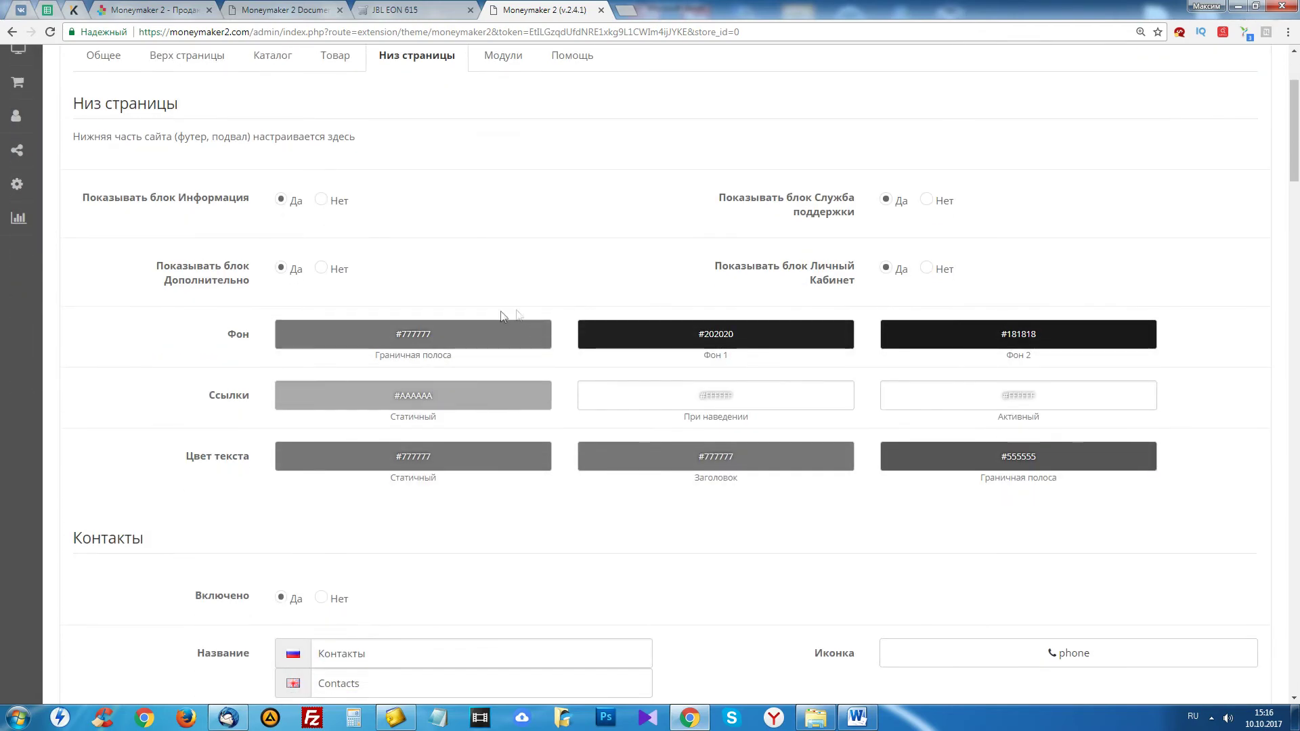
{"action": "left_click", "coordinate": [416, 9]}
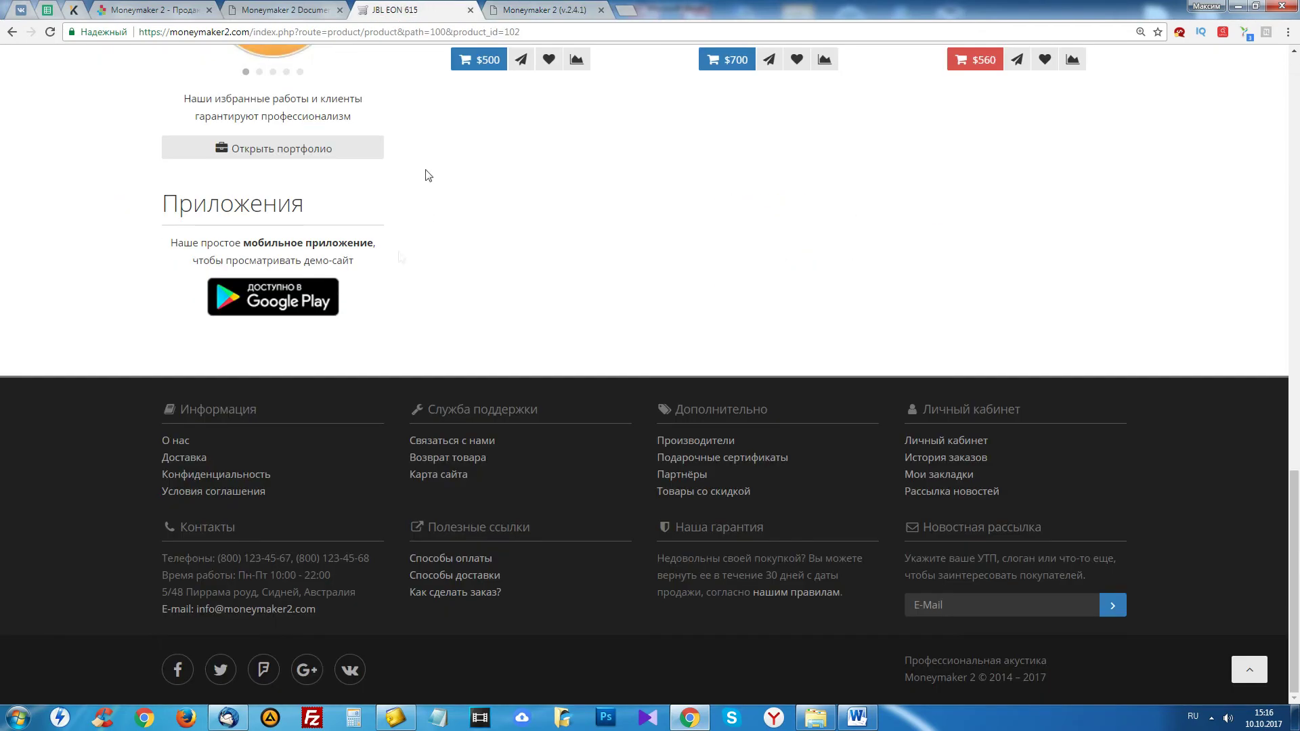
{"action": "left_click", "coordinate": [555, 9]}
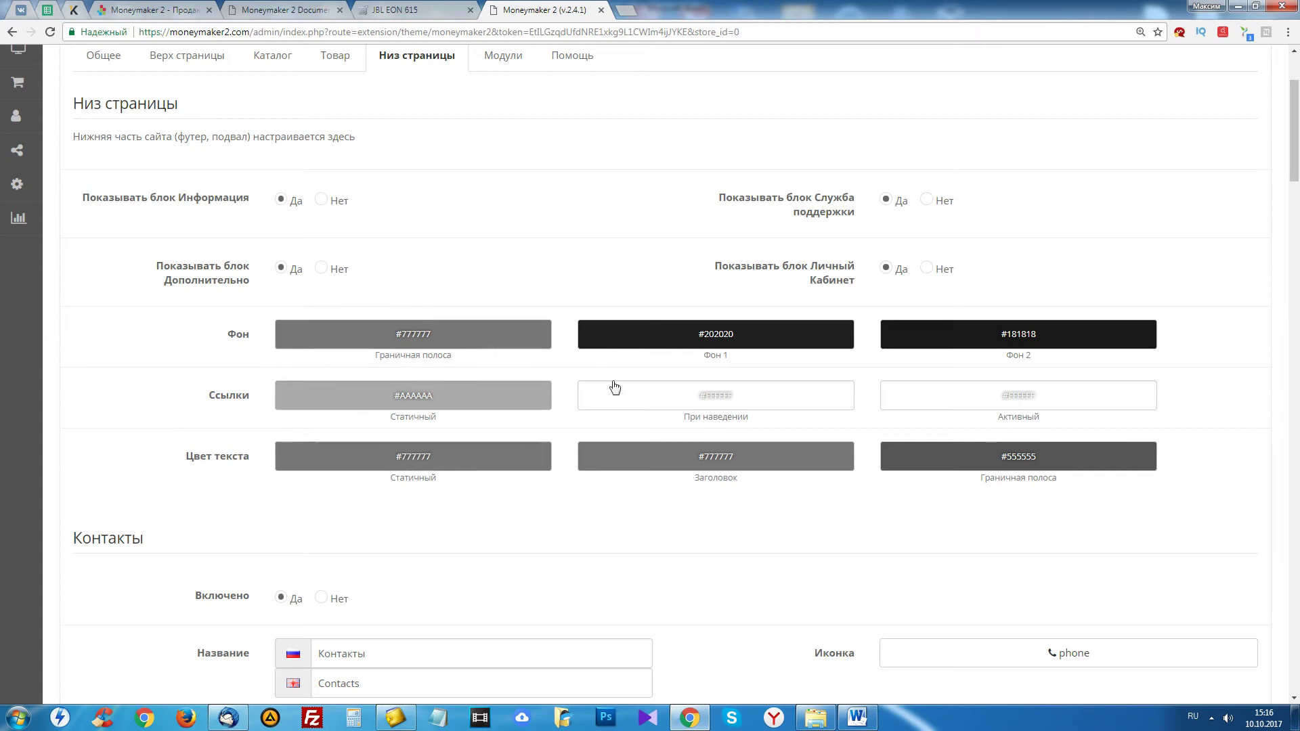
{"action": "left_click", "coordinate": [413, 13]}
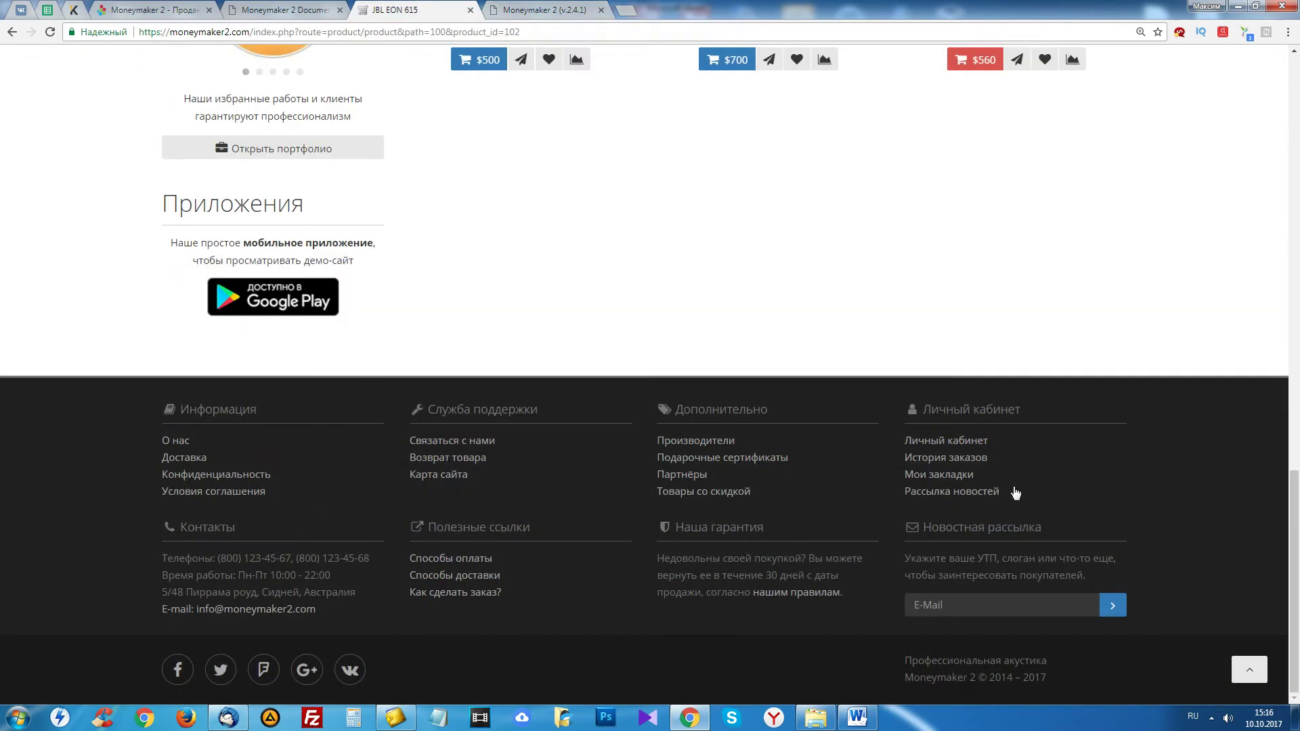
{"action": "left_click", "coordinate": [542, 11]}
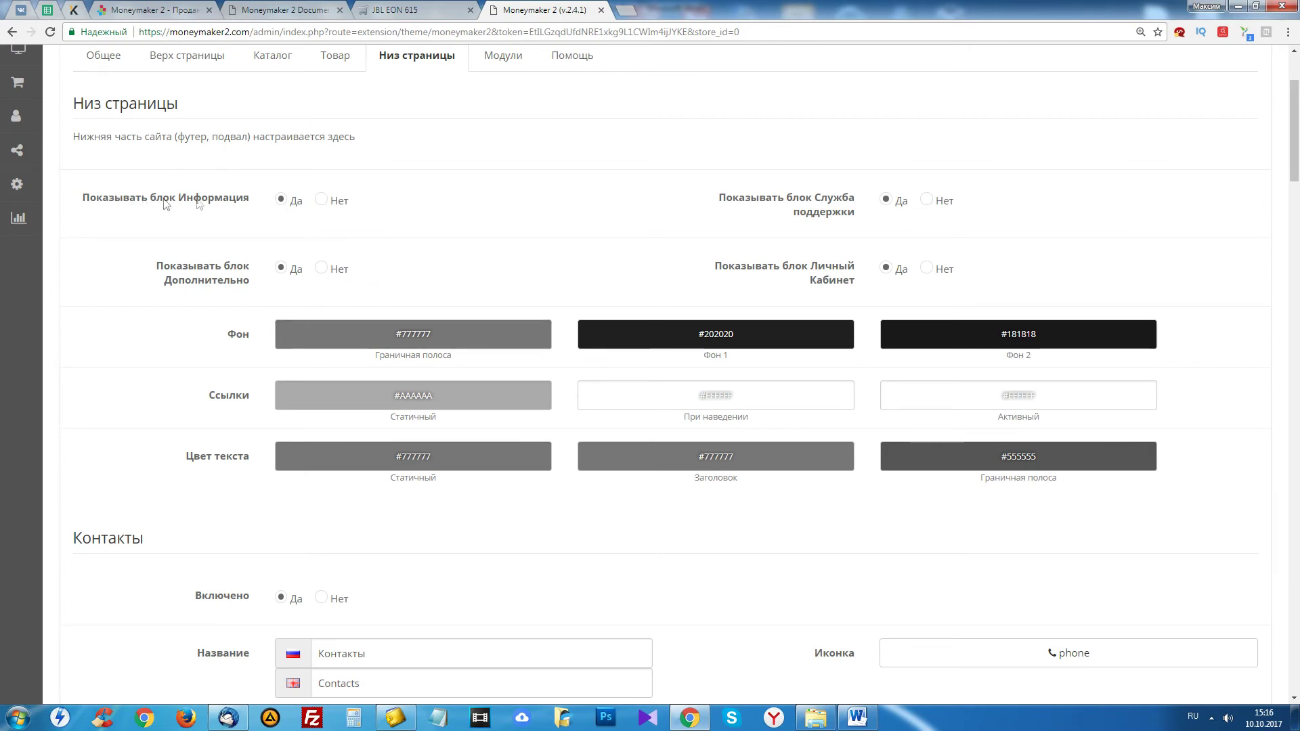
{"action": "left_click", "coordinate": [395, 7]}
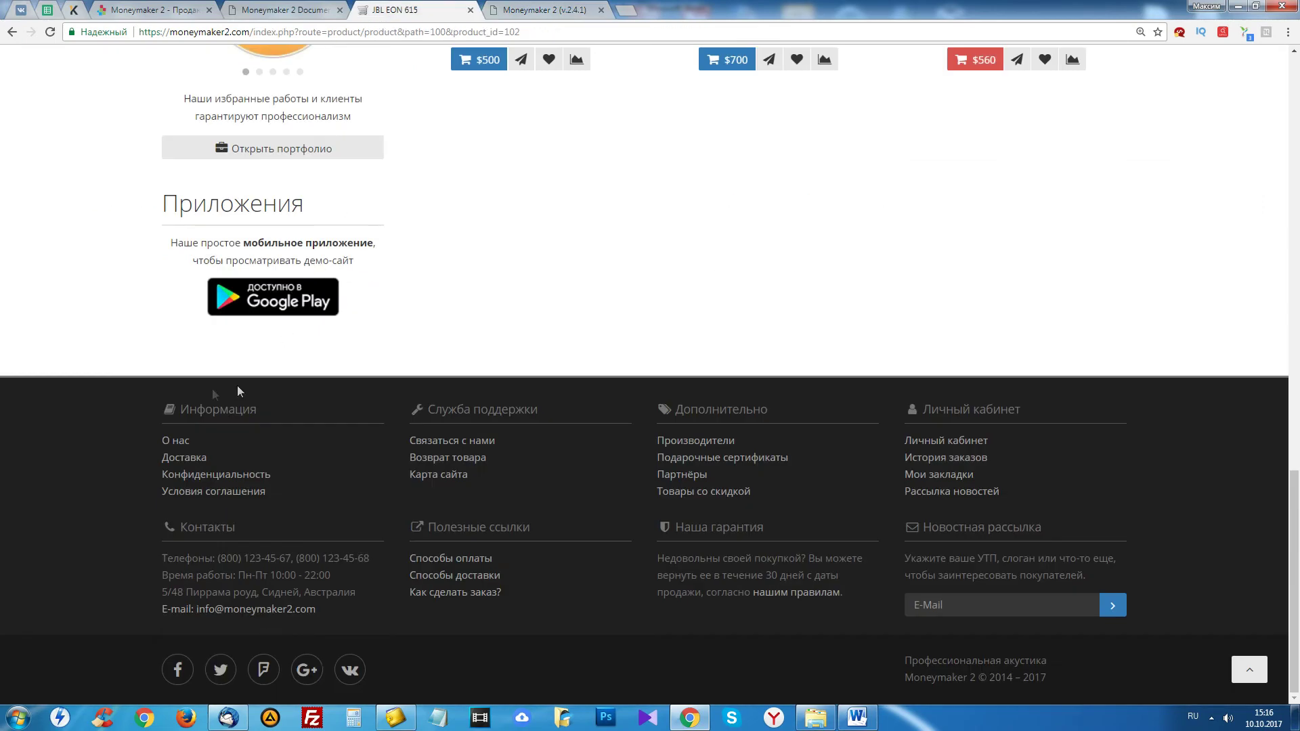
{"action": "left_click", "coordinate": [521, 8]}
{"action": "left_click", "coordinate": [400, 10]}
{"action": "left_click", "coordinate": [555, 7]}
- Compare the Контакты block's title and icon settings with the Контакты block in the demo page's footer
{"action": "scroll", "coordinate": [470, 389], "scroll_direction": "down", "scroll_amount": 3}
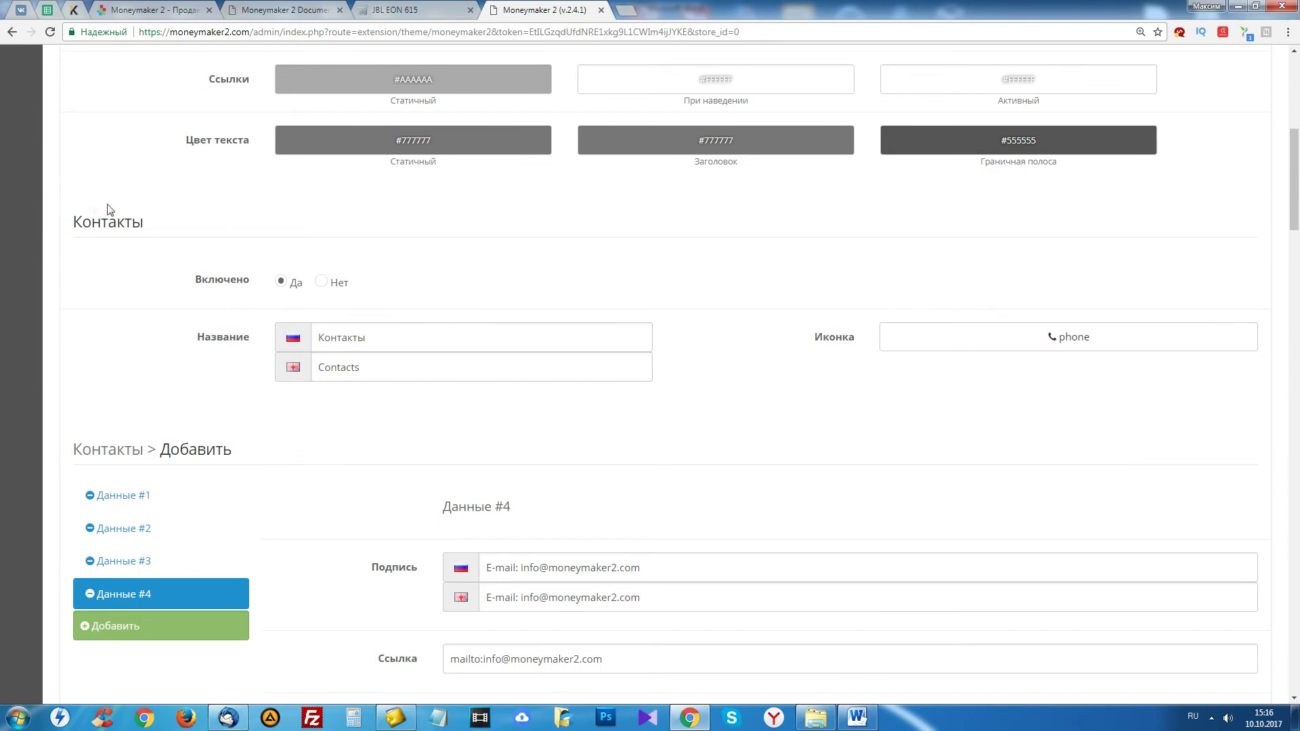
{"action": "double_click", "coordinate": [120, 224]}
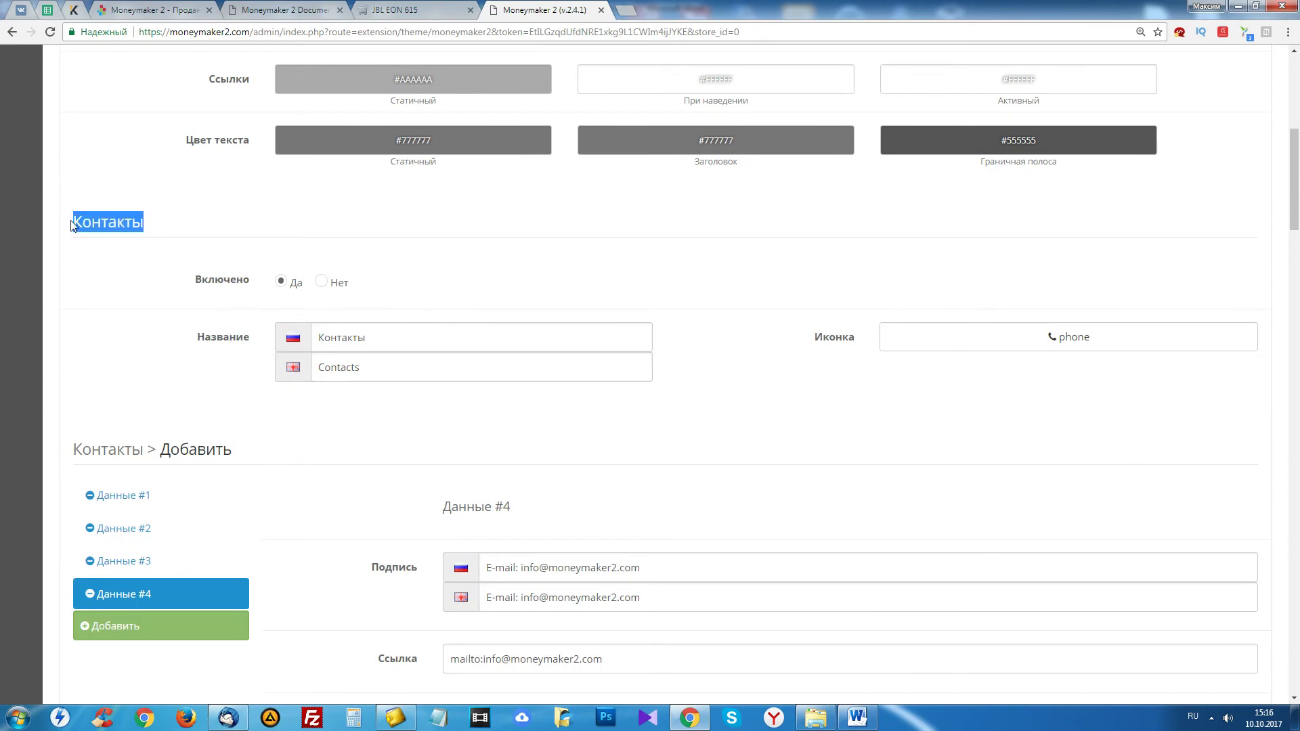
{"action": "left_click", "coordinate": [419, 8]}
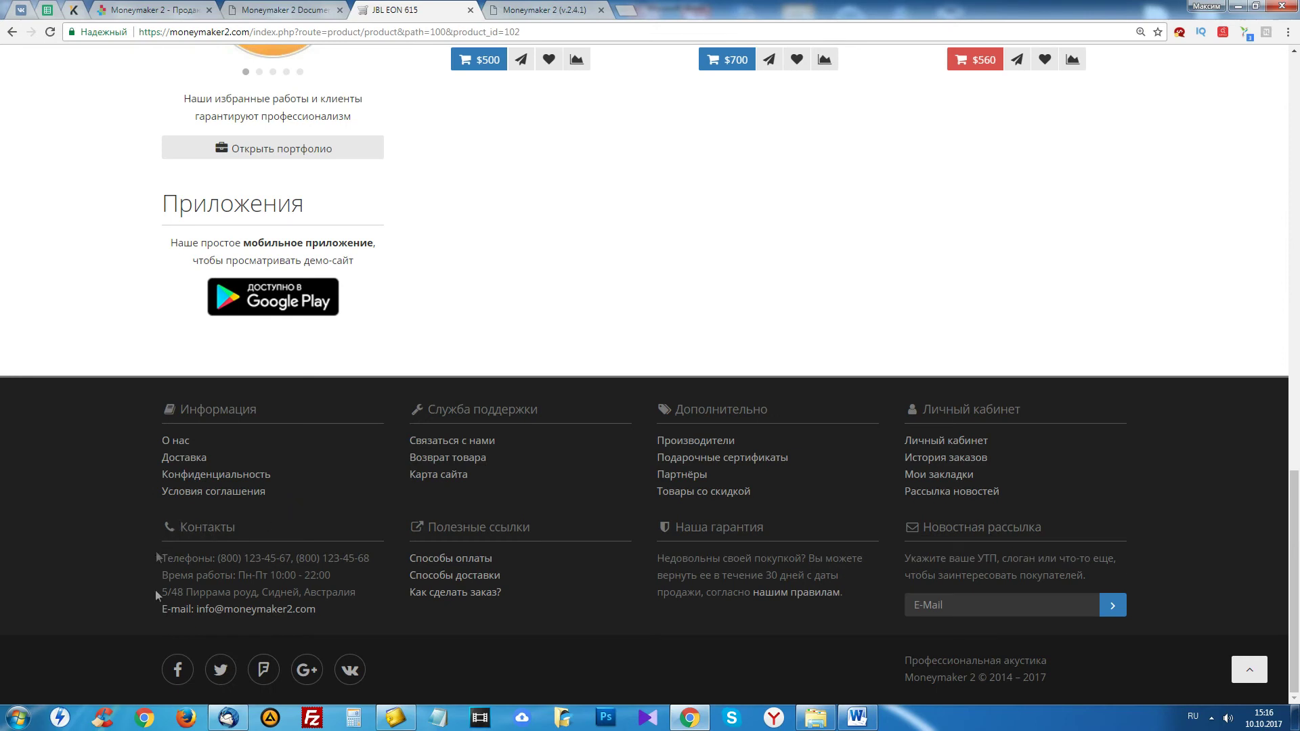
{"action": "left_click", "coordinate": [535, 11]}
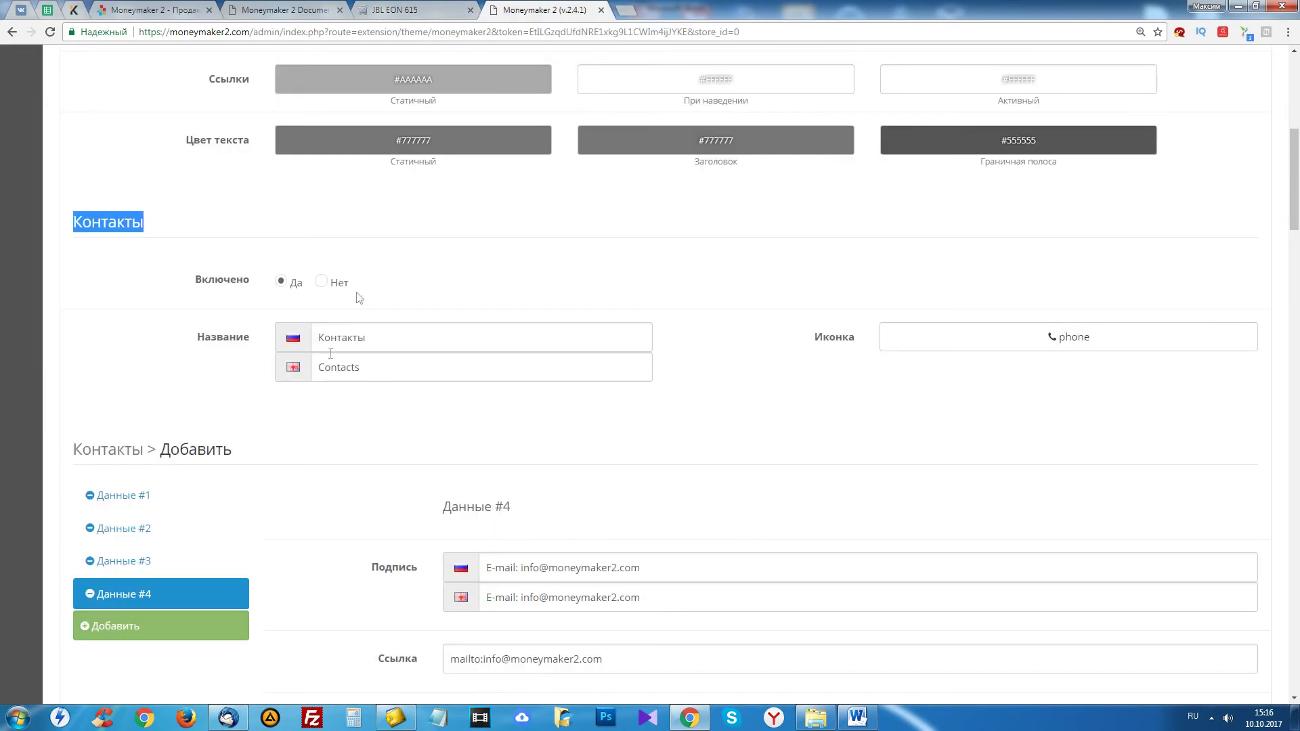
{"action": "left_click", "coordinate": [348, 351]}
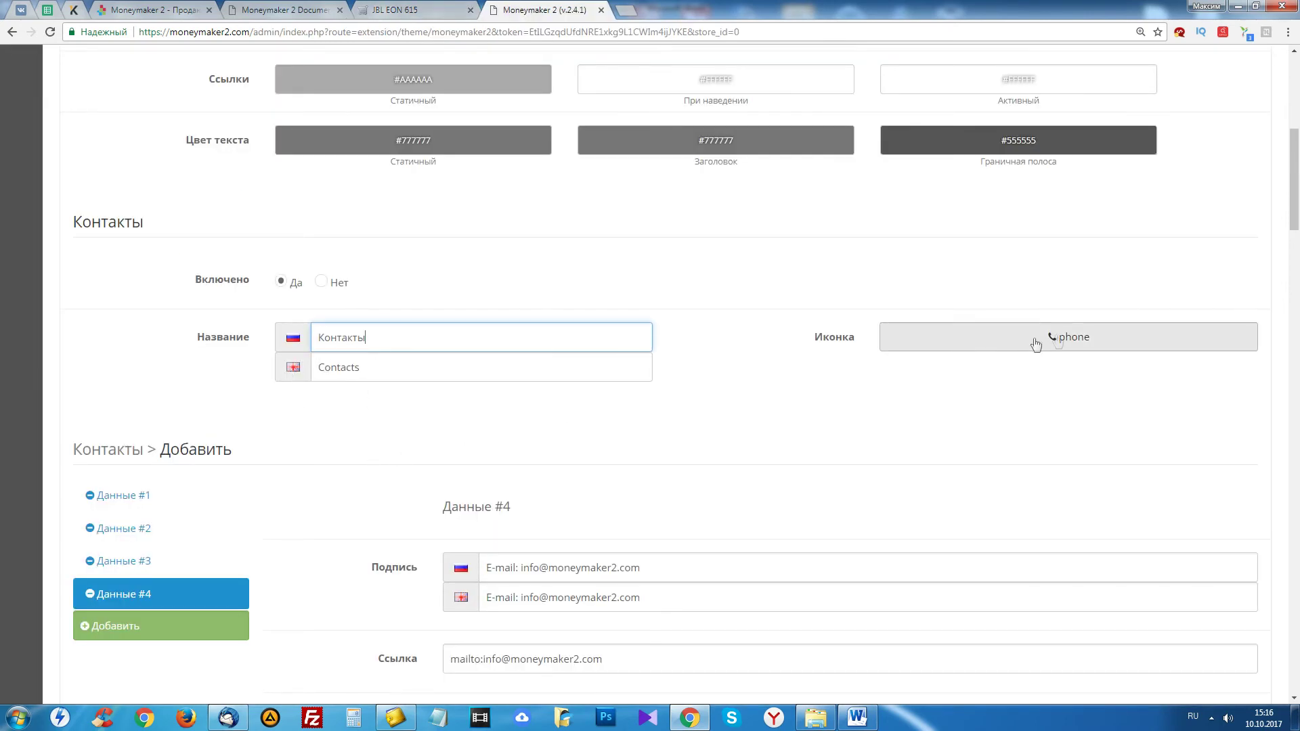
- Review entries Данные #1 through Данные #4 of the Контакты block and compare them with the demo footer's contact lines
{"action": "scroll", "coordinate": [238, 398], "scroll_direction": "down", "scroll_amount": 2}
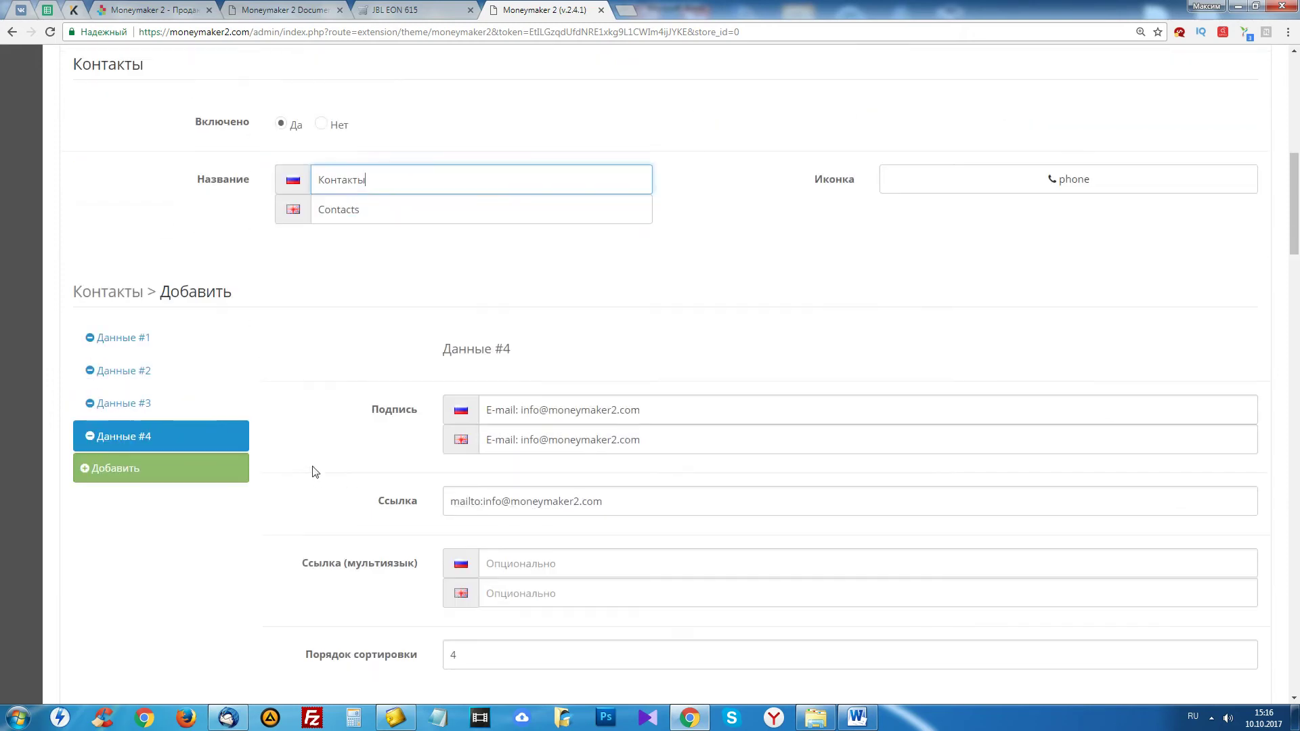
{"action": "left_click", "coordinate": [132, 345]}
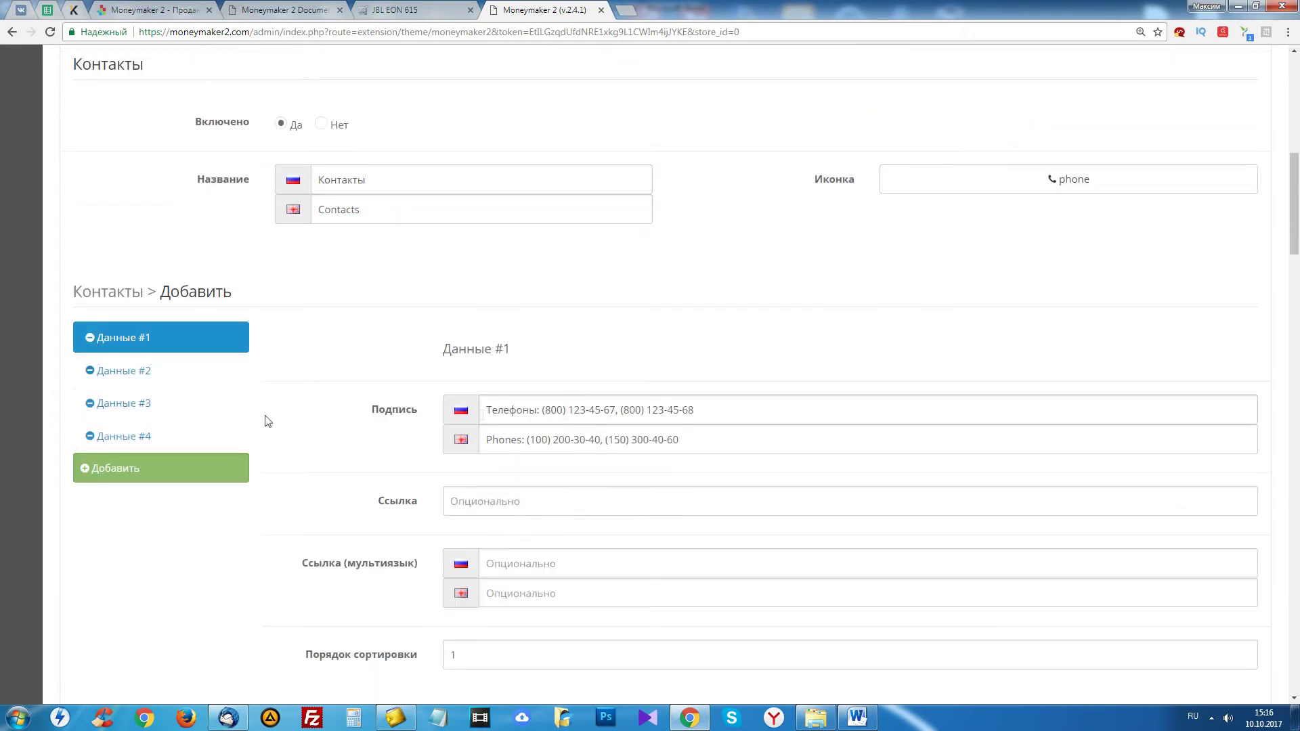
{"action": "left_click", "coordinate": [122, 377]}
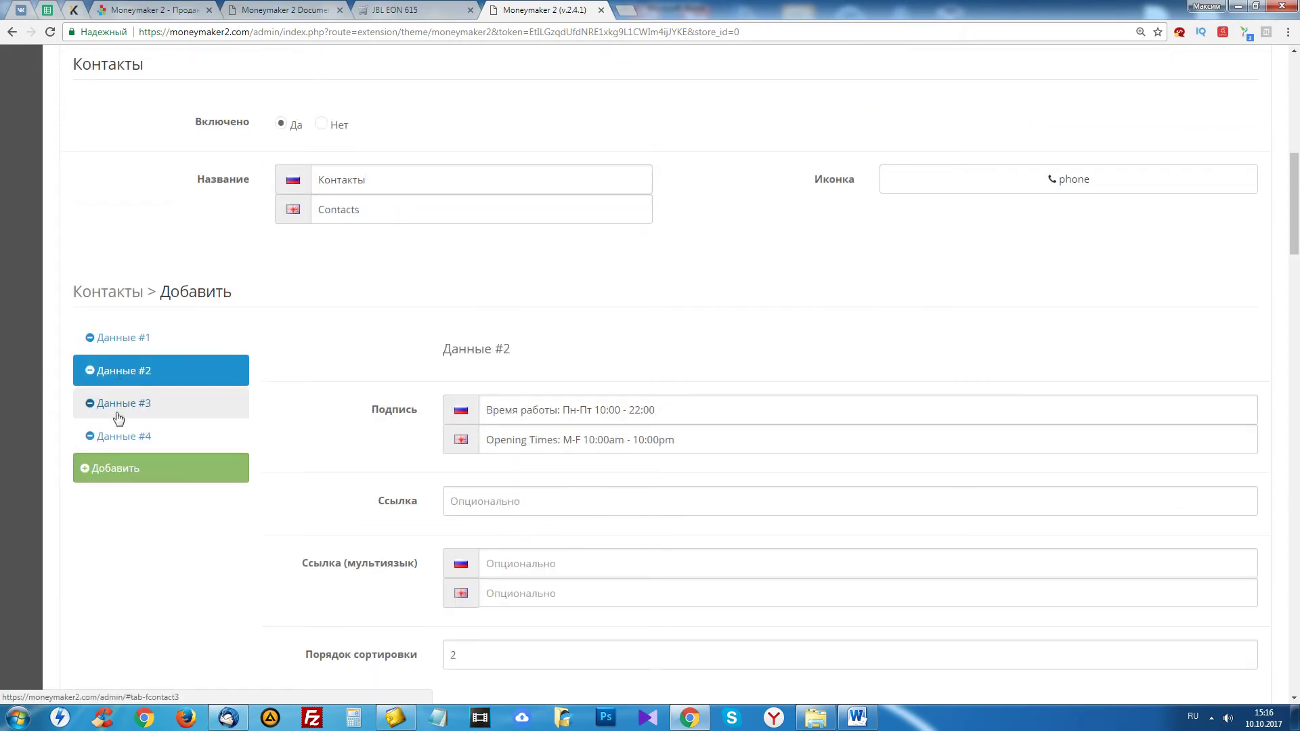
{"action": "left_click", "coordinate": [122, 409]}
{"action": "left_click", "coordinate": [124, 438]}
{"action": "left_click", "coordinate": [383, 9]}
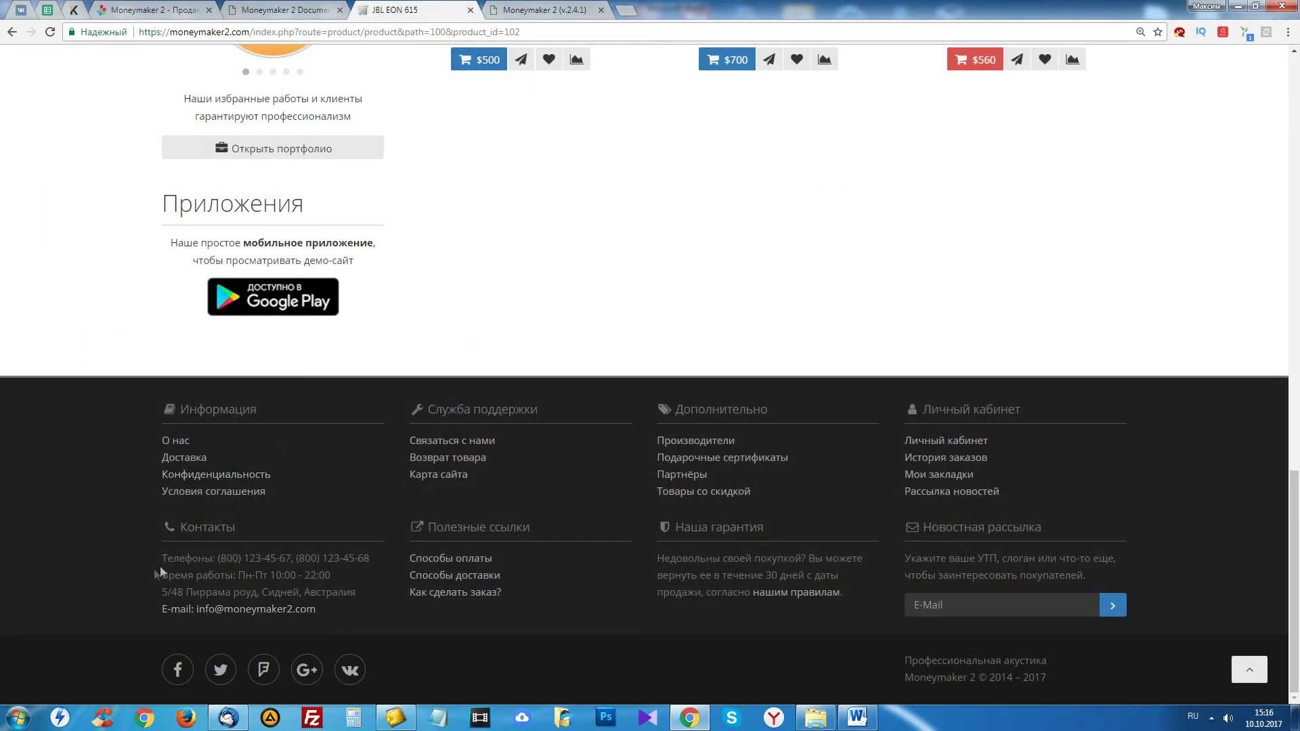
{"action": "left_click", "coordinate": [542, 10]}
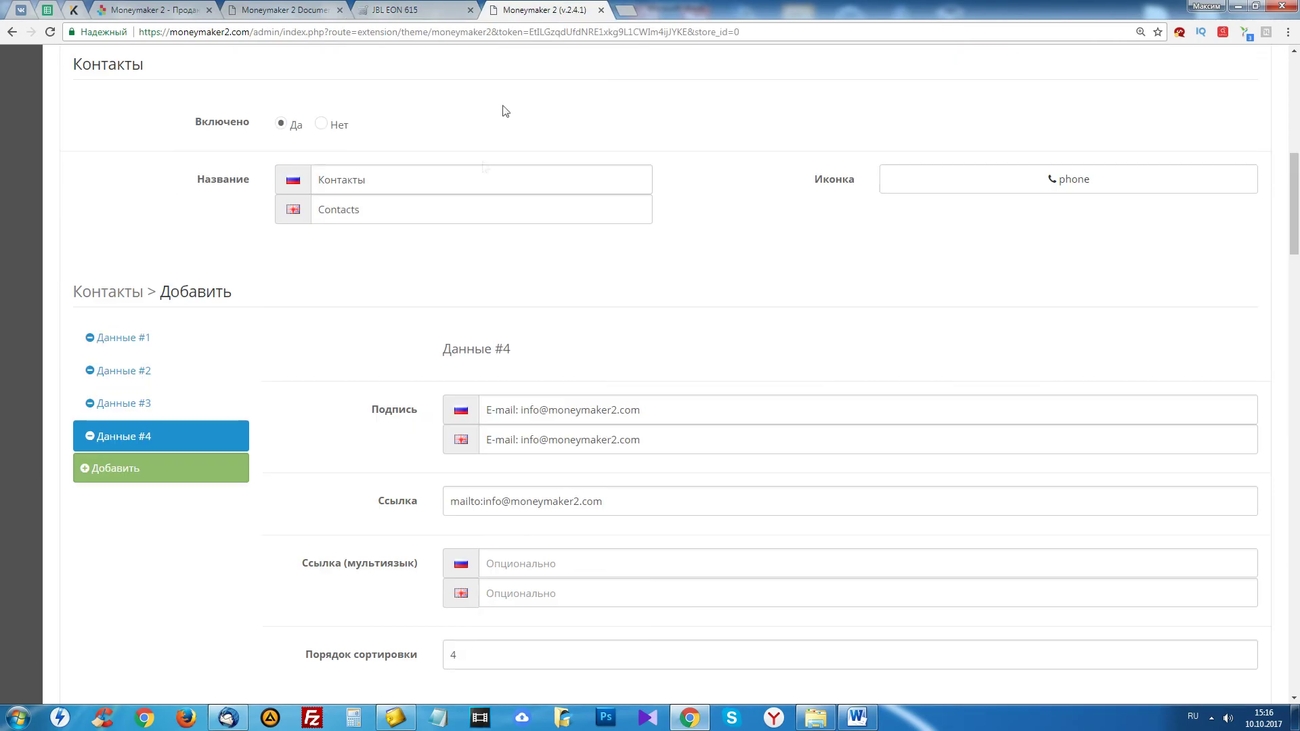
- Compare the Ссылки block's title and icon settings with the Полезные ссылки block in the demo footer
{"action": "scroll", "coordinate": [363, 415], "scroll_direction": "down", "scroll_amount": 5}
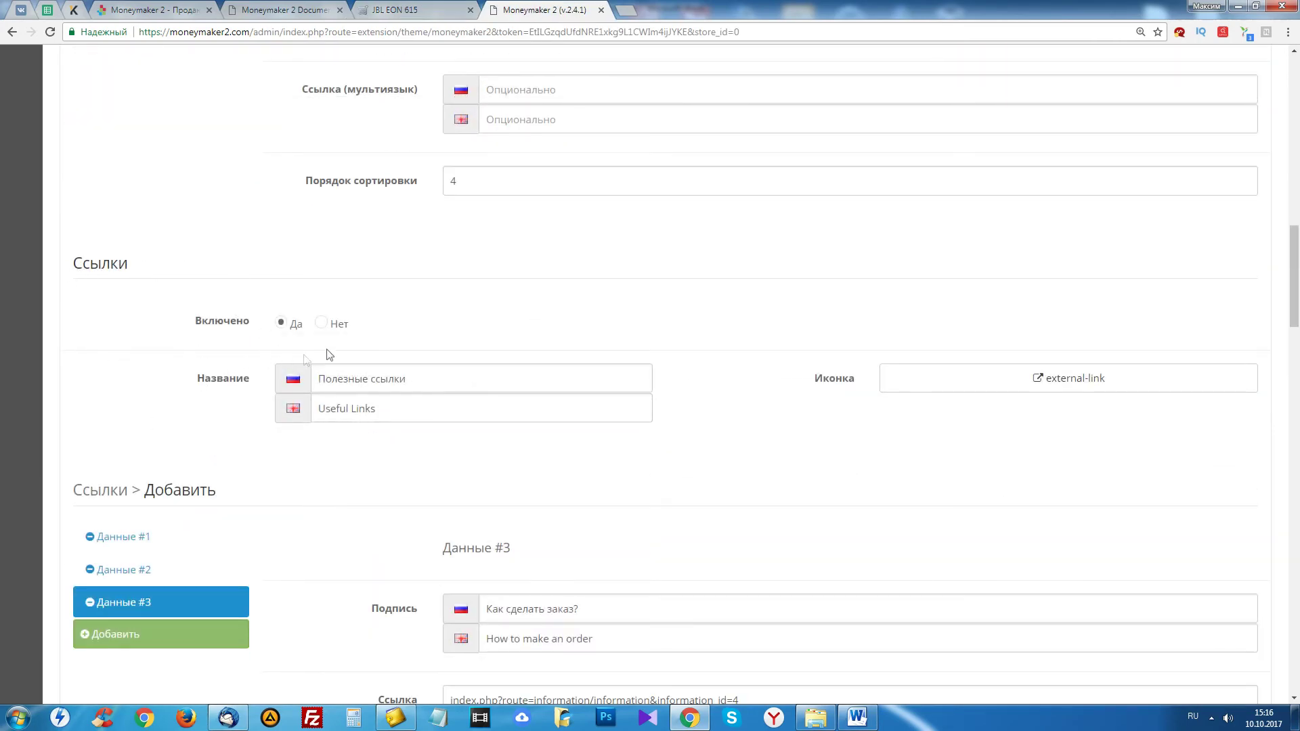
{"action": "left_click", "coordinate": [433, 6]}
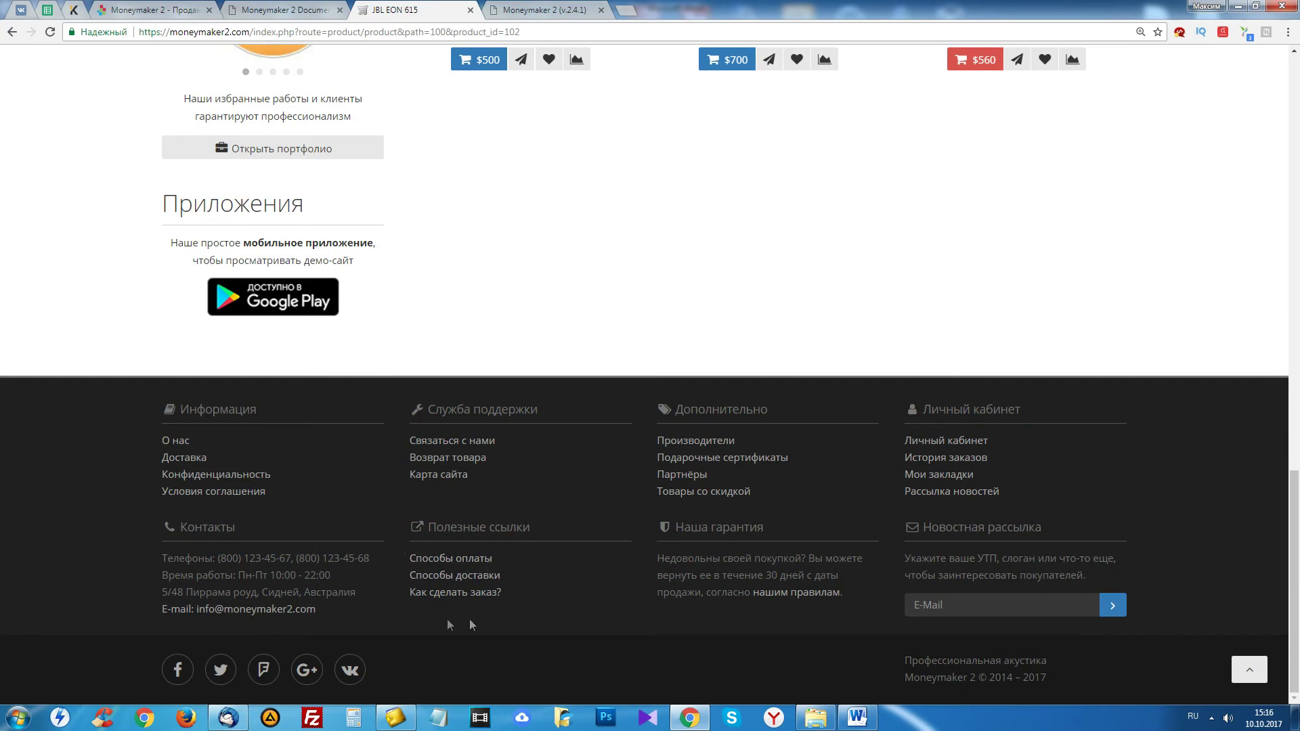
{"action": "left_click", "coordinate": [535, 5]}
{"action": "scroll", "coordinate": [364, 435], "scroll_direction": "down", "scroll_amount": 2}
{"action": "scroll", "coordinate": [364, 437], "scroll_direction": "down", "scroll_amount": 2}
{"action": "scroll", "coordinate": [314, 374], "scroll_direction": "up", "scroll_amount": 2}
{"action": "left_click_drag", "start_coordinate": [450, 220], "coordinate": [271, 218]}
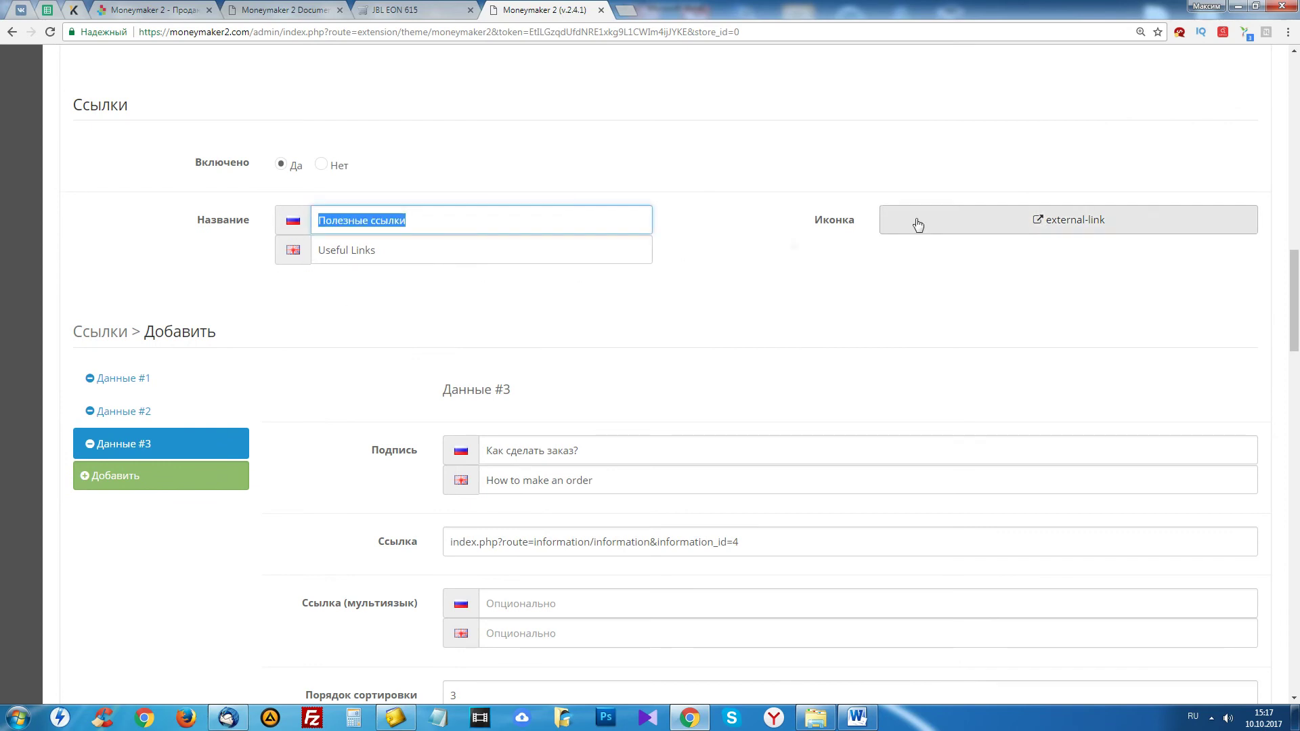
- Examine the captions and addresses of the Ссылки block's Данные #1 to #3 and compare them with the demo footer's links
{"action": "left_click", "coordinate": [88, 380]}
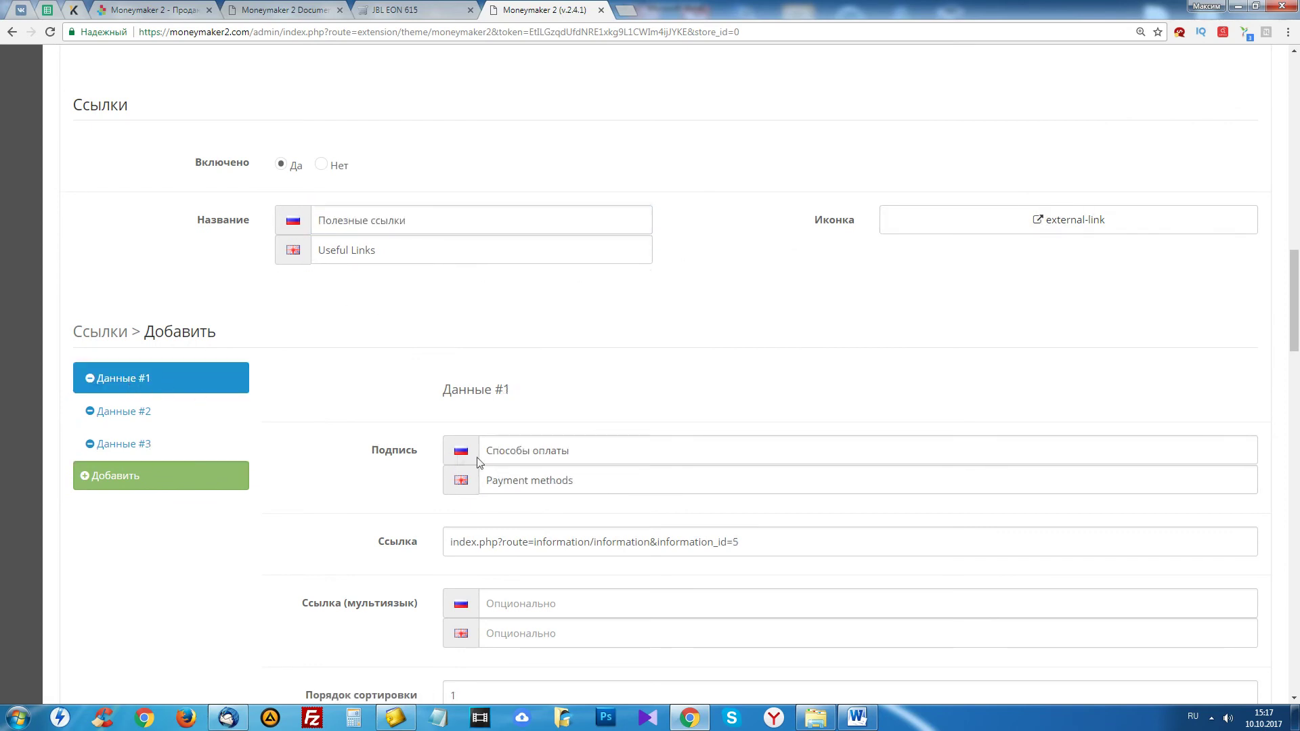
{"action": "left_click_drag", "start_coordinate": [613, 450], "coordinate": [428, 458]}
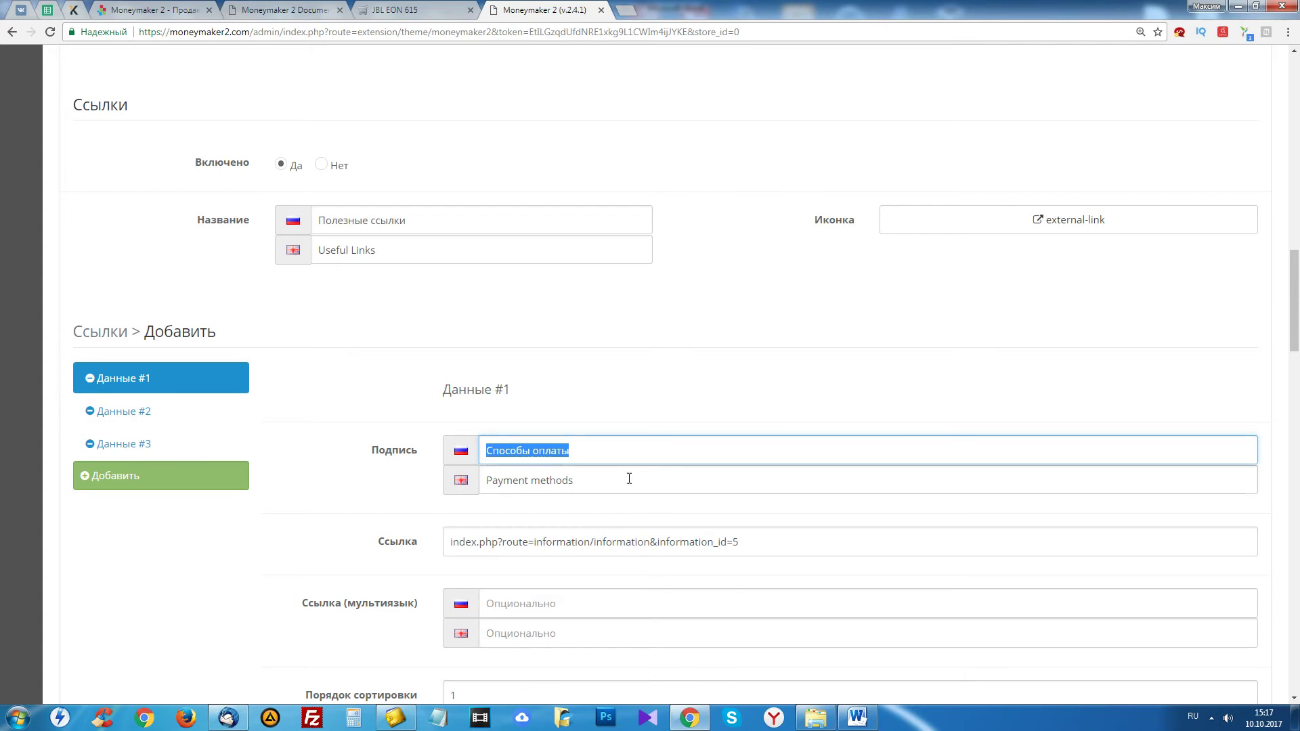
{"action": "triple_click", "coordinate": [607, 458]}
{"action": "left_click_drag", "start_coordinate": [767, 542], "coordinate": [192, 445]}
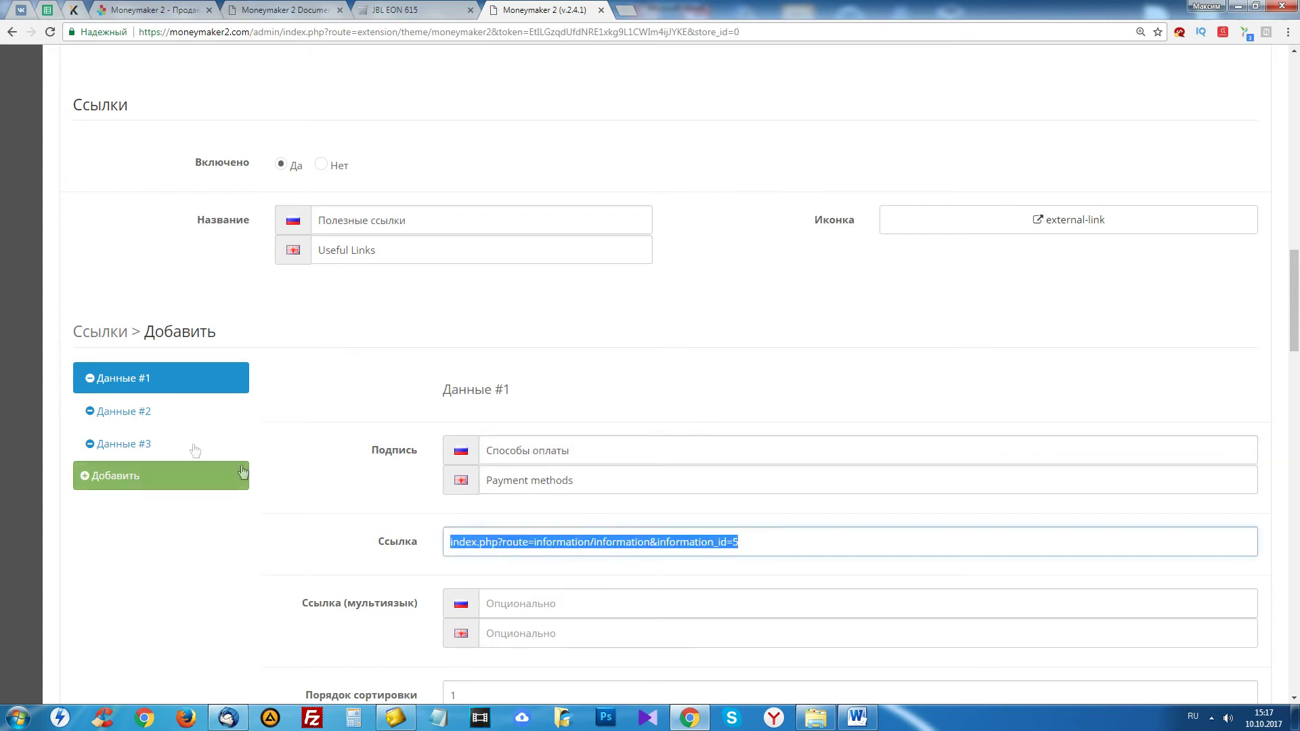
{"action": "left_click", "coordinate": [139, 413]}
{"action": "left_click", "coordinate": [140, 444]}
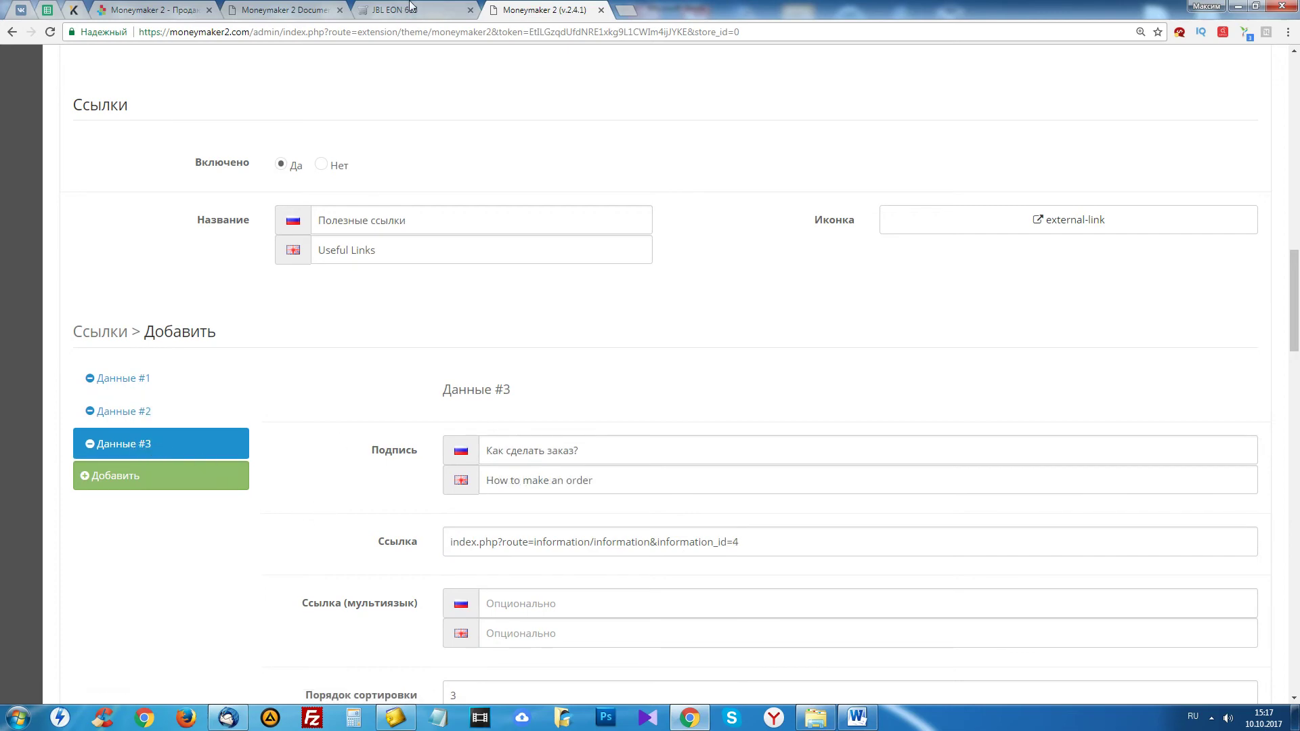
{"action": "left_click", "coordinate": [412, 8]}
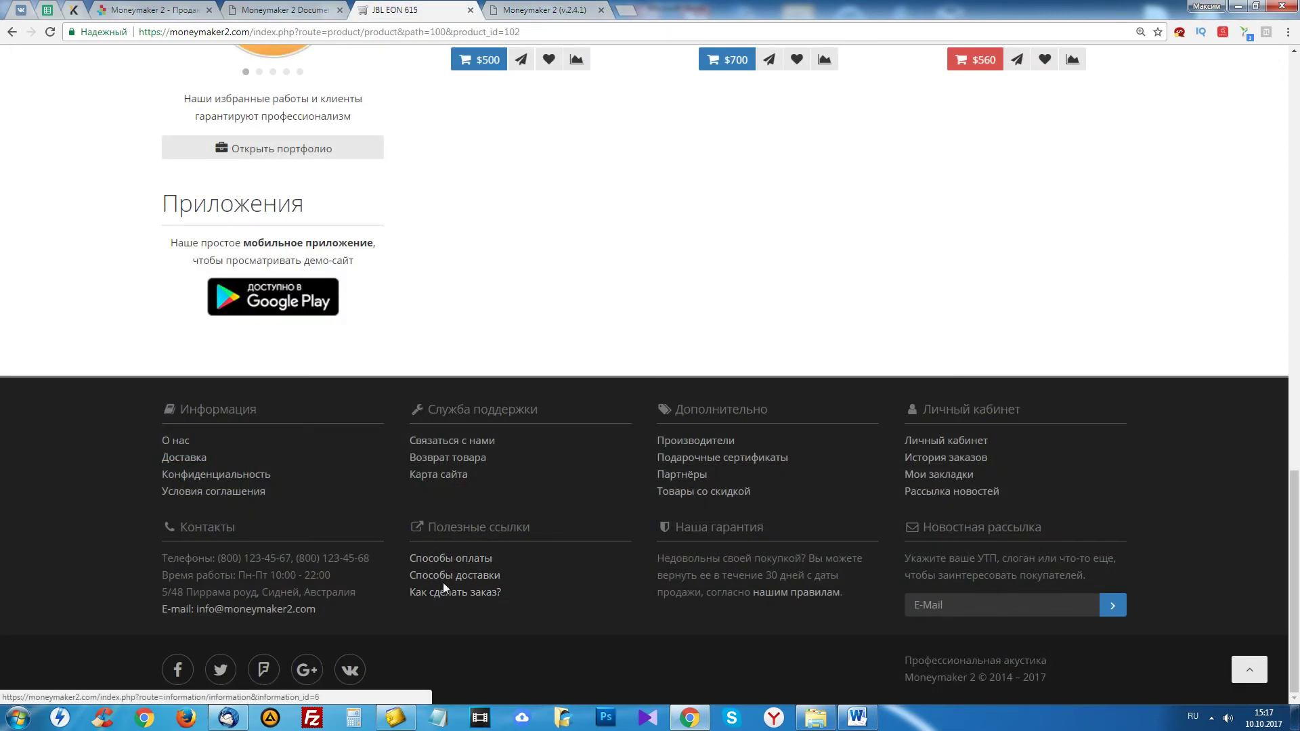
{"action": "left_click", "coordinate": [539, 10]}
- Compare the Текст I block's title Наша гарантия with the matching block in the demo footer
{"action": "scroll", "coordinate": [356, 451], "scroll_direction": "down", "scroll_amount": 7}
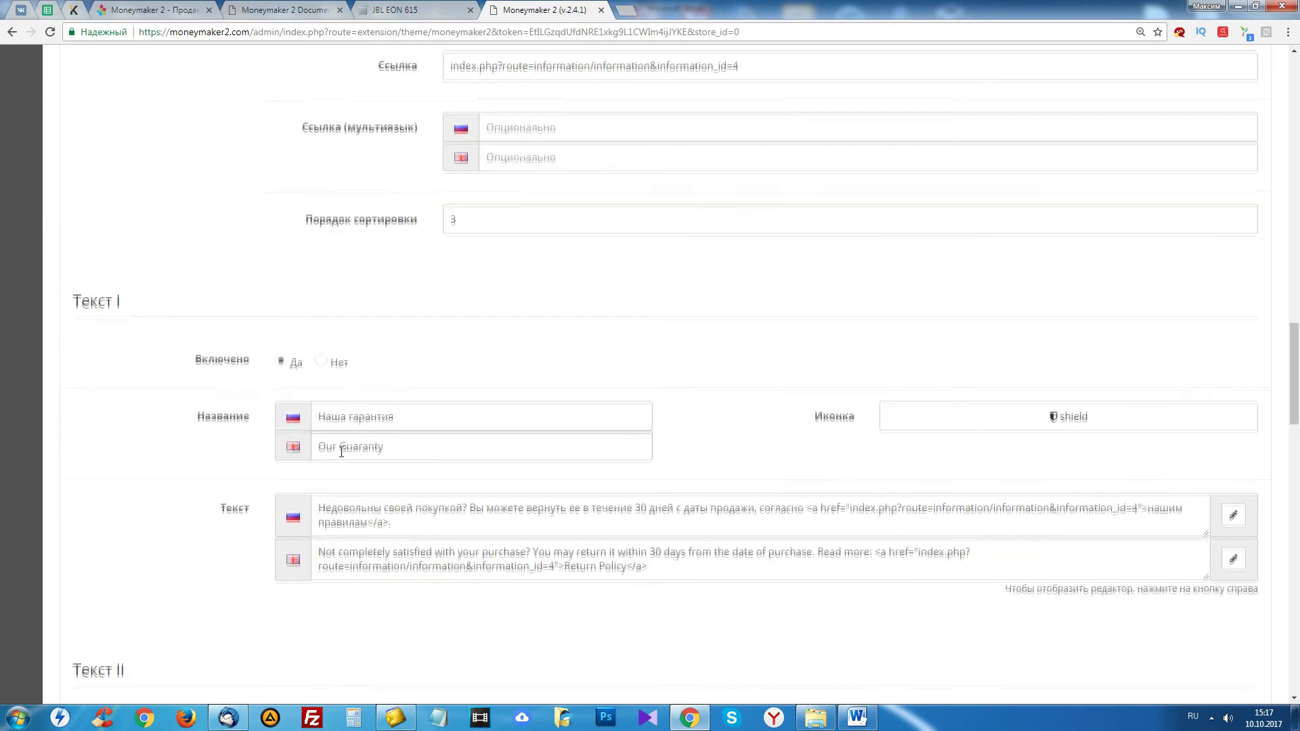
{"action": "scroll", "coordinate": [345, 450], "scroll_direction": "down", "scroll_amount": 2}
{"action": "left_click", "coordinate": [378, 261]}
{"action": "key", "text": "ctrl+a"}
{"action": "key", "text": "ctrl+shift+Tab"}
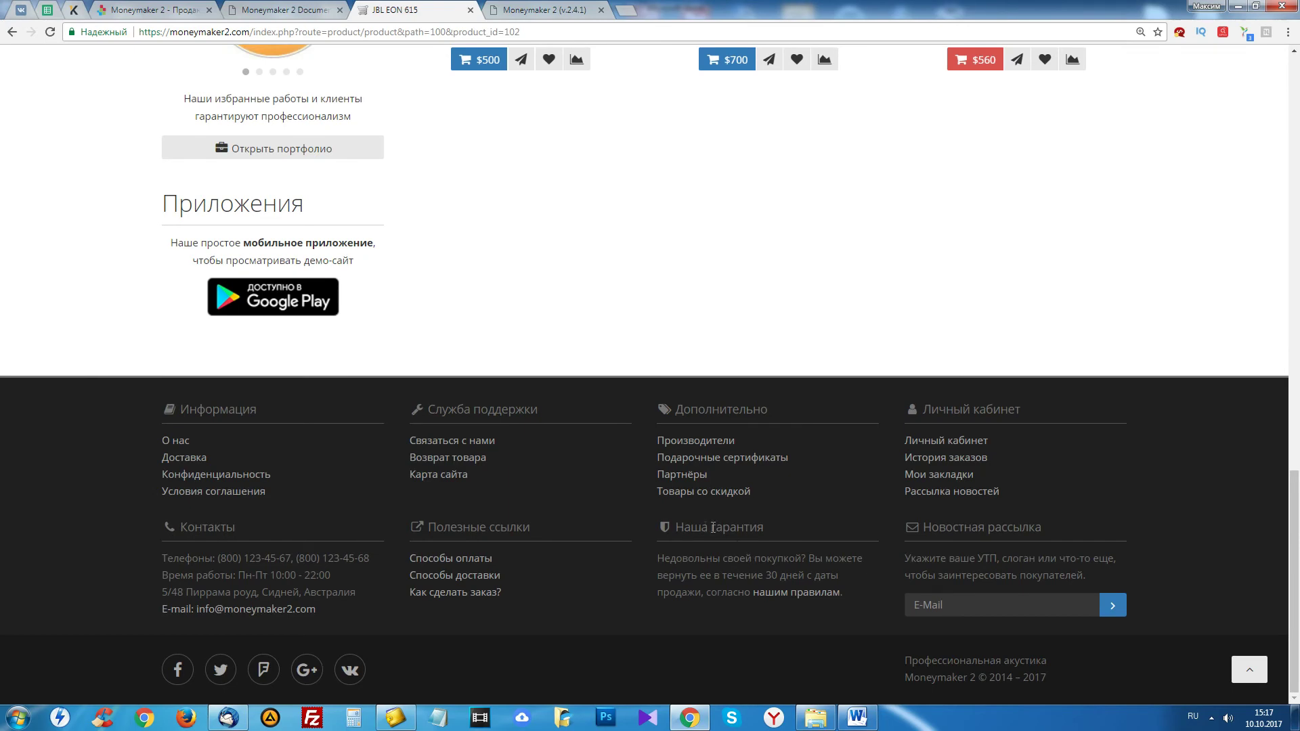
- Return to the theme settings and open the visual editor for the Russian text of the Текст I block
{"action": "left_click", "coordinate": [538, 9]}
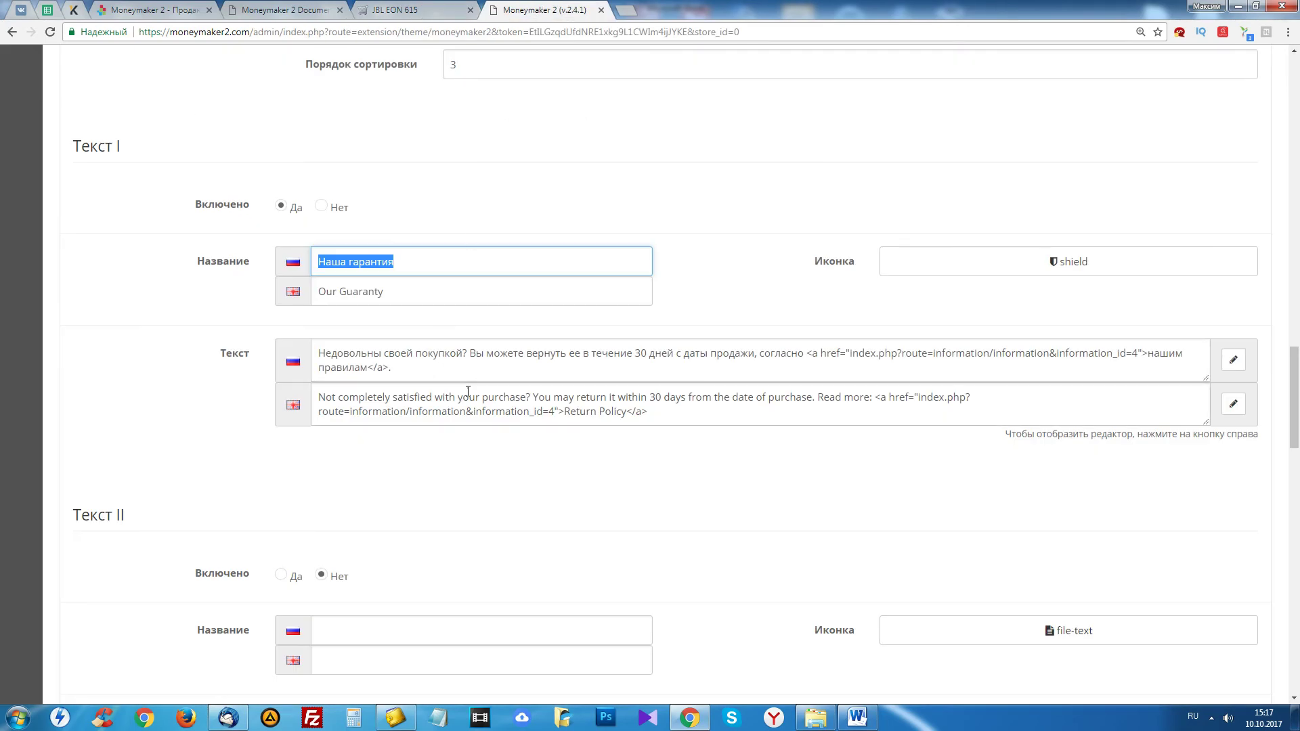
{"action": "left_click_drag", "start_coordinate": [405, 370], "coordinate": [255, 354]}
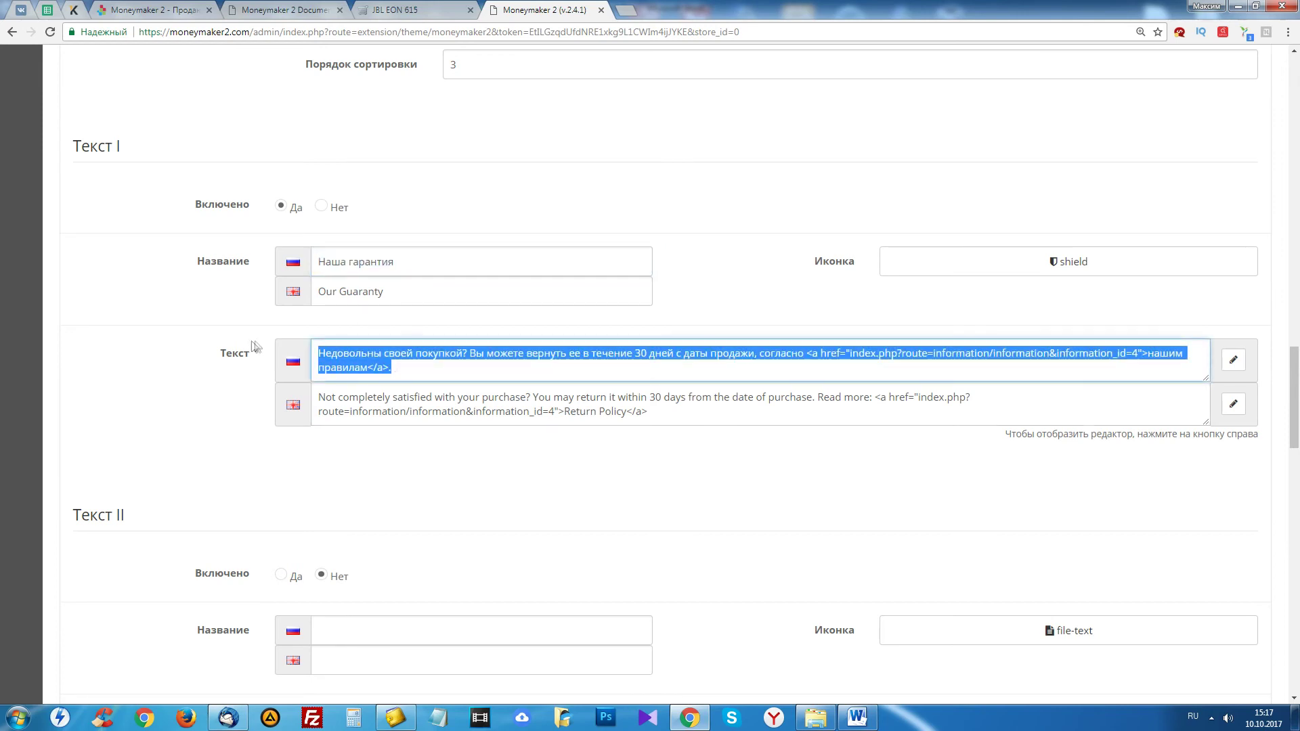
{"action": "left_click", "coordinate": [1233, 360]}
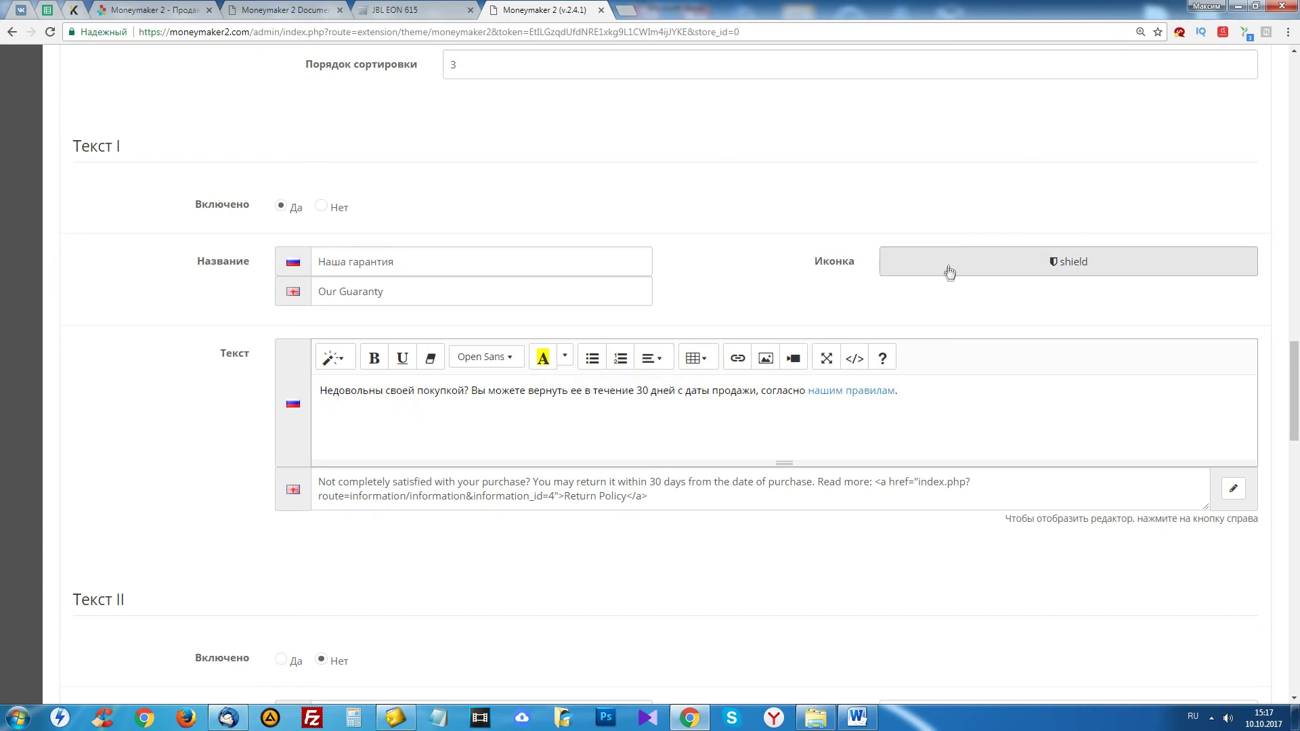
- Review the Текст II block's enable, title, icon and text settings and compare them with the demo footer's blocks
{"action": "scroll", "coordinate": [813, 305], "scroll_direction": "down", "scroll_amount": 5}
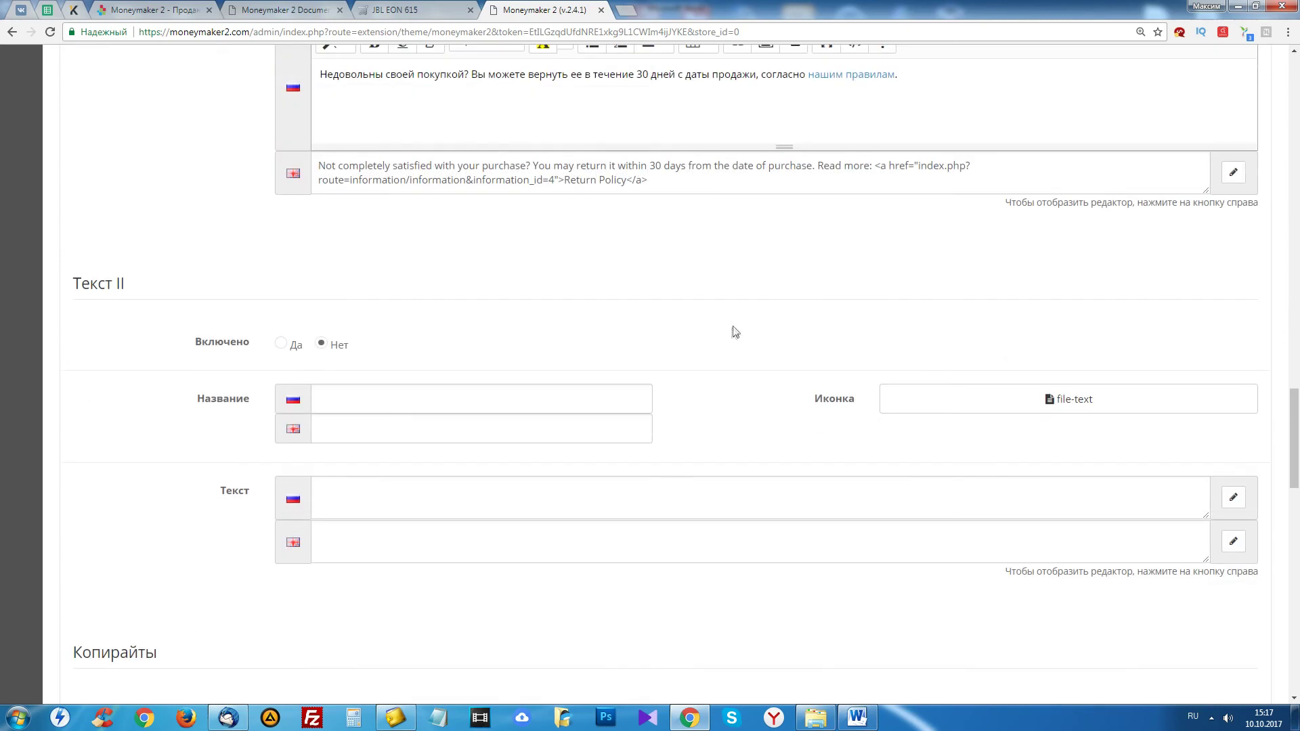
{"action": "scroll", "coordinate": [725, 332], "scroll_direction": "down", "scroll_amount": 2}
{"action": "scroll", "coordinate": [482, 247], "scroll_direction": "up", "scroll_amount": 2}
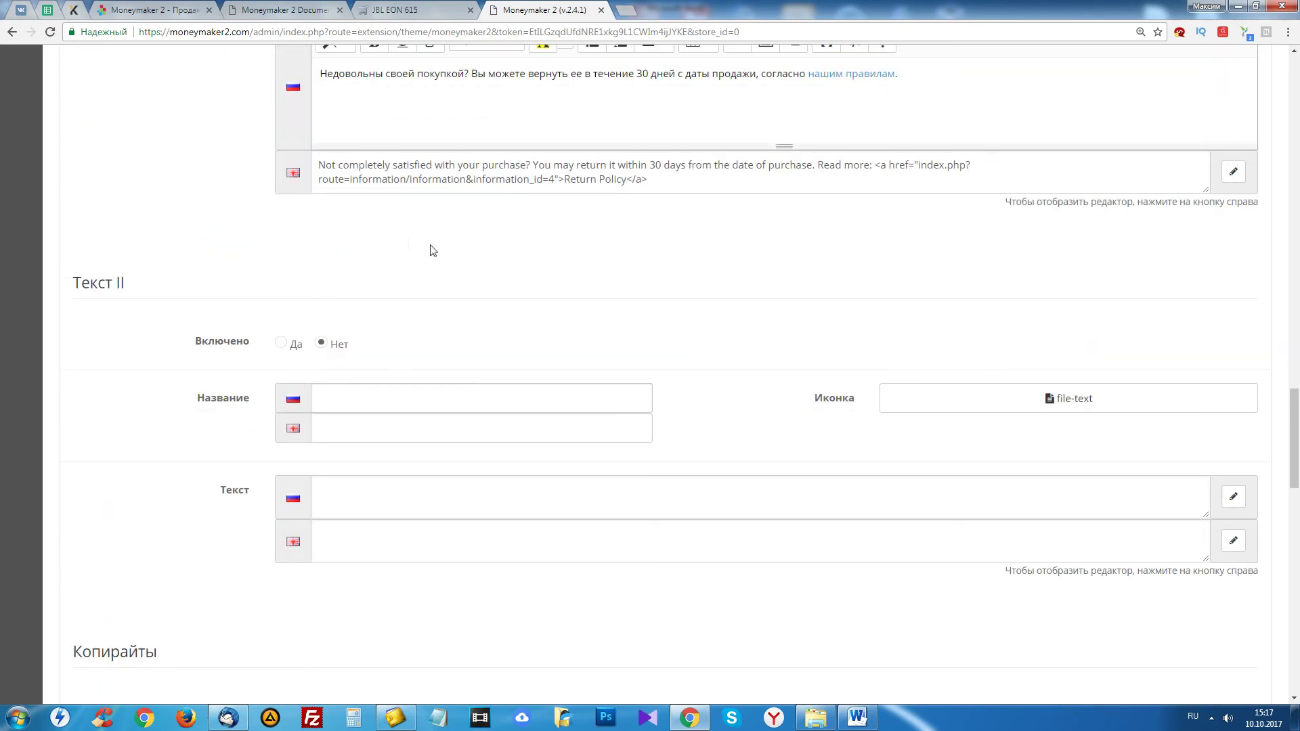
{"action": "left_click", "coordinate": [398, 13]}
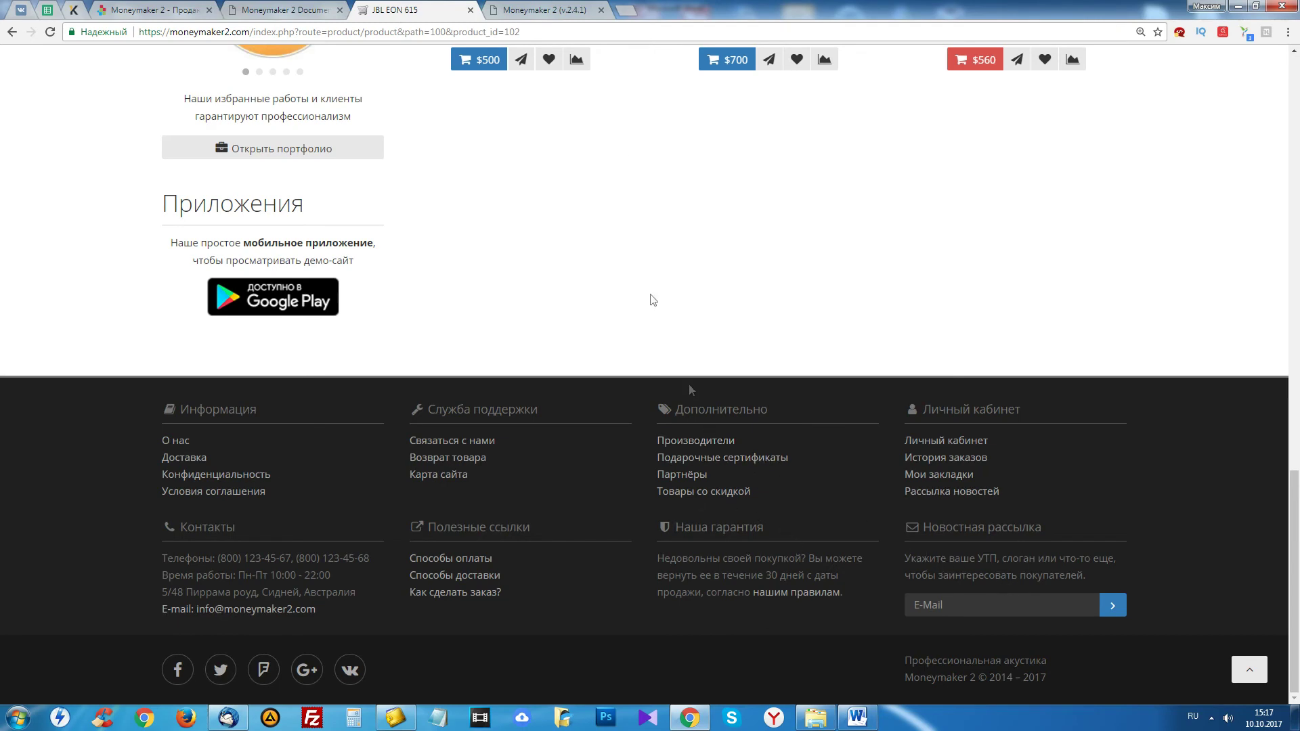
{"action": "left_click", "coordinate": [555, 9]}
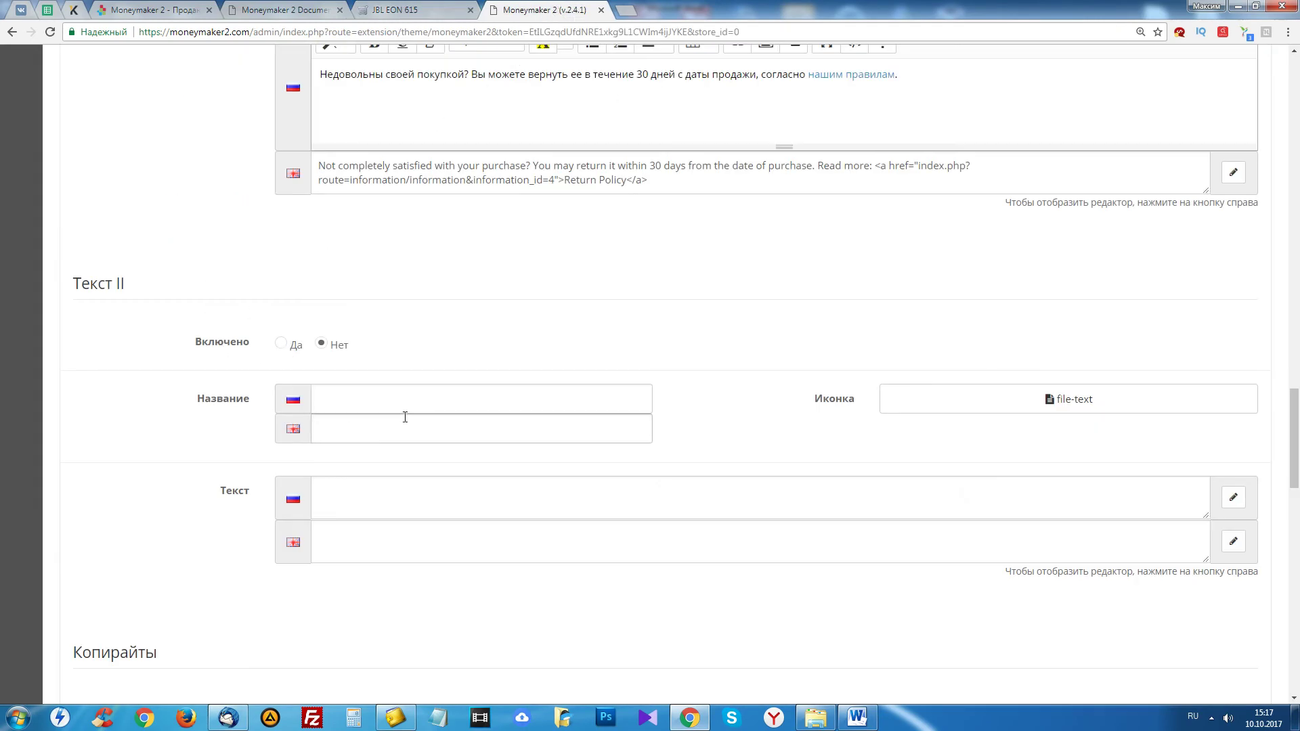
{"action": "left_click", "coordinate": [355, 501]}
{"action": "left_click", "coordinate": [372, 550]}
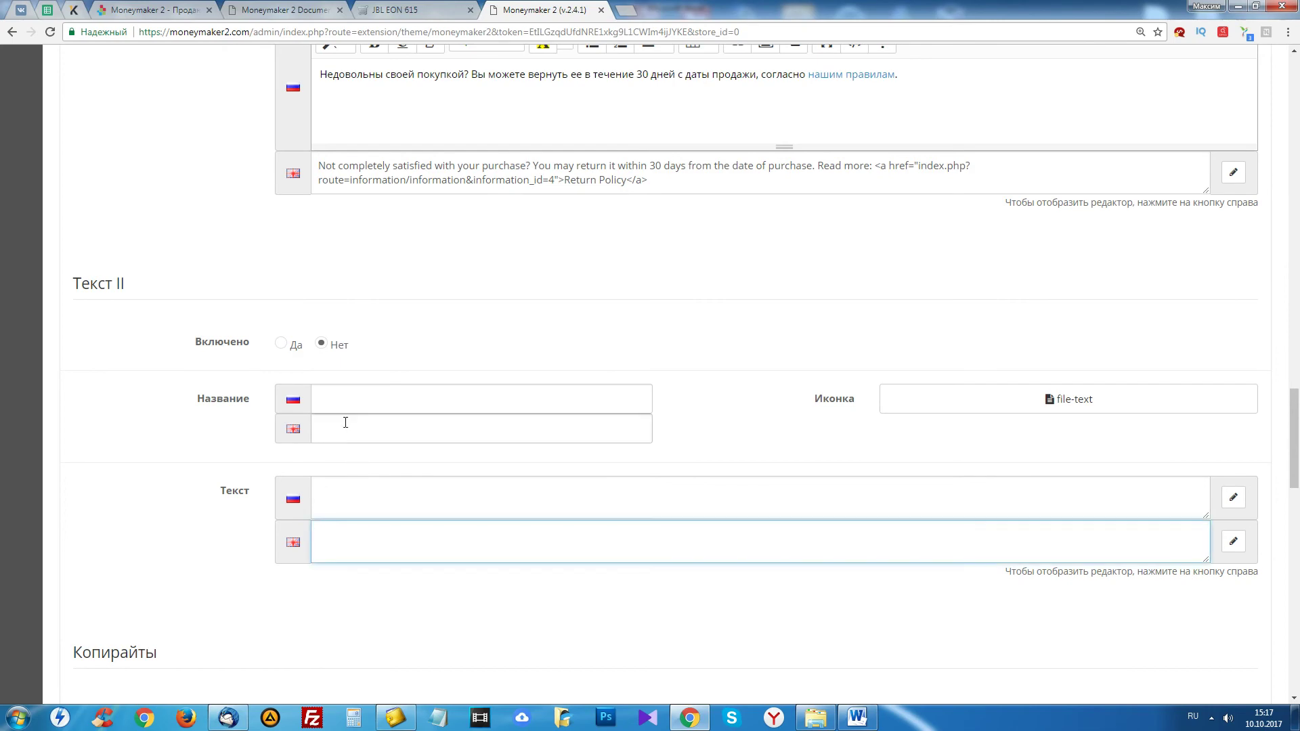
{"action": "key", "text": "ctrl+shift+Tab"}
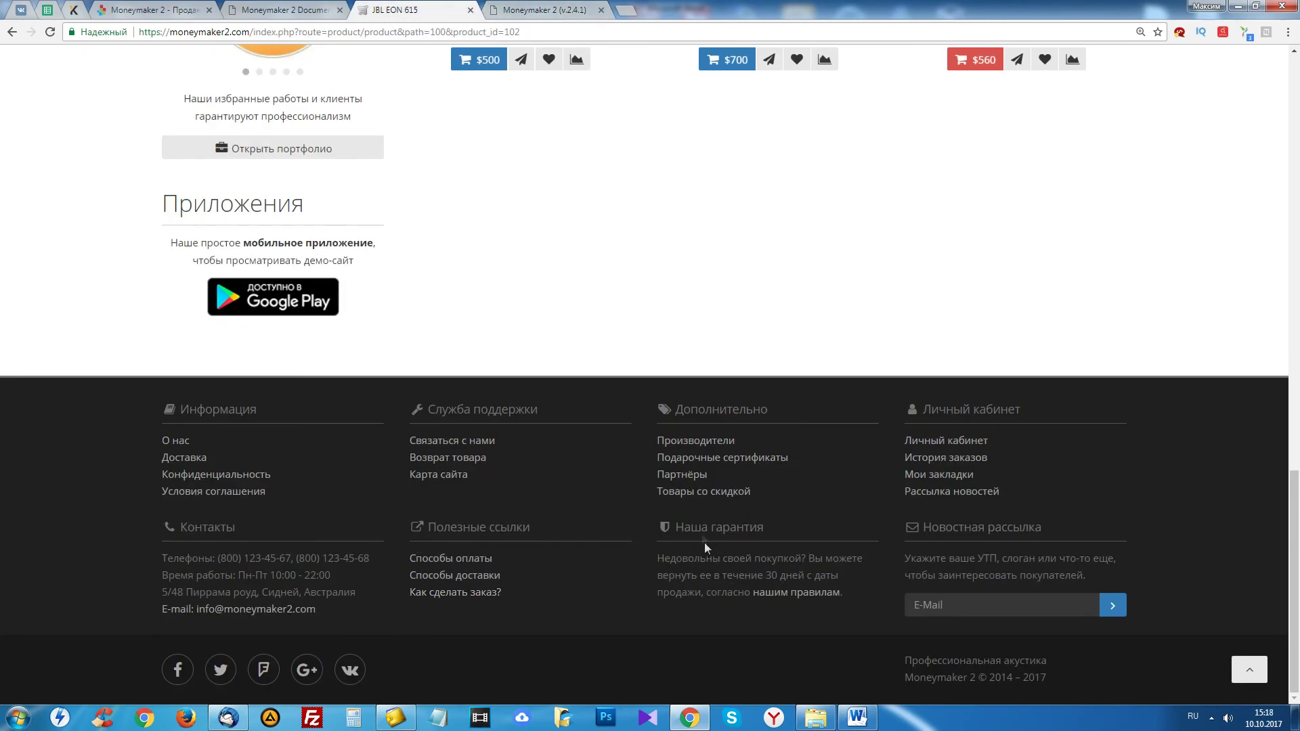
- Review the Копирайты display and powered-text settings and compare them with the copyright lines in the demo footer
{"action": "left_click", "coordinate": [559, 9]}
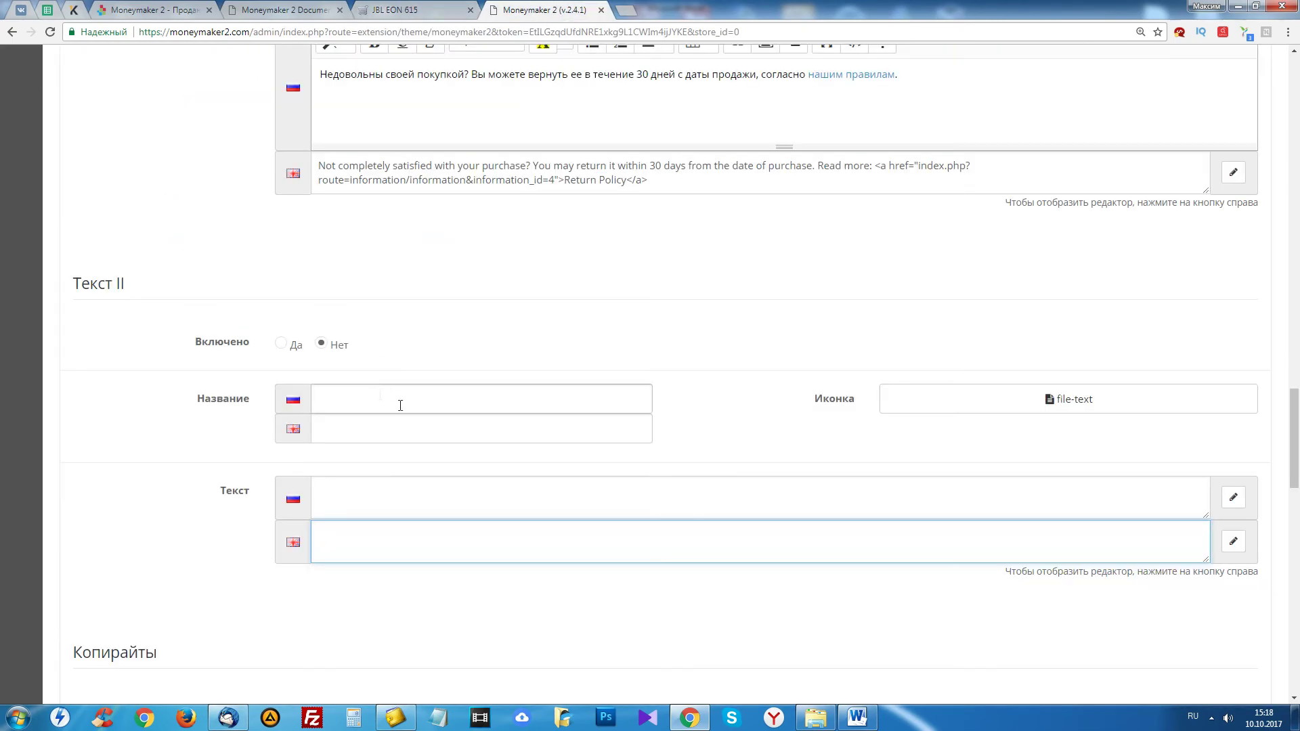
{"action": "scroll", "coordinate": [406, 399], "scroll_direction": "down", "scroll_amount": 7}
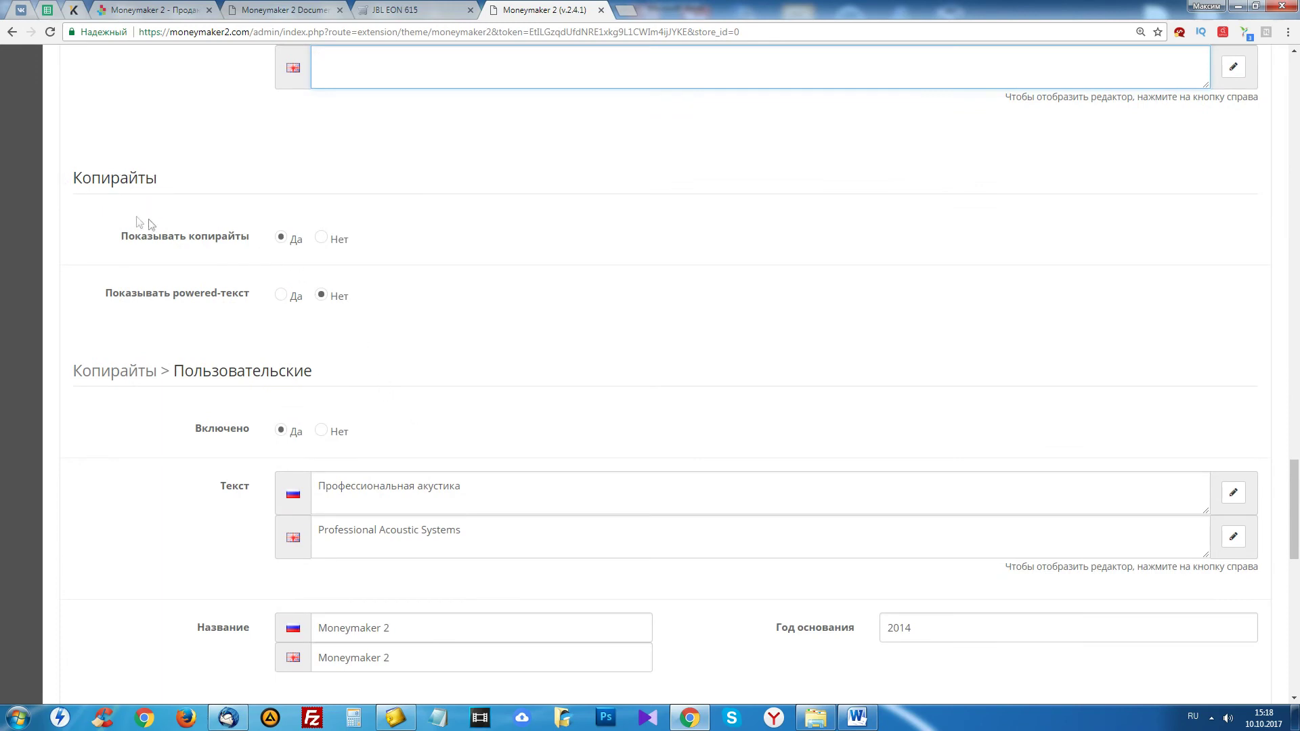
{"action": "left_click", "coordinate": [428, 8]}
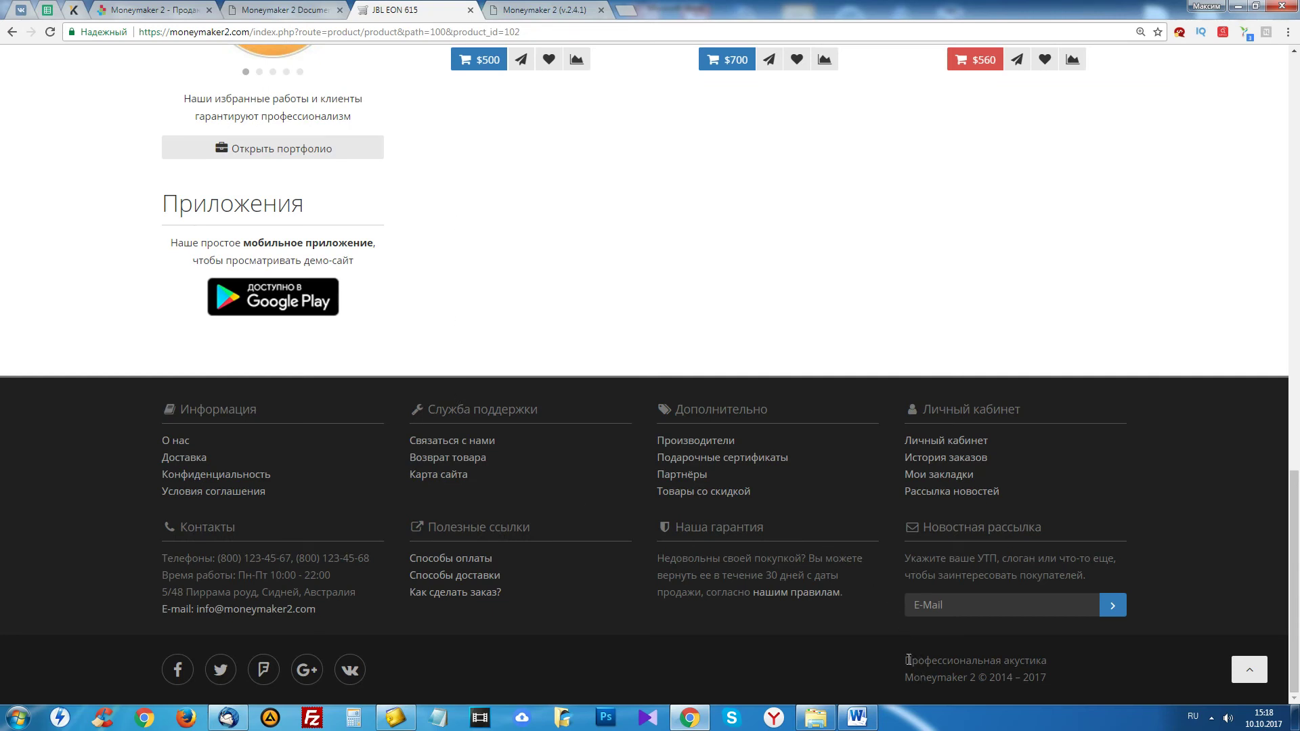
{"action": "left_click_drag", "start_coordinate": [914, 657], "coordinate": [1064, 678]}
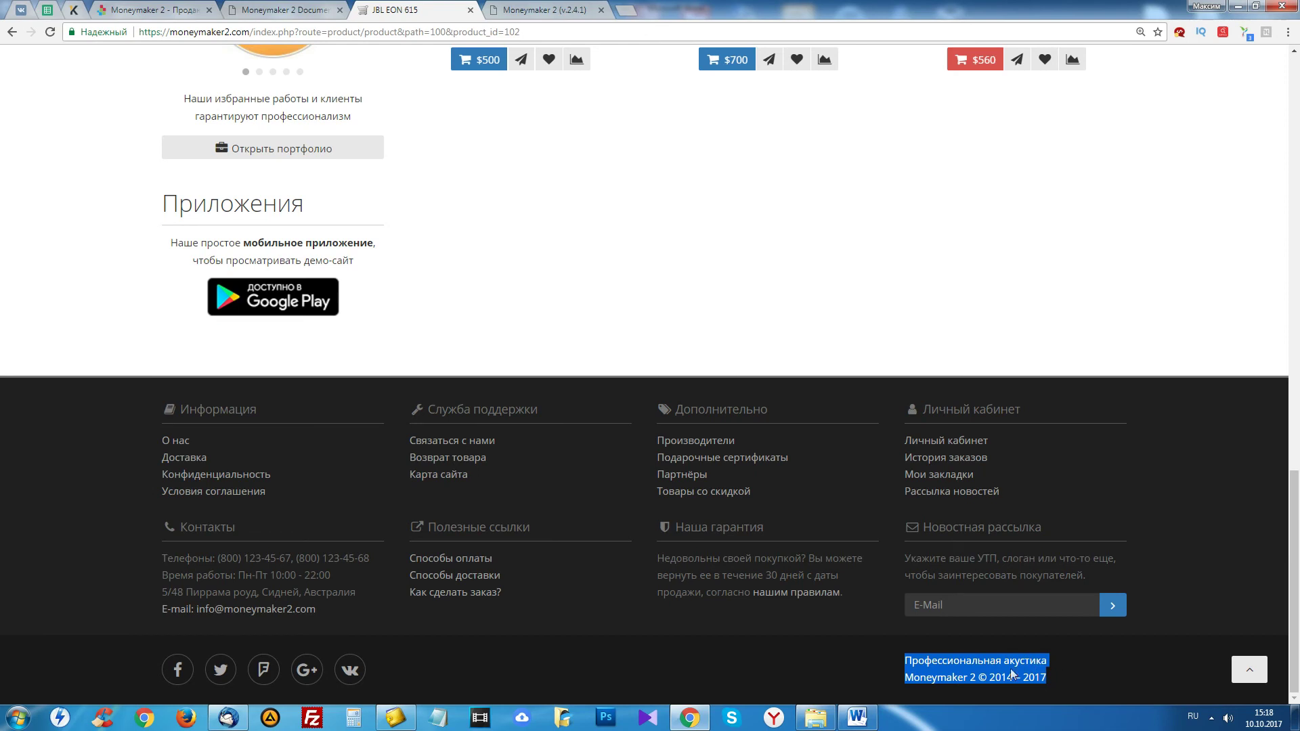
{"action": "left_click", "coordinate": [965, 672]}
{"action": "left_click_drag", "start_coordinate": [1049, 682], "coordinate": [905, 660]}
{"action": "left_click", "coordinate": [534, 15]}
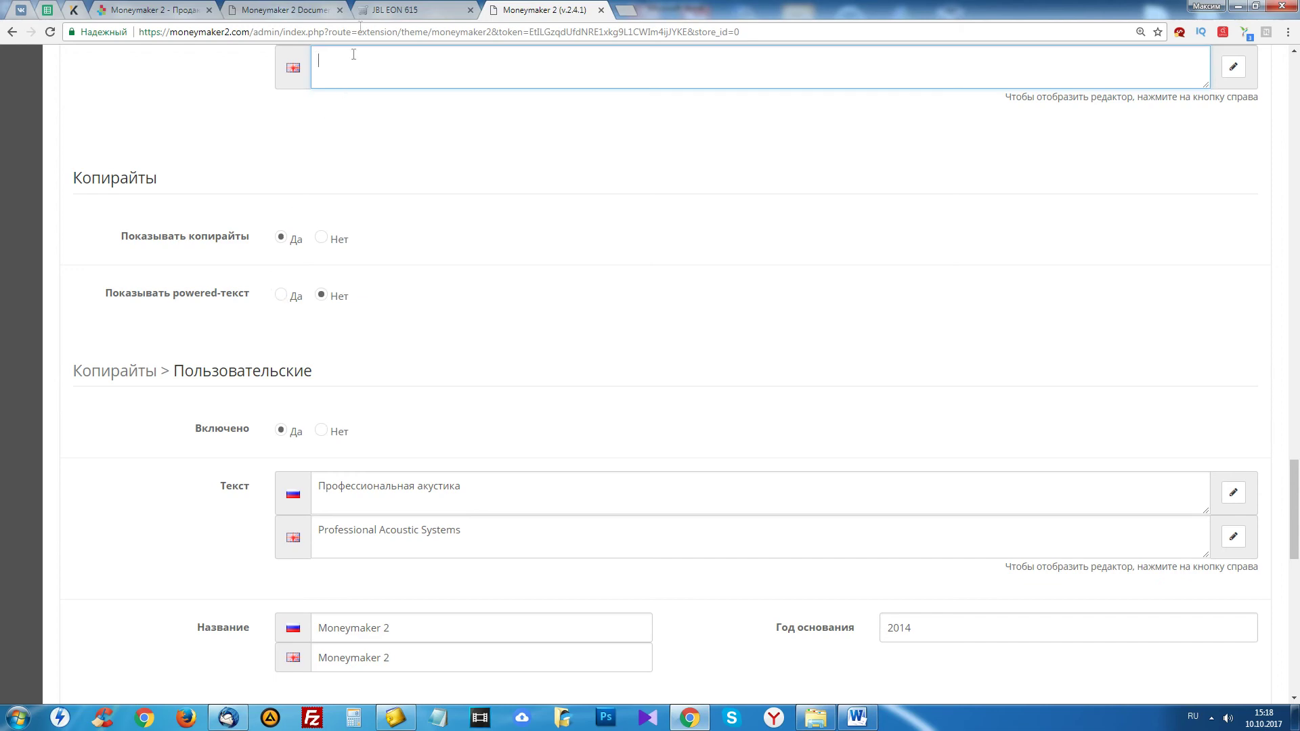
{"action": "left_click", "coordinate": [412, 7]}
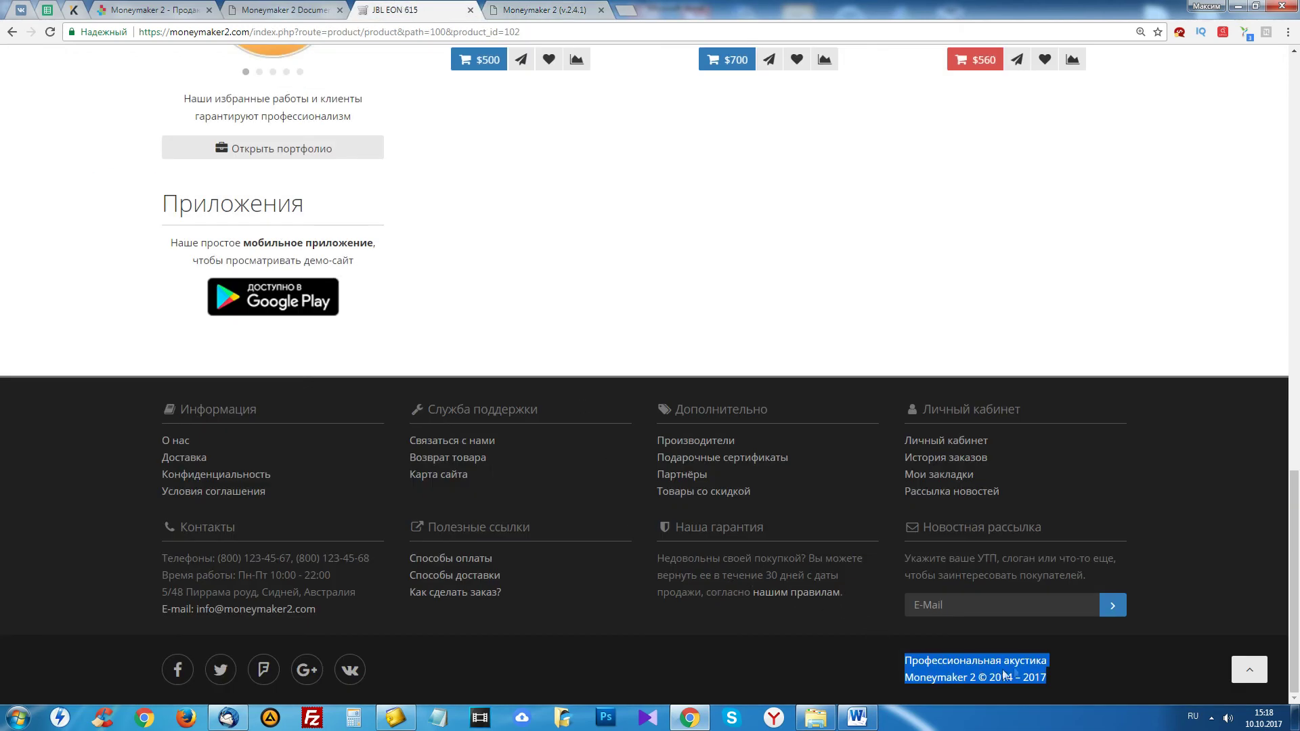
{"action": "left_click", "coordinate": [884, 671]}
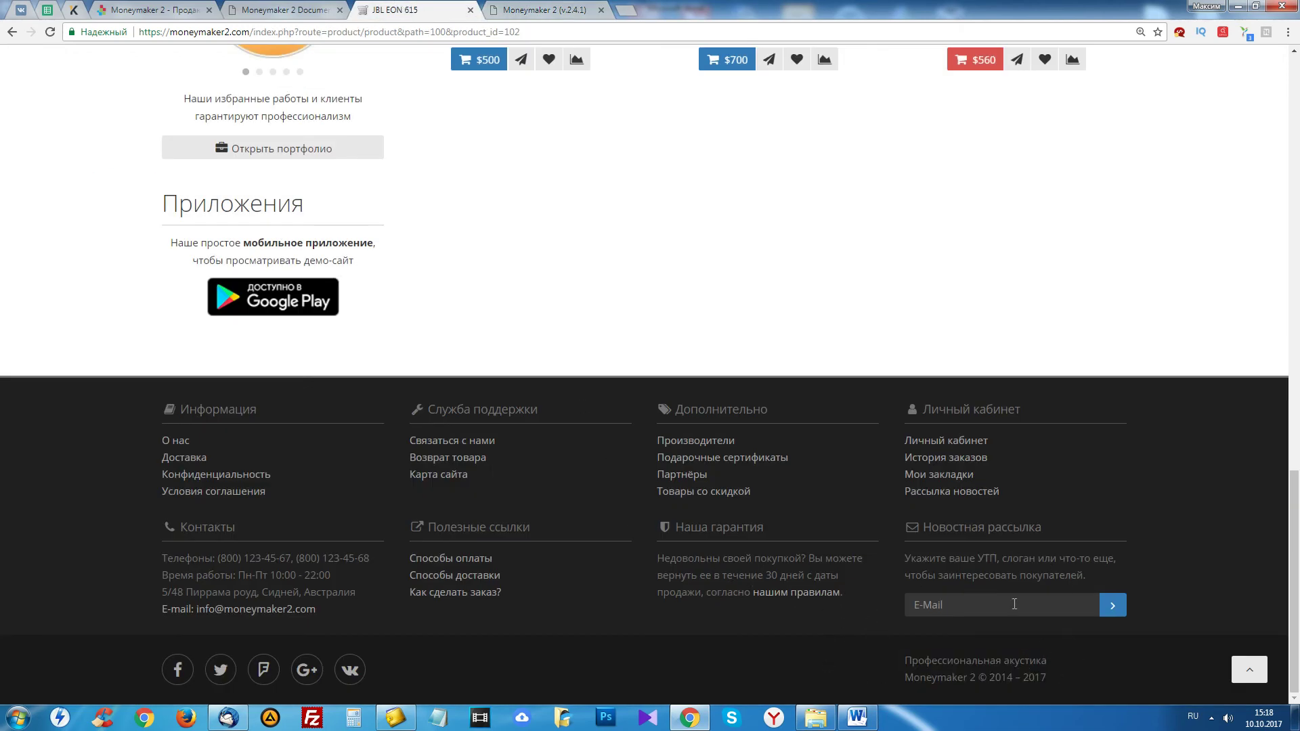
{"action": "left_click", "coordinate": [539, 8]}
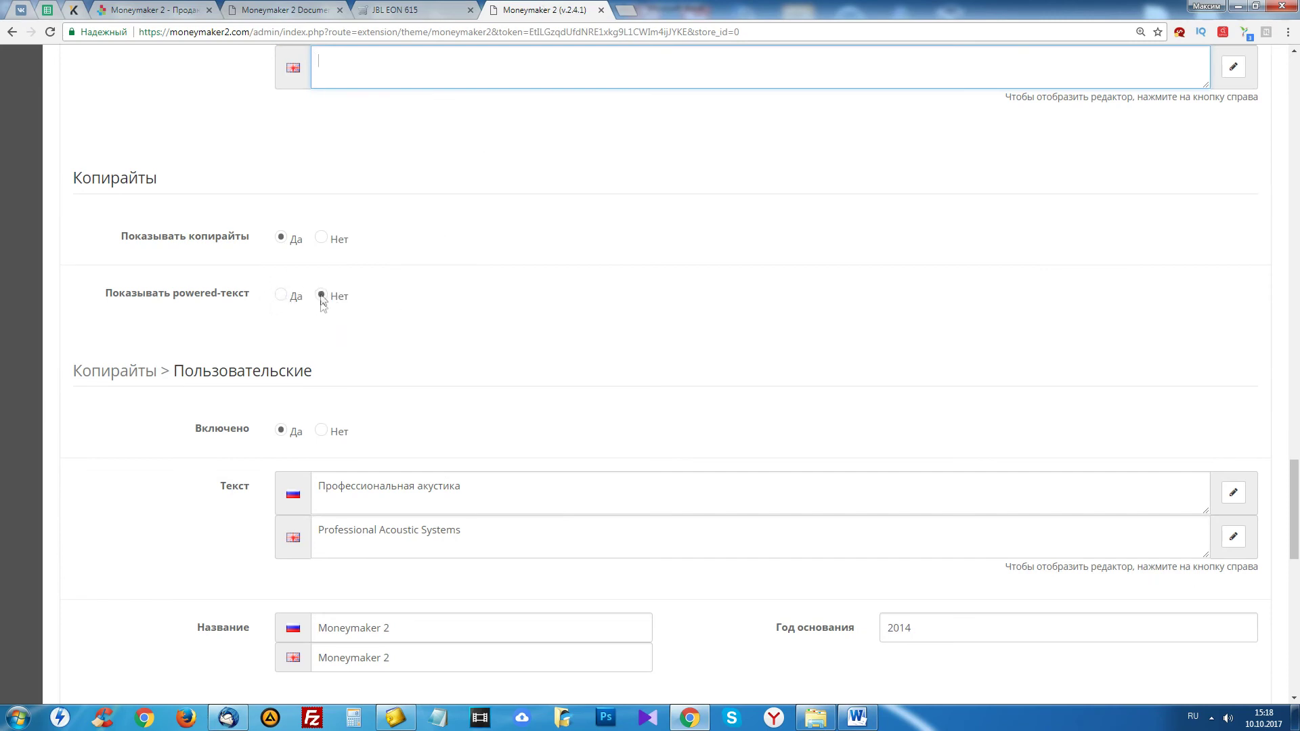
- Examine the Russian text and name fields under Копирайты > Пользовательские against the demo footer's copyright lines
{"action": "scroll", "coordinate": [424, 389], "scroll_direction": "down", "scroll_amount": 2}
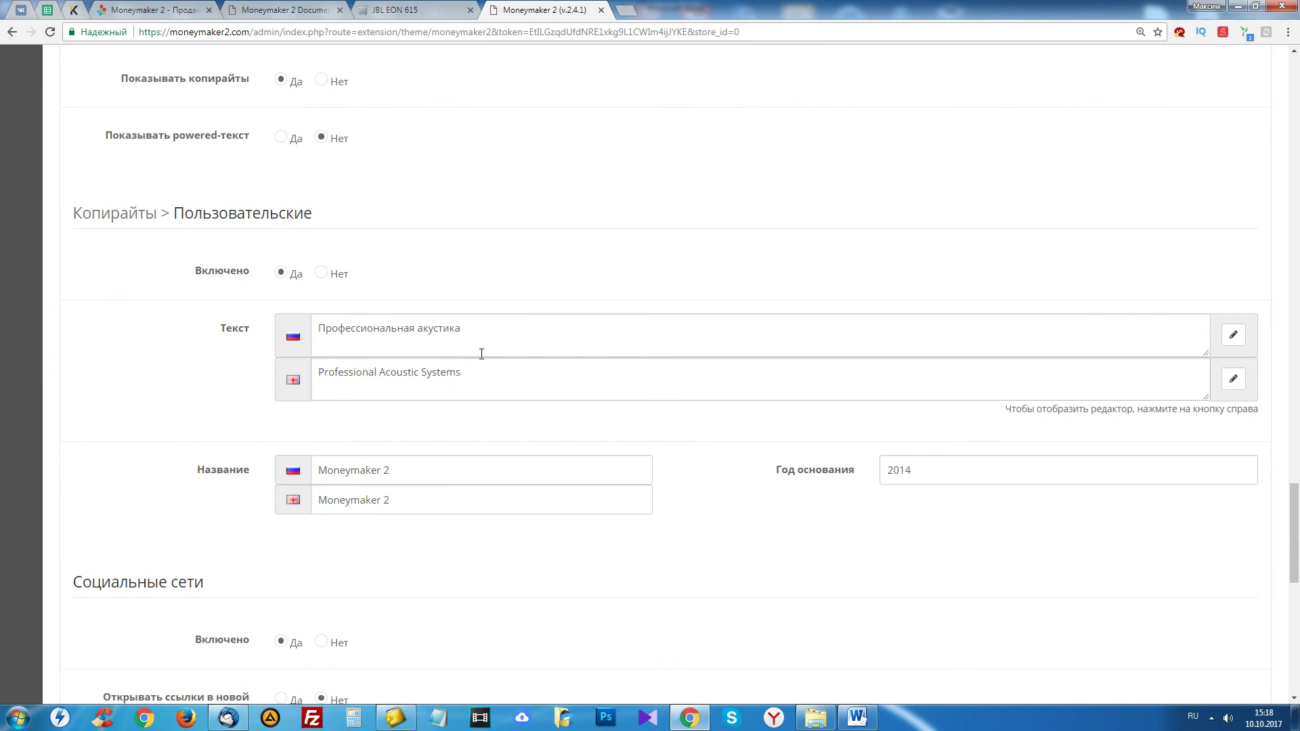
{"action": "left_click_drag", "start_coordinate": [458, 328], "coordinate": [278, 323]}
{"action": "left_click", "coordinate": [395, 10]}
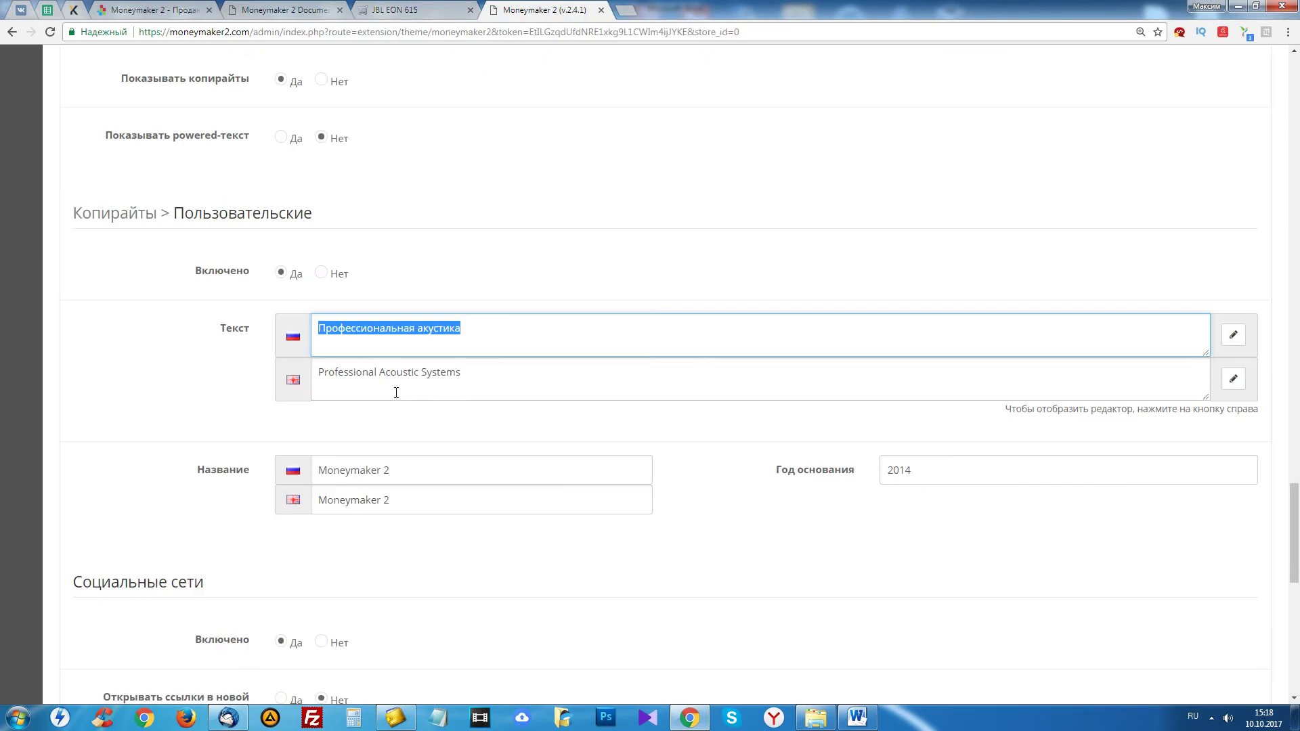
{"action": "left_click_drag", "start_coordinate": [442, 468], "coordinate": [200, 454]}
{"action": "left_click", "coordinate": [451, 569]}
- Compare the Социальные сети settings with the social network icons in the demo footer
{"action": "scroll", "coordinate": [697, 494], "scroll_direction": "down", "scroll_amount": 5}
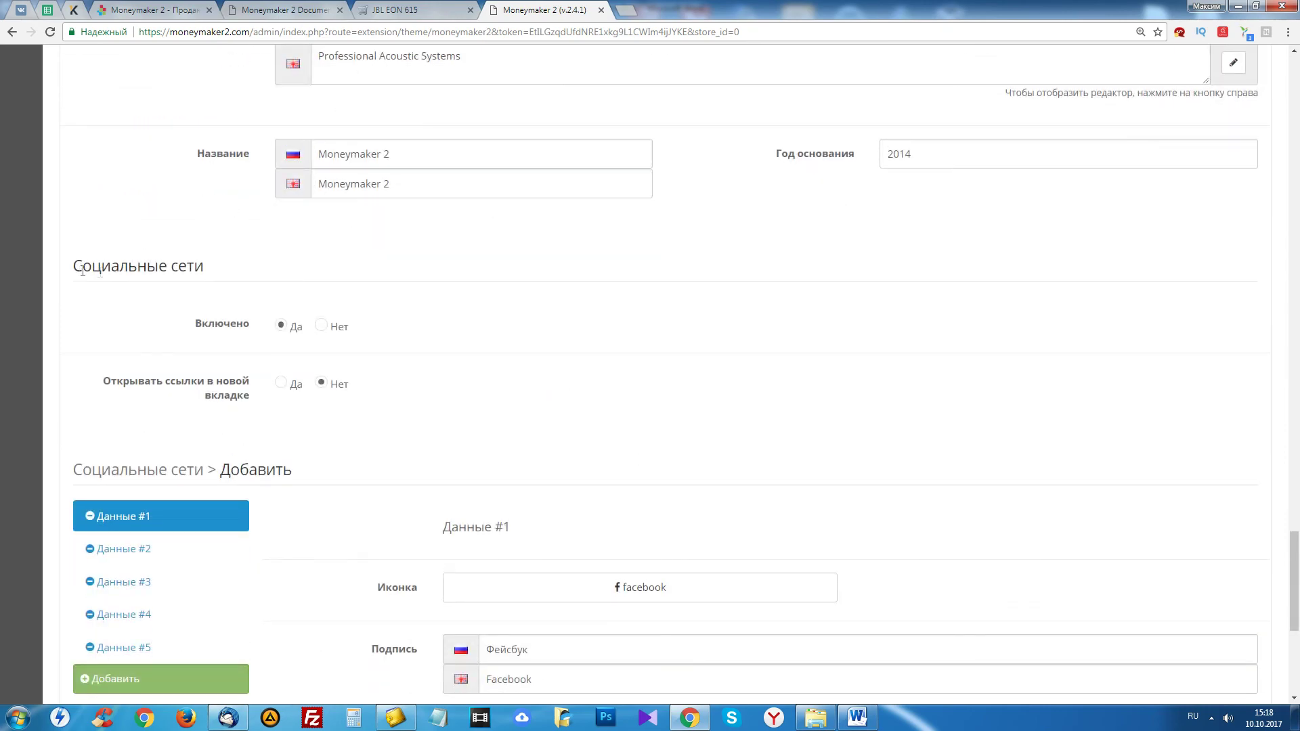
{"action": "left_click", "coordinate": [431, 7]}
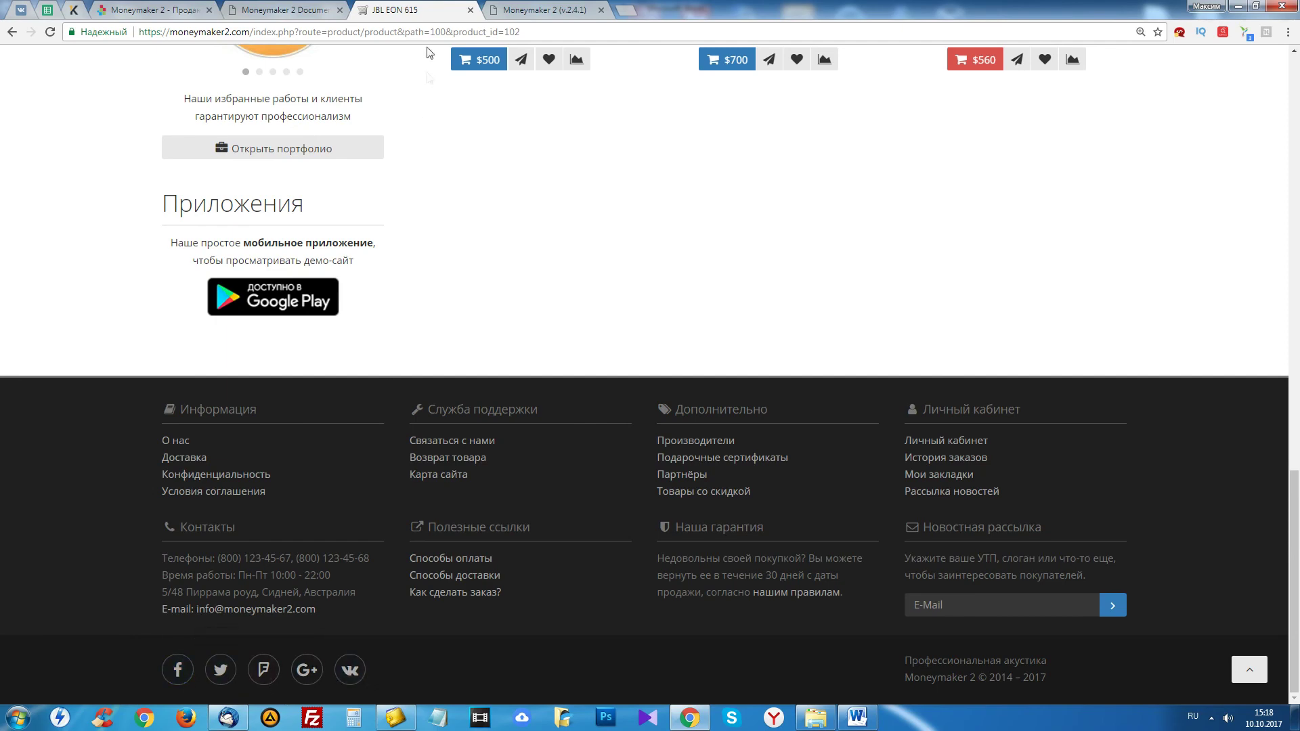
{"action": "left_click", "coordinate": [562, 8]}
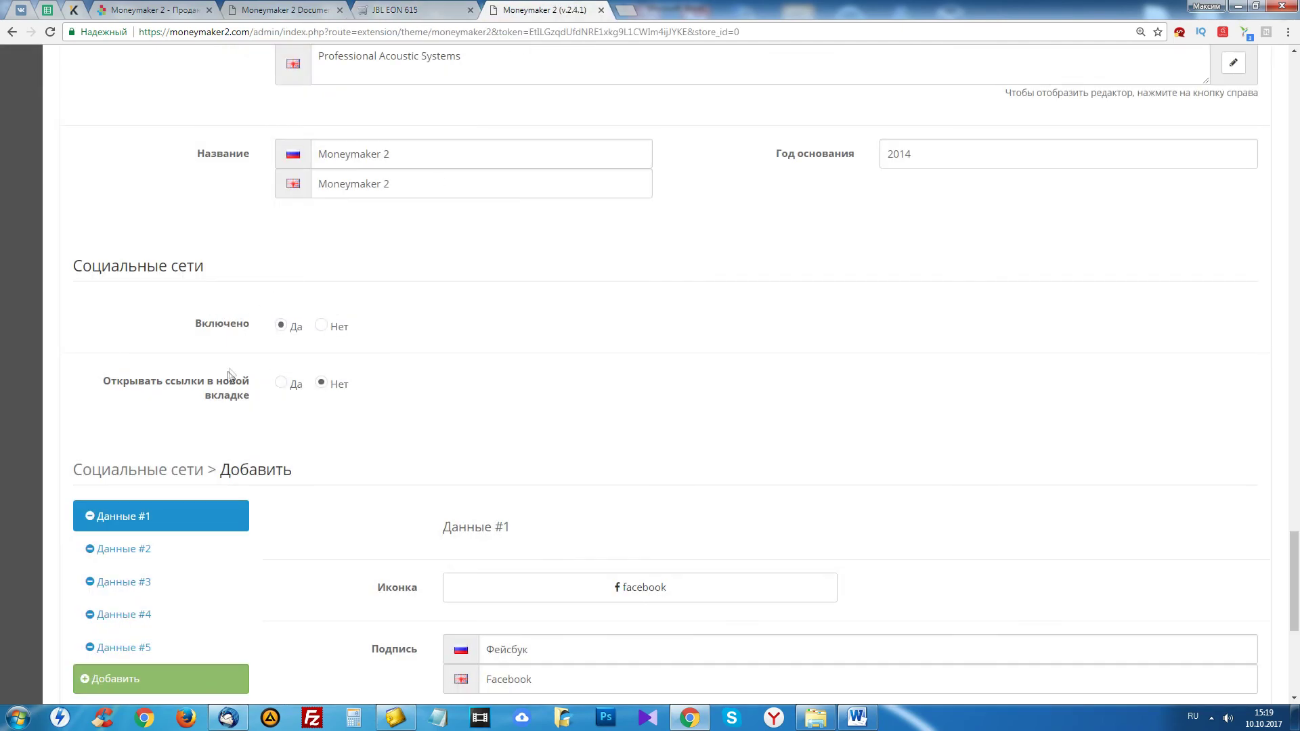
- Go through the icons, captions and links of the Социальные сети entries Данные #2 to Данные #5
{"action": "scroll", "coordinate": [233, 372], "scroll_direction": "down", "scroll_amount": 2}
{"action": "left_click", "coordinate": [135, 391]}
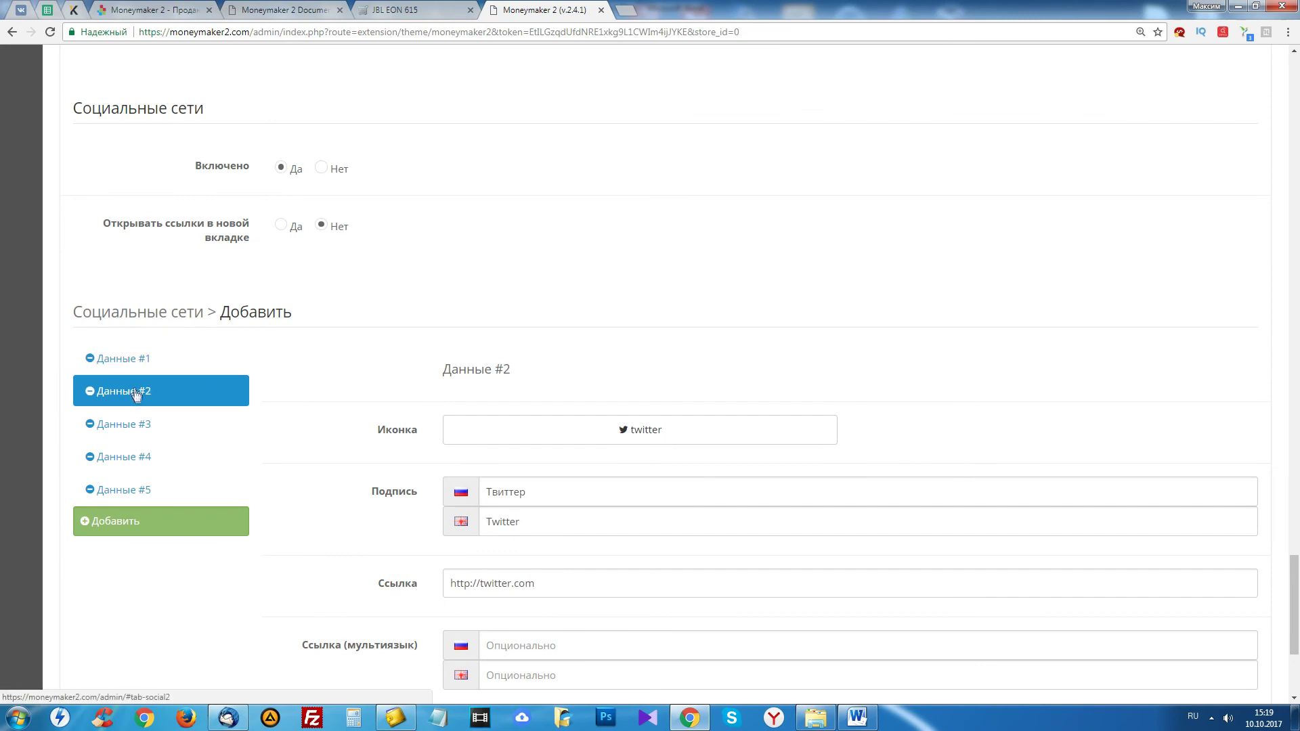
{"action": "left_click", "coordinate": [133, 423]}
{"action": "left_click", "coordinate": [127, 464]}
{"action": "left_click", "coordinate": [127, 492]}
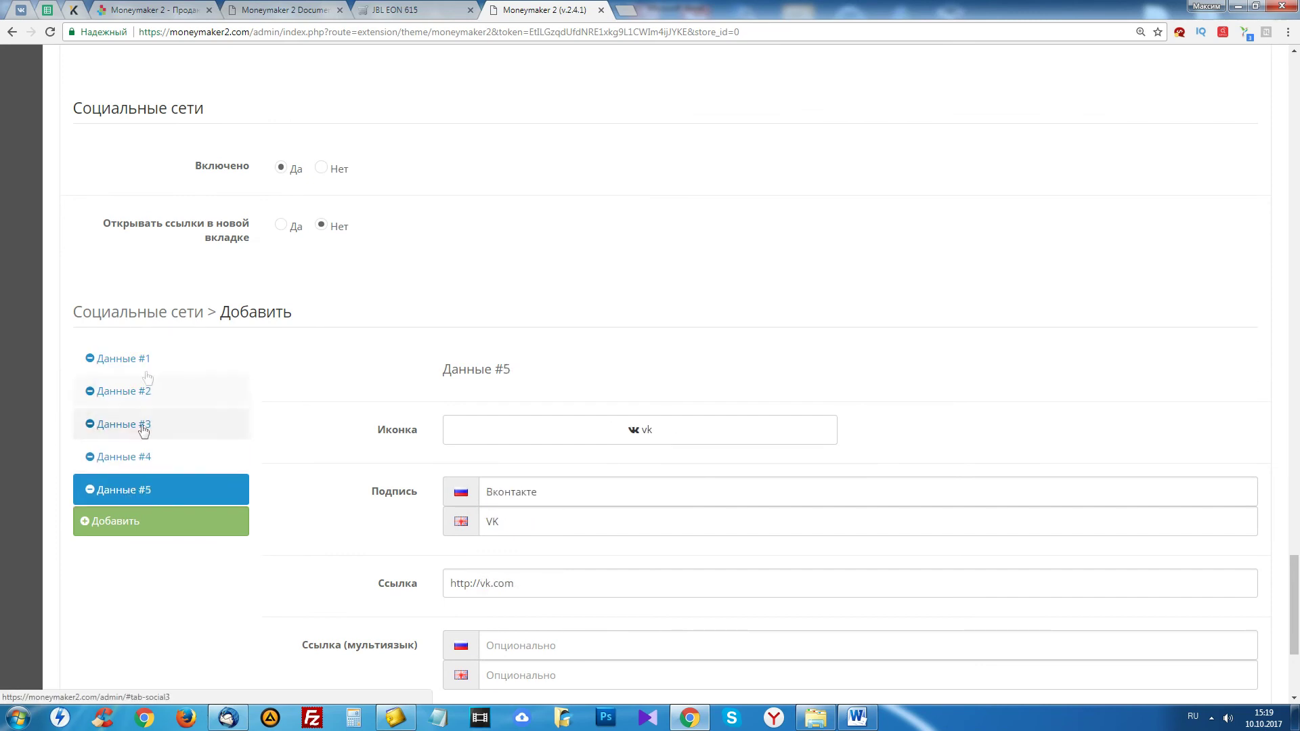
- Examine the Открывать ссылки в новой вкладке option of the Социальные сети block
{"action": "left_click_drag", "start_coordinate": [103, 224], "coordinate": [372, 226]}
{"action": "left_click", "coordinate": [177, 239]}
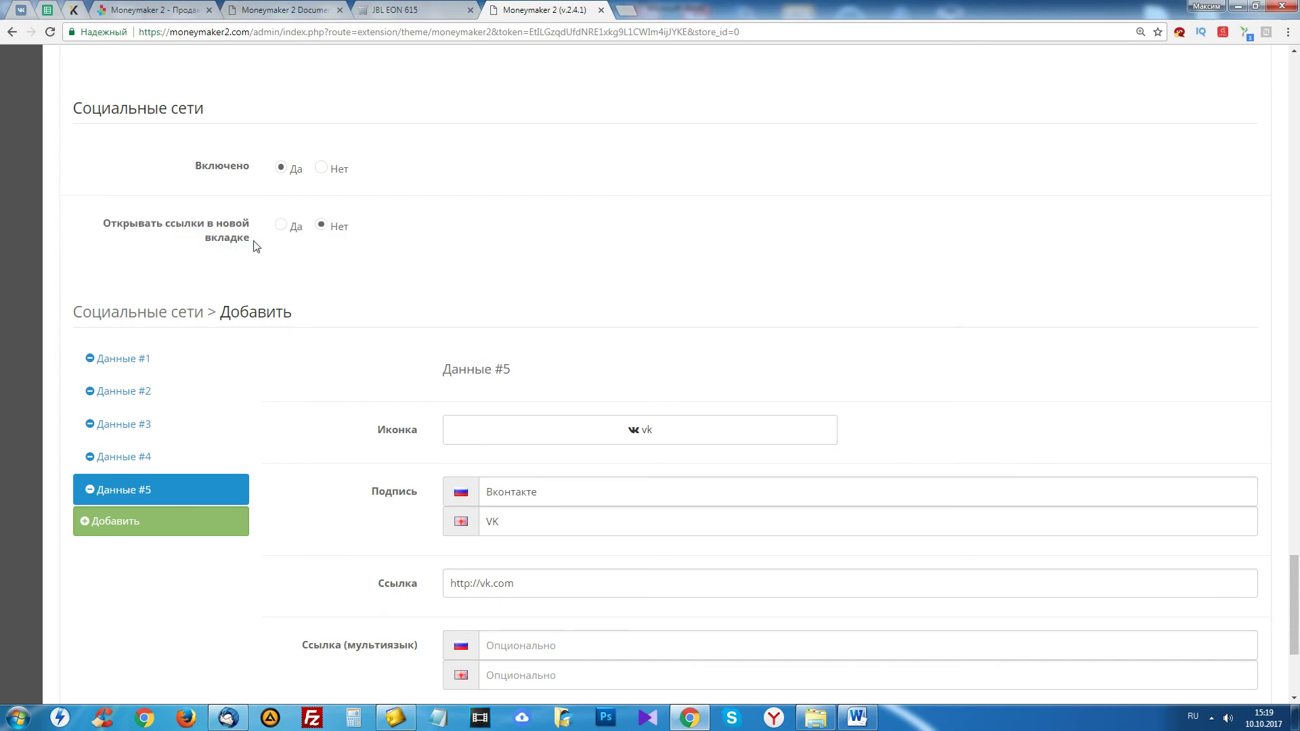
{"action": "left_click_drag", "start_coordinate": [255, 241], "coordinate": [104, 229]}
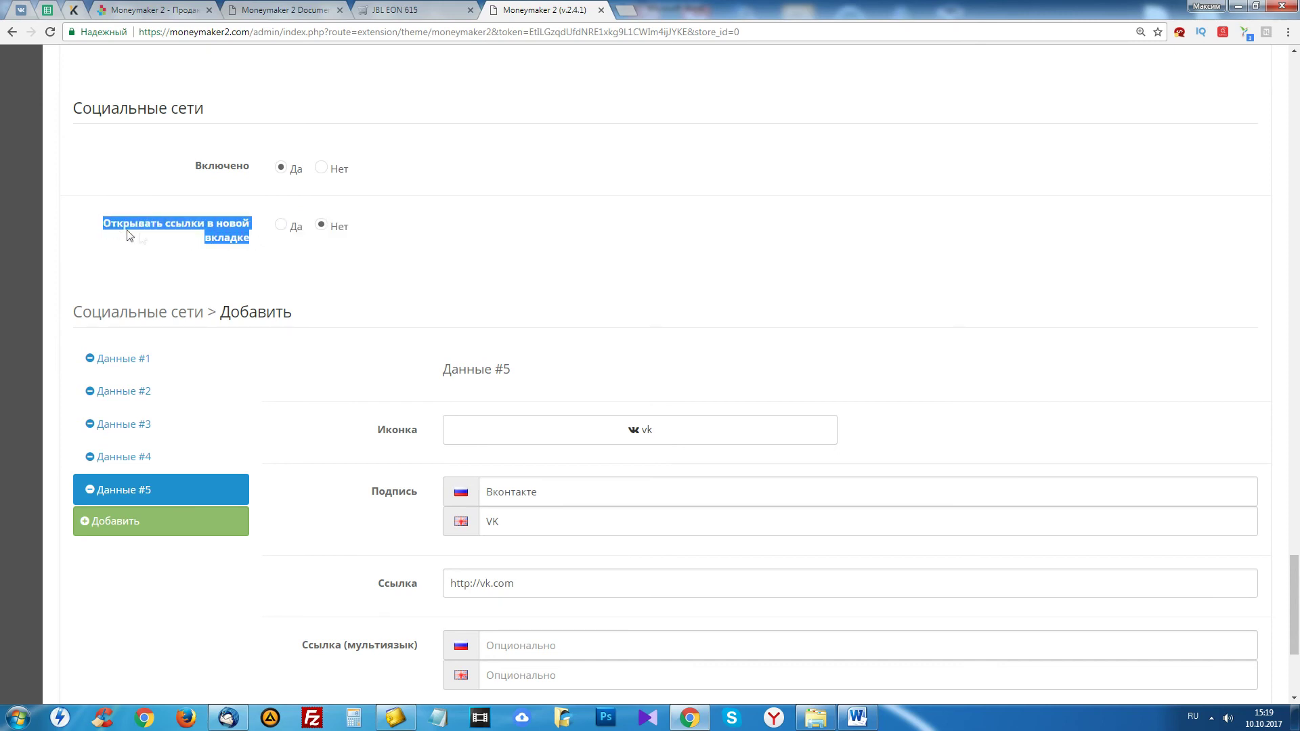
{"action": "left_click", "coordinate": [364, 248]}
{"action": "left_click_drag", "start_coordinate": [102, 226], "coordinate": [342, 233]}
{"action": "left_click", "coordinate": [274, 246]}
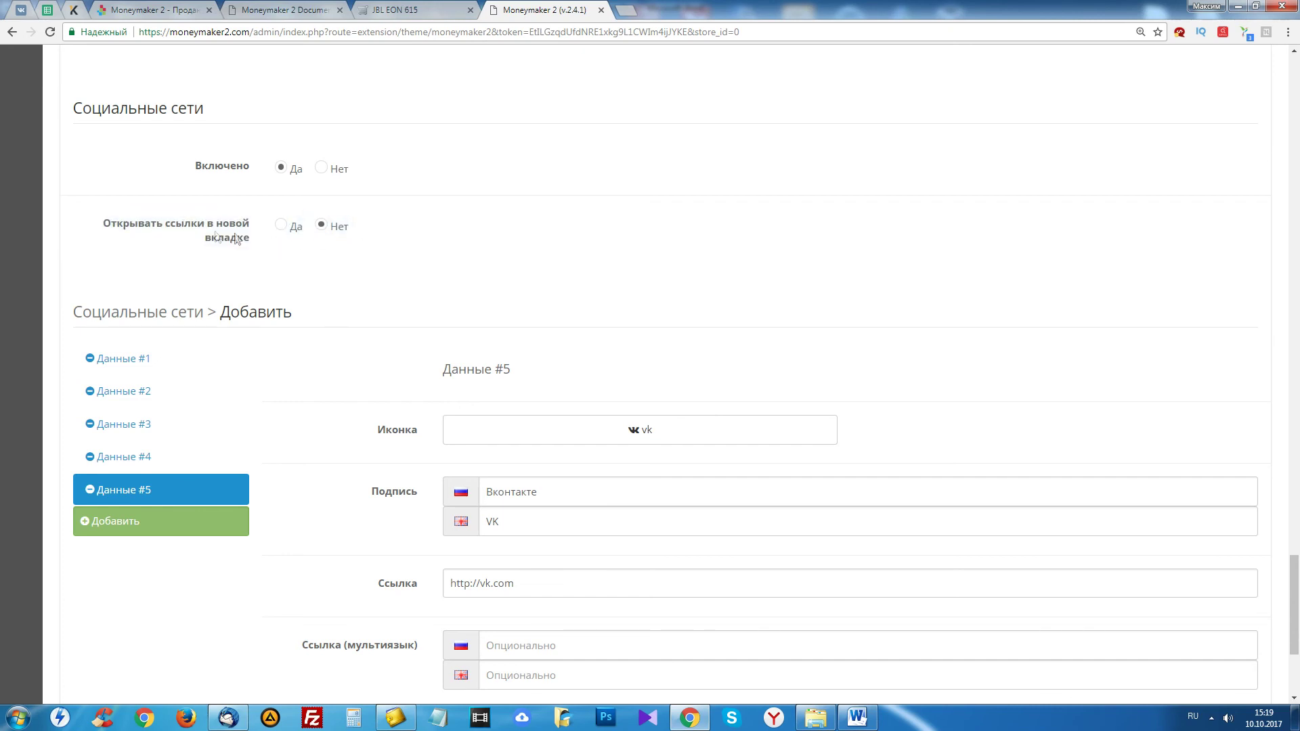
{"action": "left_click_drag", "start_coordinate": [100, 225], "coordinate": [348, 228]}
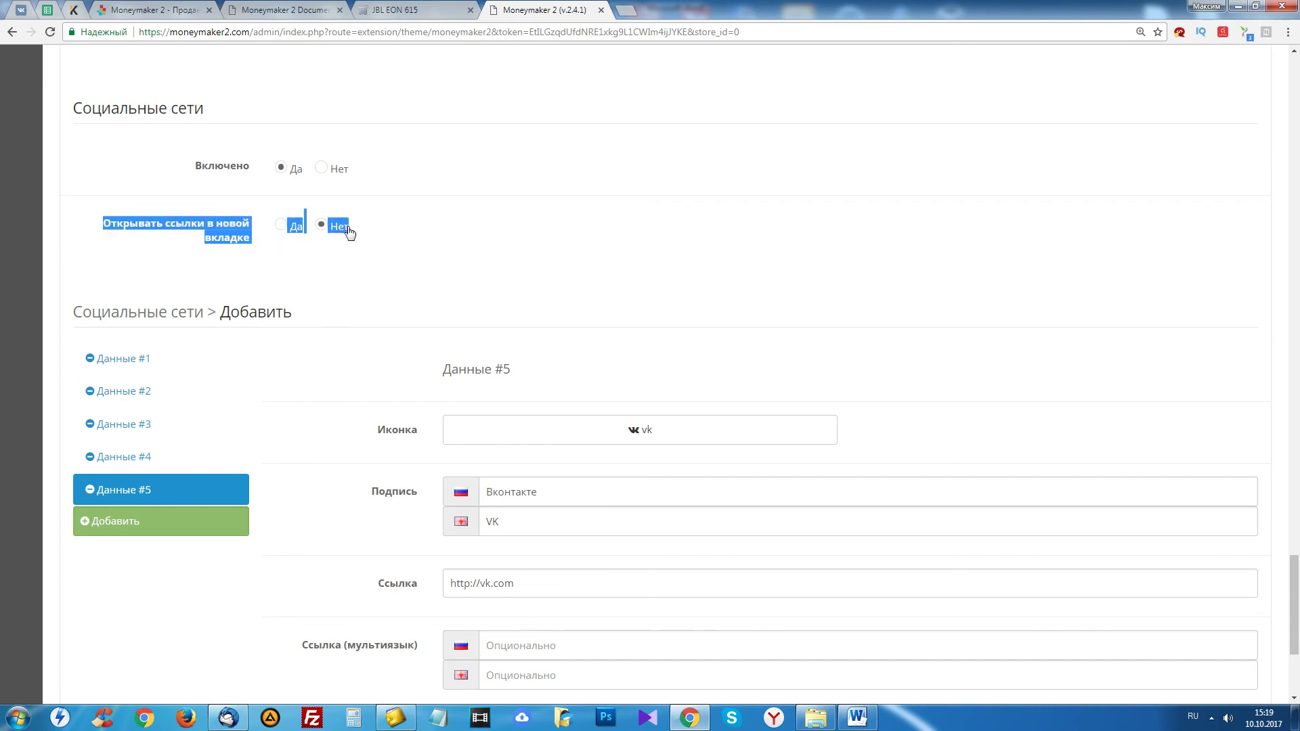
{"action": "left_click", "coordinate": [266, 243]}
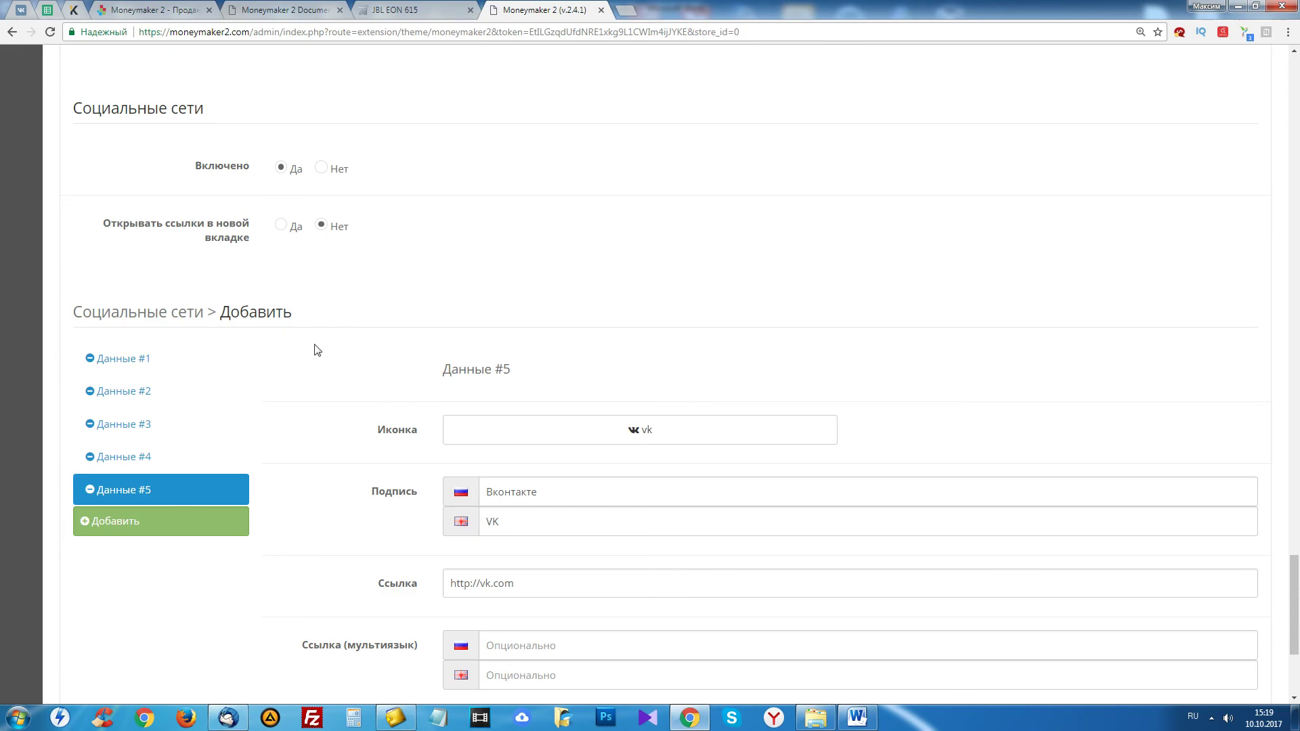
- Open the theme's Модули settings and look through the options of the Родные modules
{"action": "scroll", "coordinate": [315, 348], "scroll_direction": "down", "scroll_amount": 4}
{"action": "scroll", "coordinate": [316, 349], "scroll_direction": "up", "scroll_amount": 10}
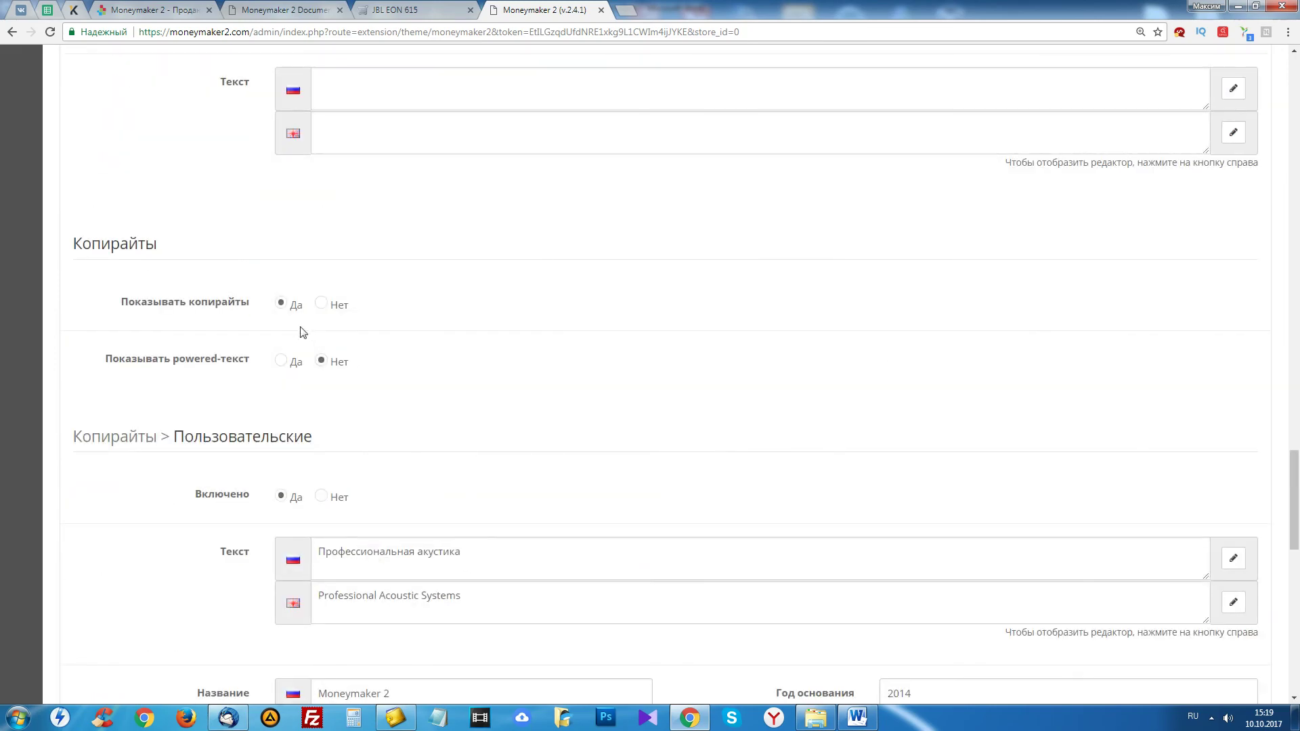
{"action": "scroll", "coordinate": [303, 332], "scroll_direction": "up", "scroll_amount": 10}
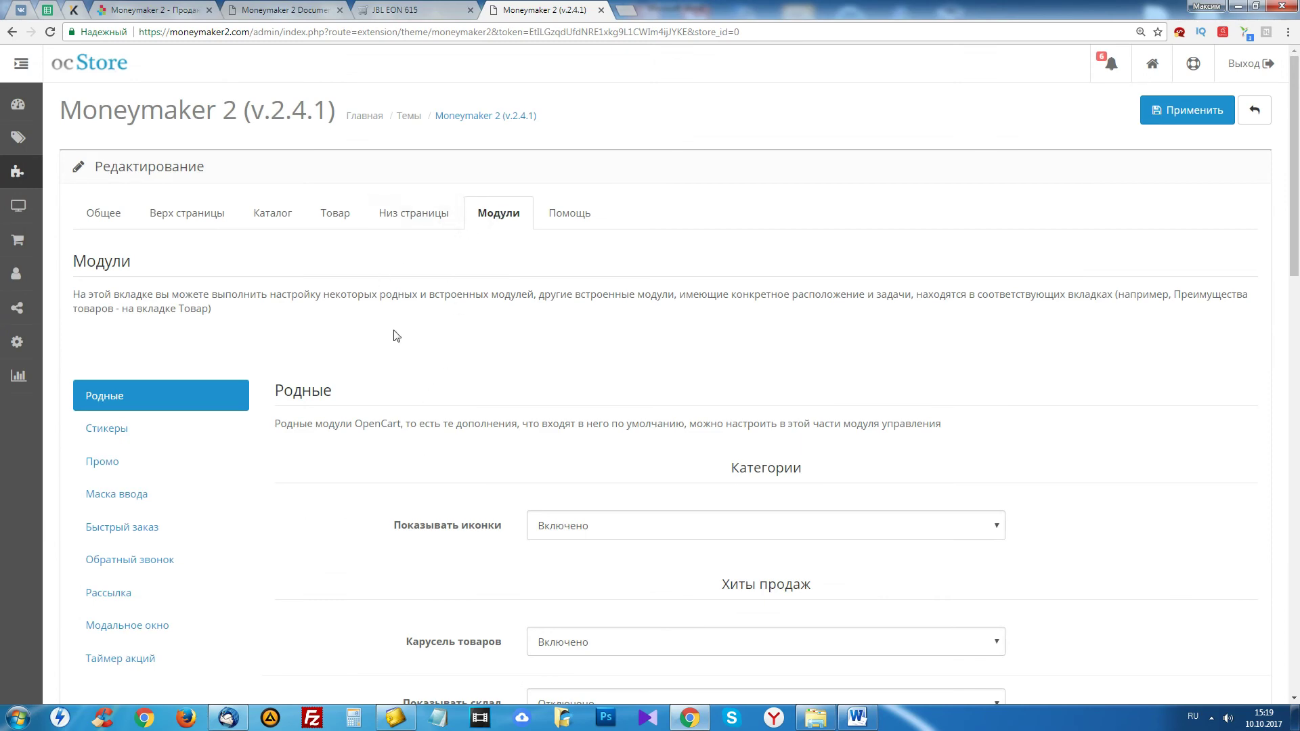
{"action": "scroll", "coordinate": [493, 383], "scroll_direction": "down", "scroll_amount": 15}
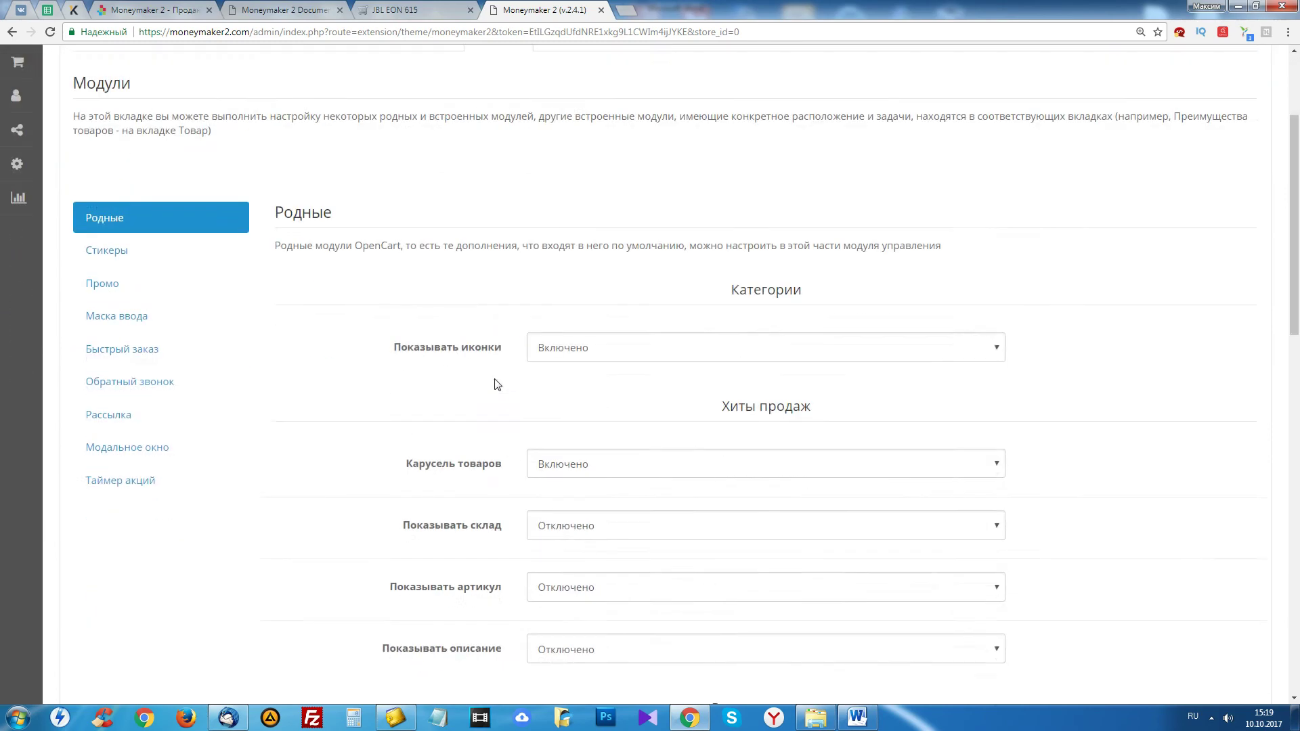
{"action": "scroll", "coordinate": [445, 415], "scroll_direction": "up", "scroll_amount": 15}
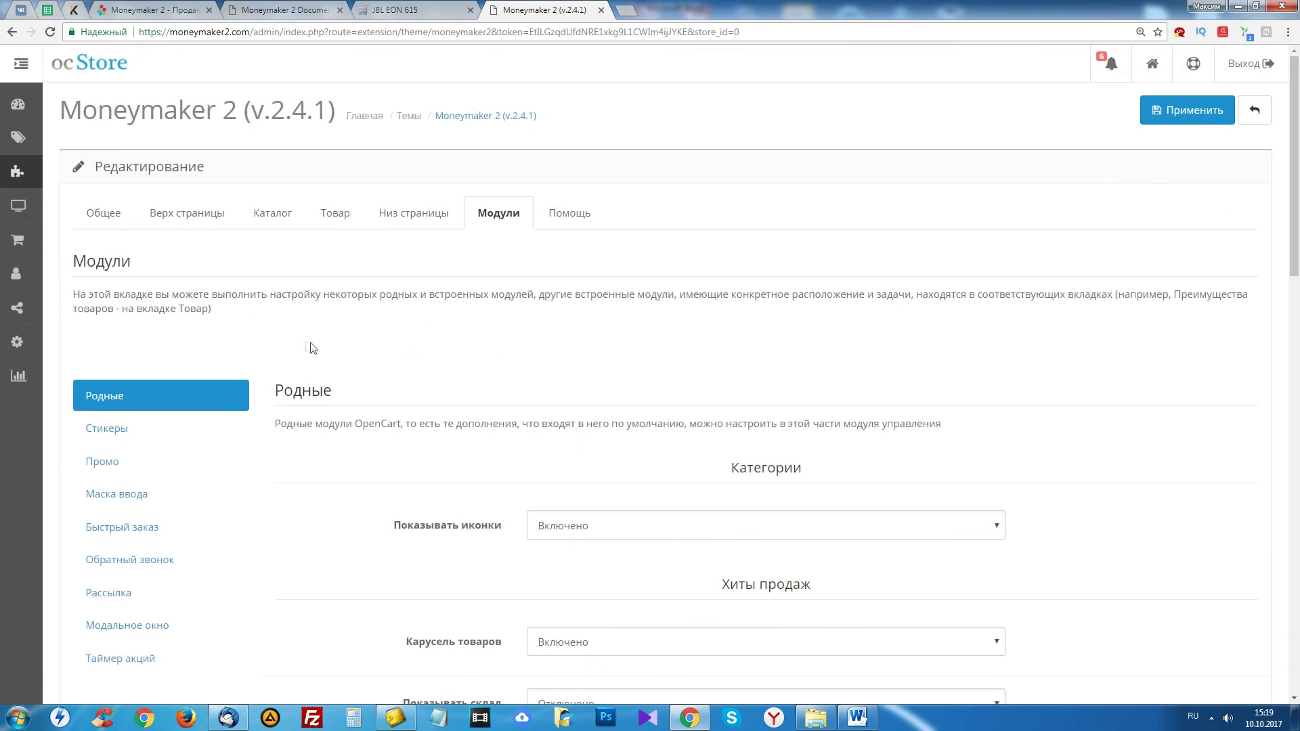
{"action": "scroll", "coordinate": [324, 352], "scroll_direction": "down", "scroll_amount": 5}
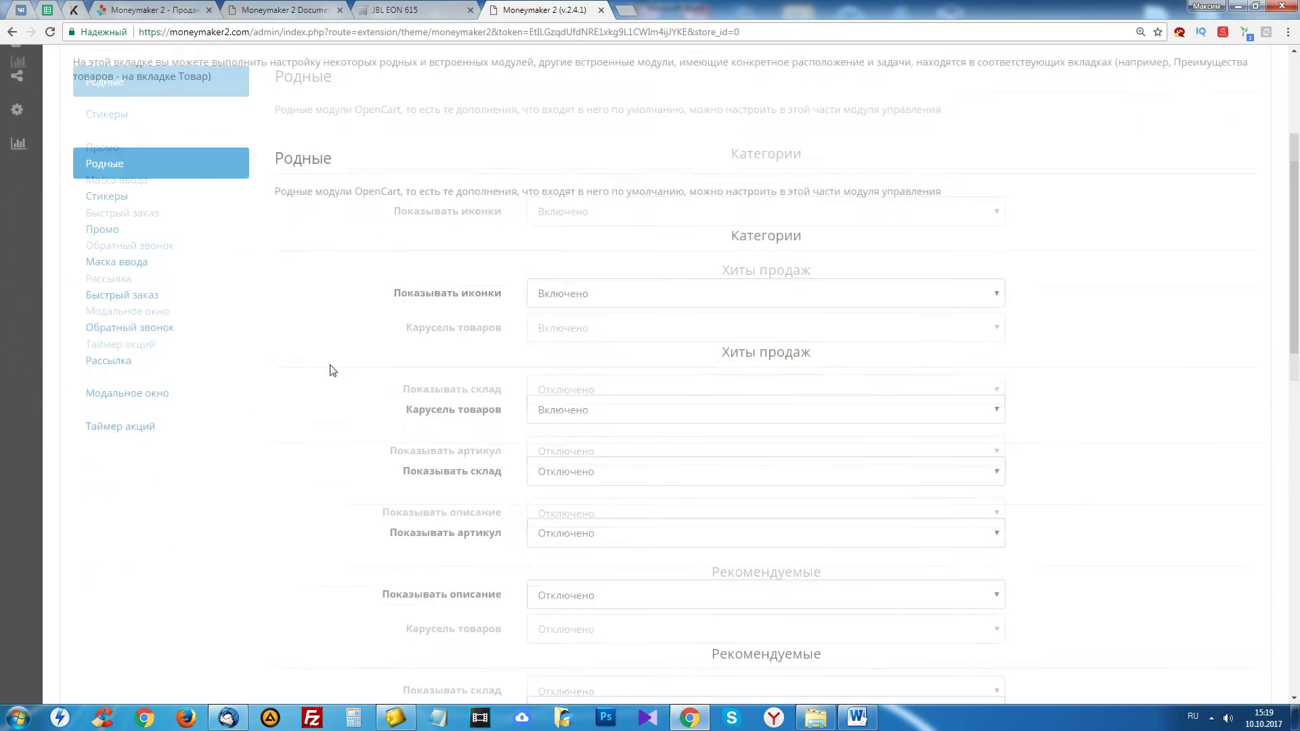
{"action": "scroll", "coordinate": [284, 380], "scroll_direction": "up", "scroll_amount": 2}
- Open the Стикеры module and view its caption, background, opacity and size settings
{"action": "left_click", "coordinate": [117, 278]}
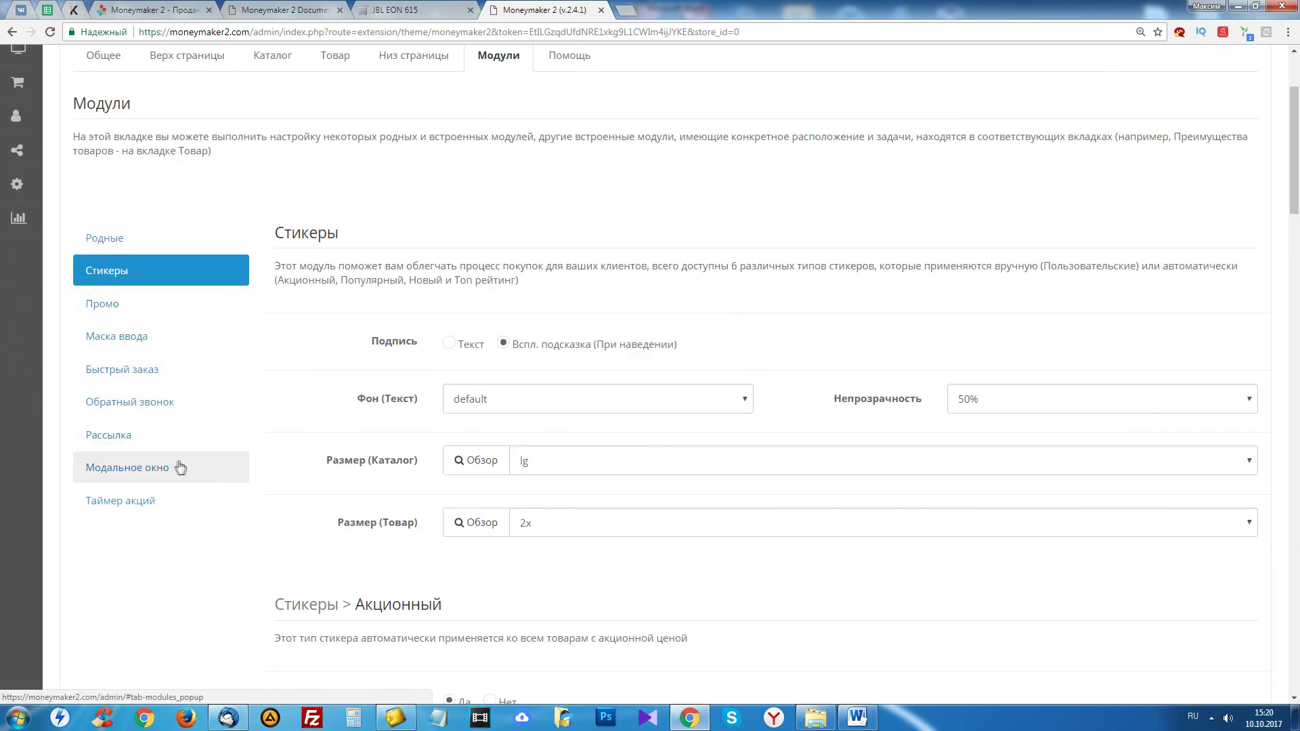
{"action": "scroll", "coordinate": [193, 481], "scroll_direction": "up", "scroll_amount": 2}
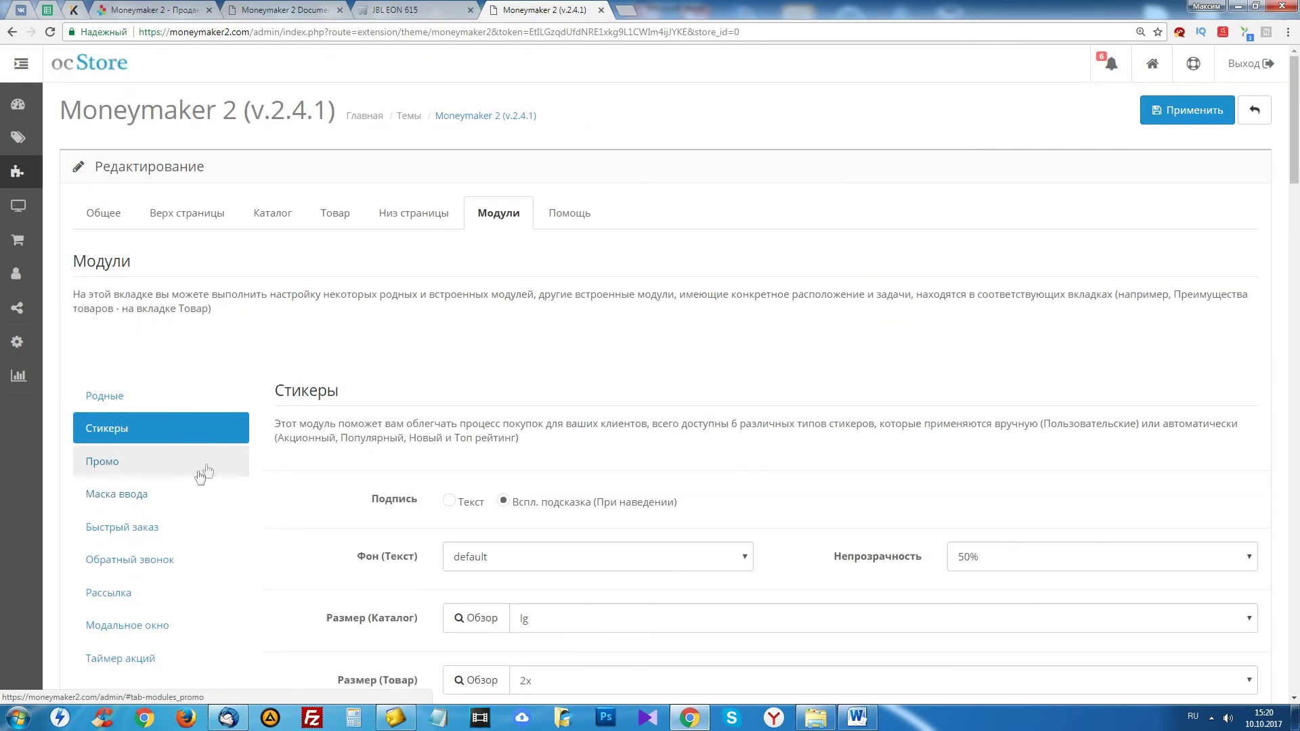
{"action": "scroll", "coordinate": [121, 446], "scroll_direction": "down", "scroll_amount": 2}
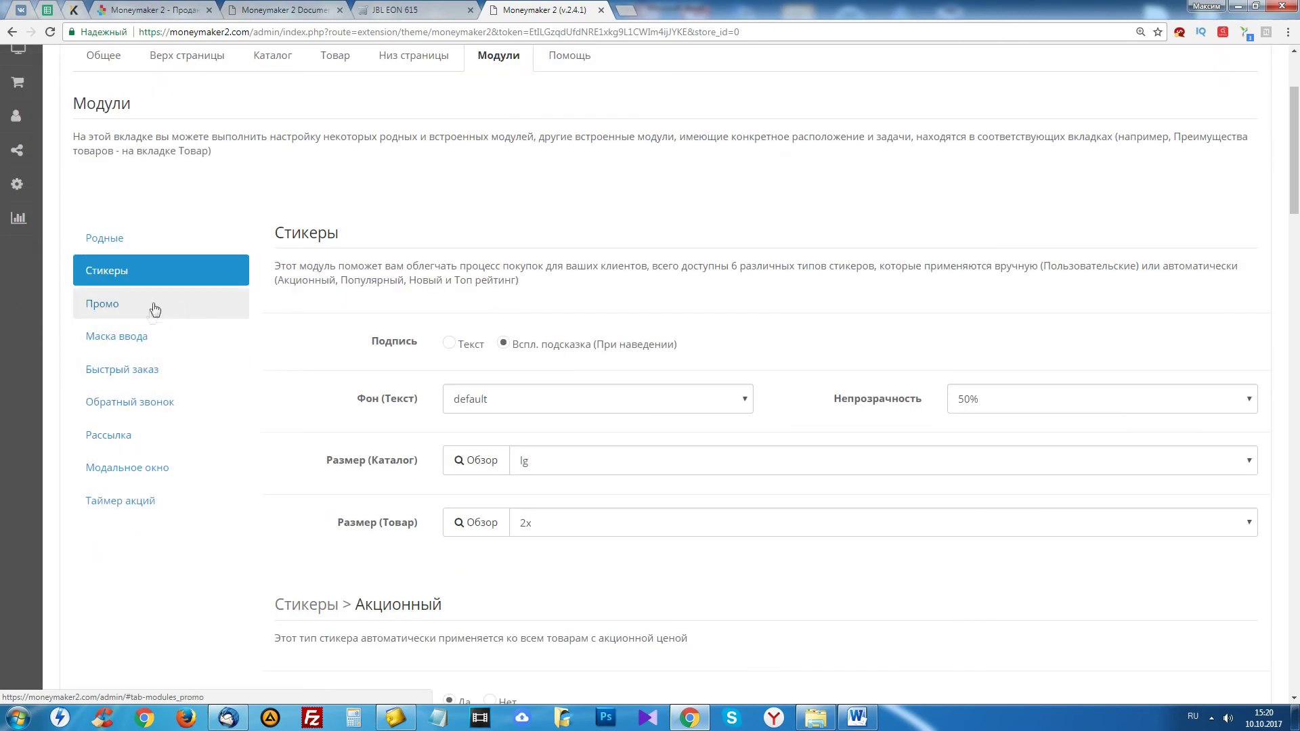
- View the Быстрый заказ, Обратный звонок and Таймер акций module settings, ending back on Родные
{"action": "left_click", "coordinate": [135, 374]}
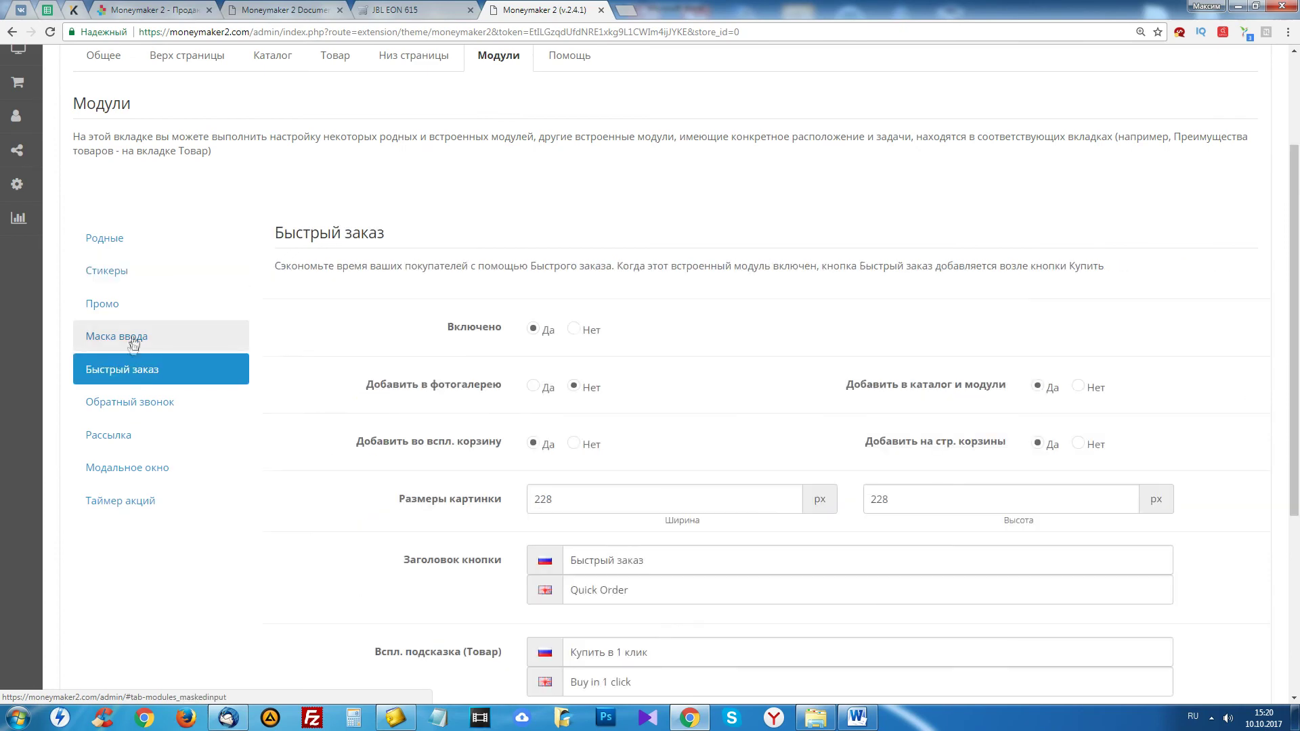
{"action": "left_click", "coordinate": [131, 404]}
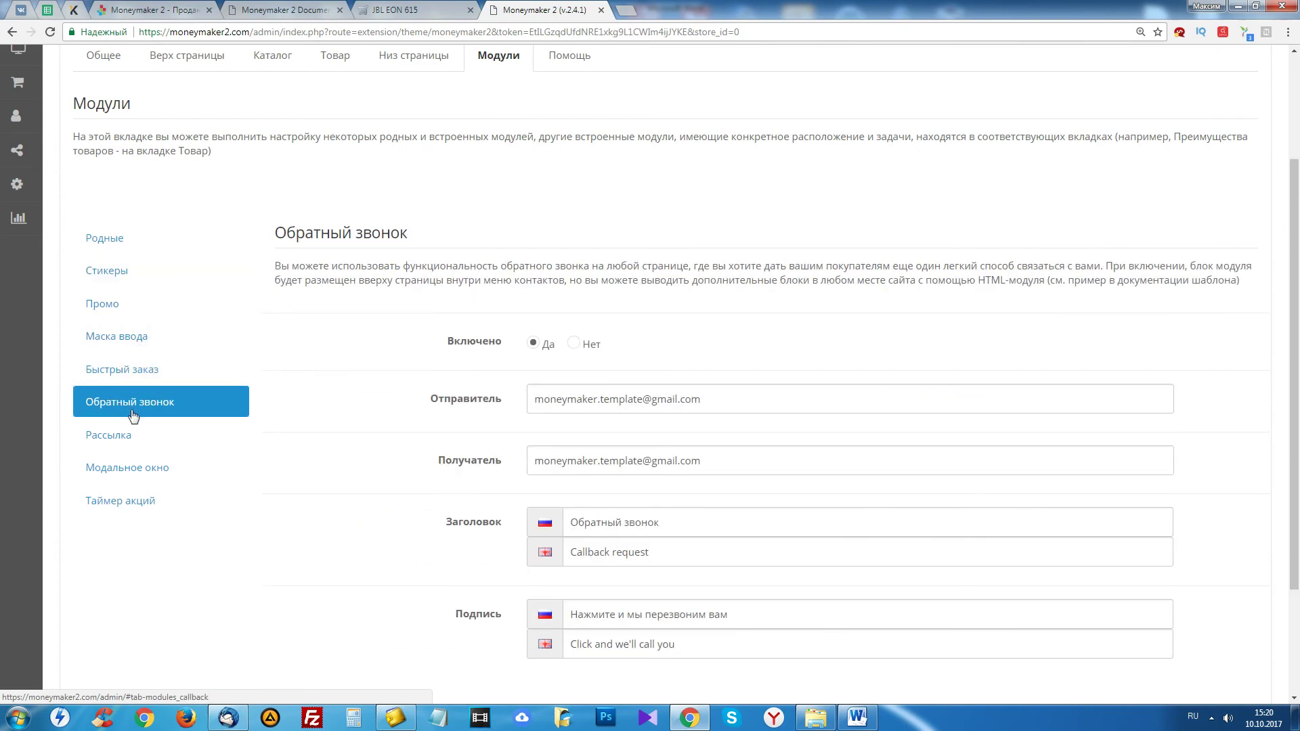
{"action": "left_click", "coordinate": [130, 500]}
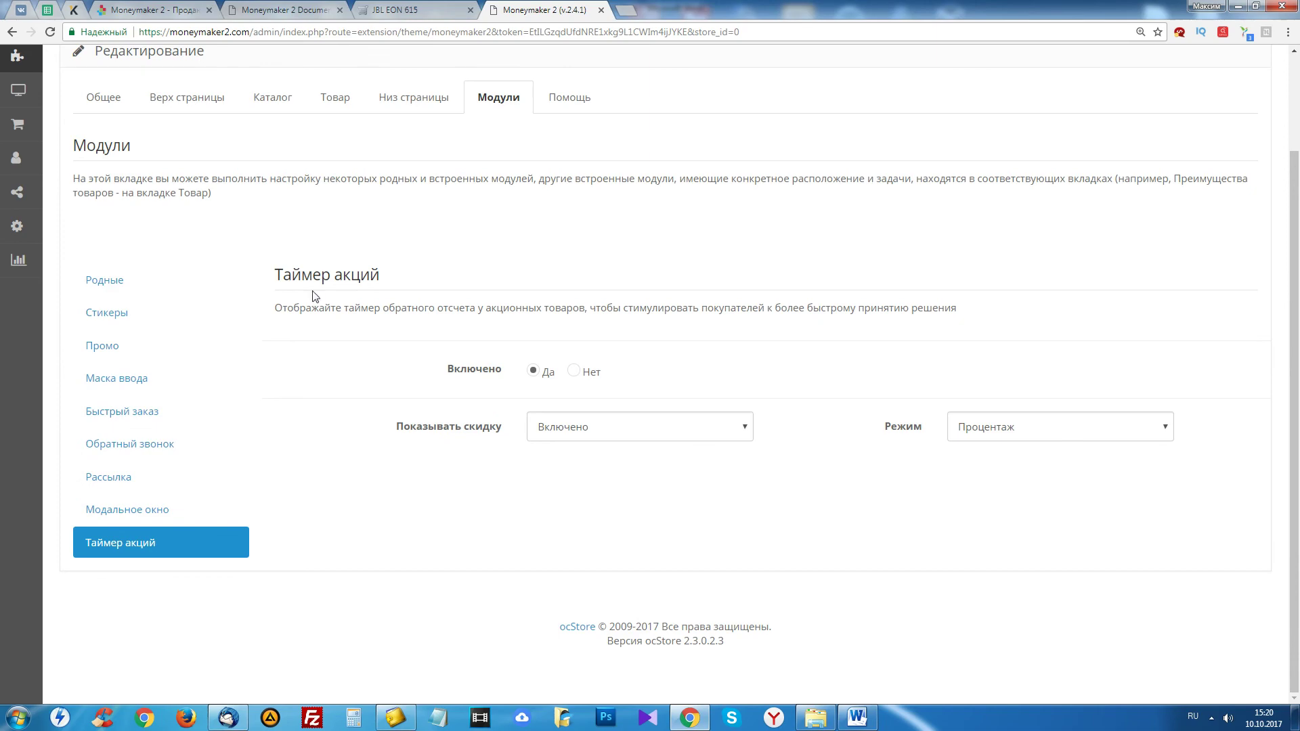
{"action": "left_click", "coordinate": [115, 279]}
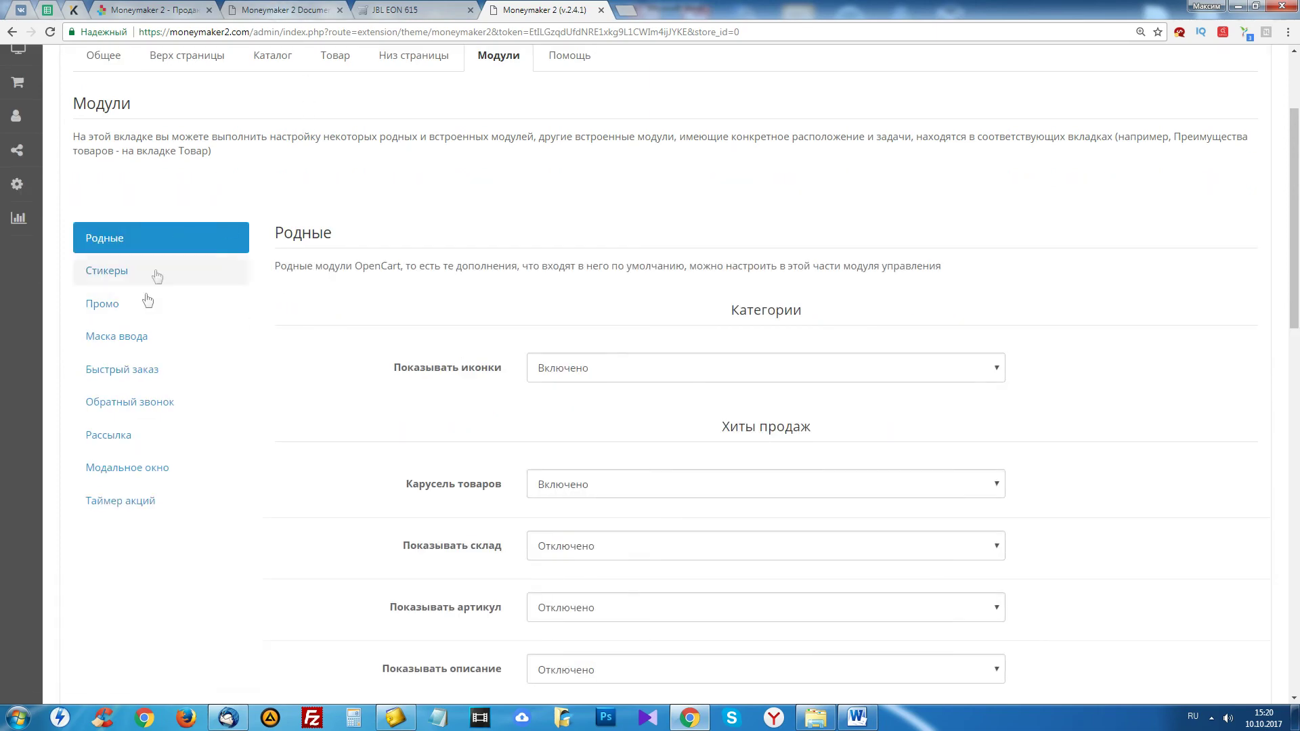
- Read the Модули setup section of the theme documentation from Родные through the Промо block settings
{"action": "left_click", "coordinate": [303, 8]}
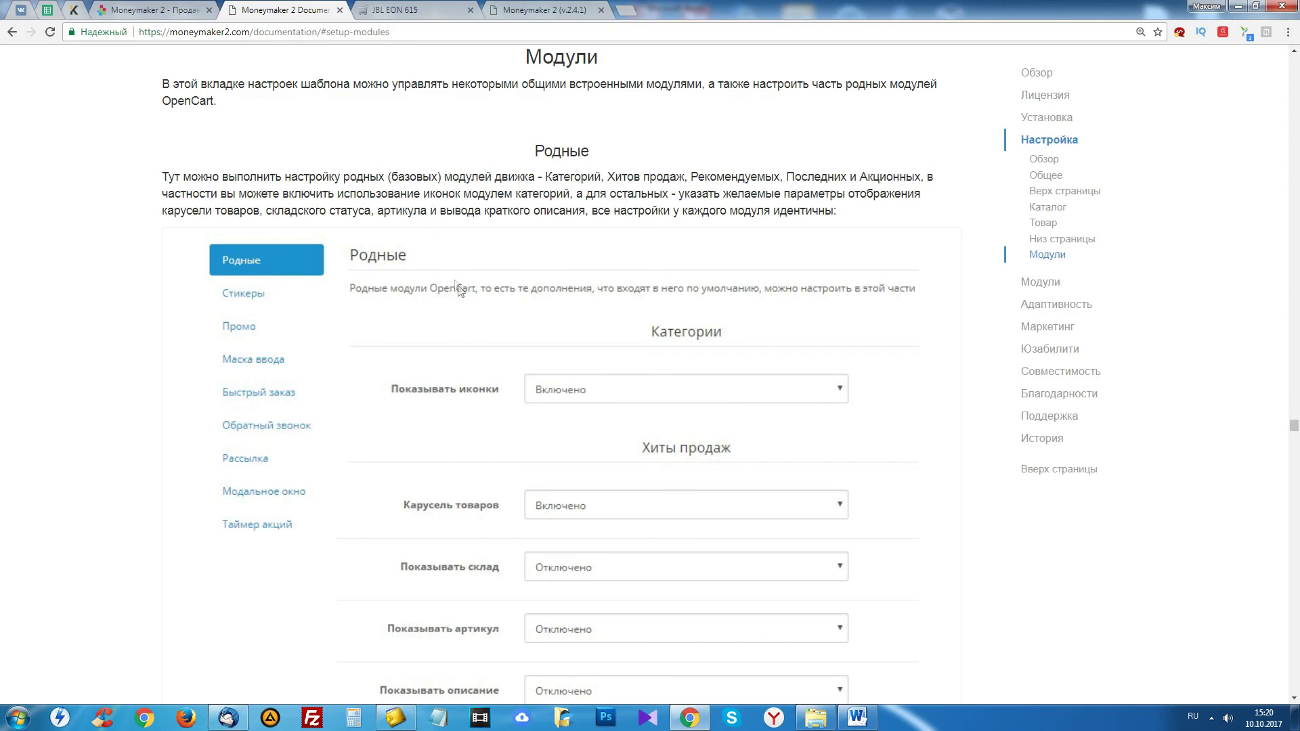
{"action": "scroll", "coordinate": [459, 290], "scroll_direction": "down", "scroll_amount": 9}
{"action": "scroll", "coordinate": [460, 309], "scroll_direction": "down", "scroll_amount": 12}
{"action": "scroll", "coordinate": [460, 309], "scroll_direction": "down", "scroll_amount": 13}
{"action": "scroll", "coordinate": [459, 327], "scroll_direction": "down", "scroll_amount": 17}
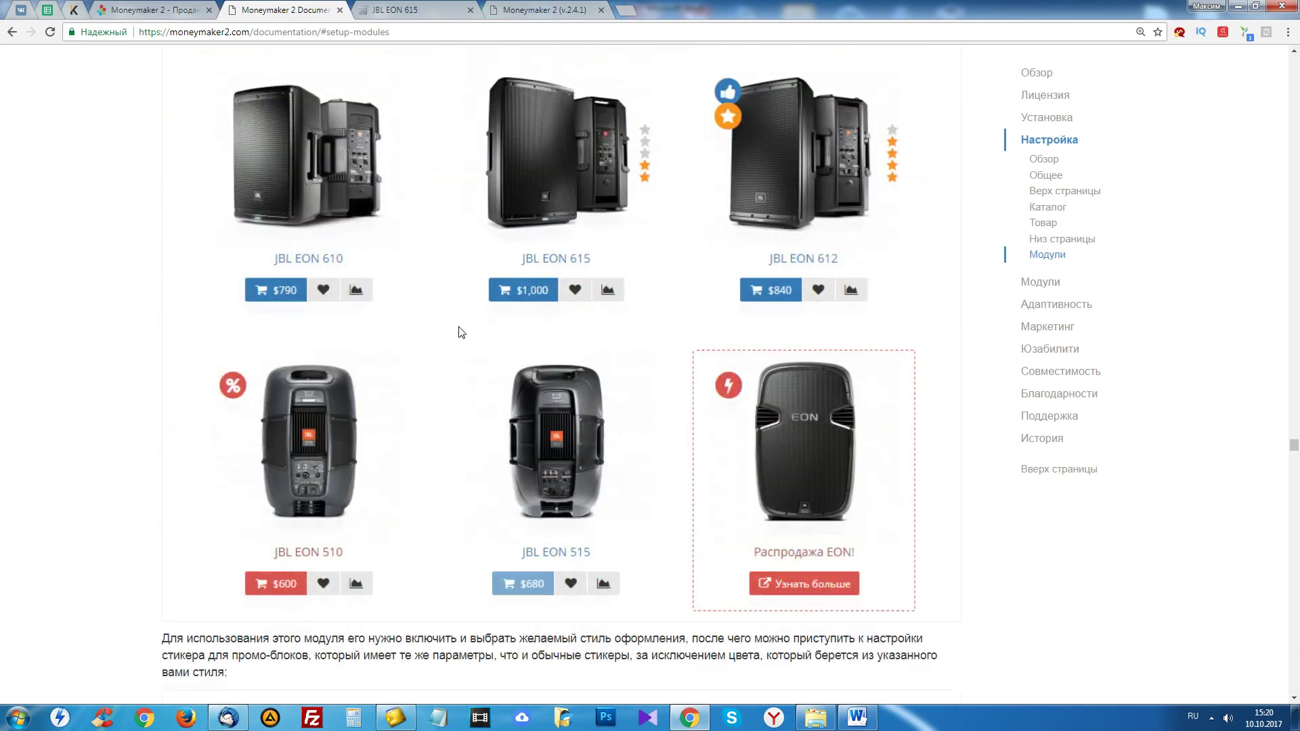
{"action": "scroll", "coordinate": [460, 332], "scroll_direction": "down", "scroll_amount": 2}
{"action": "scroll", "coordinate": [458, 326], "scroll_direction": "down", "scroll_amount": 14}
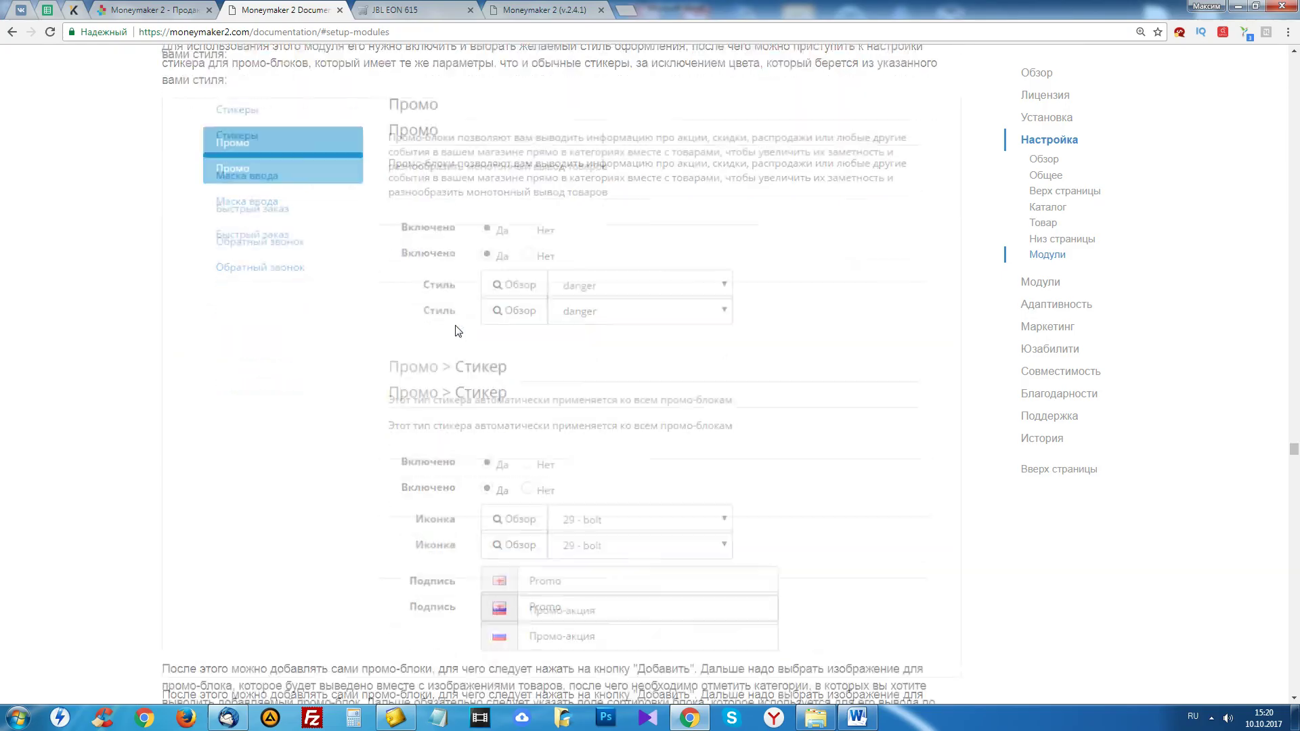
{"action": "scroll", "coordinate": [457, 325], "scroll_direction": "down", "scroll_amount": 5}
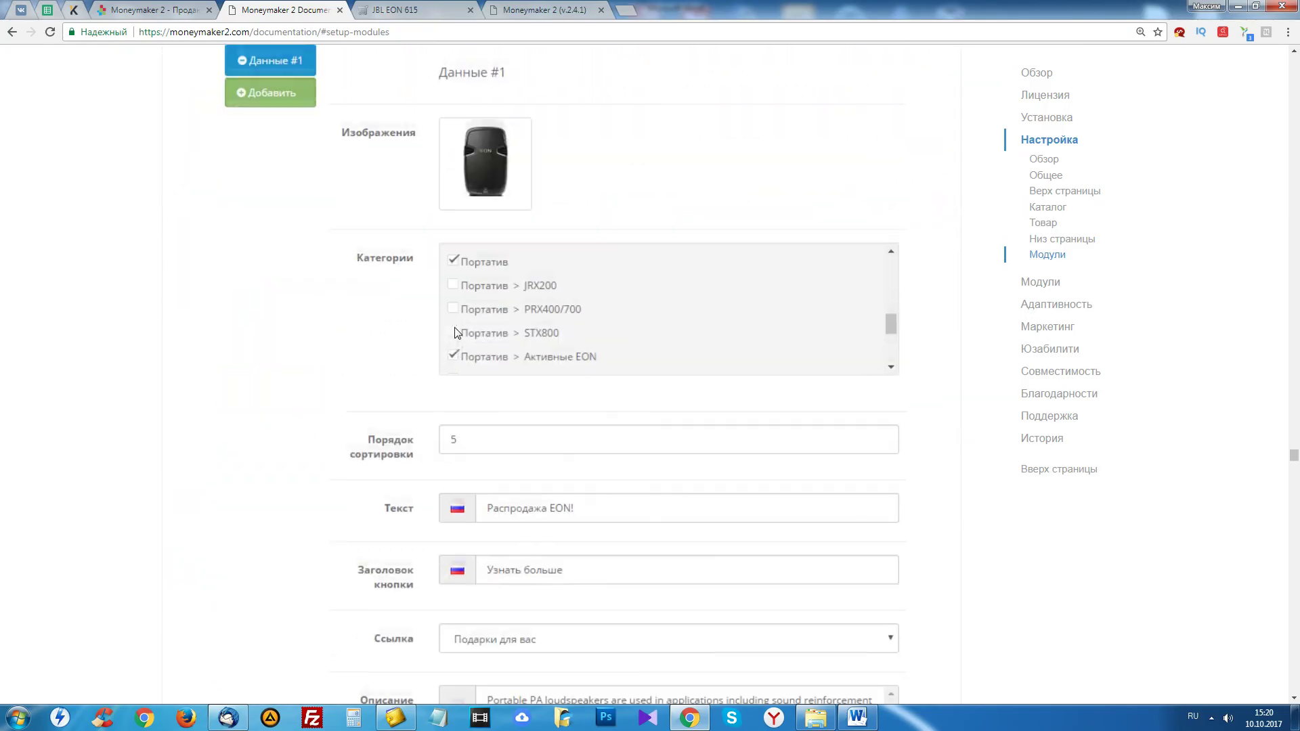